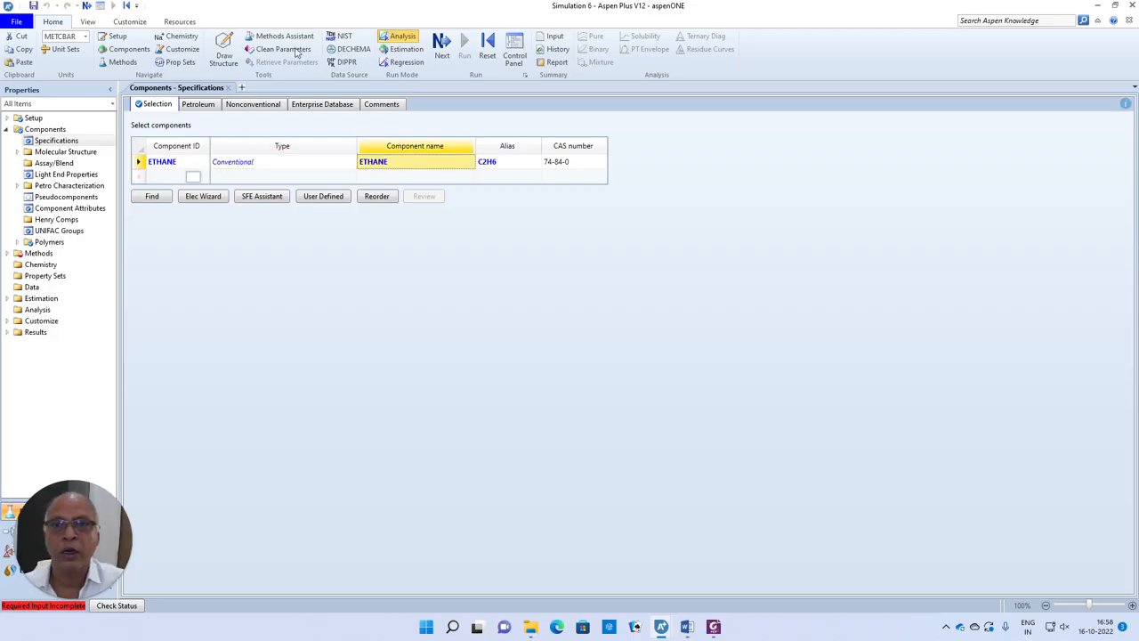
- Add ETHYLENE and HYDROGEN to the component list below ETHANE
{"action": "left_click", "coordinate": [164, 179]}
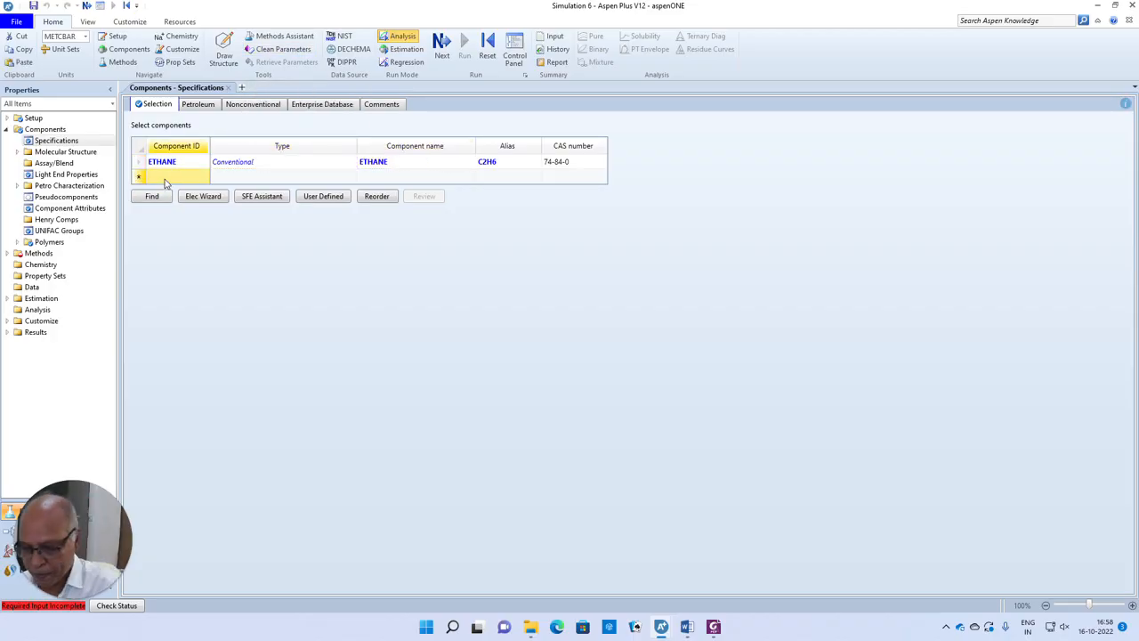
{"action": "type", "text": "ETHYLENE"}
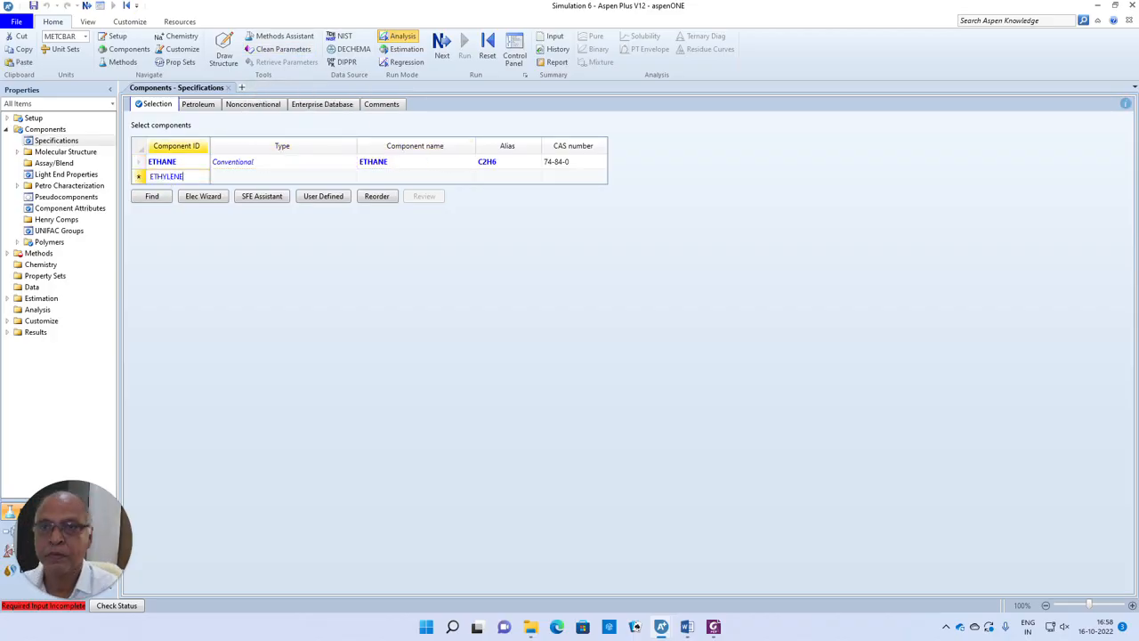
{"action": "key", "text": "Return"}
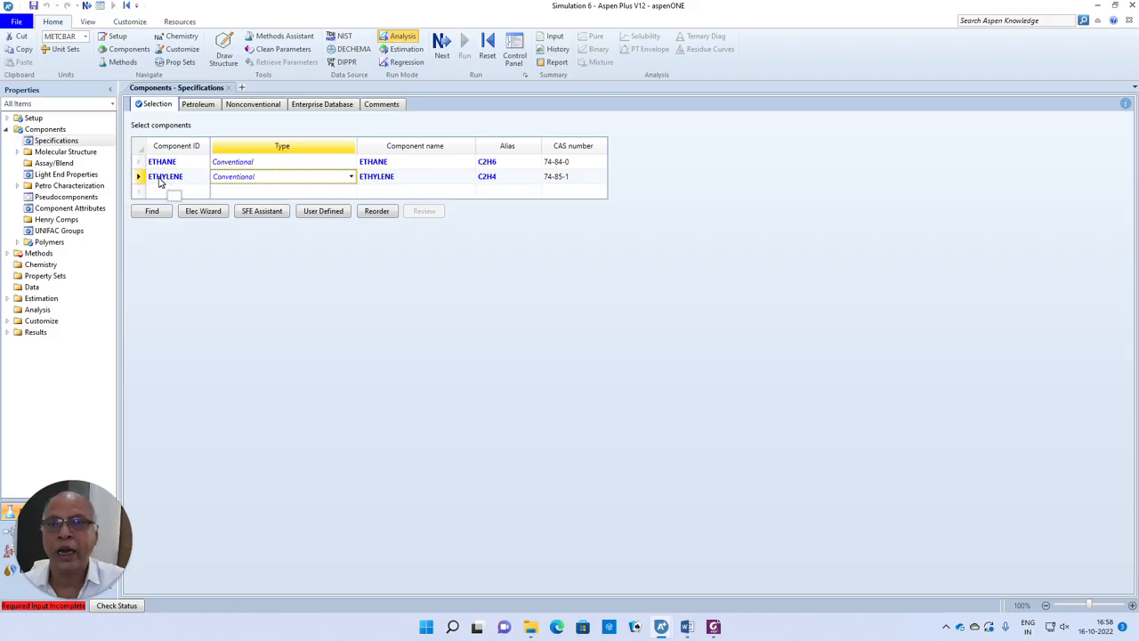
{"action": "left_click", "coordinate": [161, 192]}
{"action": "type", "text": "HYDROGEN"}
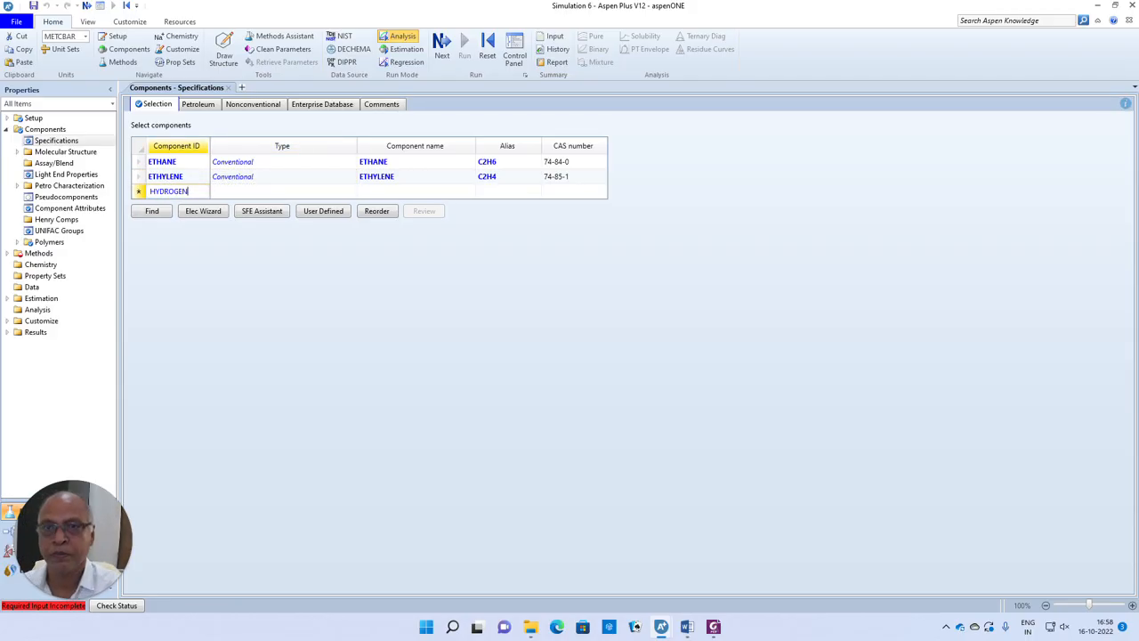
{"action": "key", "text": "Return"}
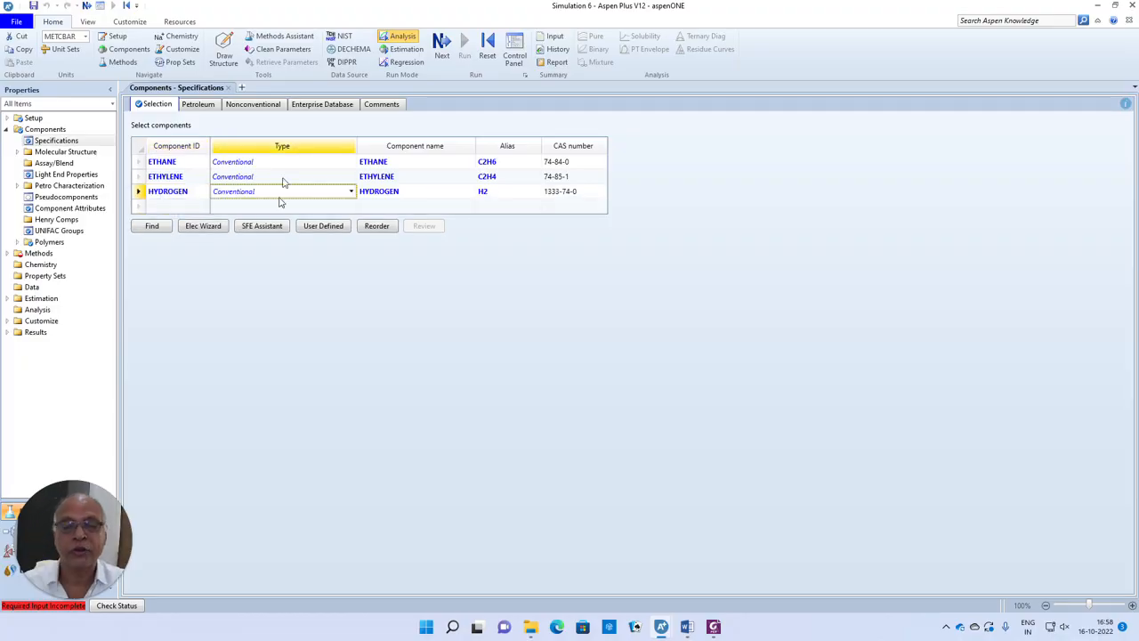
- Proceed to the property method specifications and choose CHAO-SEA as the method
{"action": "left_click", "coordinate": [441, 44]}
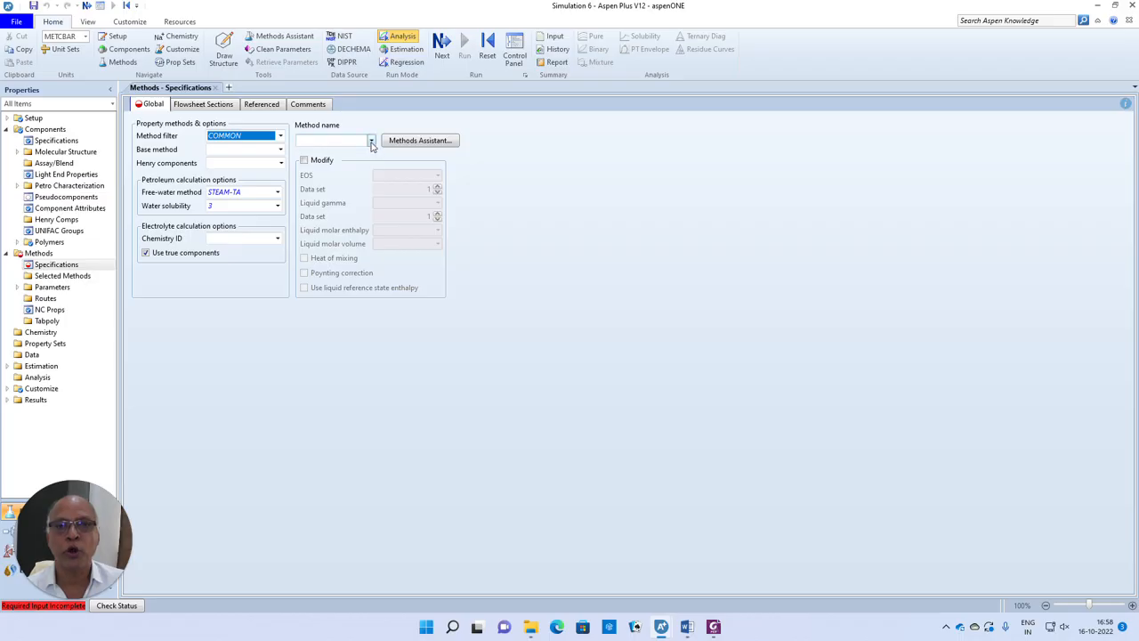
{"action": "left_click", "coordinate": [371, 141]}
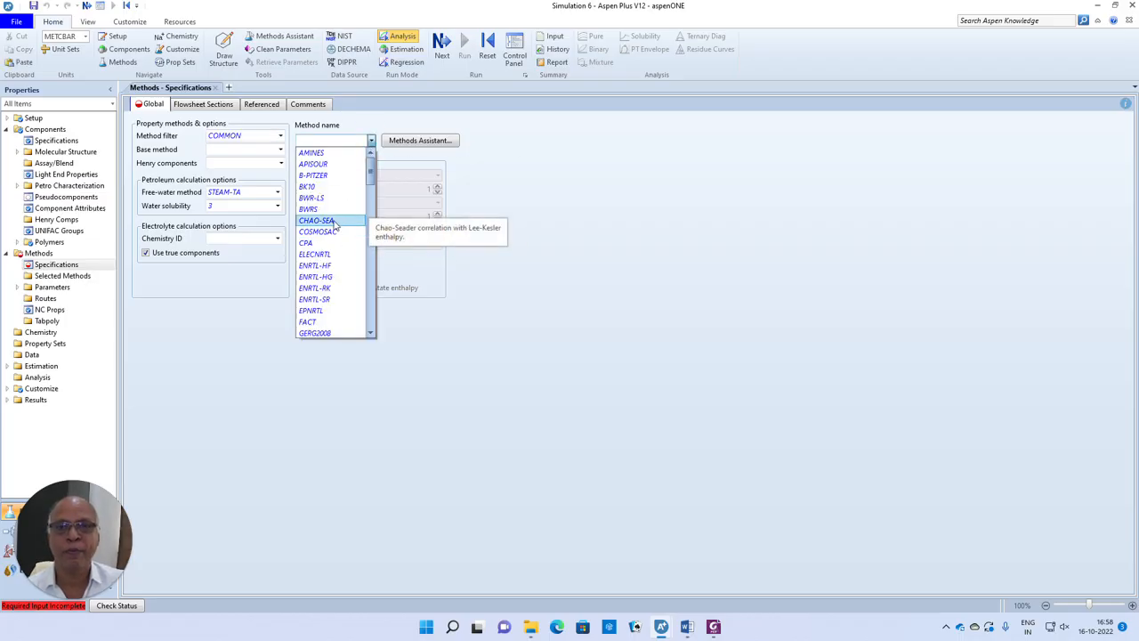
{"action": "left_click", "coordinate": [318, 220]}
- Proceed from the completed properties input to the Simulation environment
{"action": "left_click", "coordinate": [442, 49]}
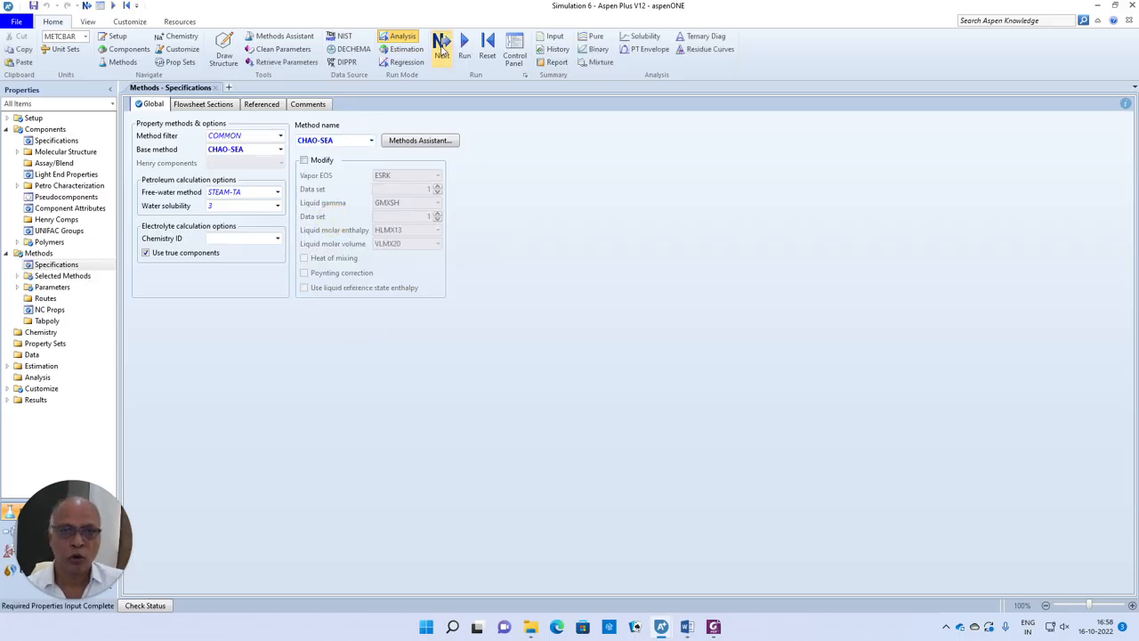
{"action": "left_click", "coordinate": [507, 331]}
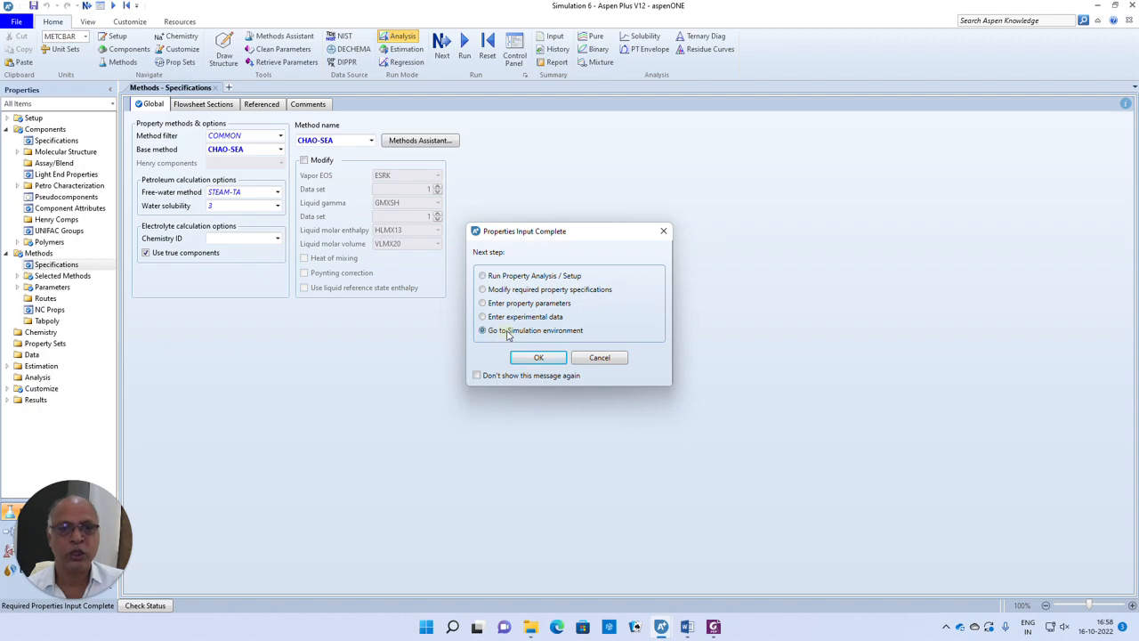
{"action": "left_click", "coordinate": [538, 358]}
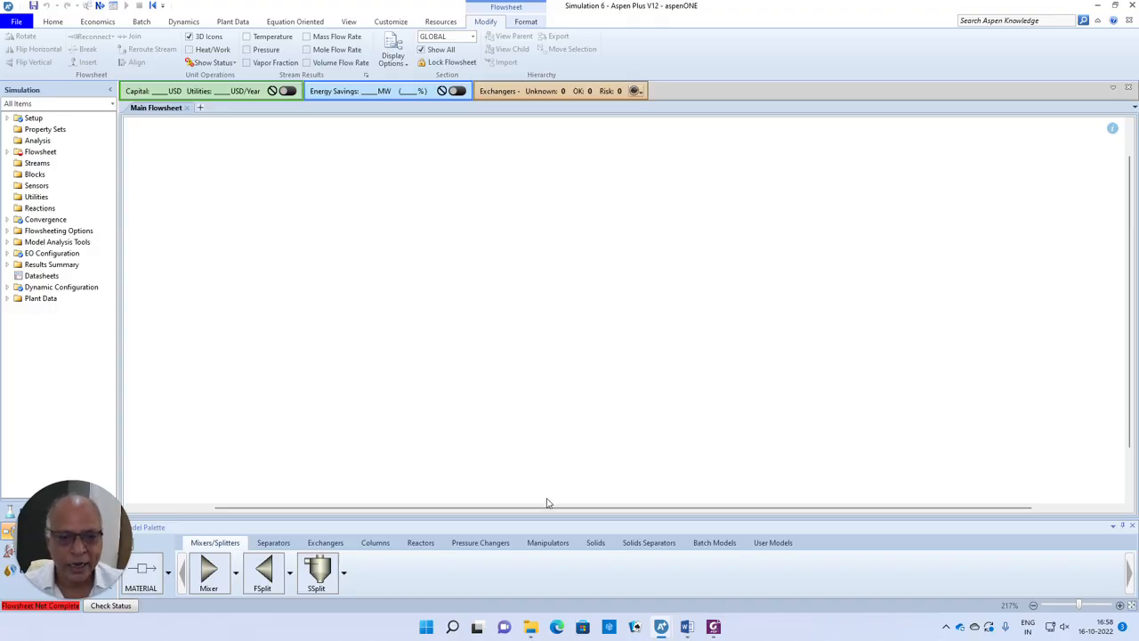
- Place a Dupl manipulator block on the left part of the empty main flowsheet
{"action": "left_click", "coordinate": [555, 541]}
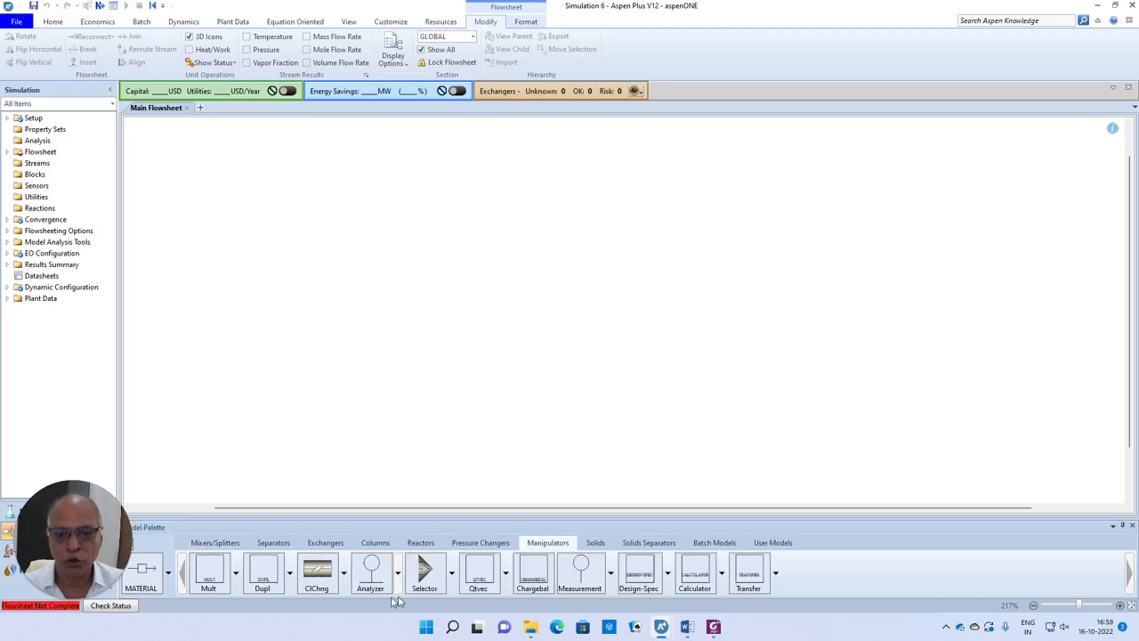
{"action": "left_click", "coordinate": [263, 572]}
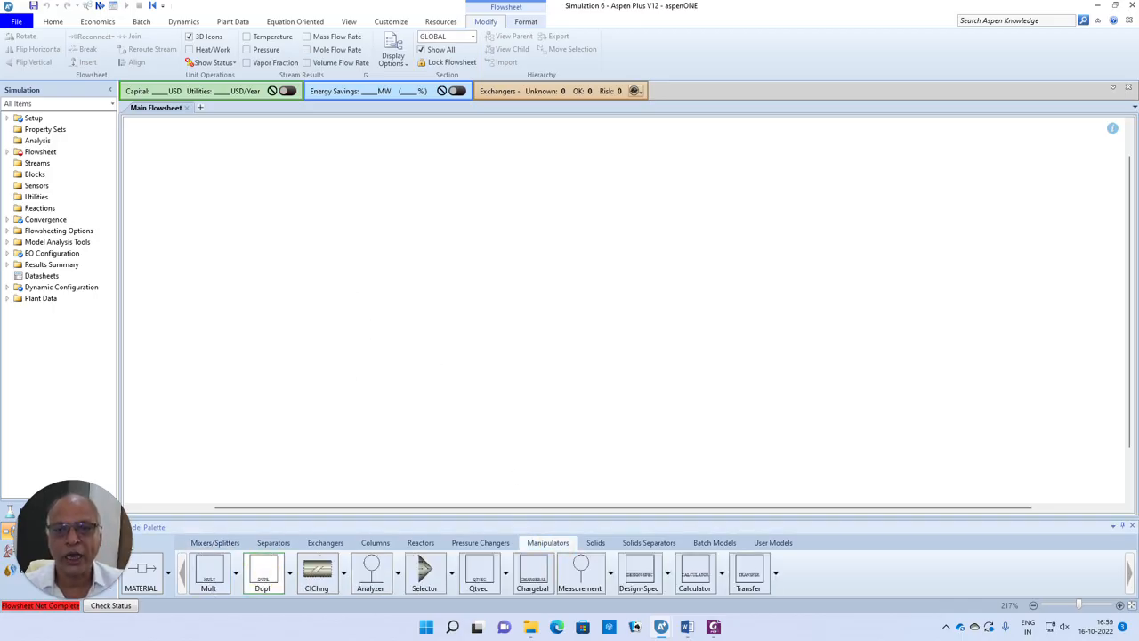
{"action": "left_click", "coordinate": [326, 272]}
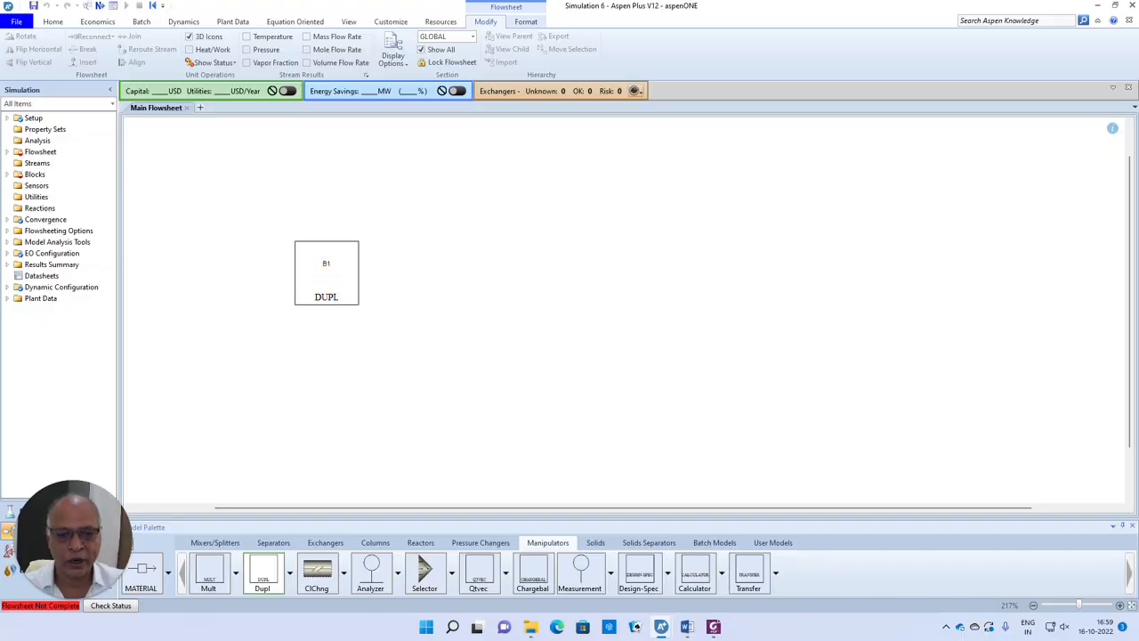
- Place an RCSTR reactor block above and to the right of the Dupl block, and end block insertion
{"action": "left_click", "coordinate": [420, 541]}
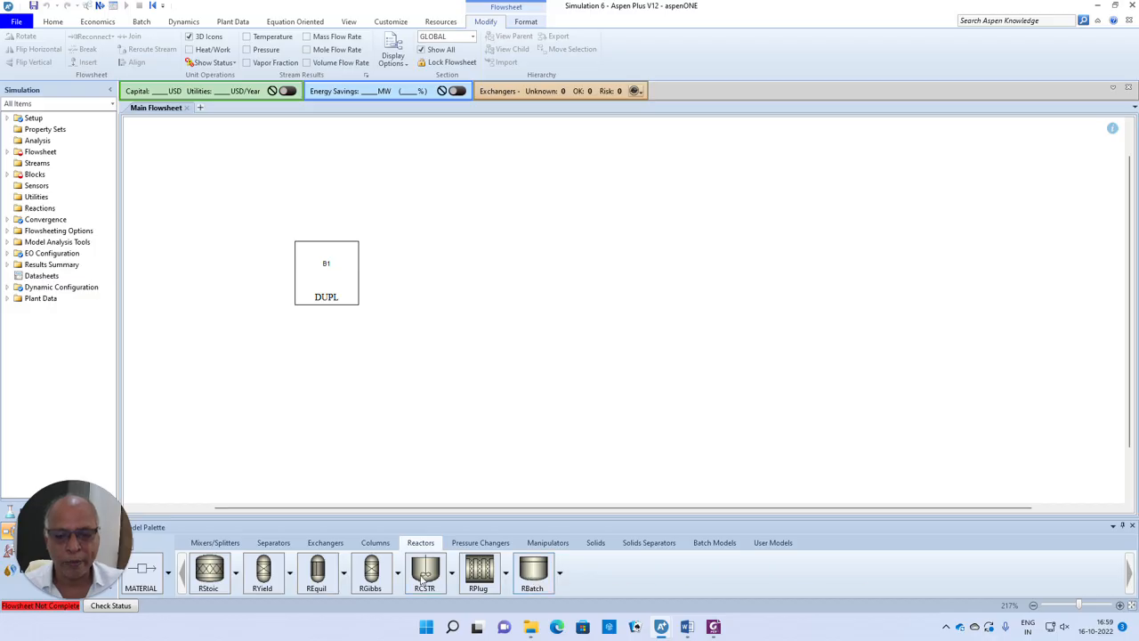
{"action": "left_click", "coordinate": [424, 574]}
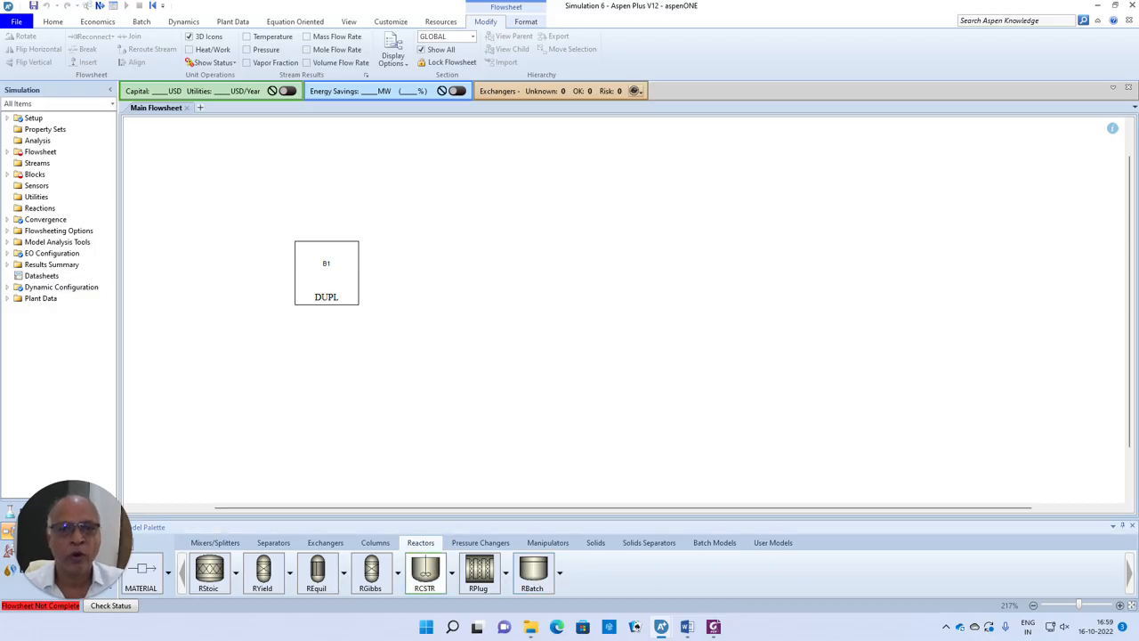
{"action": "left_click", "coordinate": [497, 209]}
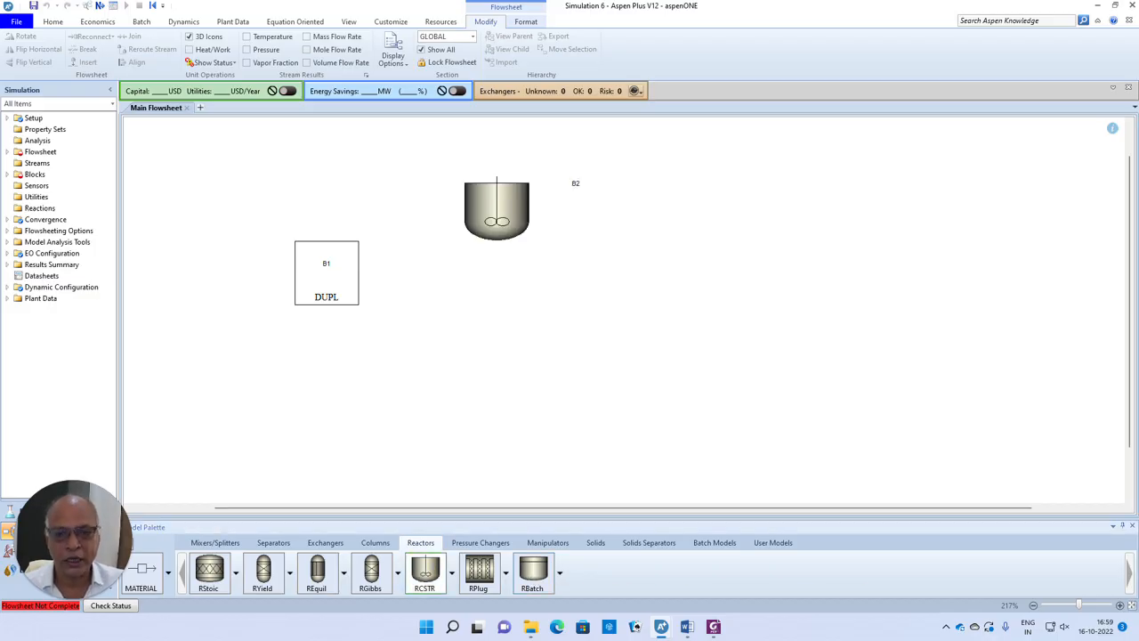
{"action": "right_click", "coordinate": [470, 393]}
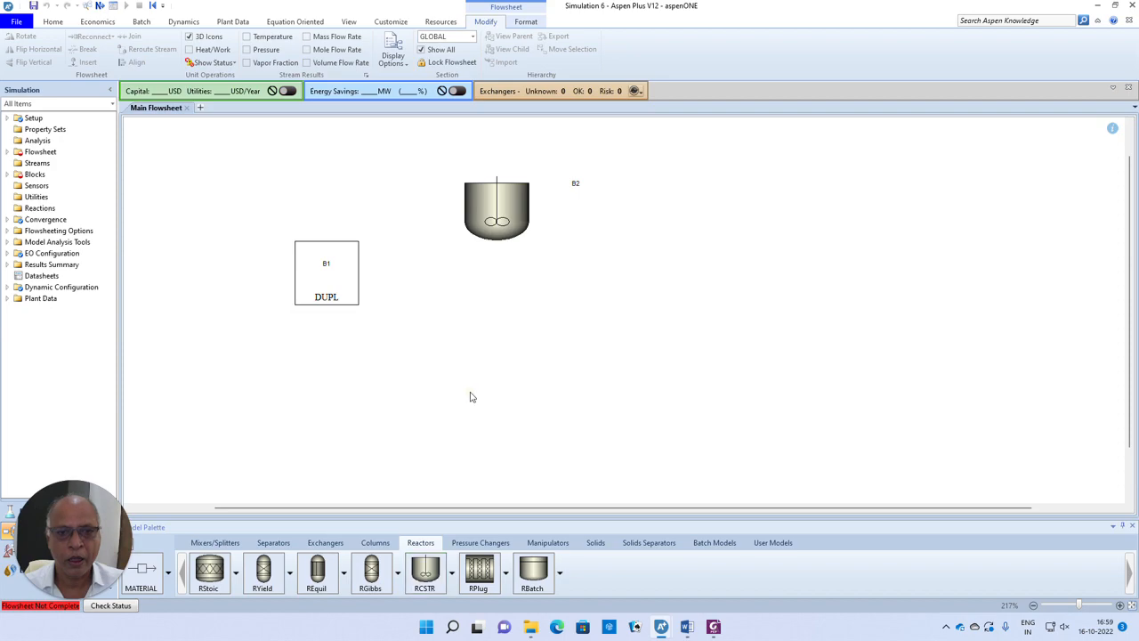
- Draw a material feed stream into the inlet of the Dupl block
{"action": "left_click", "coordinate": [145, 572]}
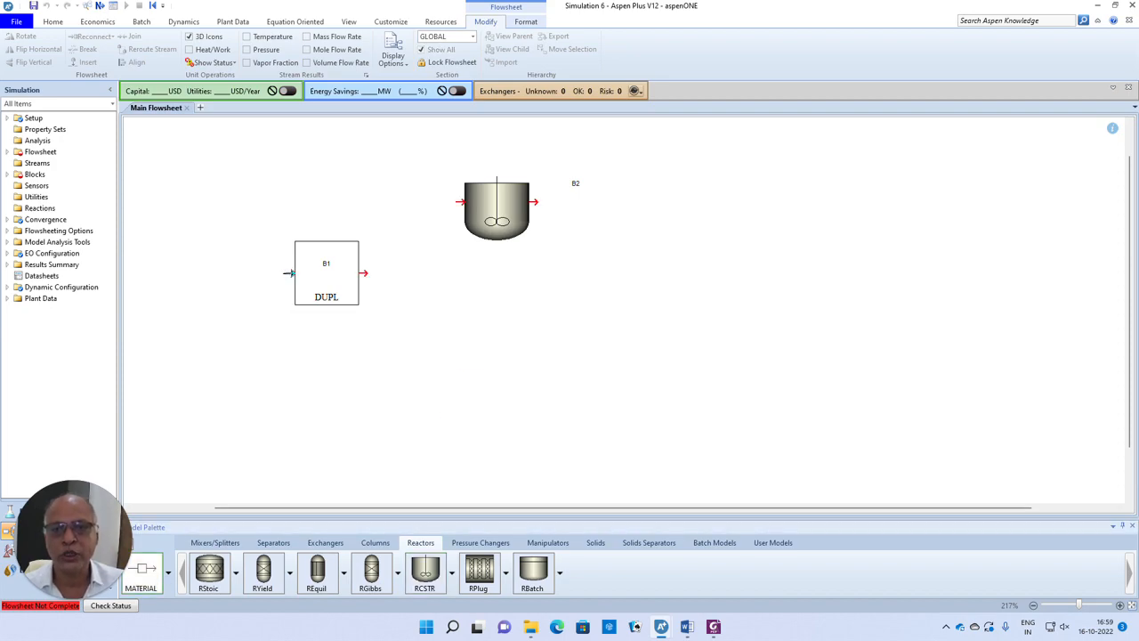
{"action": "left_click", "coordinate": [288, 274]}
{"action": "left_click", "coordinate": [199, 273]}
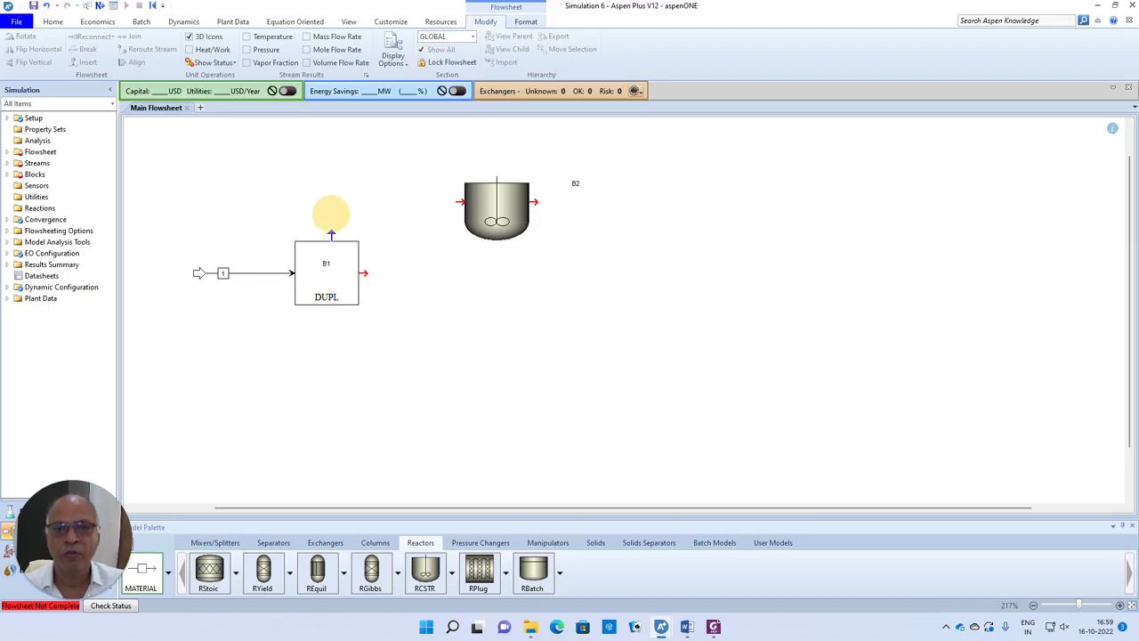
- Connect a Dupl outlet to the RCSTR feed with a material stream and draw a product stream from the reactor
{"action": "left_click", "coordinate": [331, 223]}
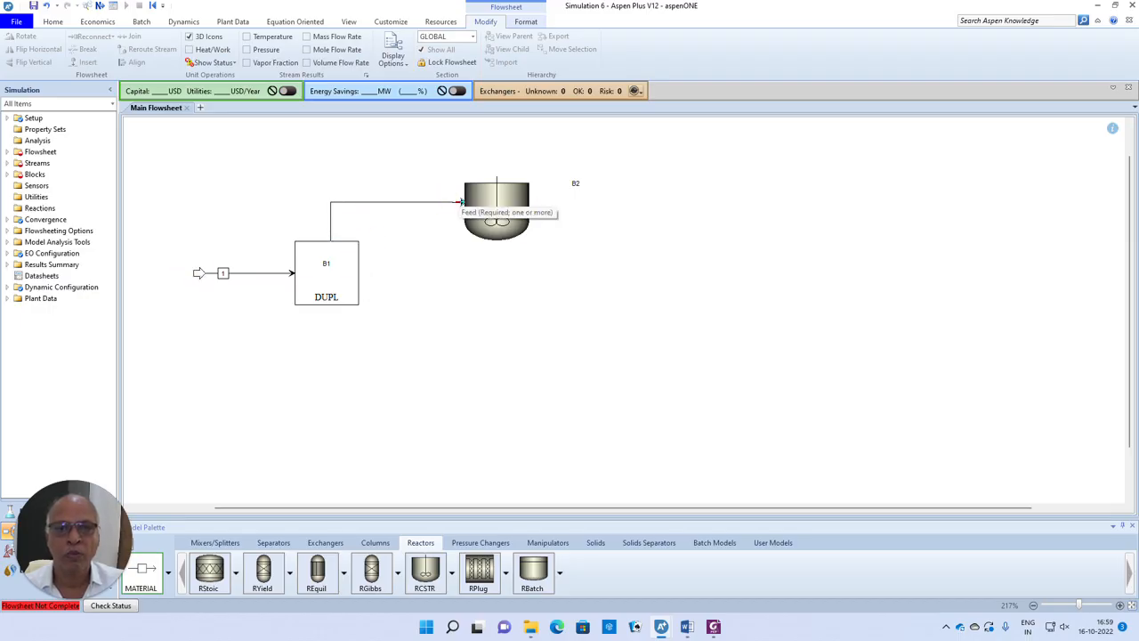
{"action": "left_click", "coordinate": [460, 202]}
{"action": "left_click", "coordinate": [537, 202]}
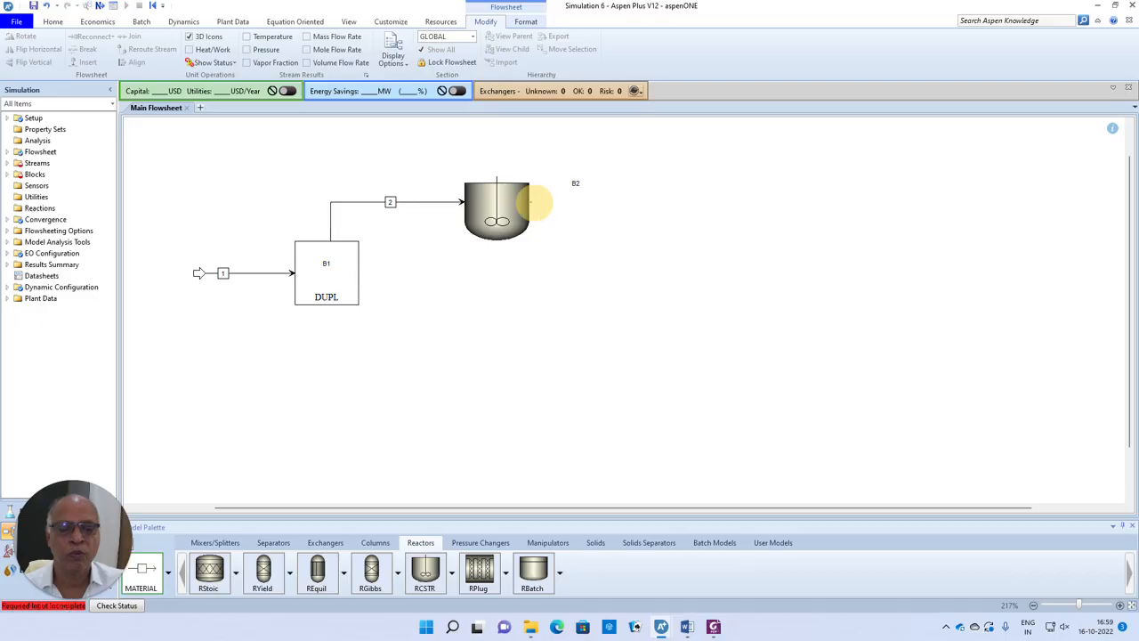
{"action": "left_click", "coordinate": [623, 202]}
{"action": "right_click", "coordinate": [647, 178]}
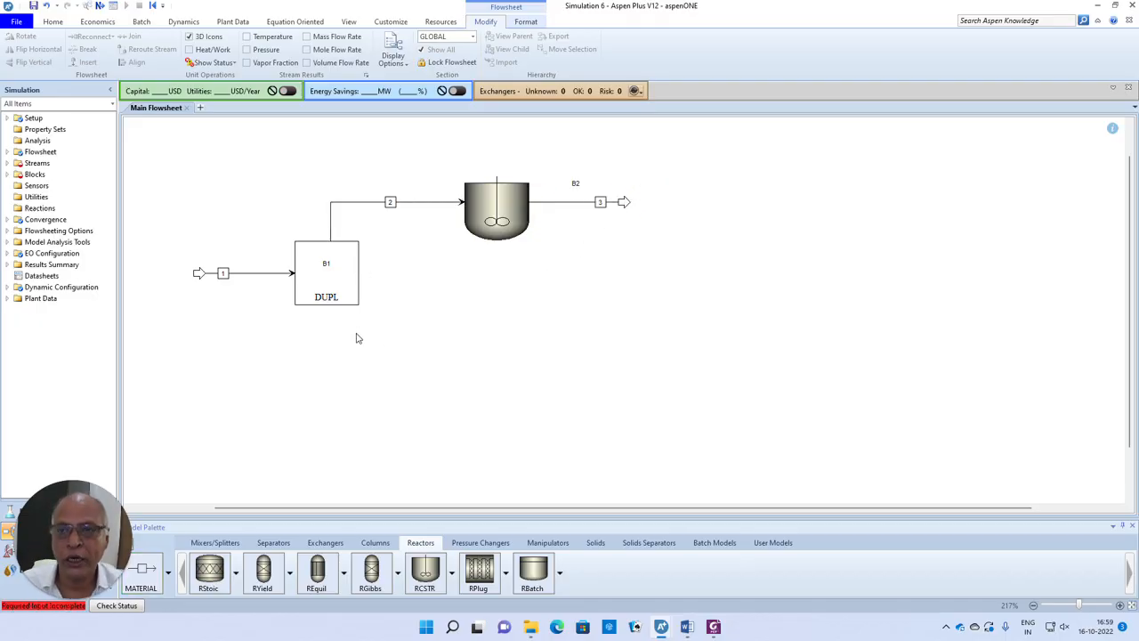
- Open the required input for feed stream 1 and switch the unit set to SI
{"action": "left_click", "coordinate": [100, 7]}
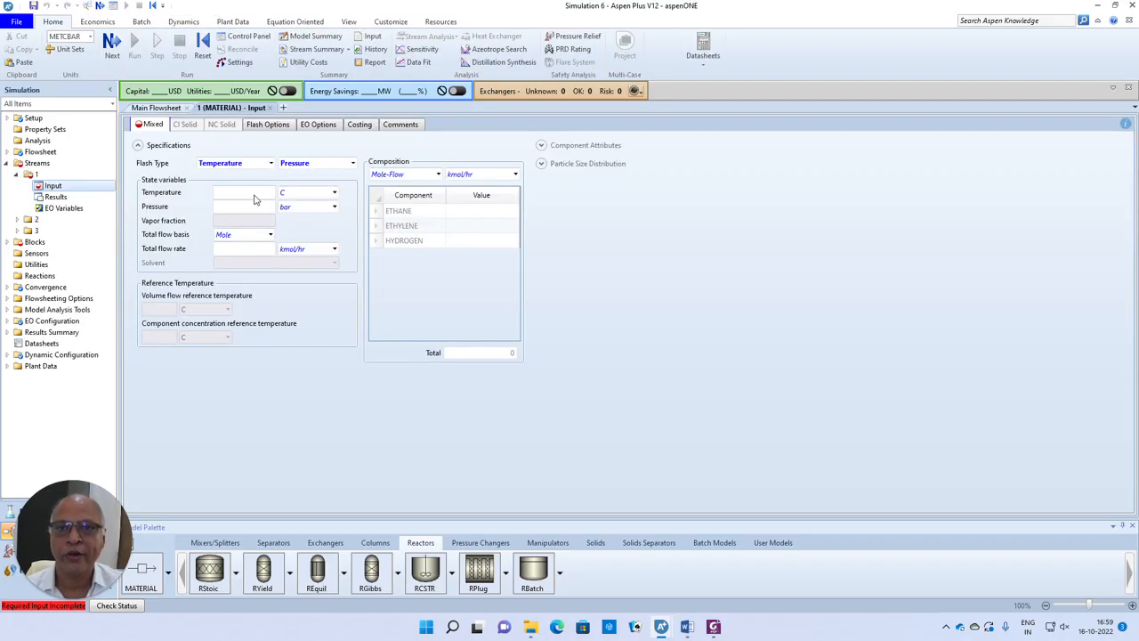
{"action": "left_click", "coordinate": [89, 37]}
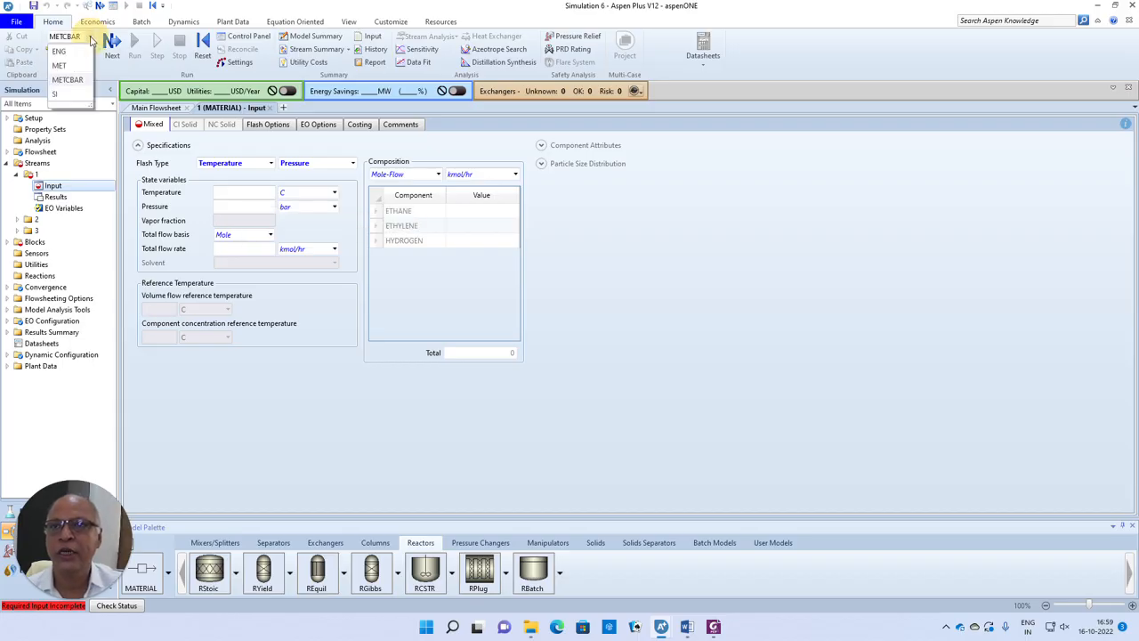
{"action": "left_click", "coordinate": [55, 93]}
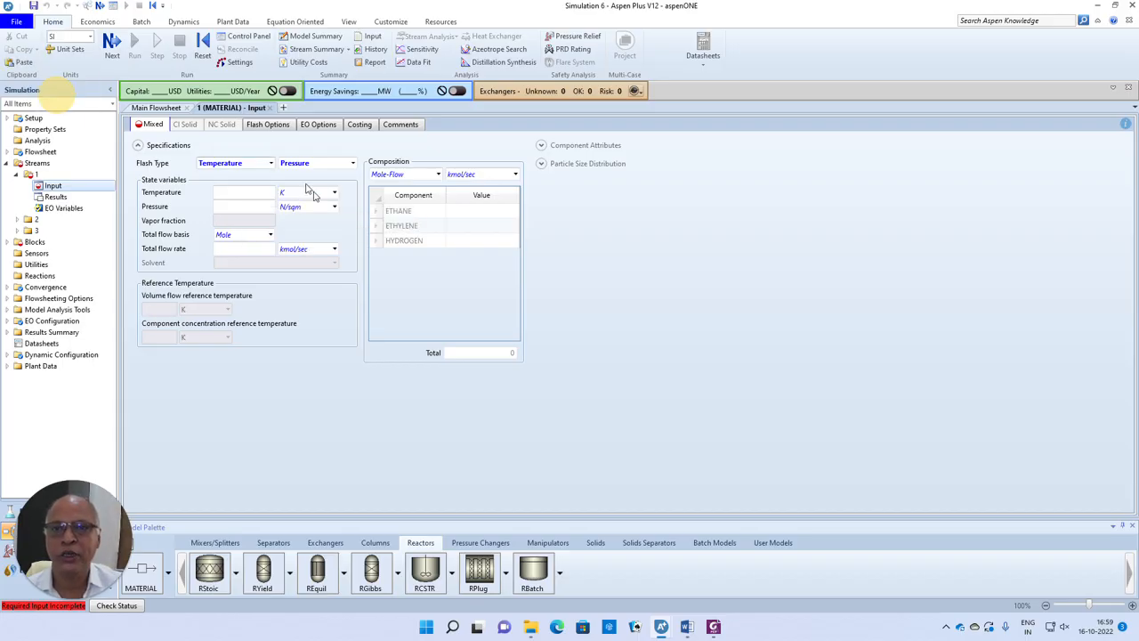
- Set feed stream 1 to a temperature of 1150 K and a pressure of 5 atm
{"action": "left_click", "coordinate": [246, 193]}
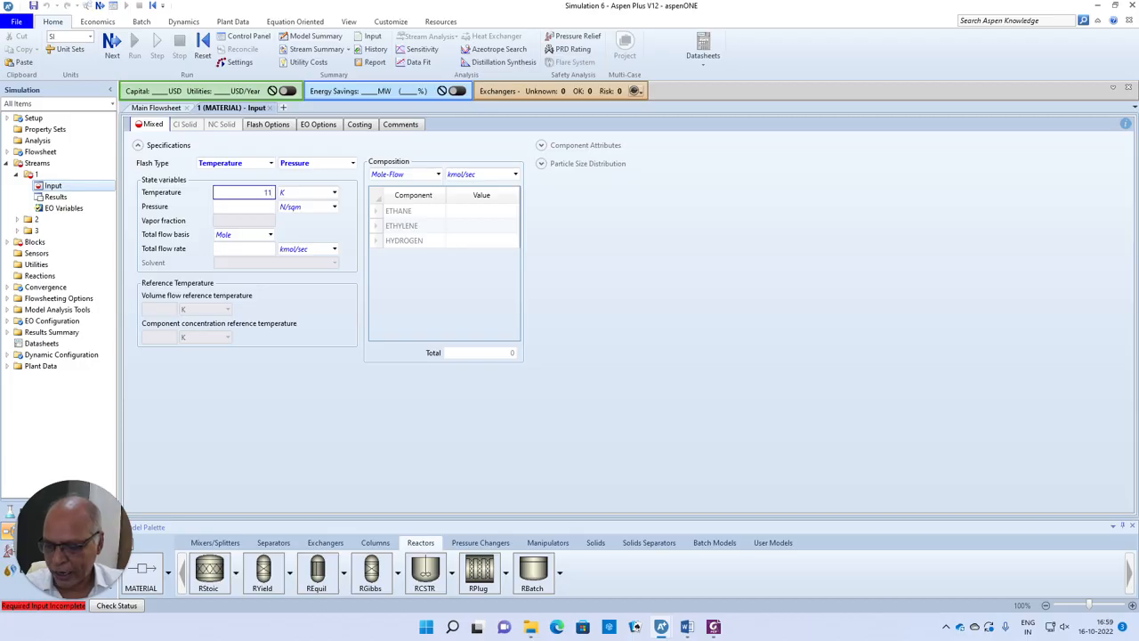
{"action": "left_click", "coordinate": [335, 207]}
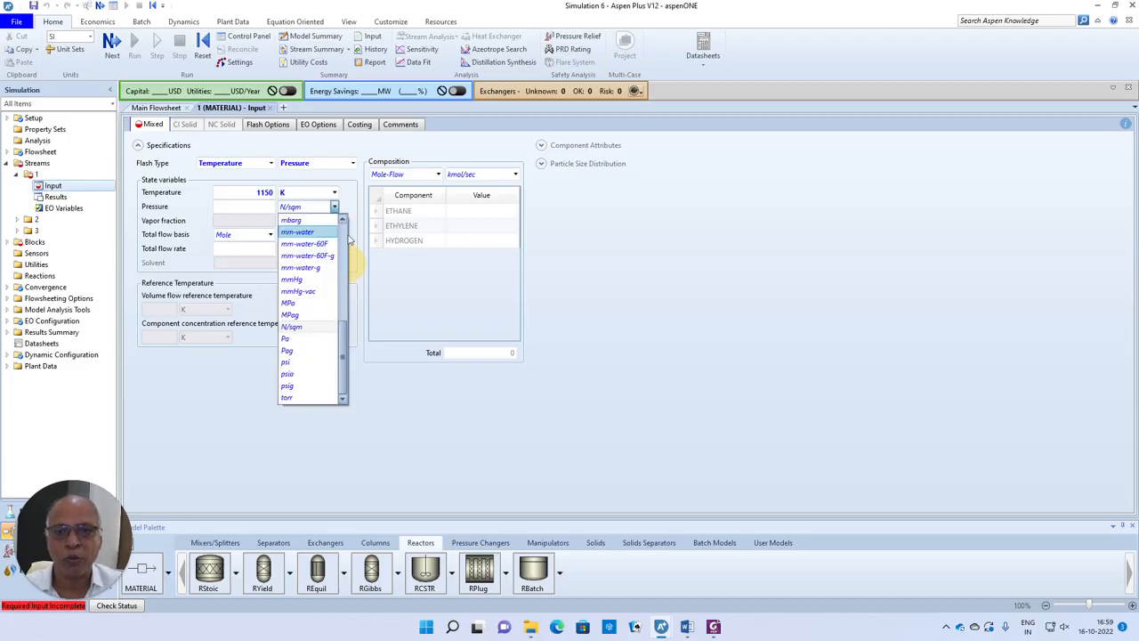
{"action": "left_click", "coordinate": [334, 207]}
{"action": "left_click", "coordinate": [334, 207]}
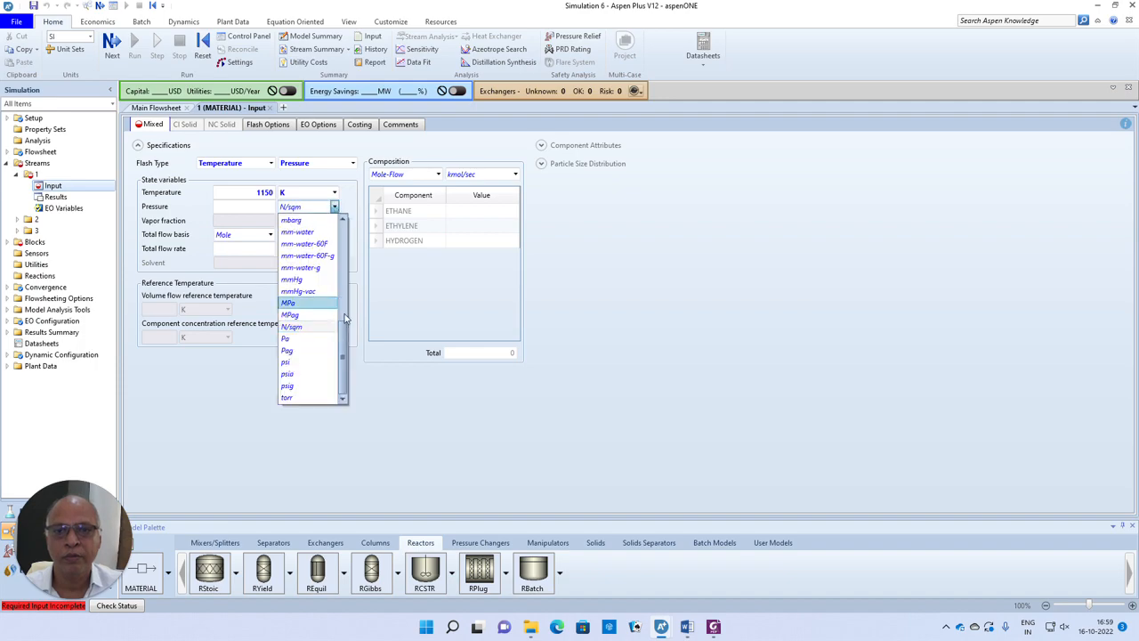
{"action": "scroll", "coordinate": [298, 329], "scroll_direction": "up", "scroll_amount": 5}
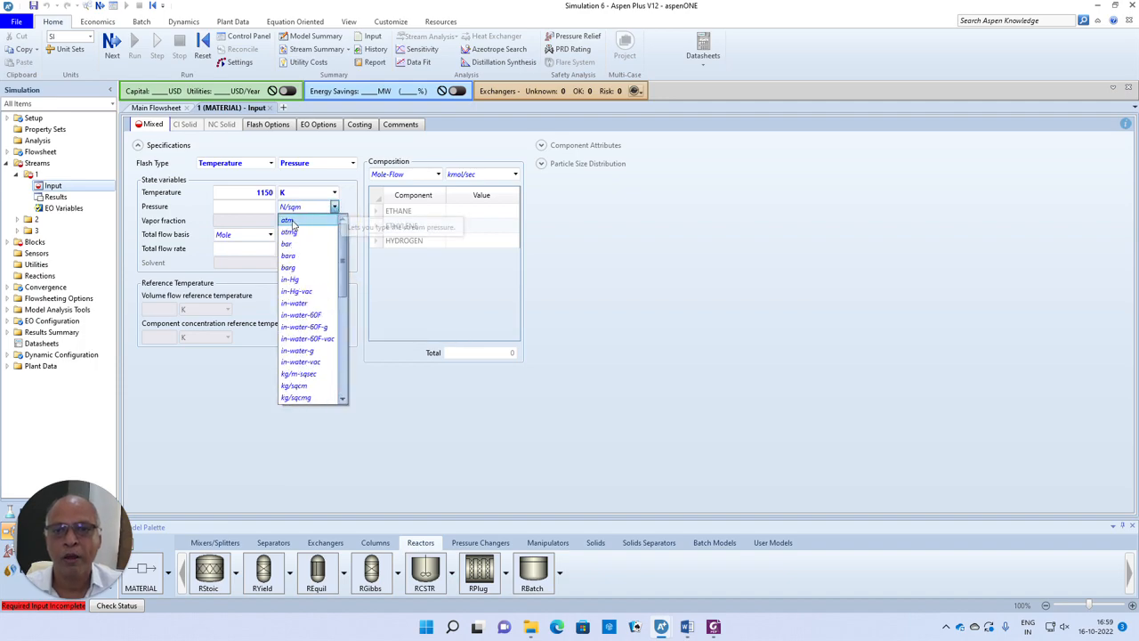
{"action": "left_click", "coordinate": [288, 220]}
{"action": "left_click", "coordinate": [267, 207]}
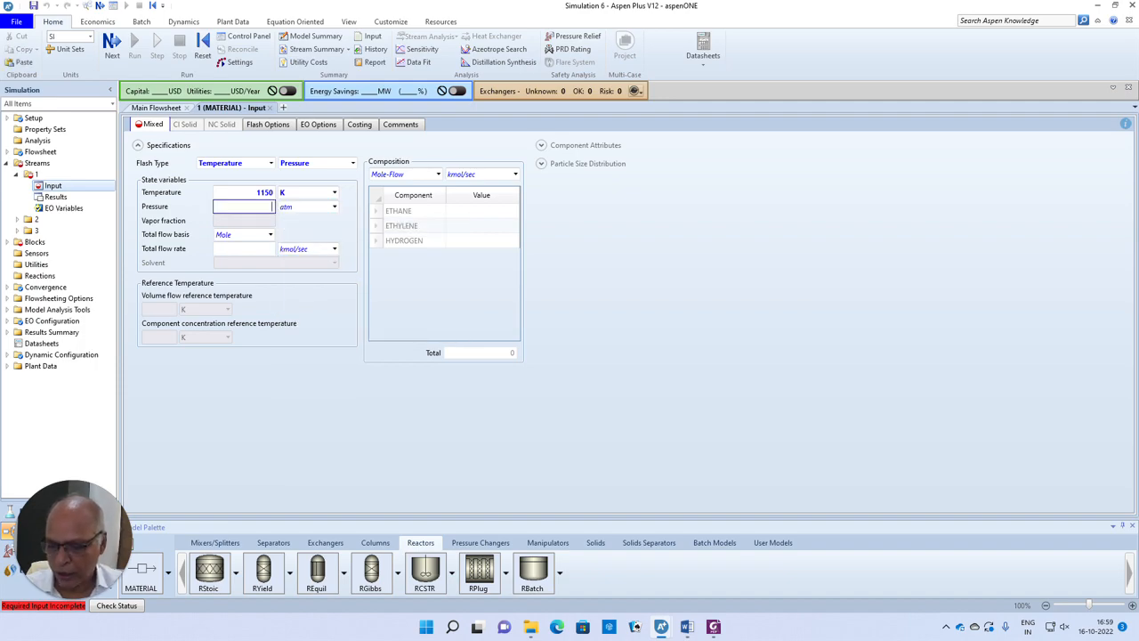
{"action": "type", "text": "5"}
- Set the ethane mole flow of feed stream 1 to 1 kmol/sec
{"action": "left_click", "coordinate": [473, 213]}
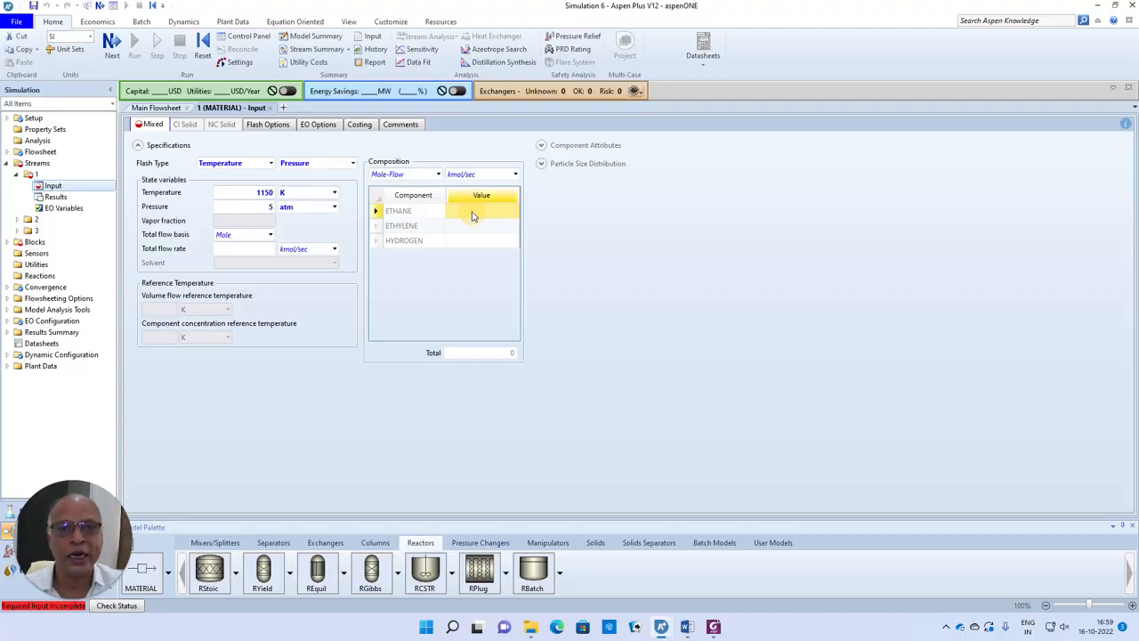
{"action": "type", "text": "1"}
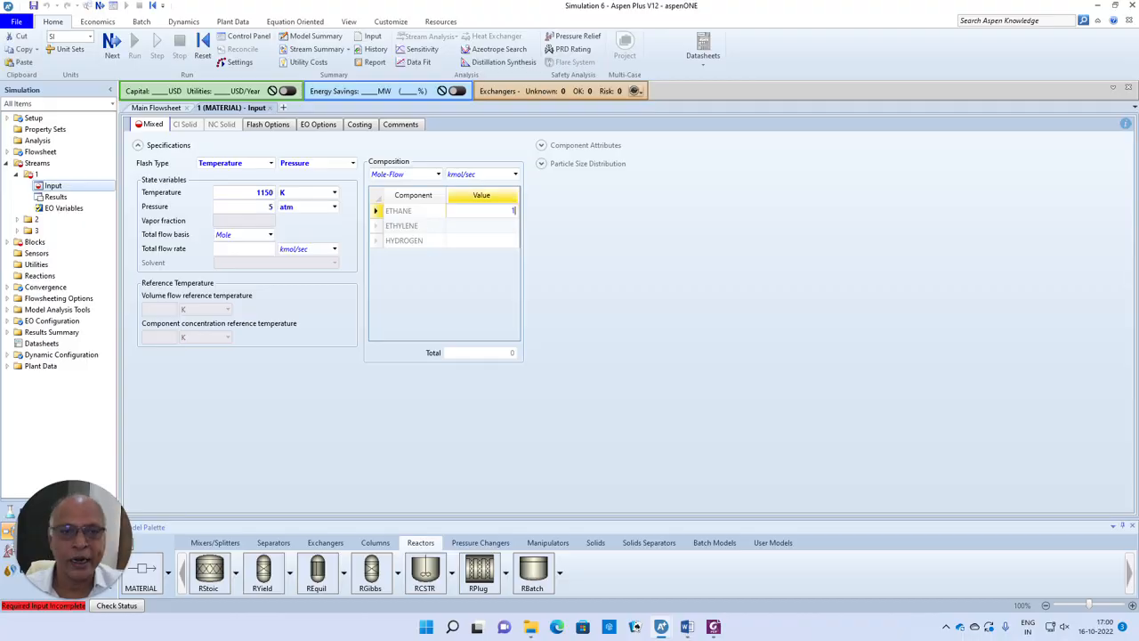
{"action": "left_click", "coordinate": [599, 285]}
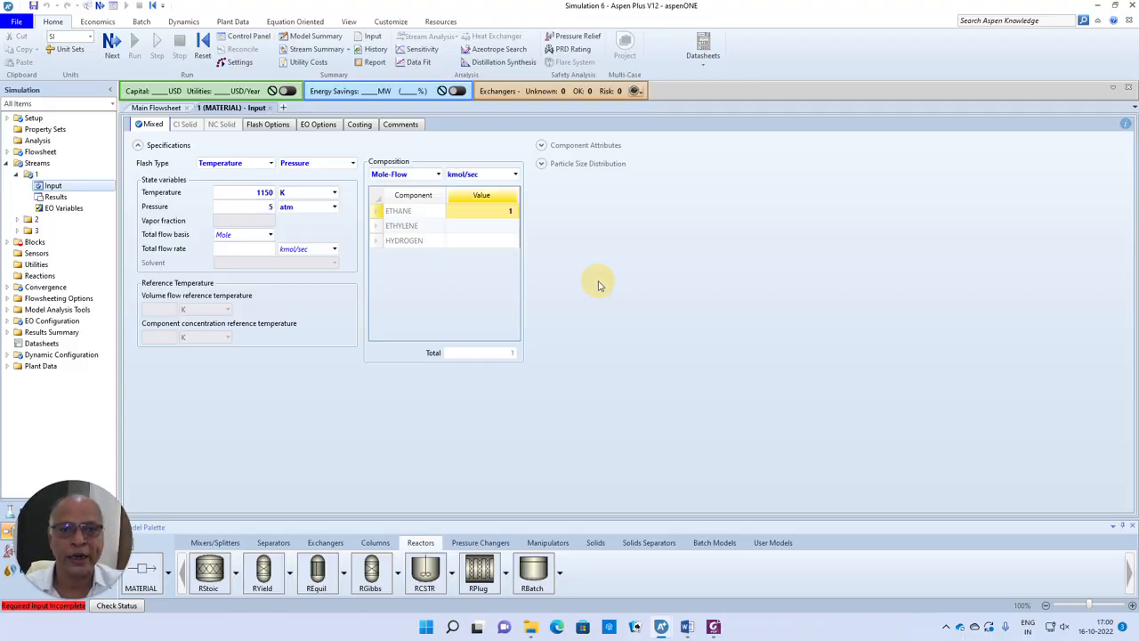
- Switch to Word to check the reactor design problem statement and return to Simulation 6 in Aspen Plus
{"action": "left_click", "coordinate": [687, 626]}
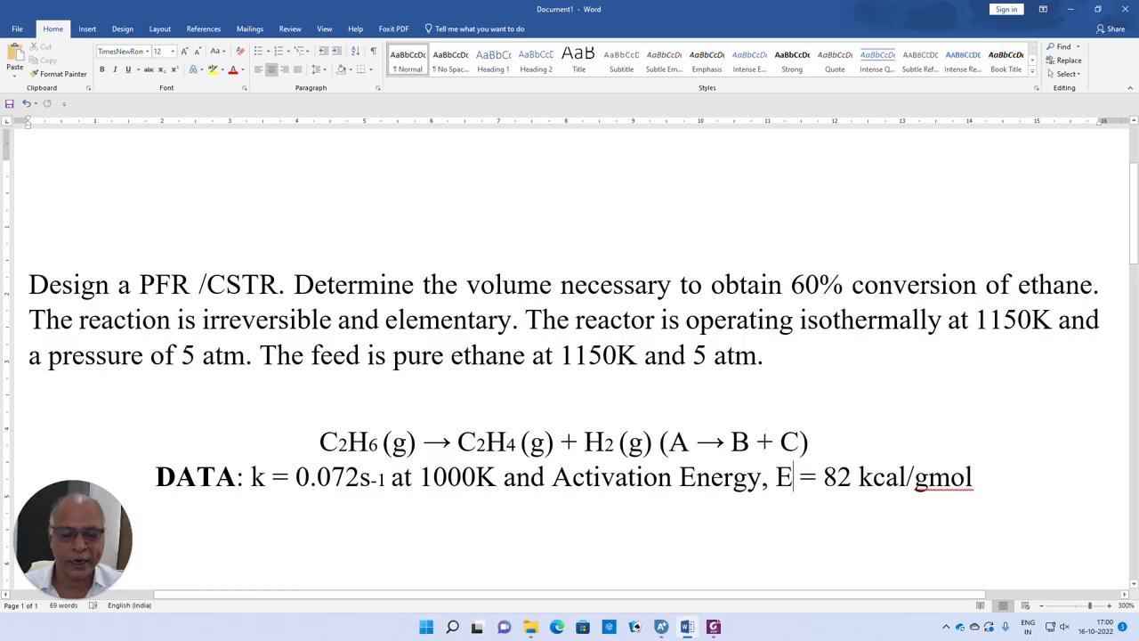
{"action": "mouse_move", "coordinate": [663, 628]}
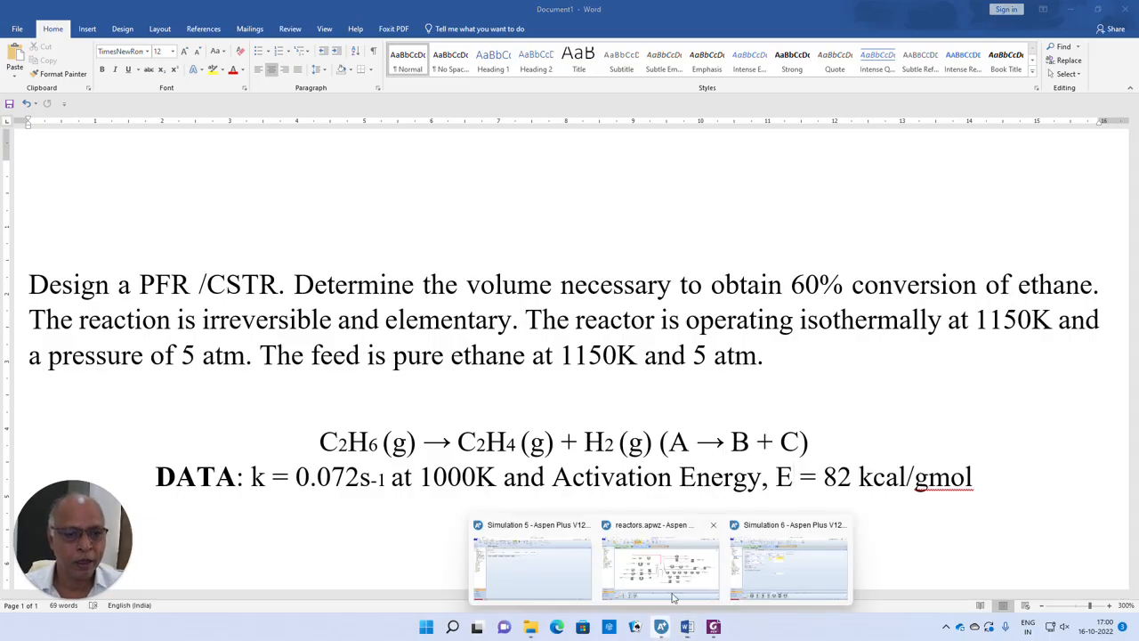
{"action": "left_click", "coordinate": [789, 557]}
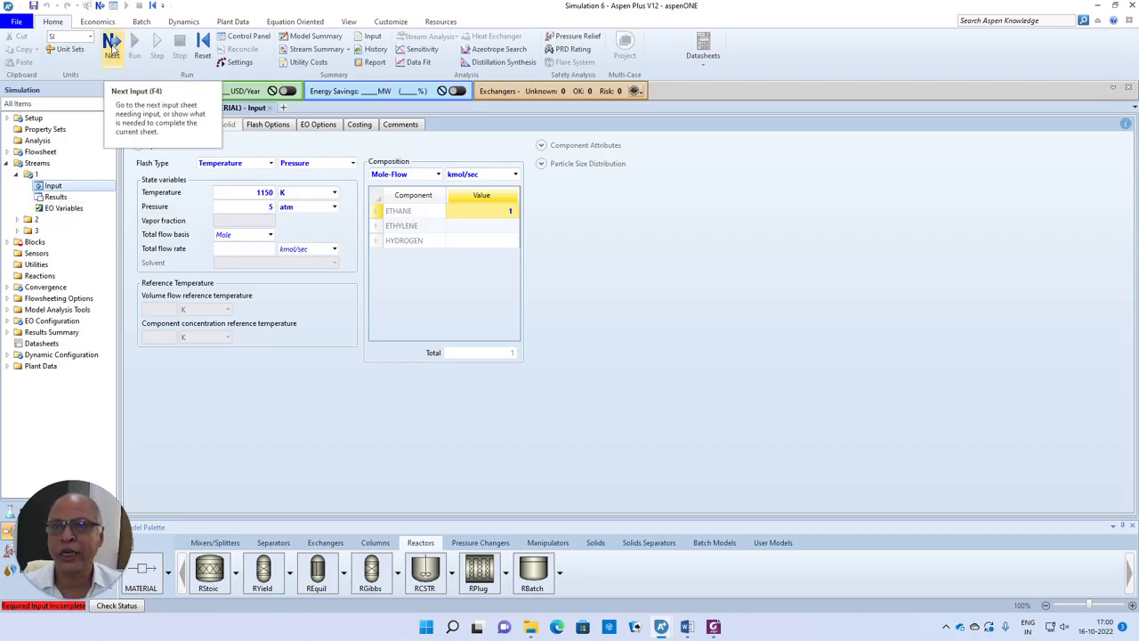
- Advance to the required setup of RCSTR block B2 and set its pressure to 5 atm and temperature to 1150 K
{"action": "left_click", "coordinate": [112, 45]}
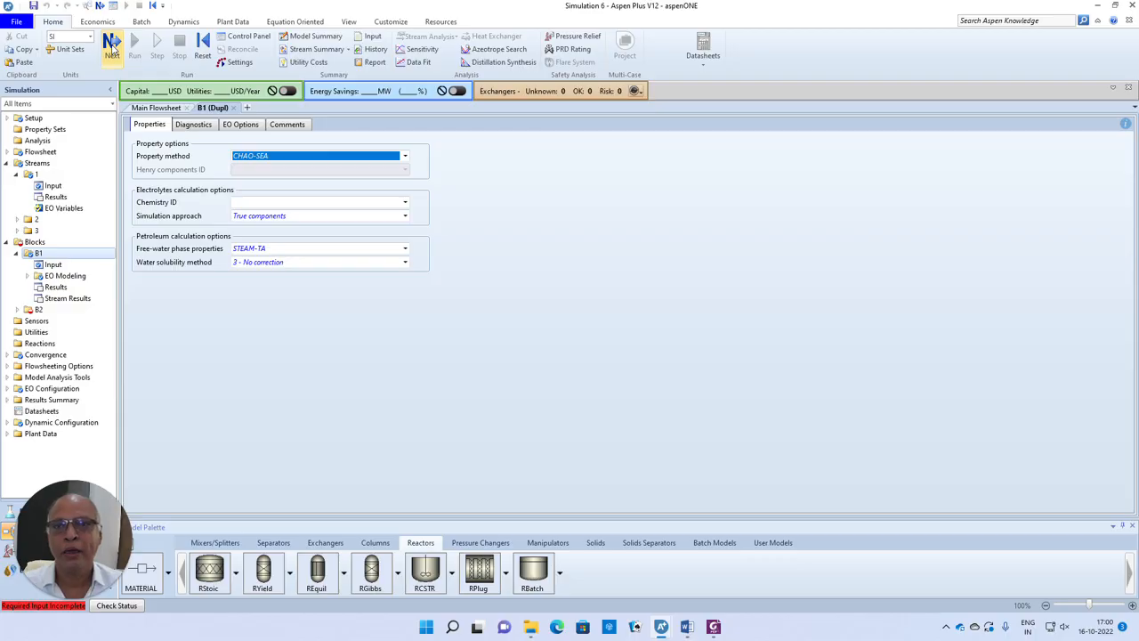
{"action": "left_click", "coordinate": [111, 45]}
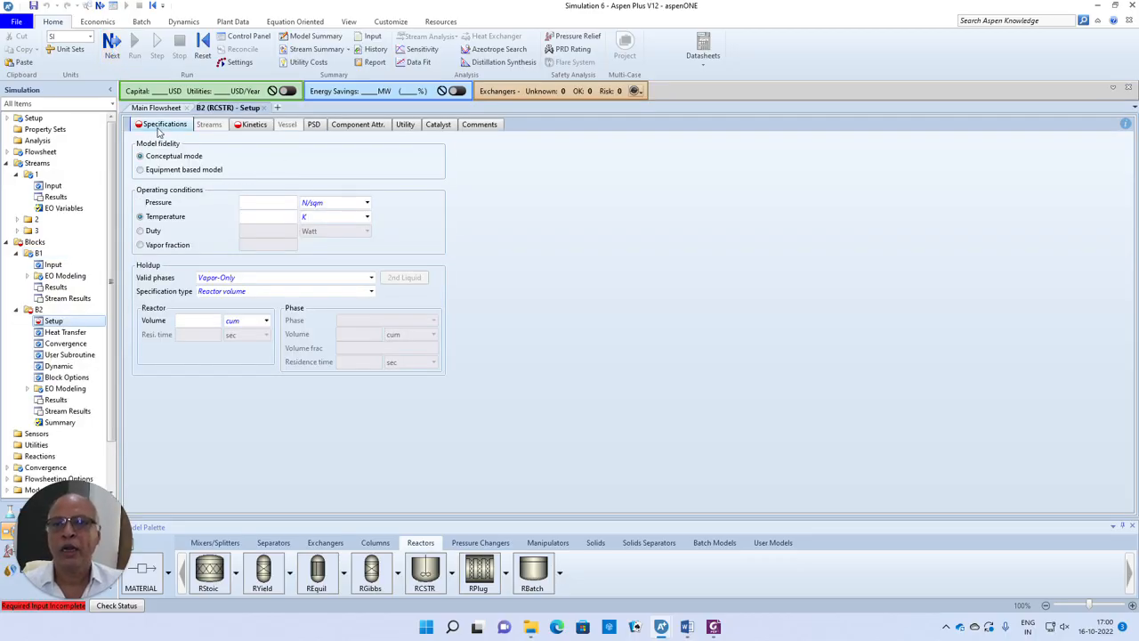
{"action": "left_click", "coordinate": [367, 203]}
{"action": "scroll", "coordinate": [330, 294], "scroll_direction": "up", "scroll_amount": 6}
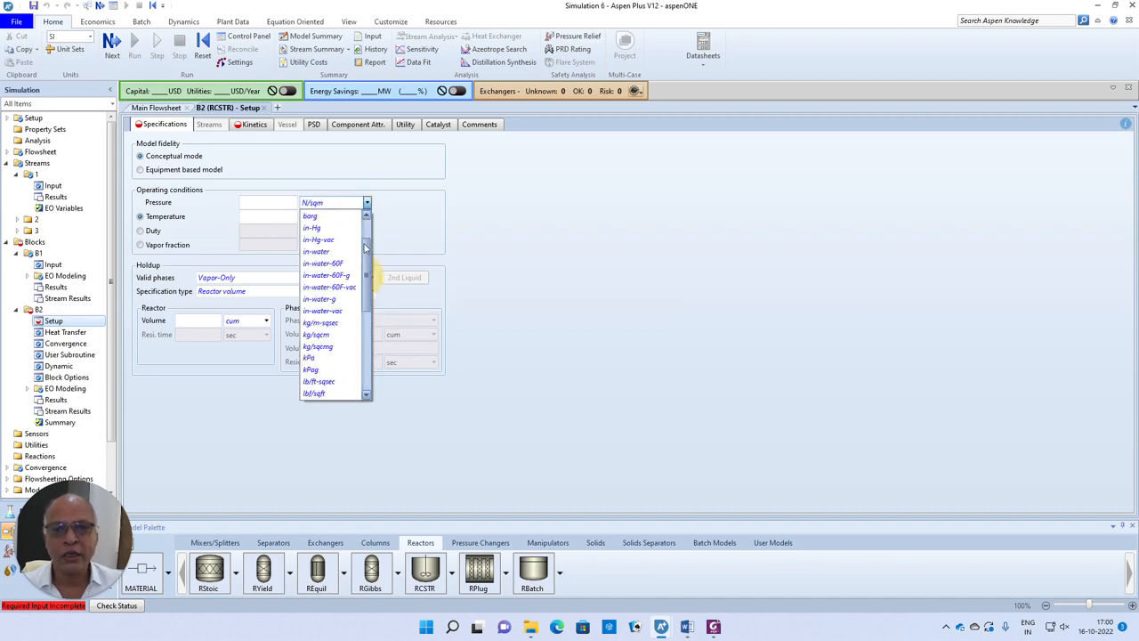
{"action": "left_click", "coordinate": [324, 222]}
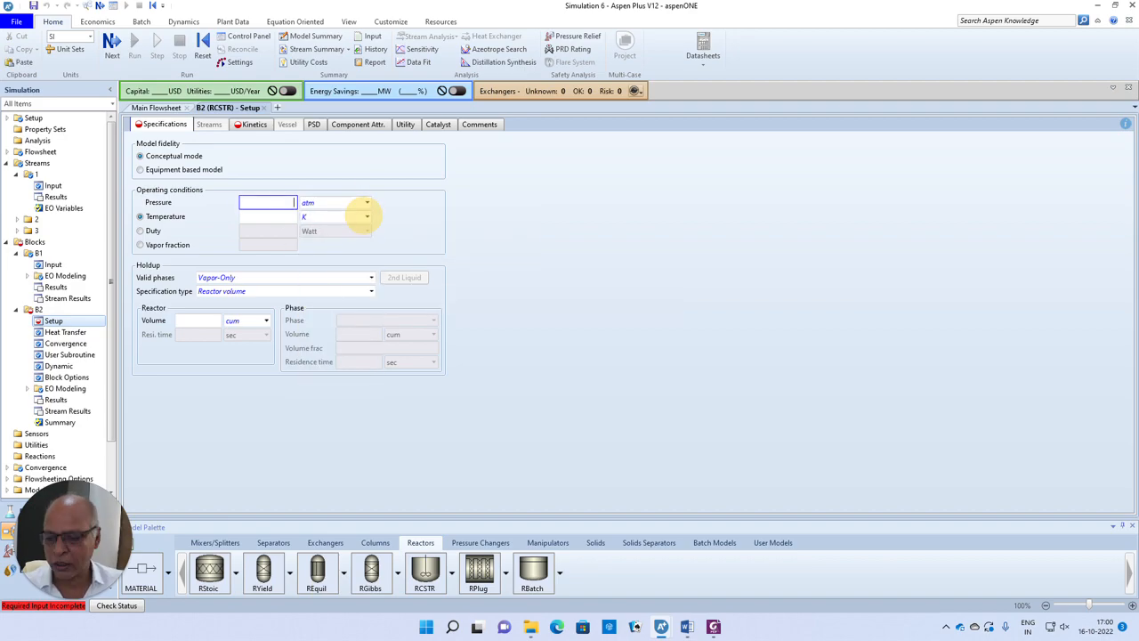
{"action": "left_click", "coordinate": [267, 203]}
{"action": "type", "text": "5"}
{"action": "key", "text": "Tab"}
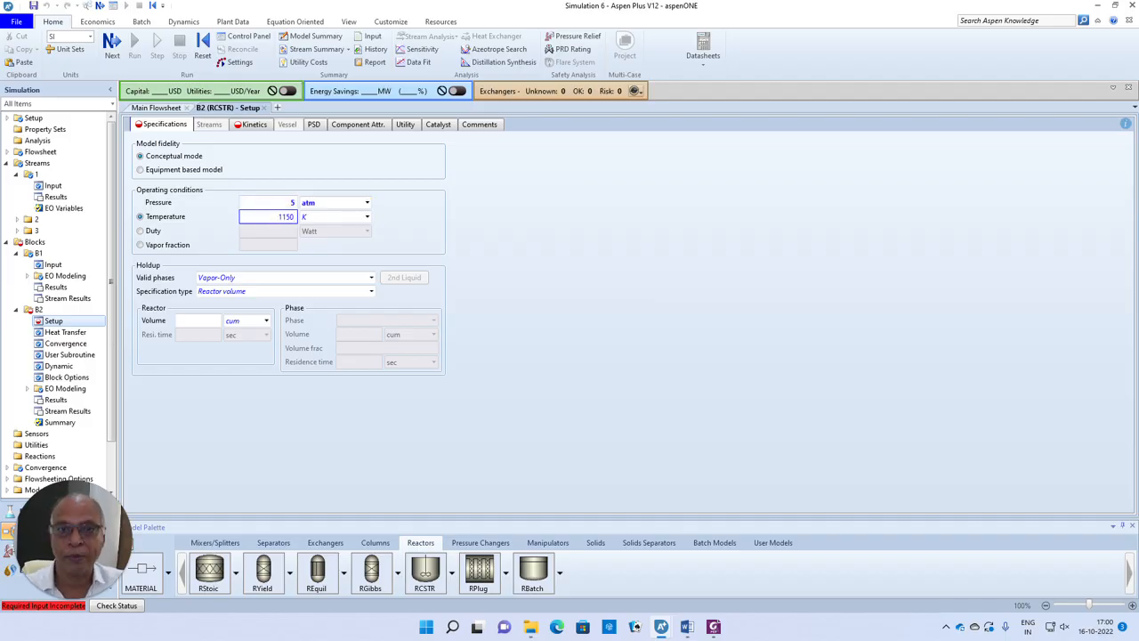
{"action": "left_click", "coordinate": [634, 298]}
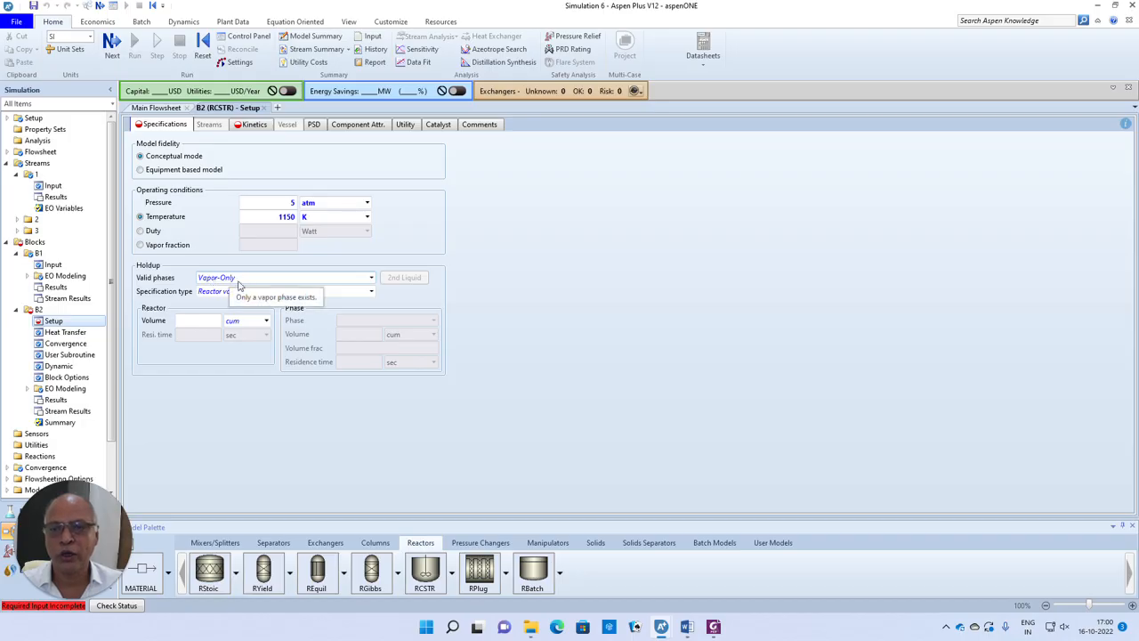
- Specify the RCSTR holdup by reactor volume and set the volume to 1 cum
{"action": "left_click", "coordinate": [372, 292]}
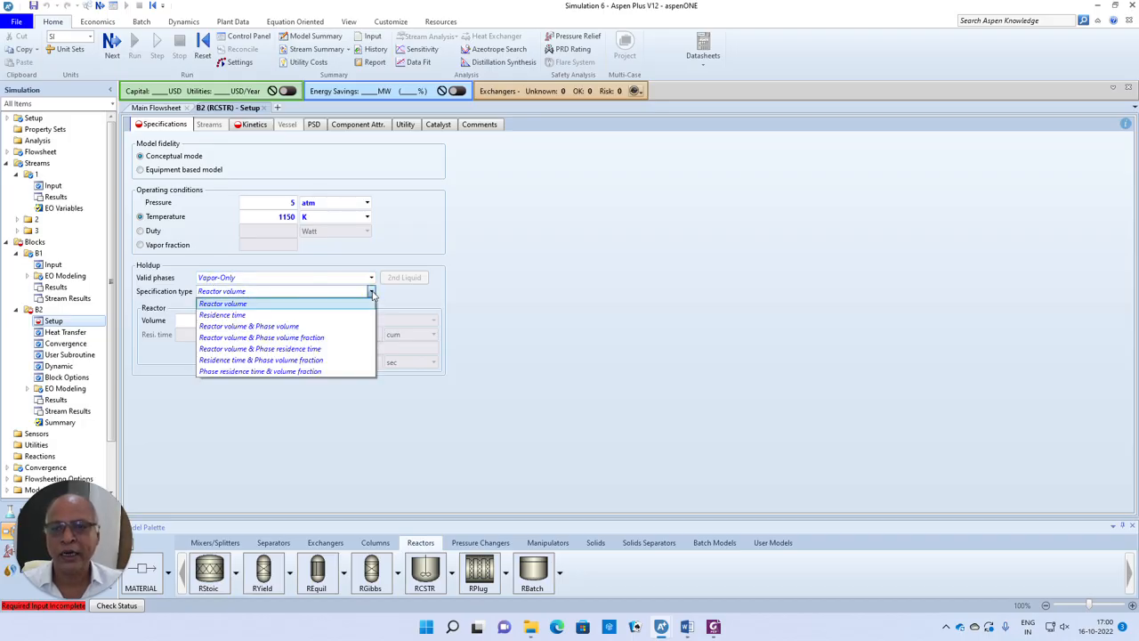
{"action": "left_click", "coordinate": [242, 306]}
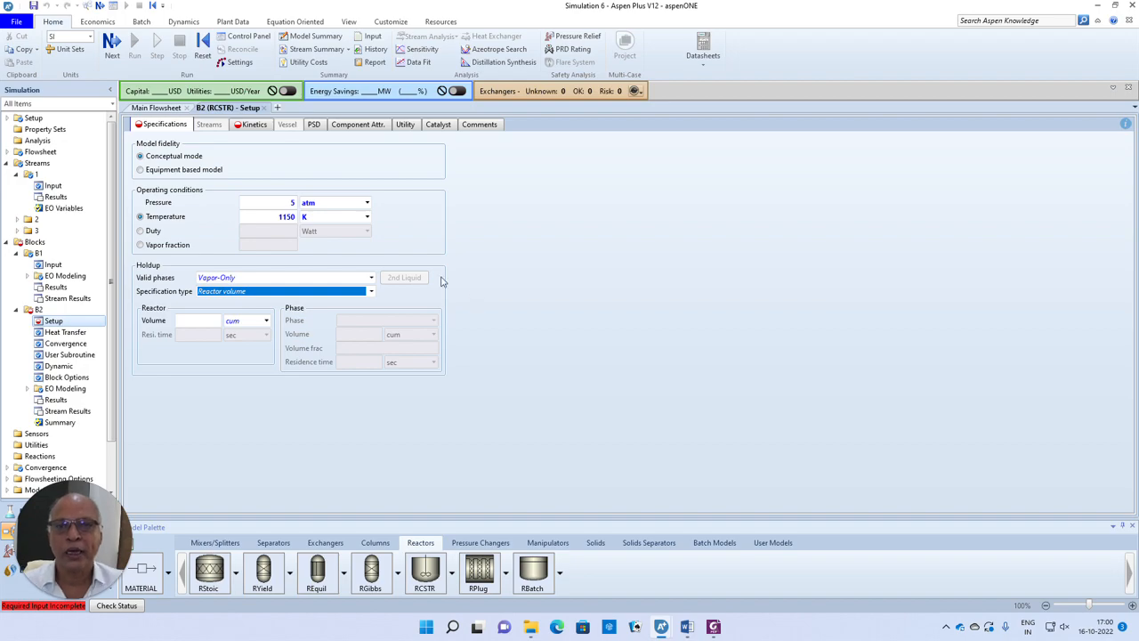
{"action": "left_click", "coordinate": [167, 110]}
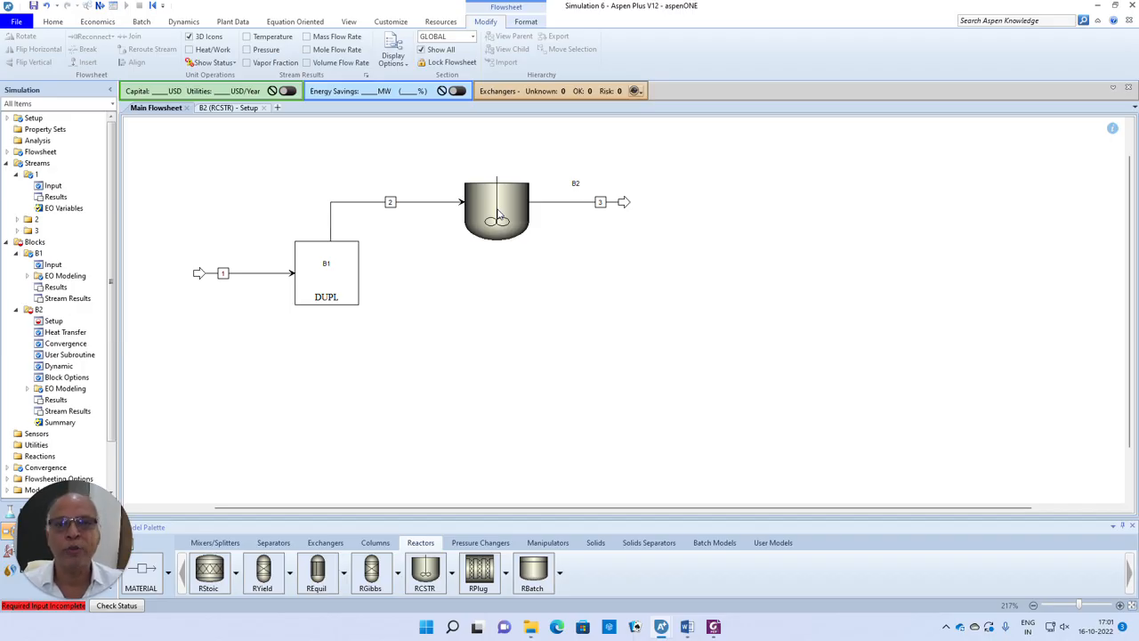
{"action": "left_click", "coordinate": [212, 108]}
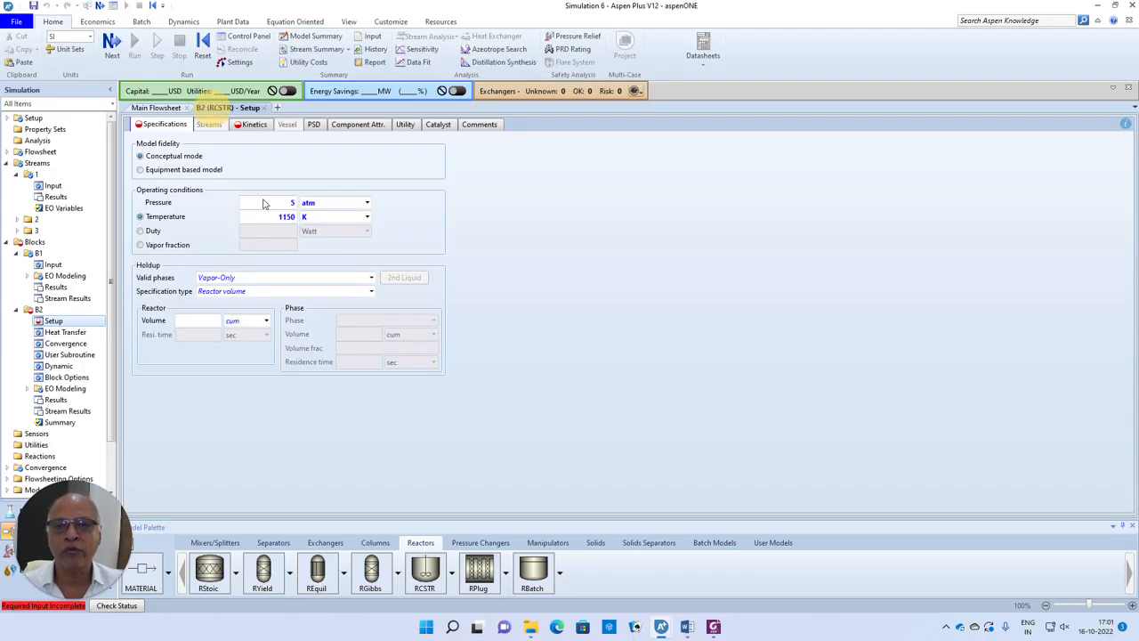
{"action": "left_click", "coordinate": [205, 323]}
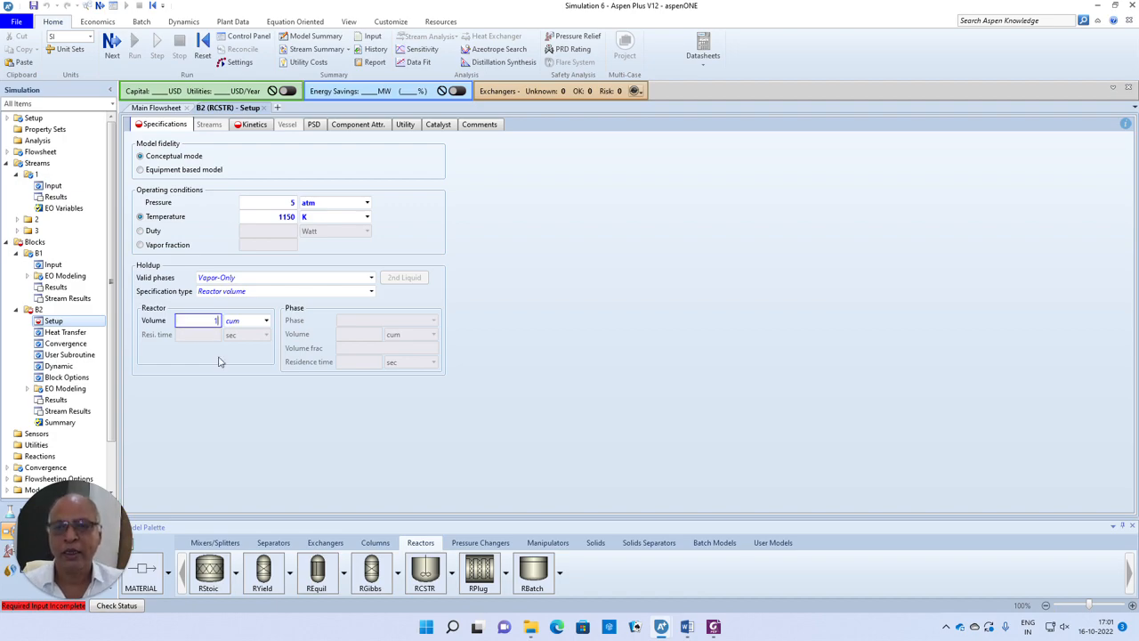
{"action": "key", "text": "Return"}
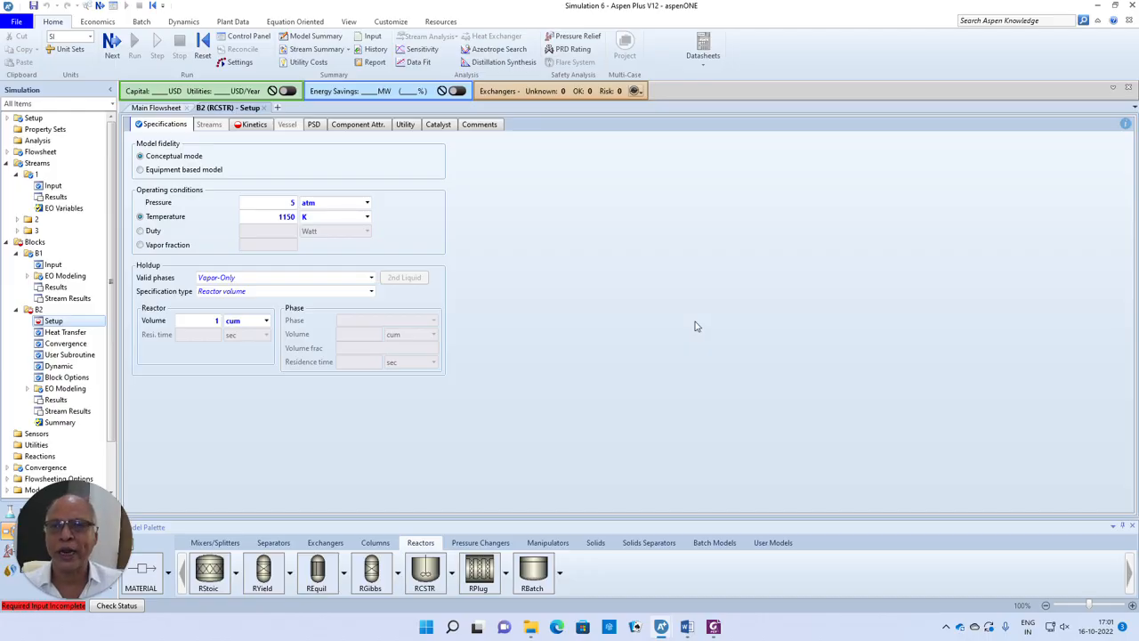
- Create a POWERLAW reaction set under its default name for the RCSTR kinetics
{"action": "left_click", "coordinate": [112, 46]}
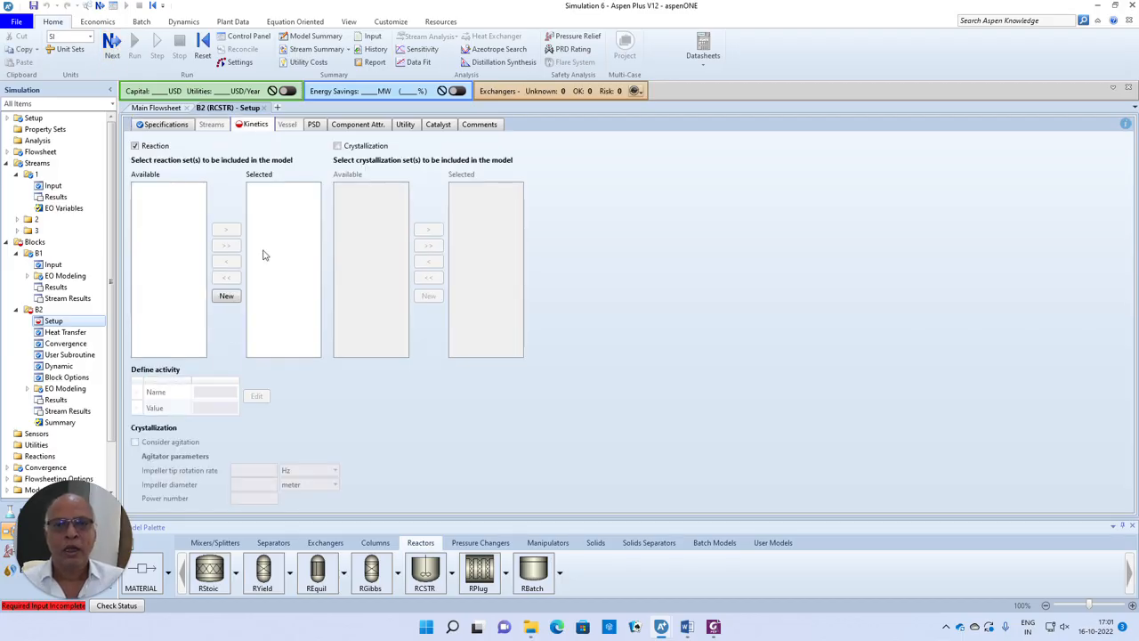
{"action": "left_click", "coordinate": [225, 297]}
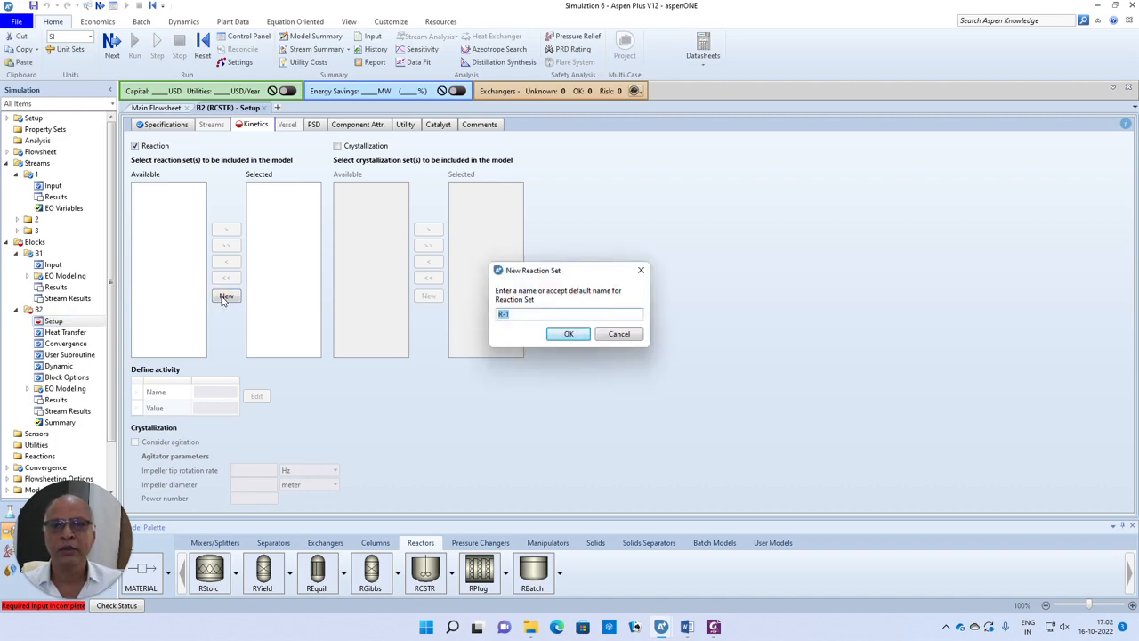
{"action": "left_click", "coordinate": [570, 335]}
{"action": "left_click", "coordinate": [594, 308]}
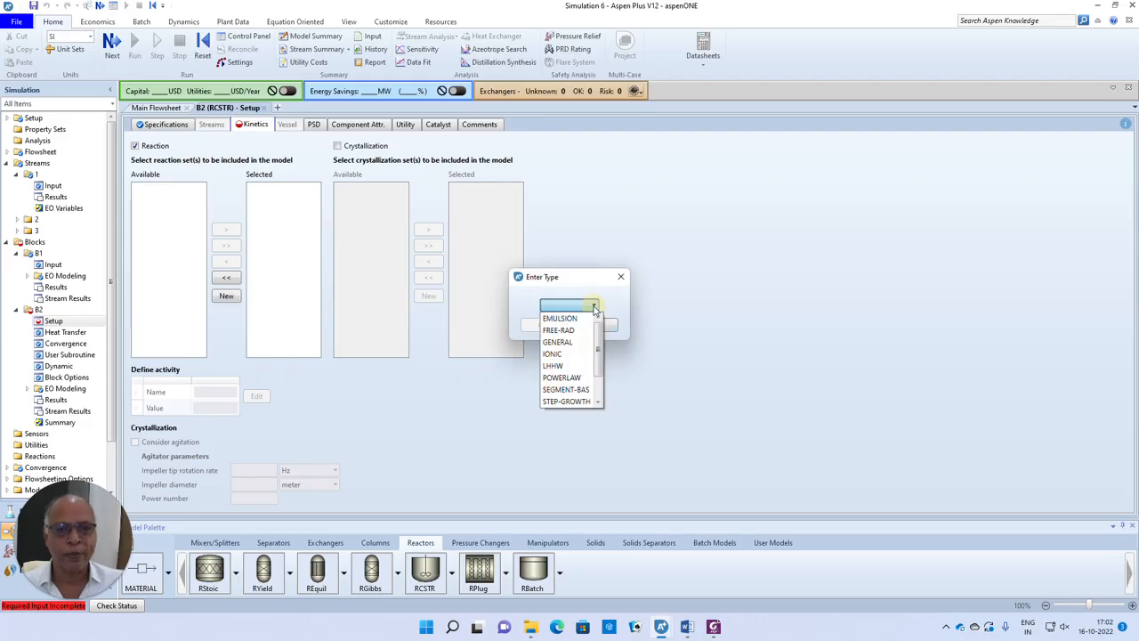
{"action": "scroll", "coordinate": [572, 395], "scroll_direction": "down", "scroll_amount": 1}
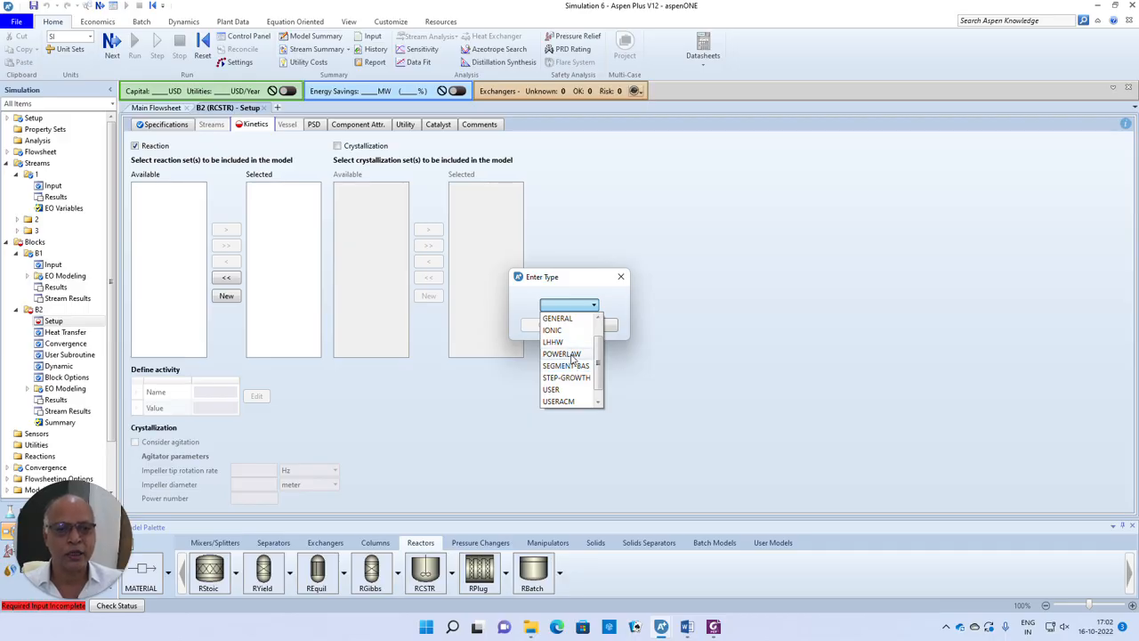
{"action": "left_click", "coordinate": [562, 354]}
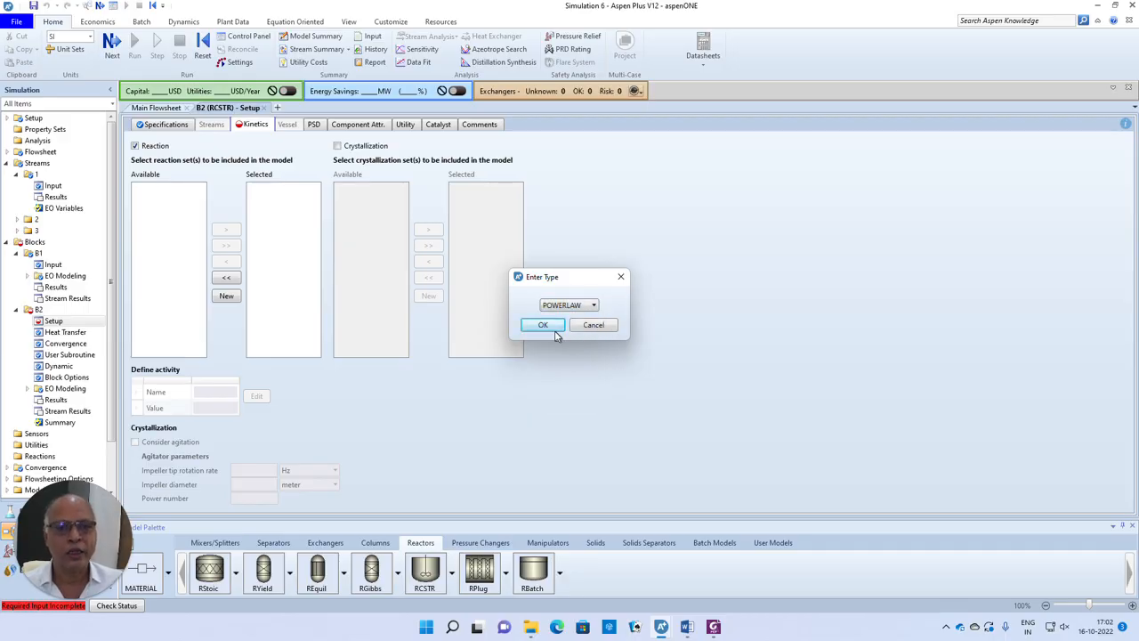
{"action": "left_click", "coordinate": [554, 325]}
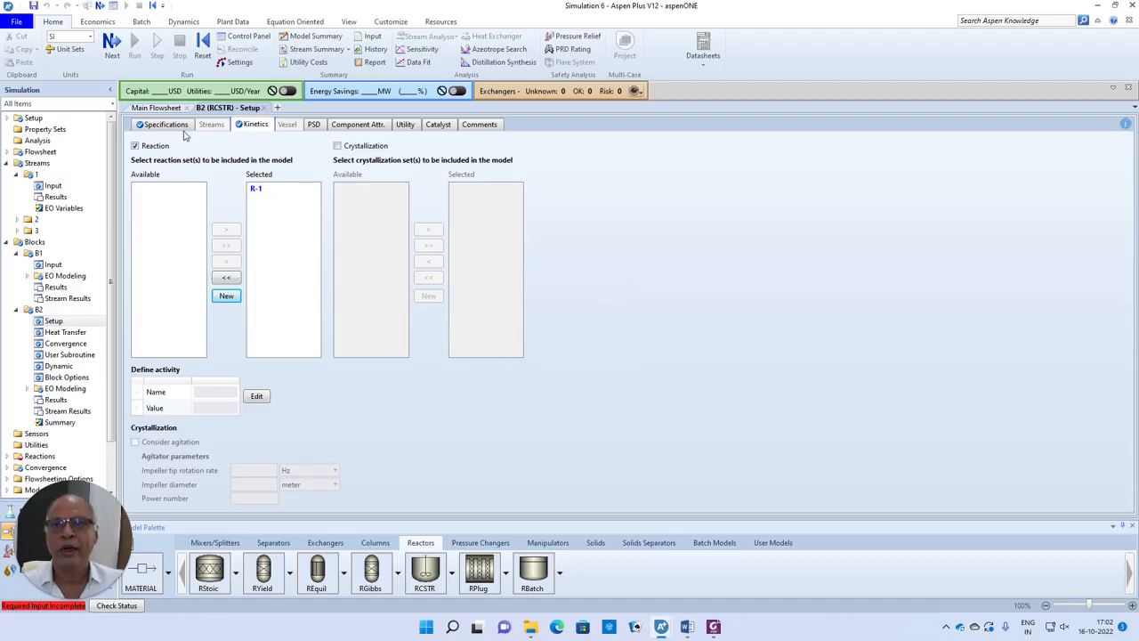
- Add a kinetic reaction to set R-1 with ETHANE as reactant, coefficient -1 and exponent 1
{"action": "left_click", "coordinate": [111, 43]}
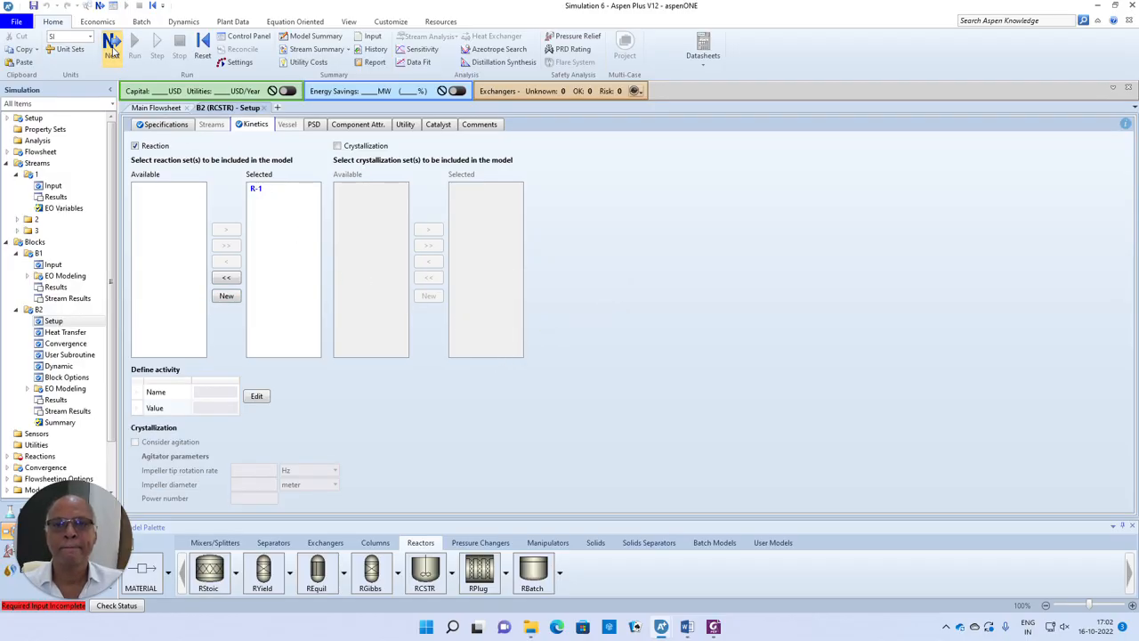
{"action": "left_click", "coordinate": [112, 46]}
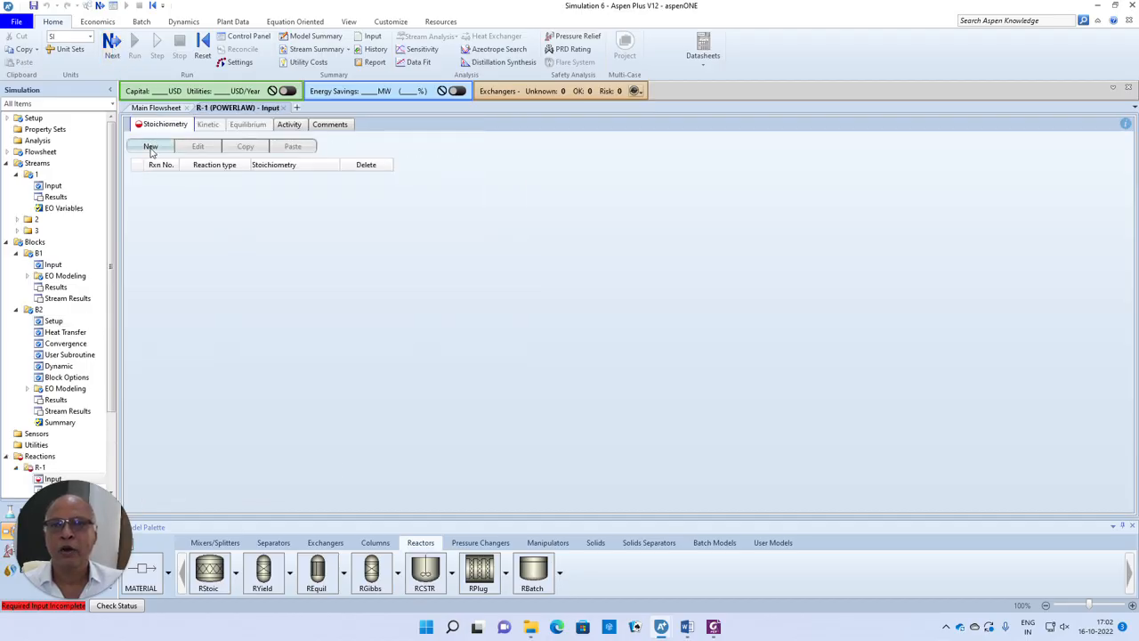
{"action": "left_click", "coordinate": [150, 147]}
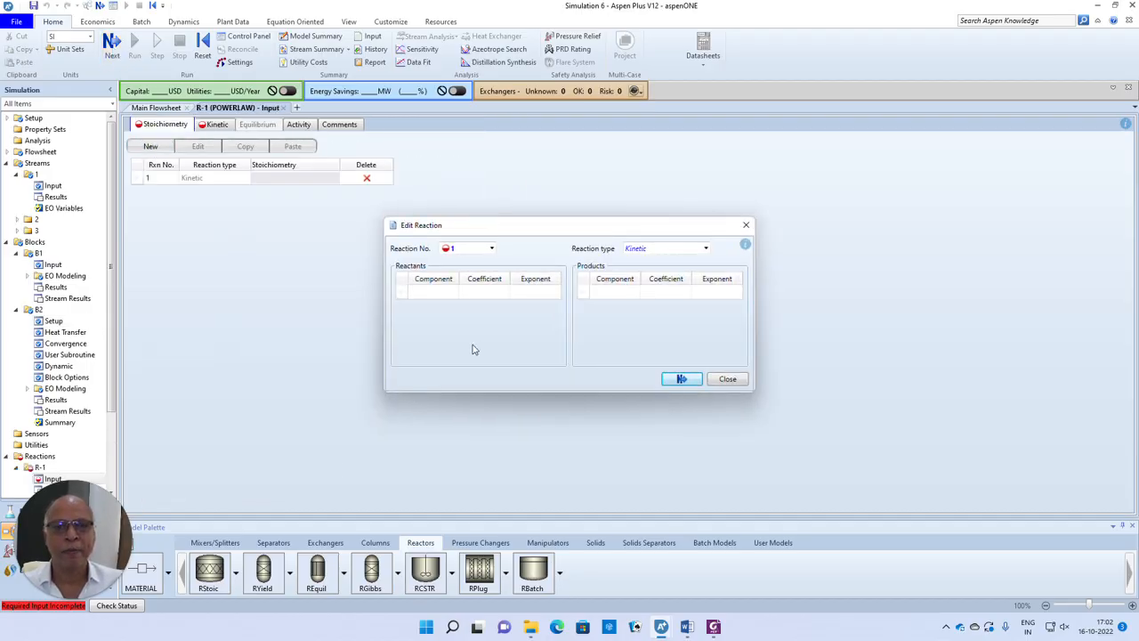
{"action": "left_click", "coordinate": [453, 291]}
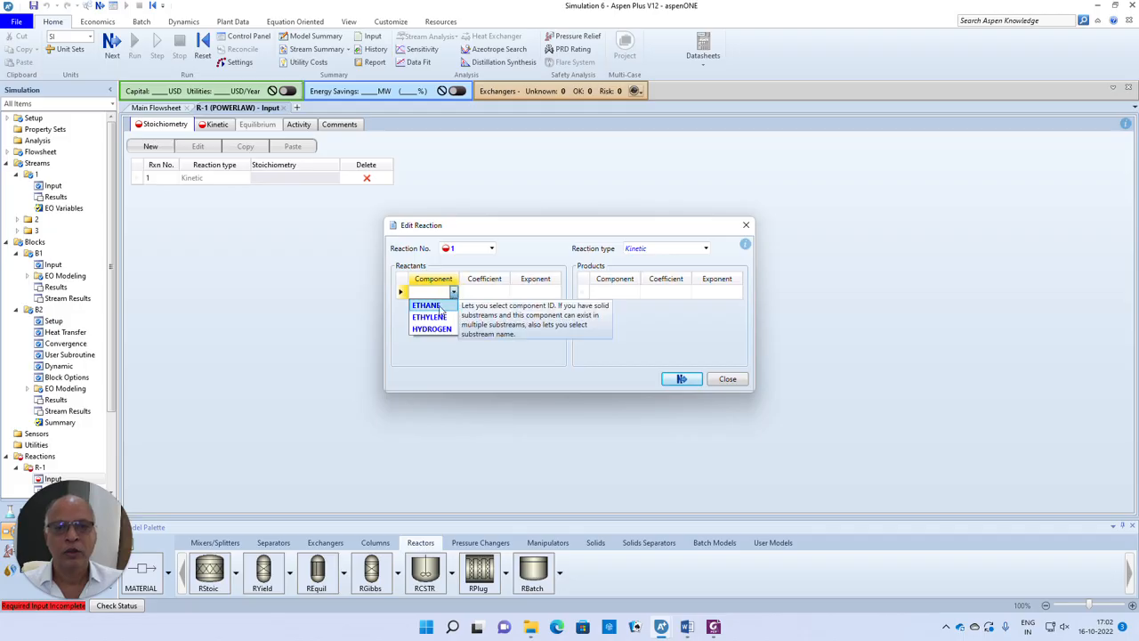
{"action": "left_click", "coordinate": [436, 305]}
{"action": "left_click", "coordinate": [504, 293]}
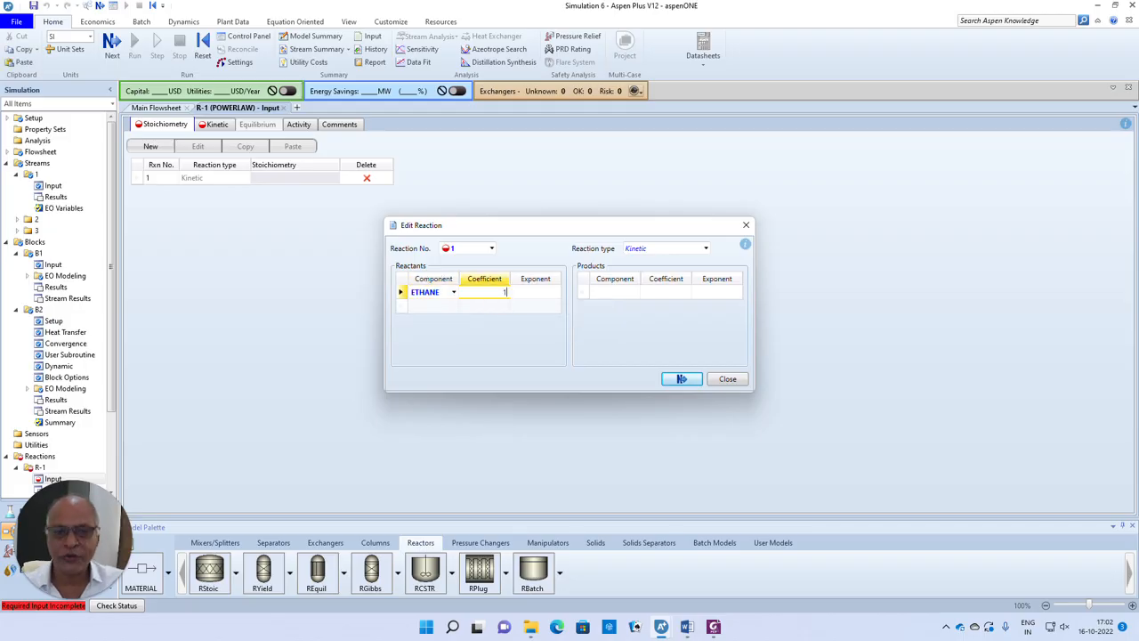
{"action": "type", "text": "-1"}
{"action": "left_click", "coordinate": [538, 295]}
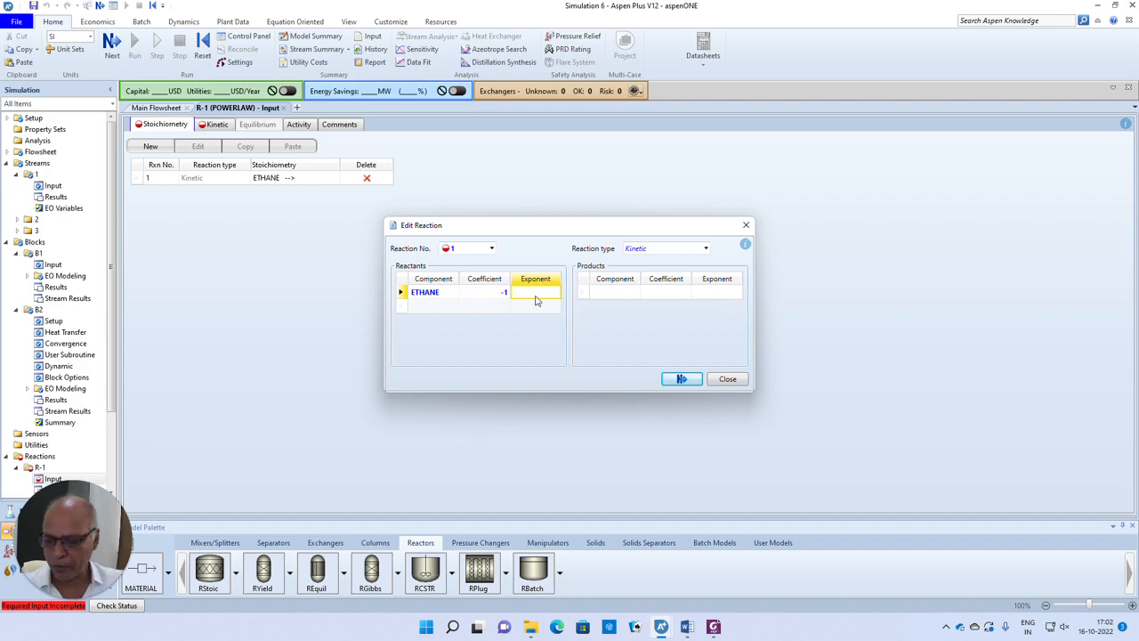
{"action": "type", "text": "1"}
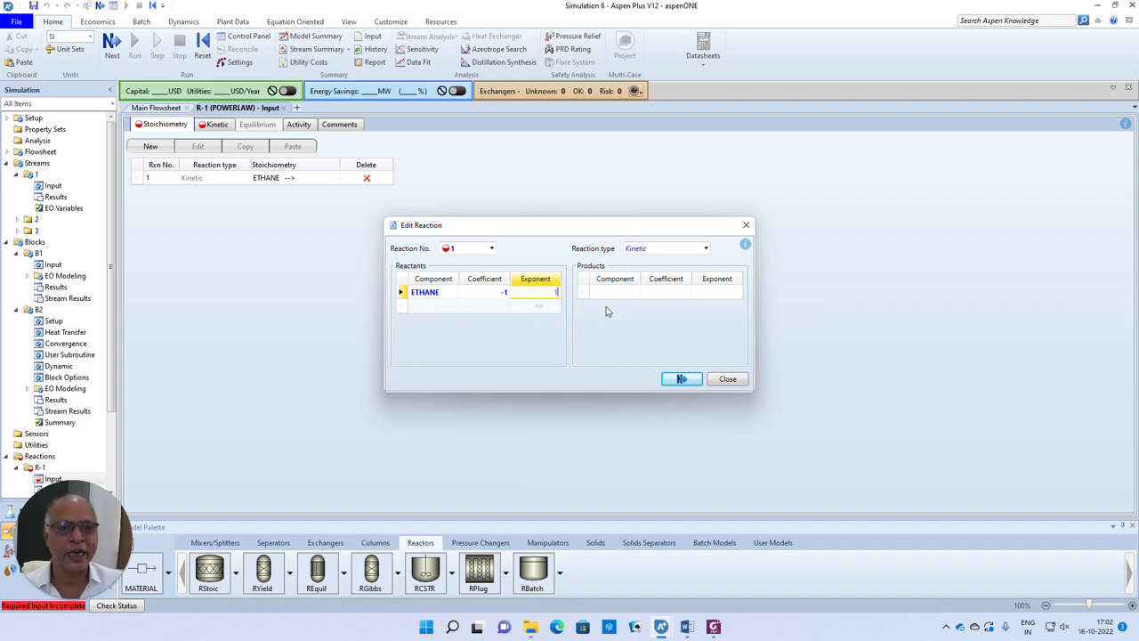
- Add ETHYLENE and HYDROGEN as products with coefficient 1 each, and proceed to the reaction's kinetic input
{"action": "left_click", "coordinate": [635, 293]}
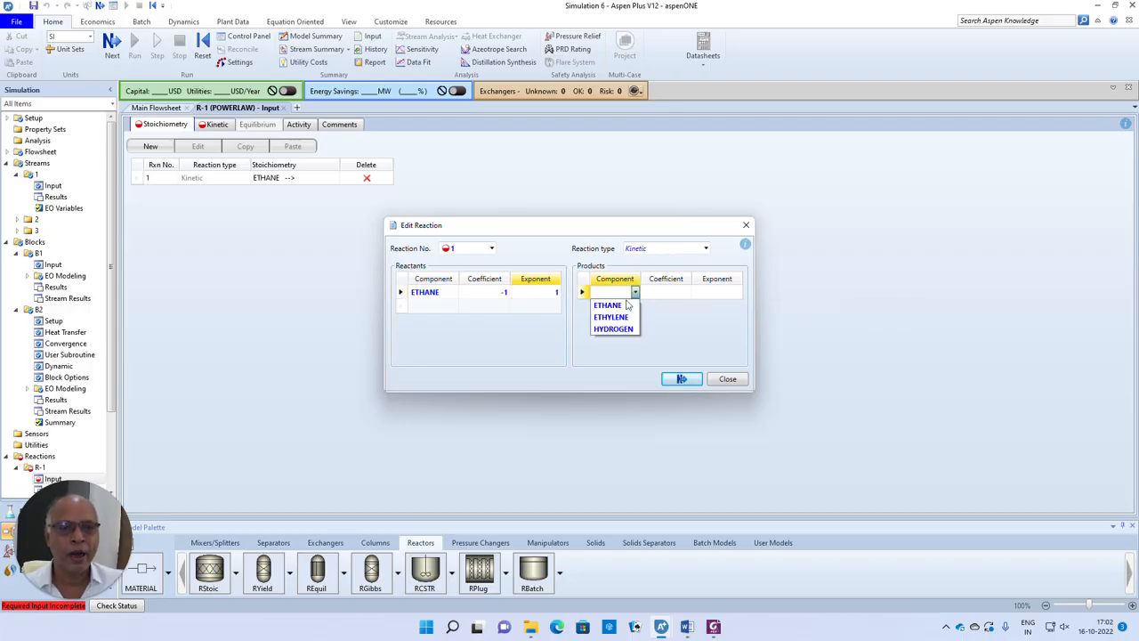
{"action": "left_click", "coordinate": [623, 315]}
{"action": "left_click", "coordinate": [675, 293]}
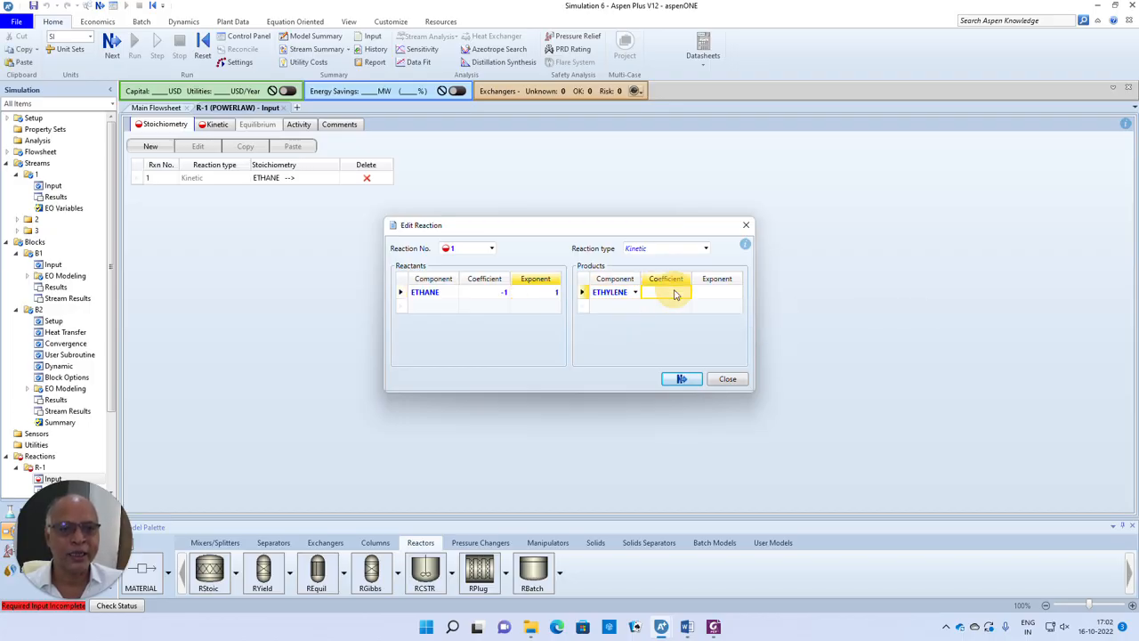
{"action": "type", "text": "1"}
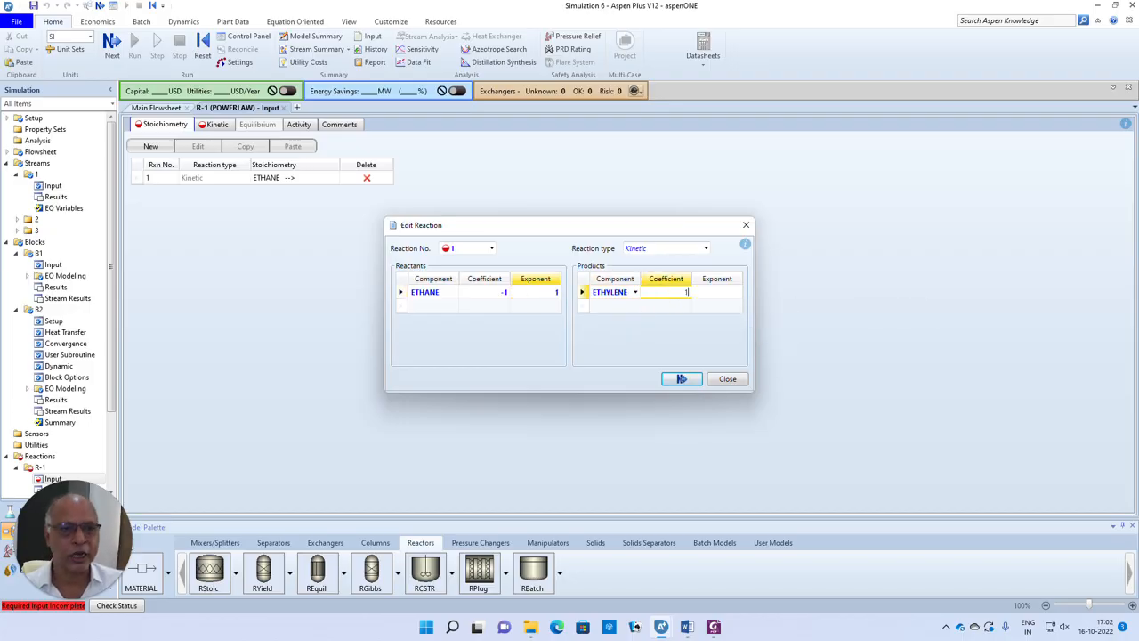
{"action": "left_click", "coordinate": [634, 307]}
{"action": "left_click", "coordinate": [621, 344]}
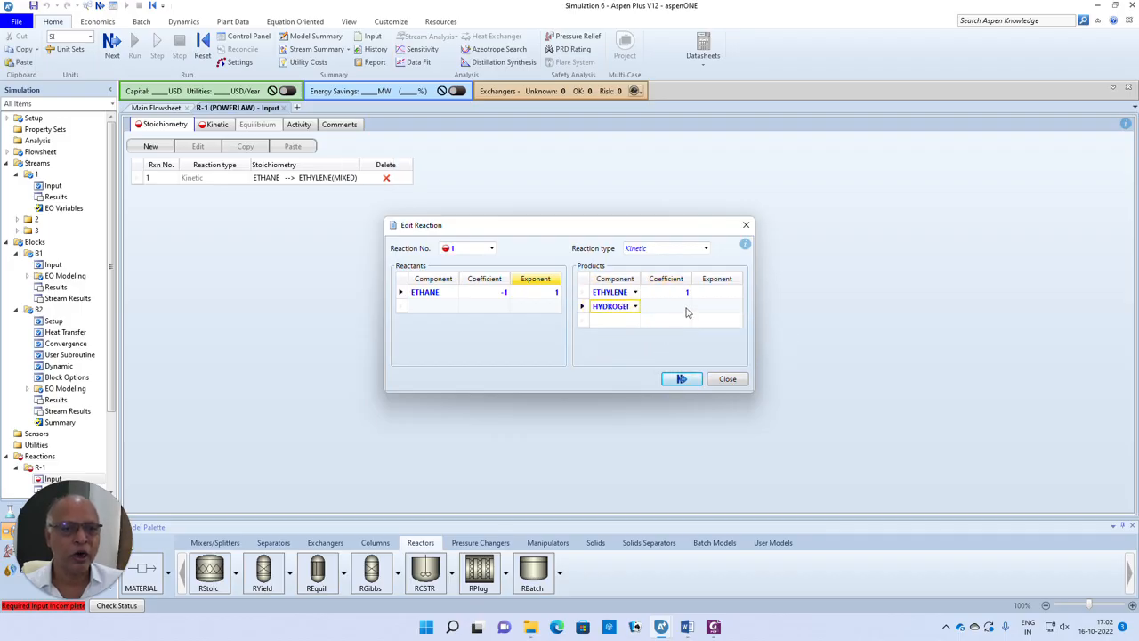
{"action": "left_click", "coordinate": [686, 306]}
{"action": "type", "text": "1"}
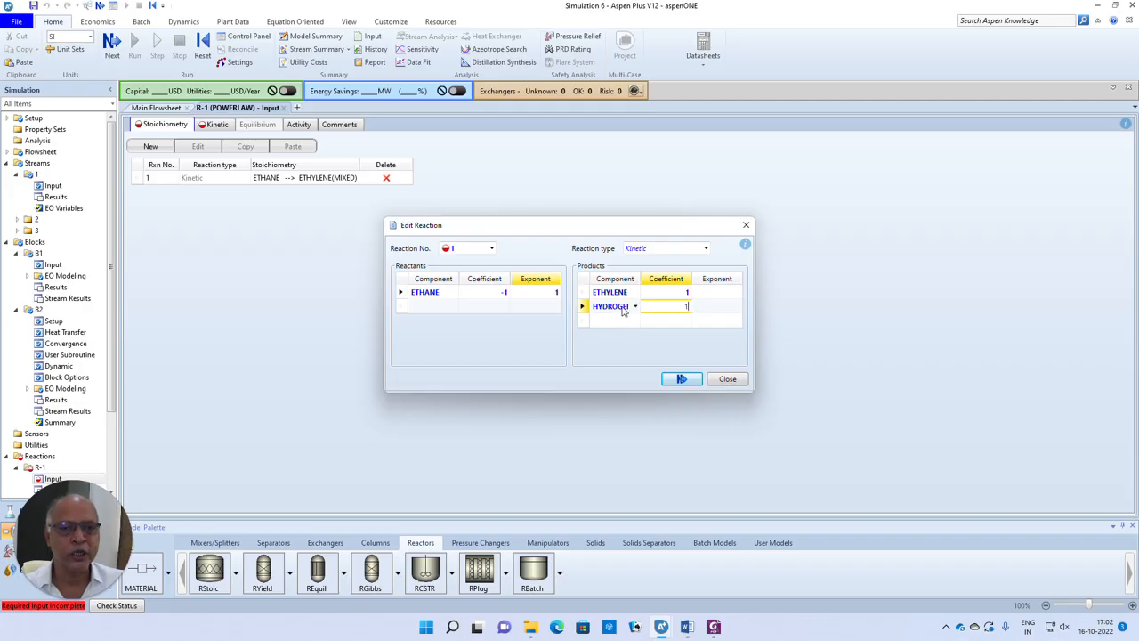
{"action": "left_click", "coordinate": [682, 380]}
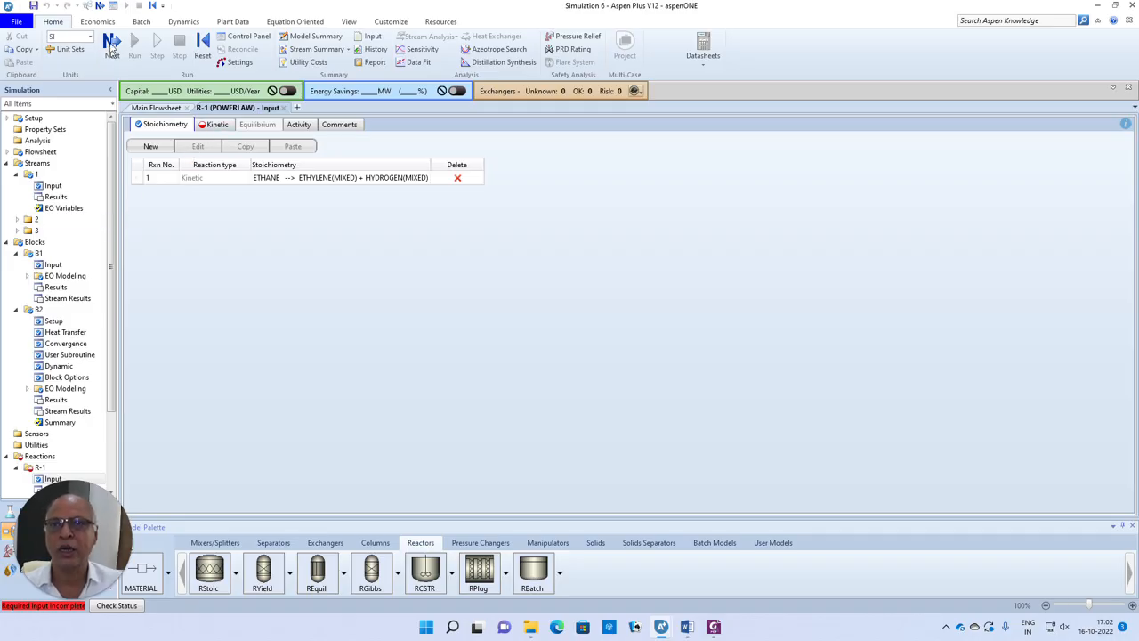
{"action": "left_click", "coordinate": [112, 43]}
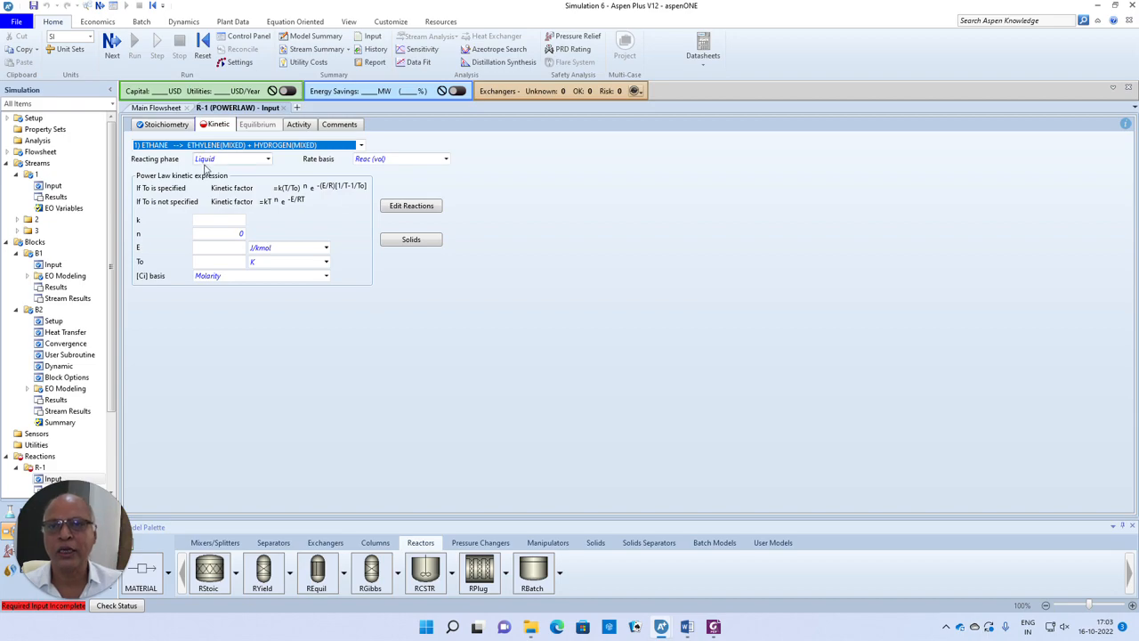
- Set the reacting phase to Vapor and the rate constant k to 0.072, consulting the kinetic data in the Word document
{"action": "left_click", "coordinate": [266, 159]}
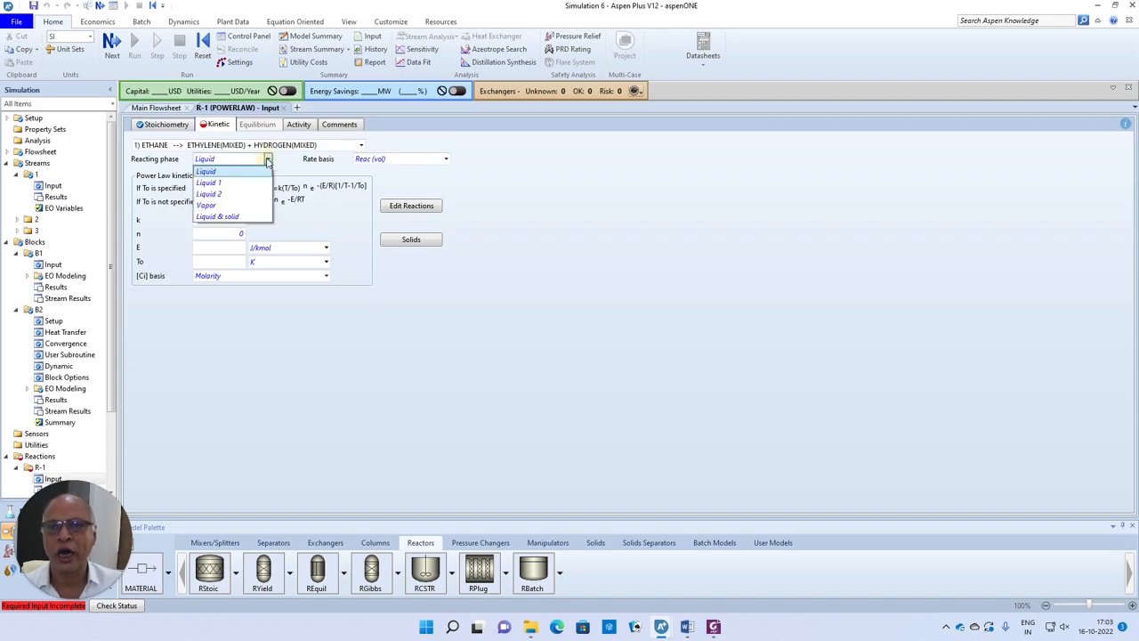
{"action": "left_click", "coordinate": [222, 210]}
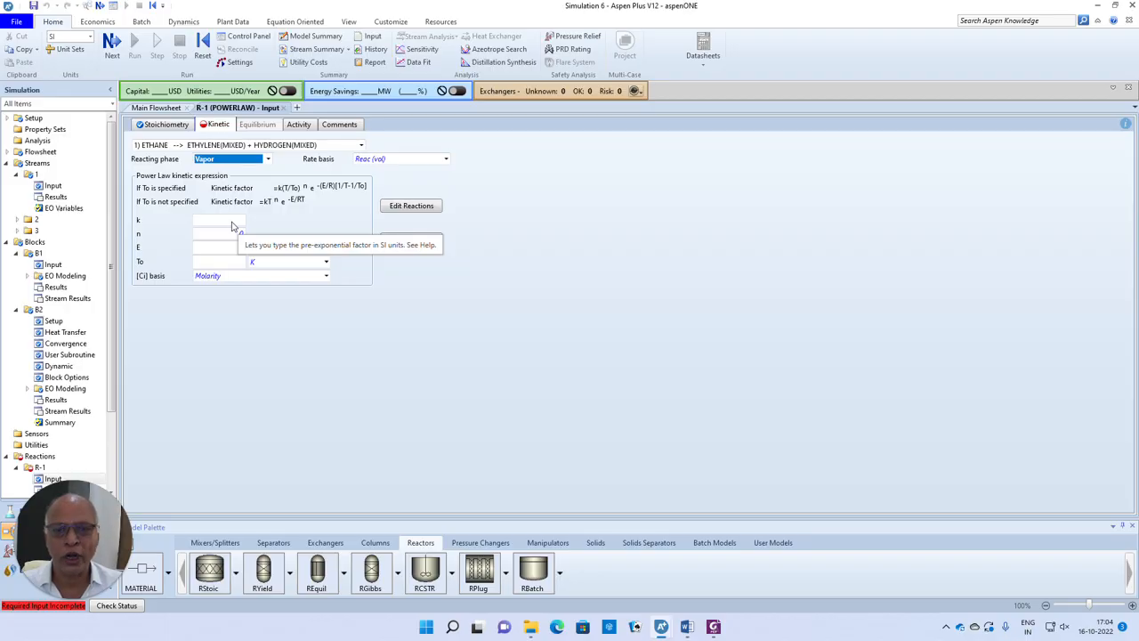
{"action": "left_click", "coordinate": [684, 627]}
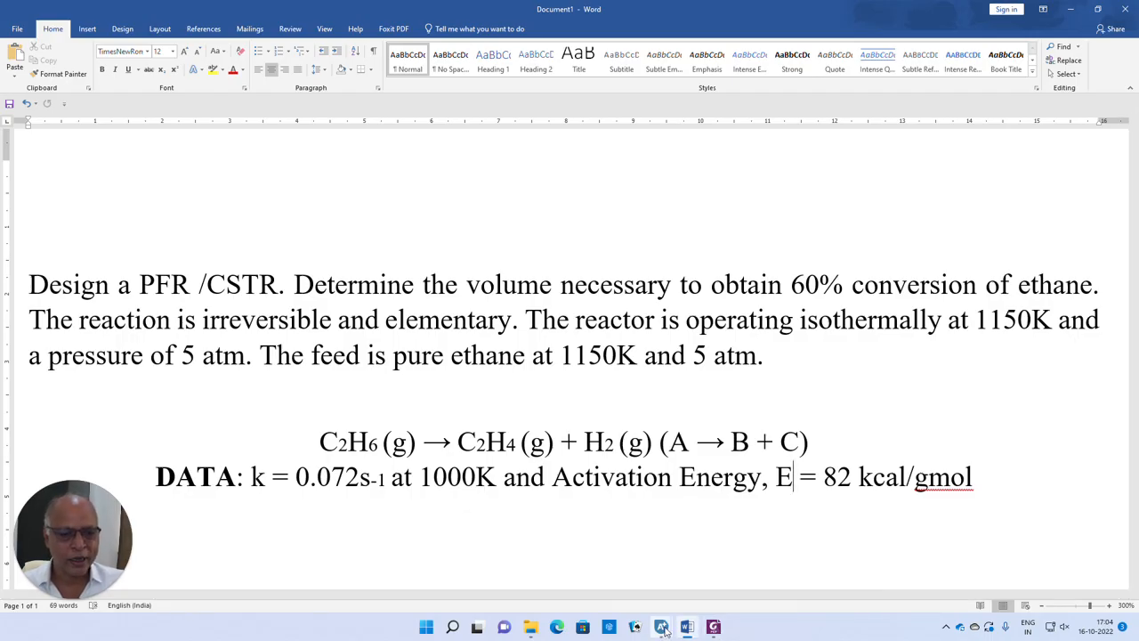
{"action": "mouse_move", "coordinate": [663, 629]}
{"action": "left_click", "coordinate": [777, 566]}
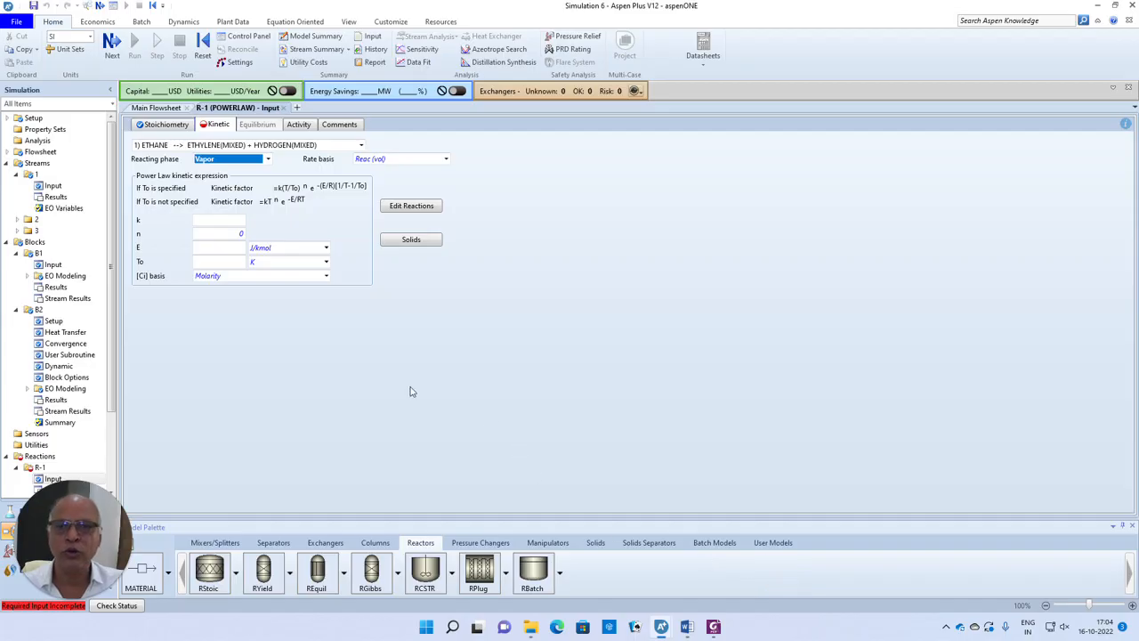
{"action": "left_click", "coordinate": [229, 221]}
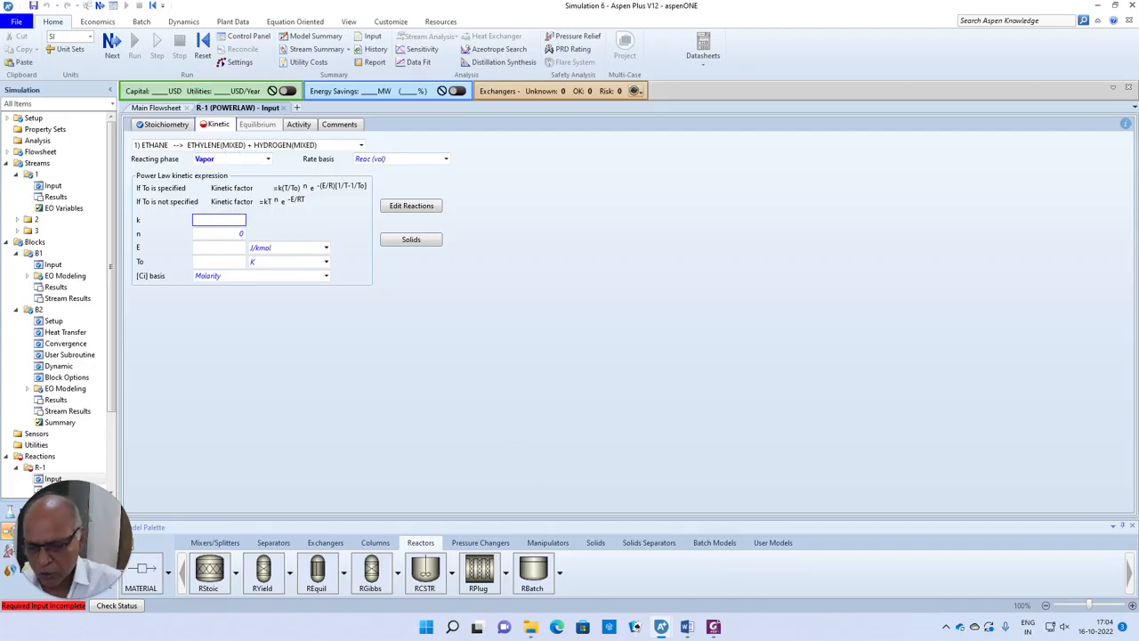
{"action": "type", "text": "0.072"}
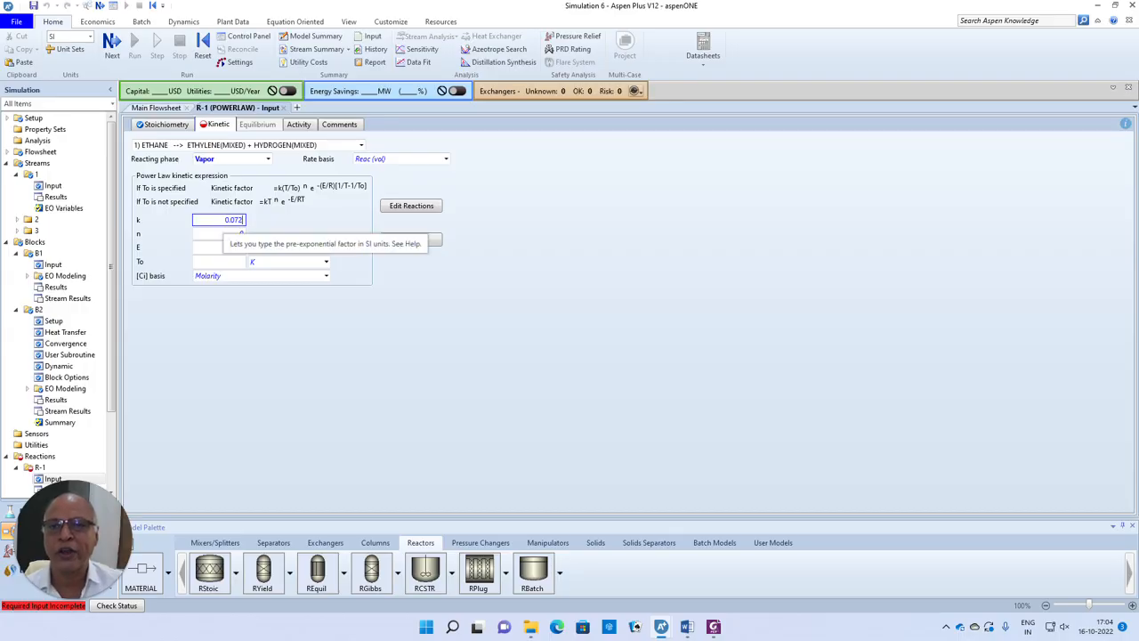
- Set the reference temperature To to 1000 K and the activation energy E to 82 kcal/mol
{"action": "left_click", "coordinate": [239, 262]}
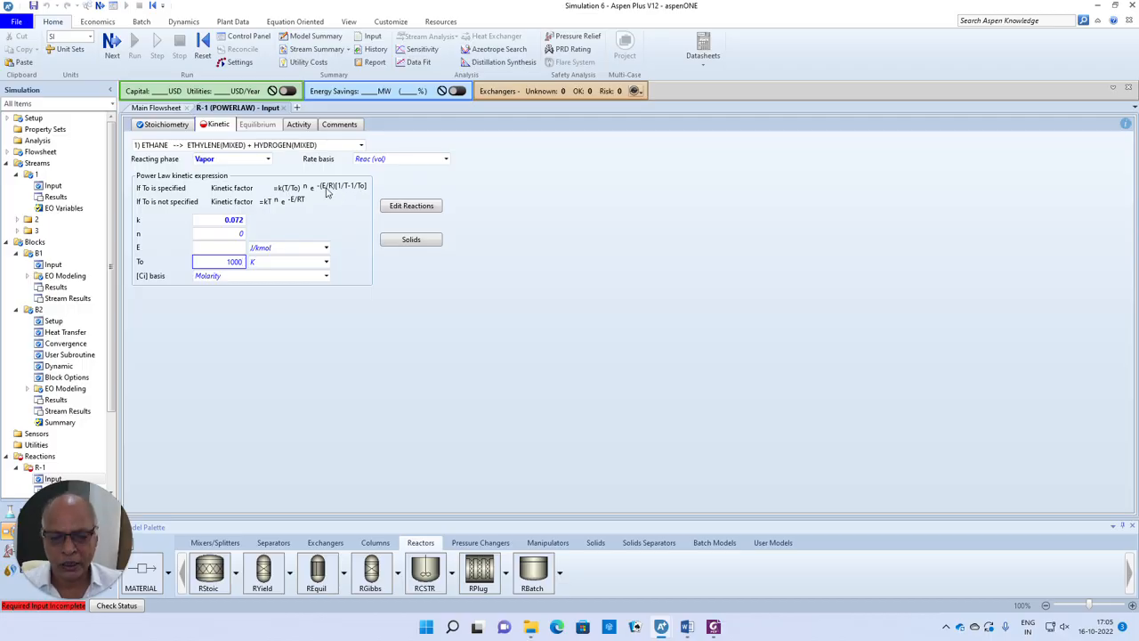
{"action": "left_click", "coordinate": [233, 248]}
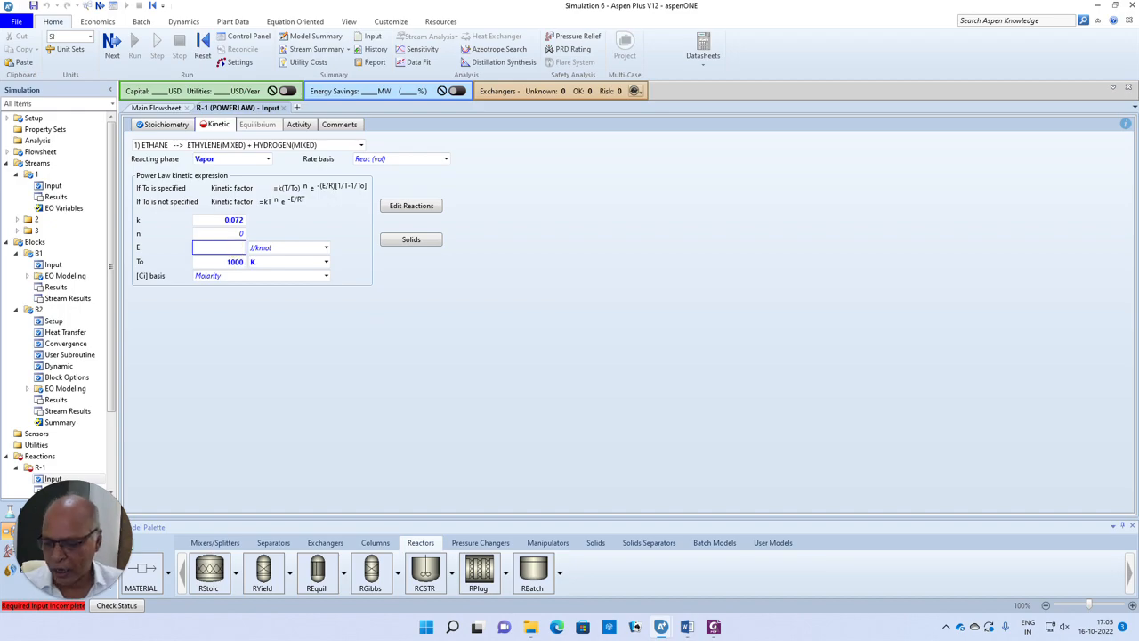
{"action": "type", "text": "82"}
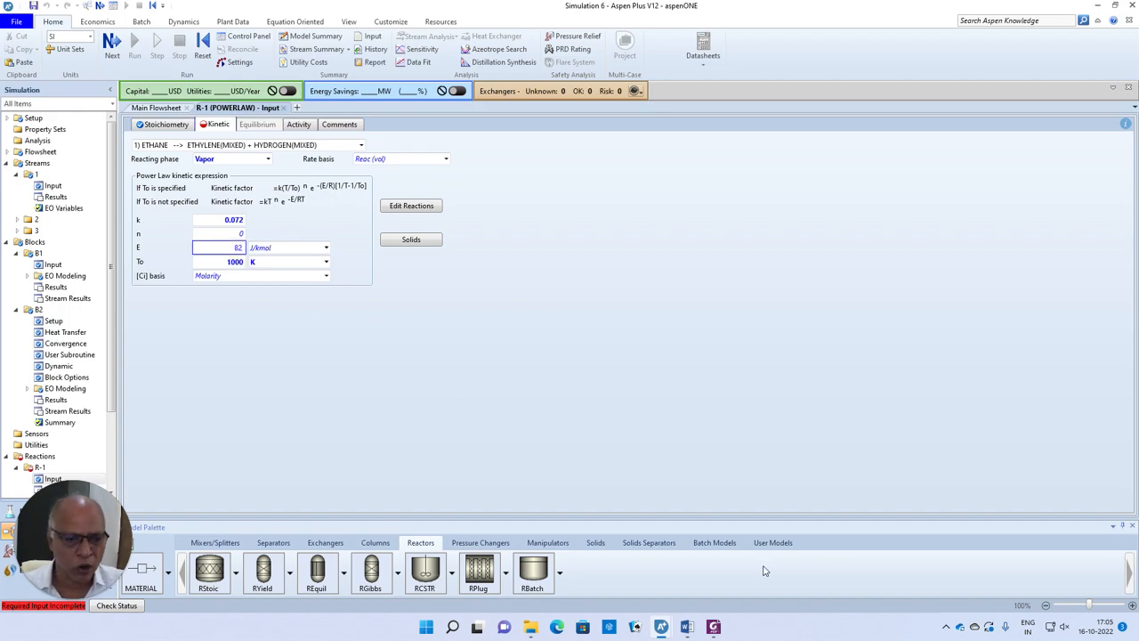
{"action": "left_click", "coordinate": [687, 628]}
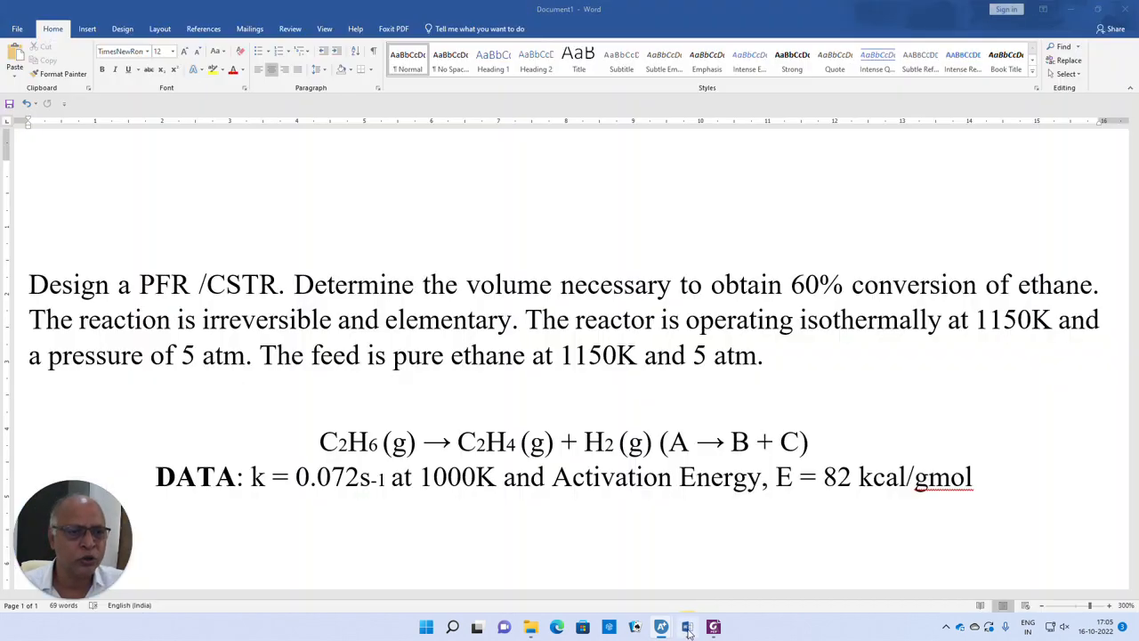
{"action": "left_click", "coordinate": [687, 627]}
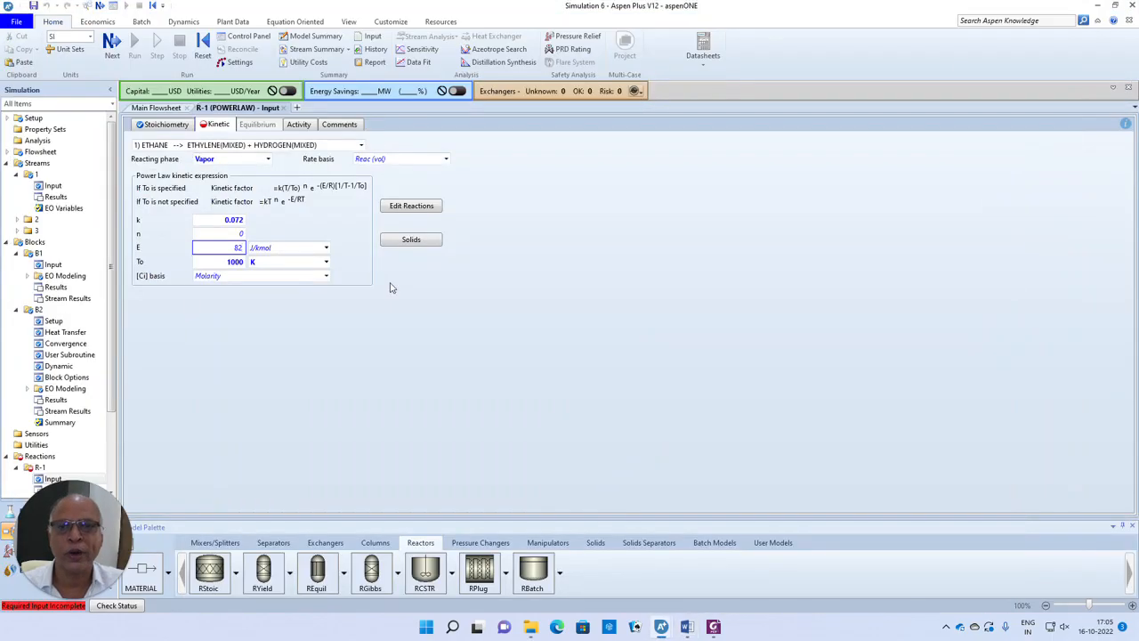
{"action": "left_click", "coordinate": [326, 249]}
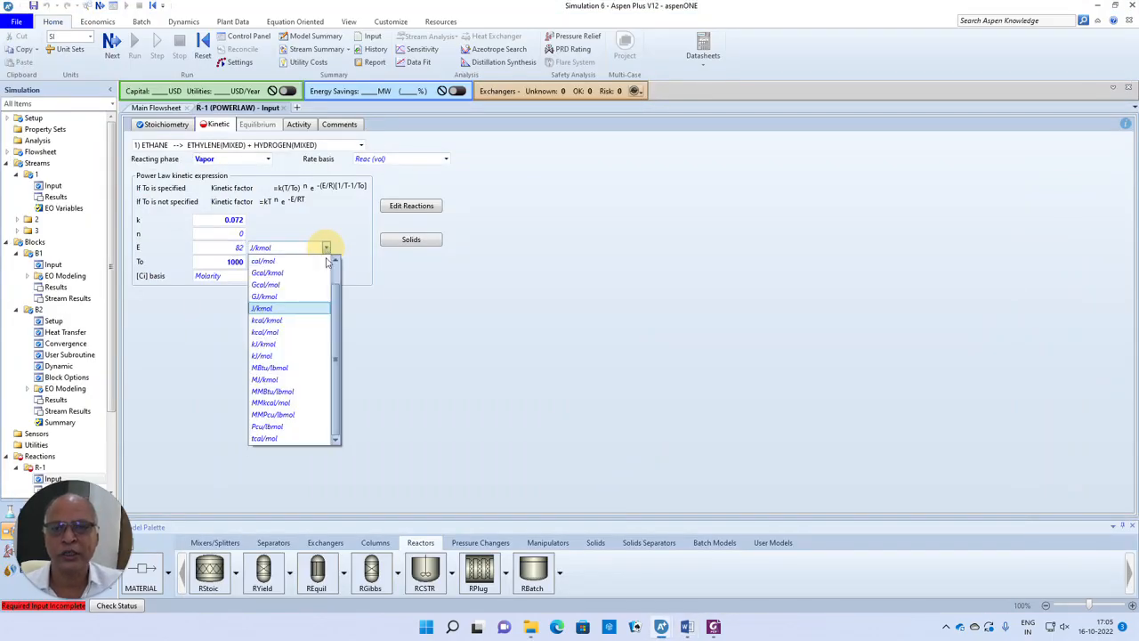
{"action": "left_click", "coordinate": [294, 331]}
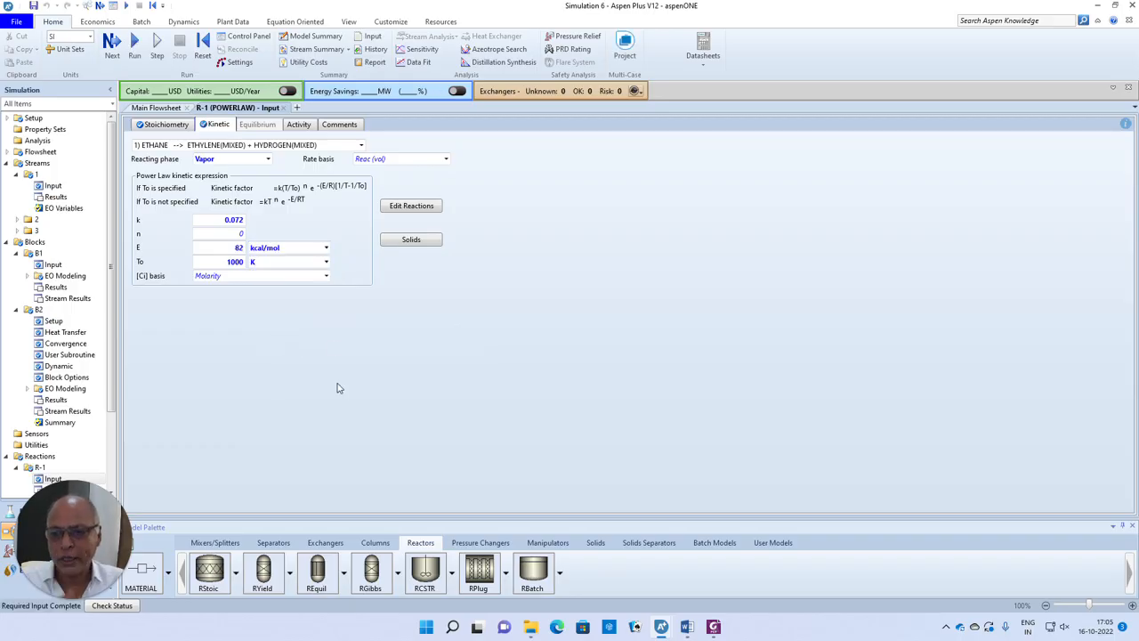
- Run the simulation with the completed kinetic input
{"action": "mouse_move", "coordinate": [35, 607]}
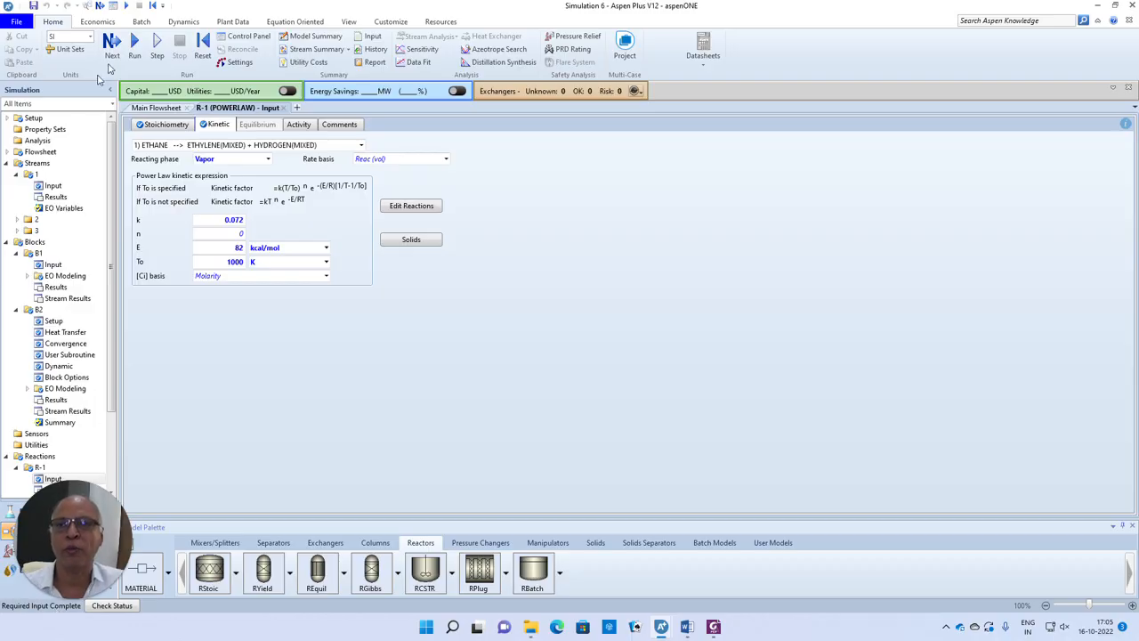
{"action": "left_click", "coordinate": [110, 45]}
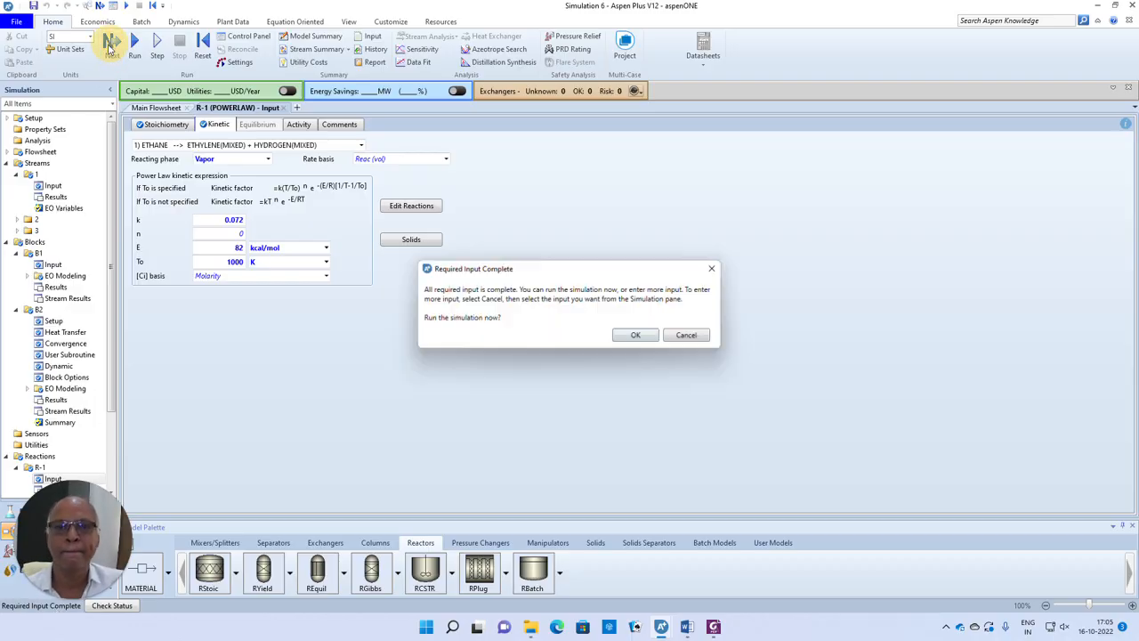
{"action": "left_click", "coordinate": [645, 335]}
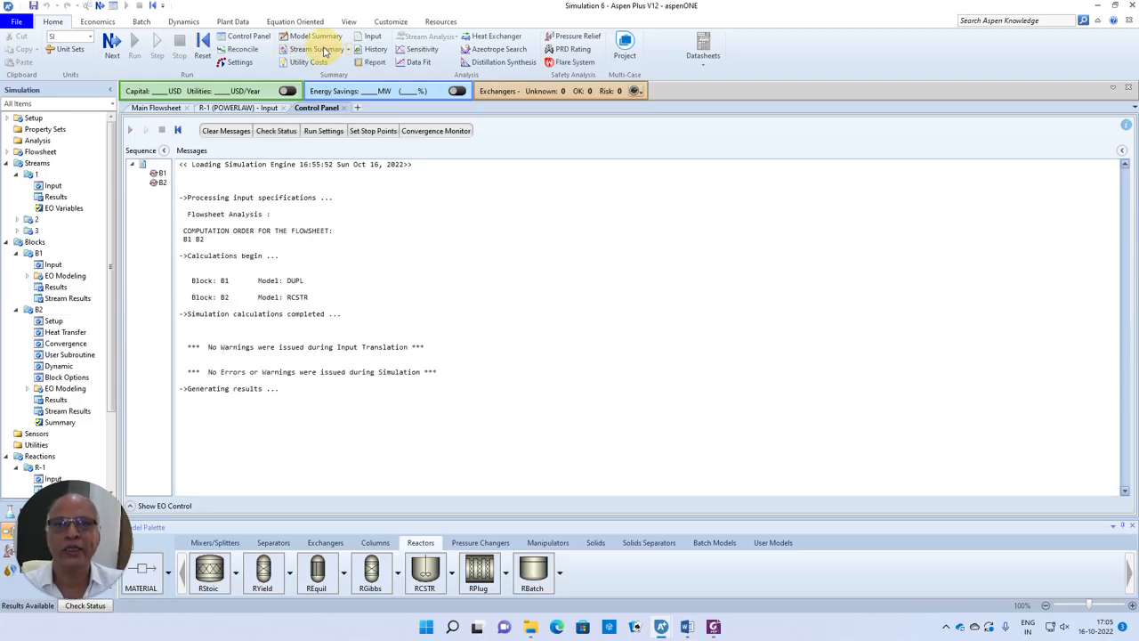
- Examine the stream summary with the component mole flows expanded, and return to the main flowsheet to review the feed and product streams
{"action": "left_click", "coordinate": [316, 49]}
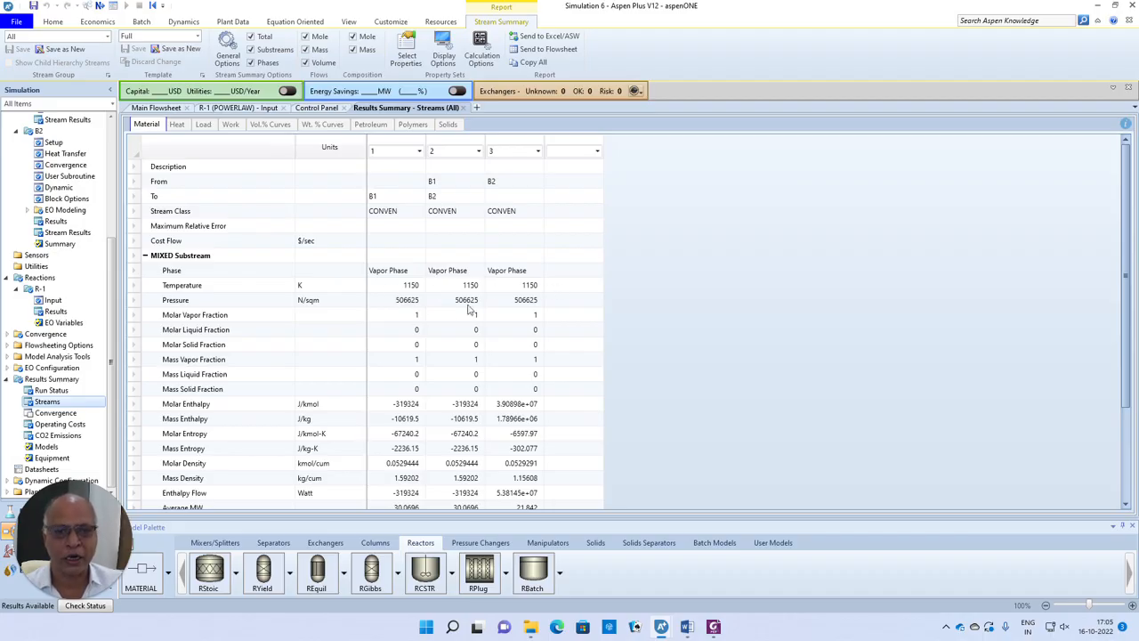
{"action": "scroll", "coordinate": [534, 315], "scroll_direction": "down", "scroll_amount": 3}
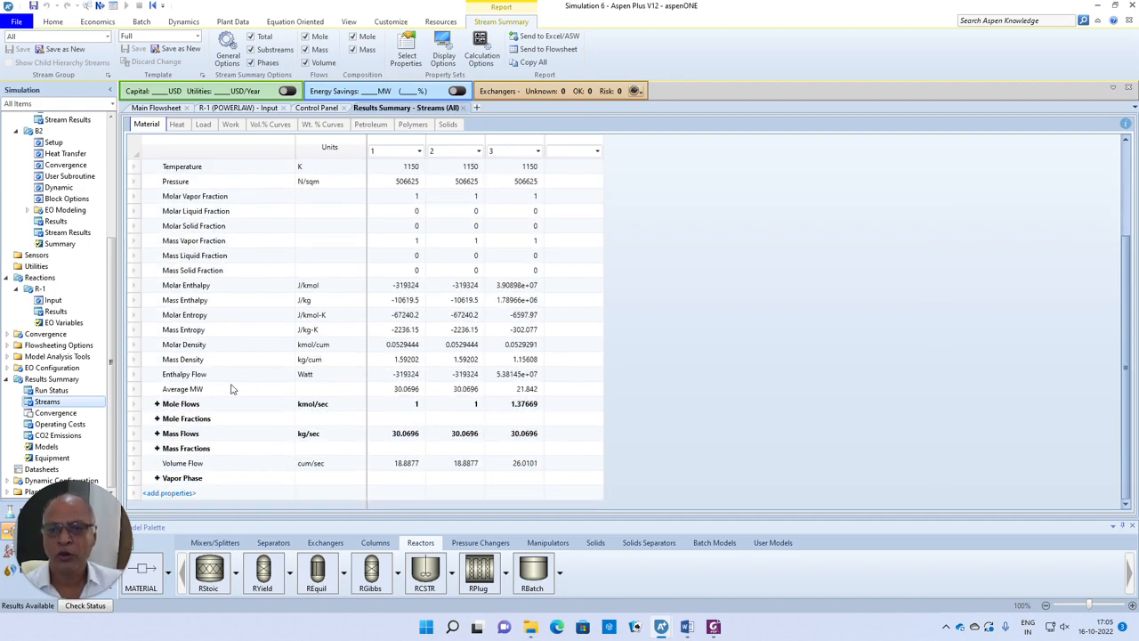
{"action": "left_click", "coordinate": [156, 403]}
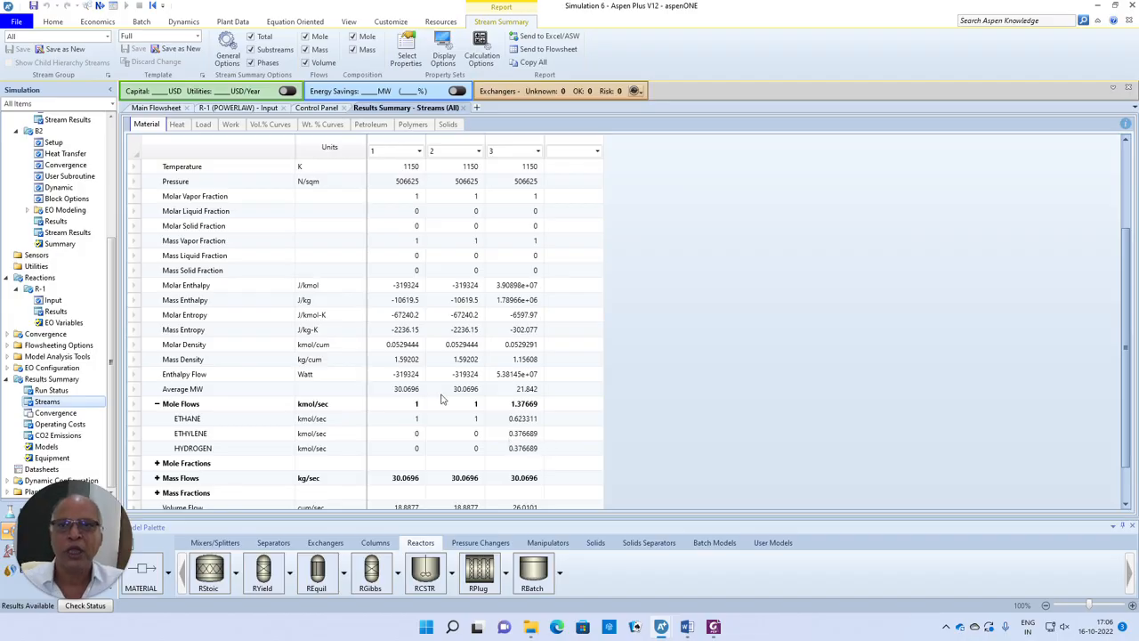
{"action": "left_click", "coordinate": [156, 107]}
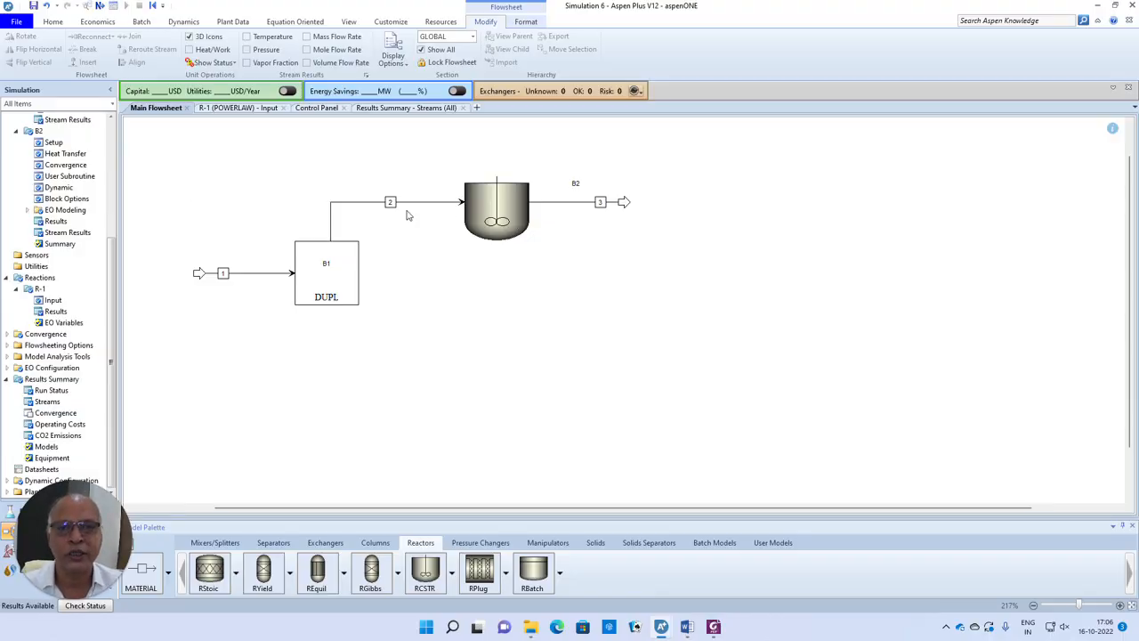
- Edit reaction 1 in set R-1 and set the ETHANE exponent to 2
{"action": "left_click", "coordinate": [240, 107]}
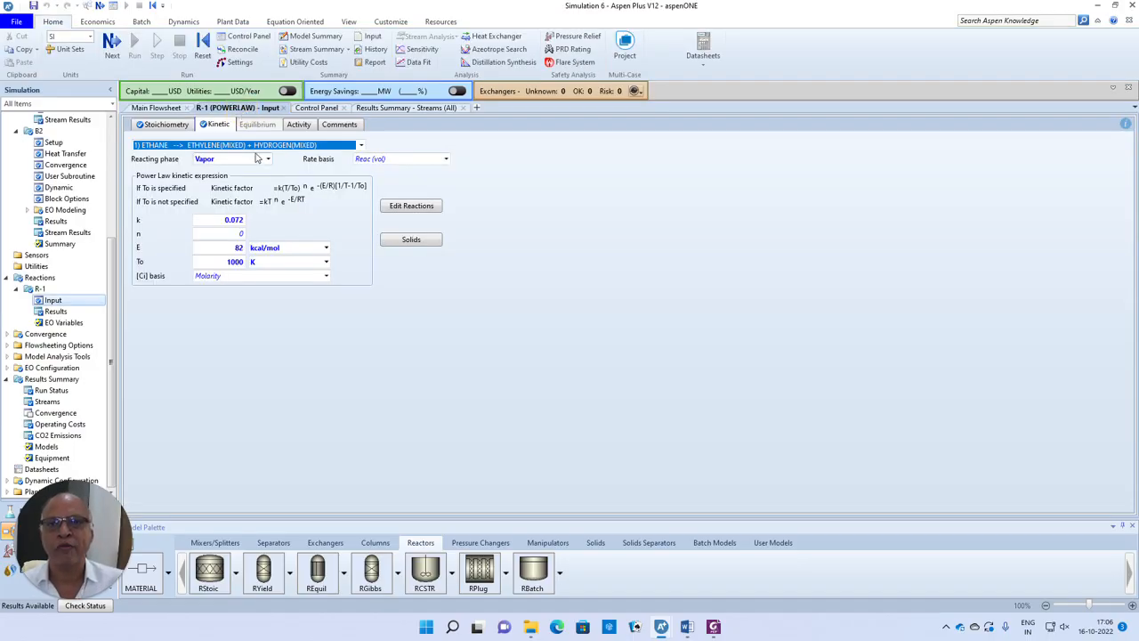
{"action": "left_click", "coordinate": [156, 125]}
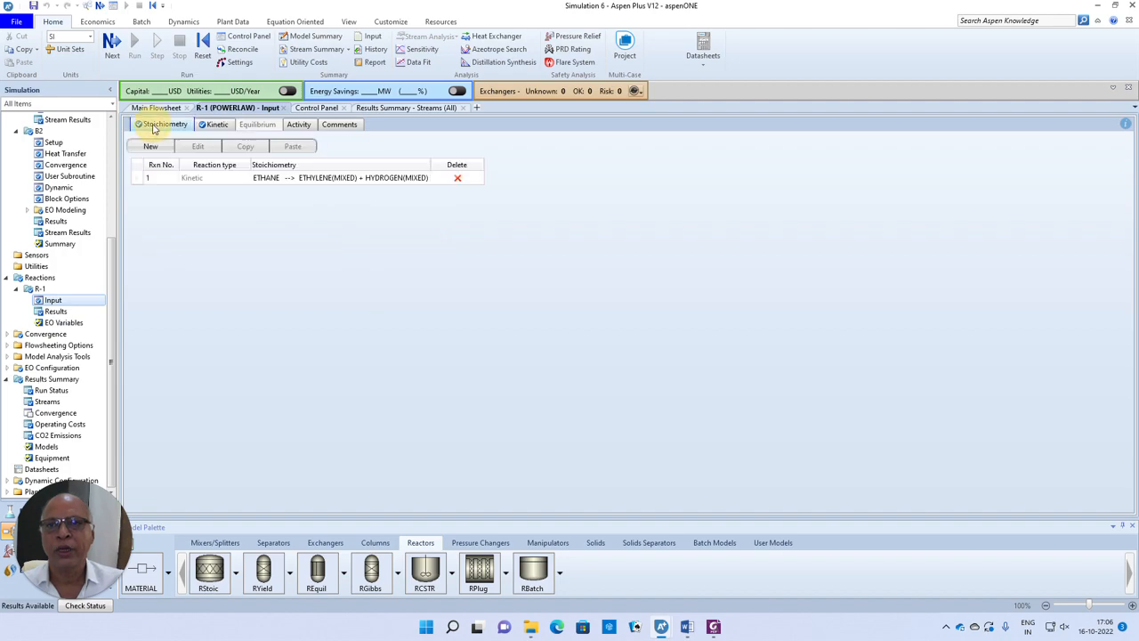
{"action": "left_click", "coordinate": [140, 178]}
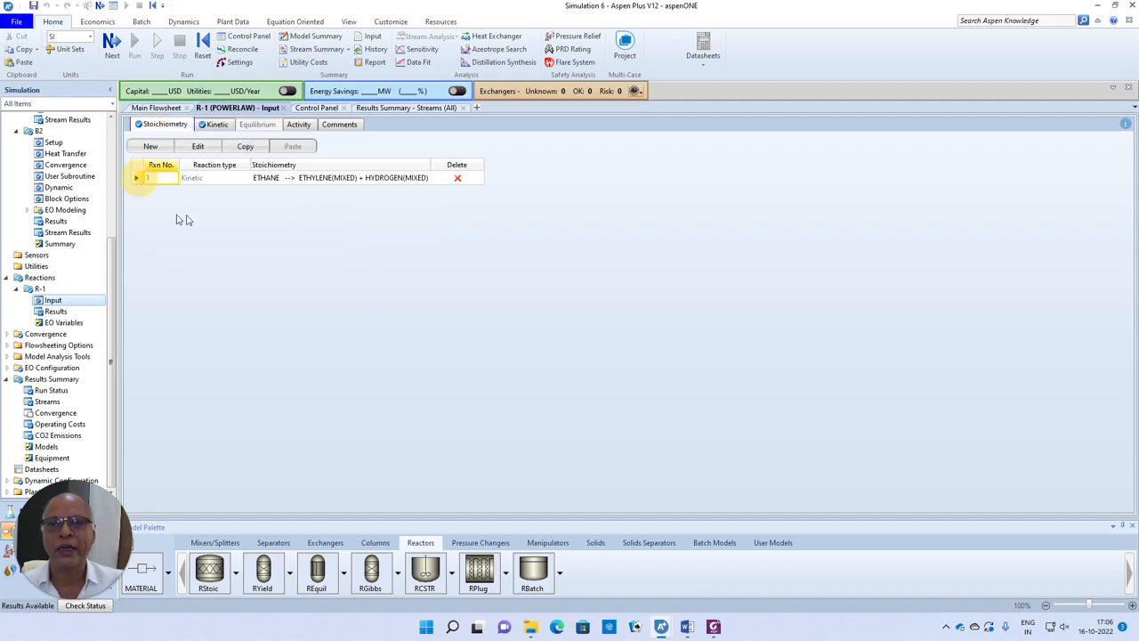
{"action": "left_click", "coordinate": [199, 146]}
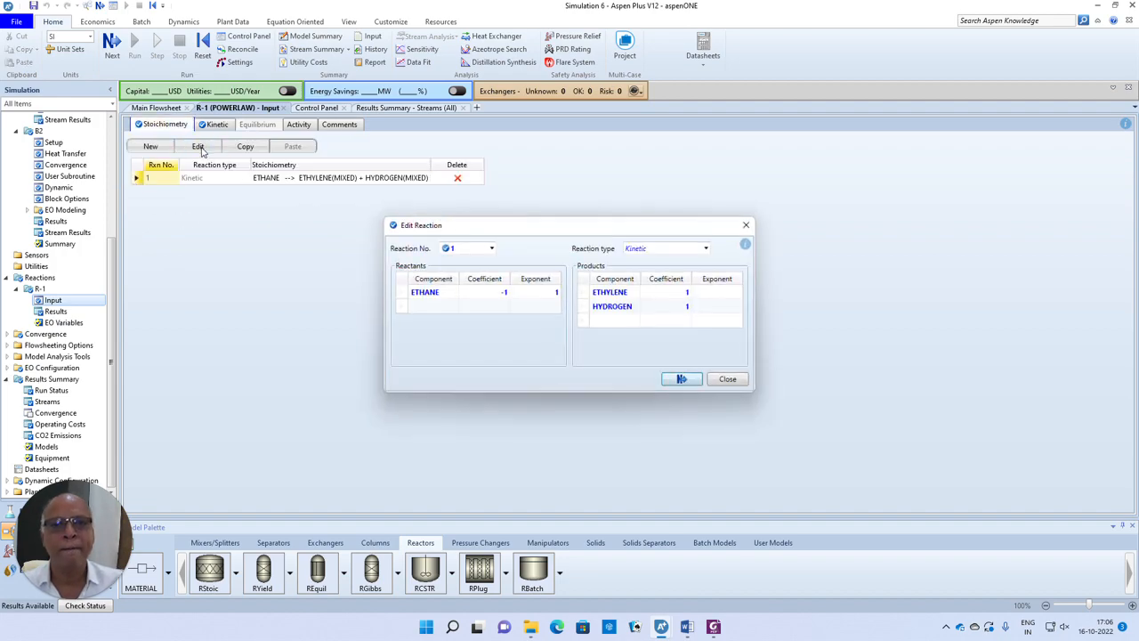
{"action": "left_click", "coordinate": [555, 300]}
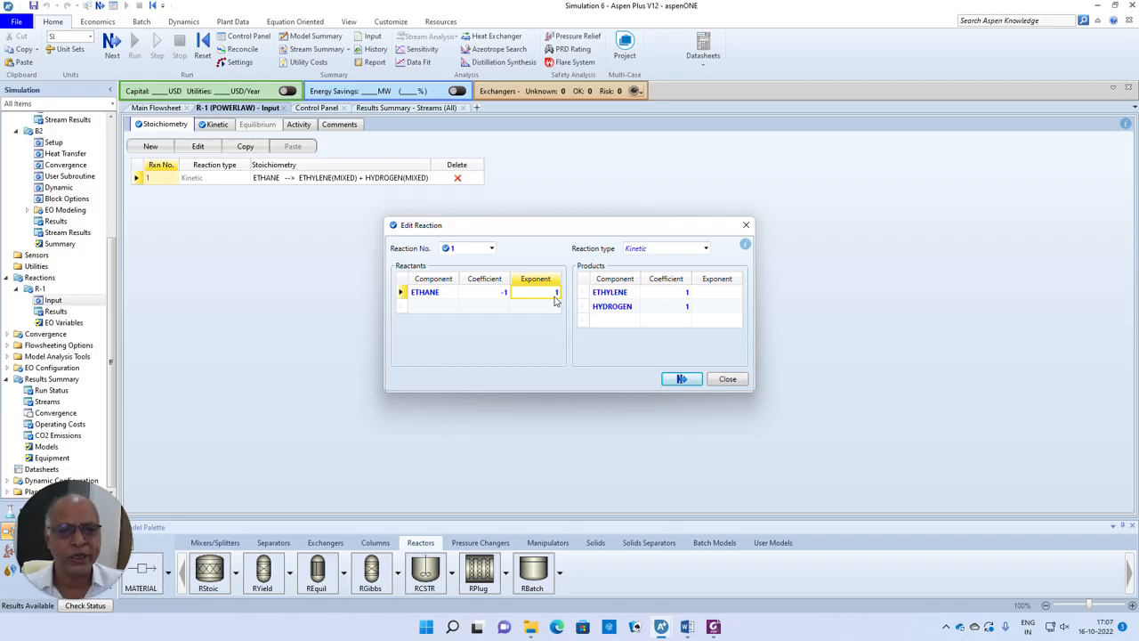
{"action": "type", "text": "2"}
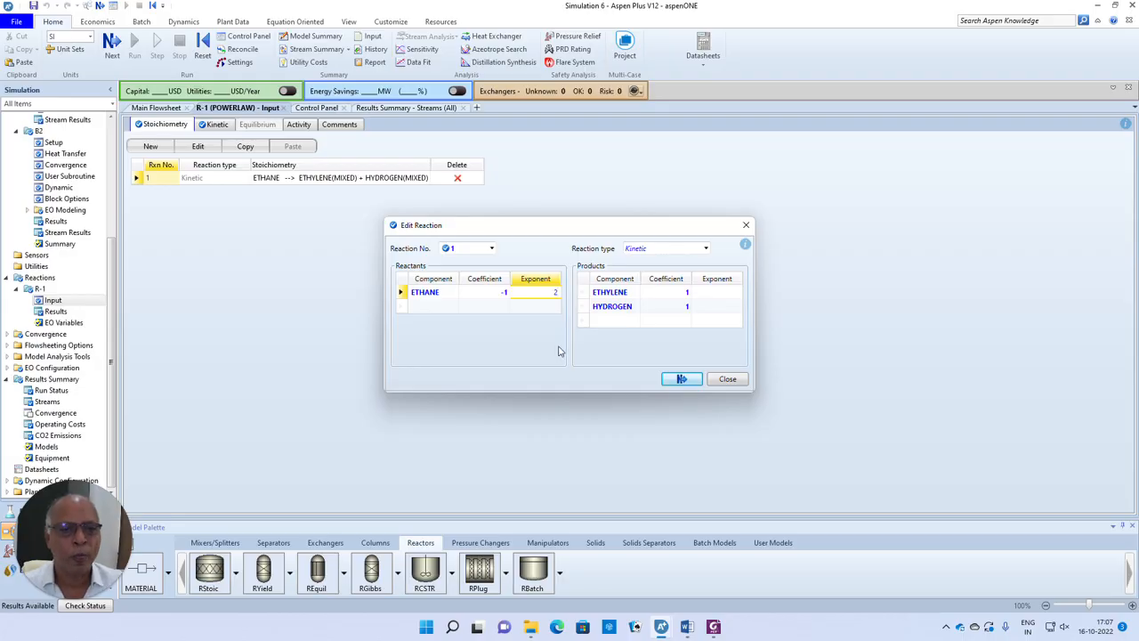
{"action": "left_click", "coordinate": [682, 378]}
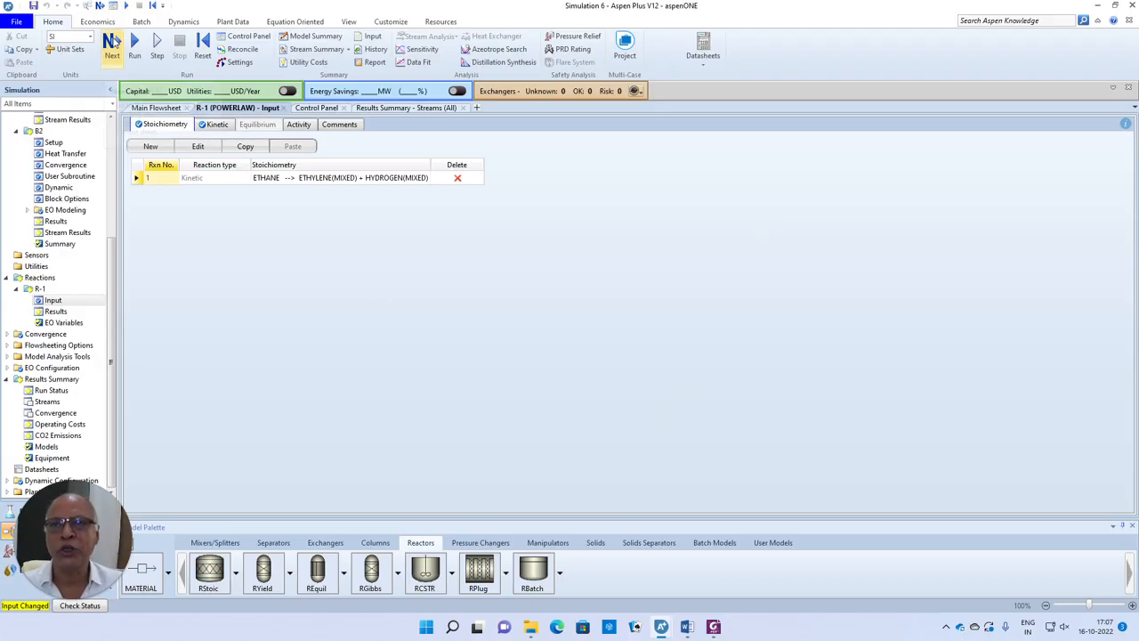
- Rerun the simulation with the second-order kinetics and examine the component mole flows in the stream results
{"action": "left_click", "coordinate": [112, 40]}
{"action": "left_click", "coordinate": [647, 338]}
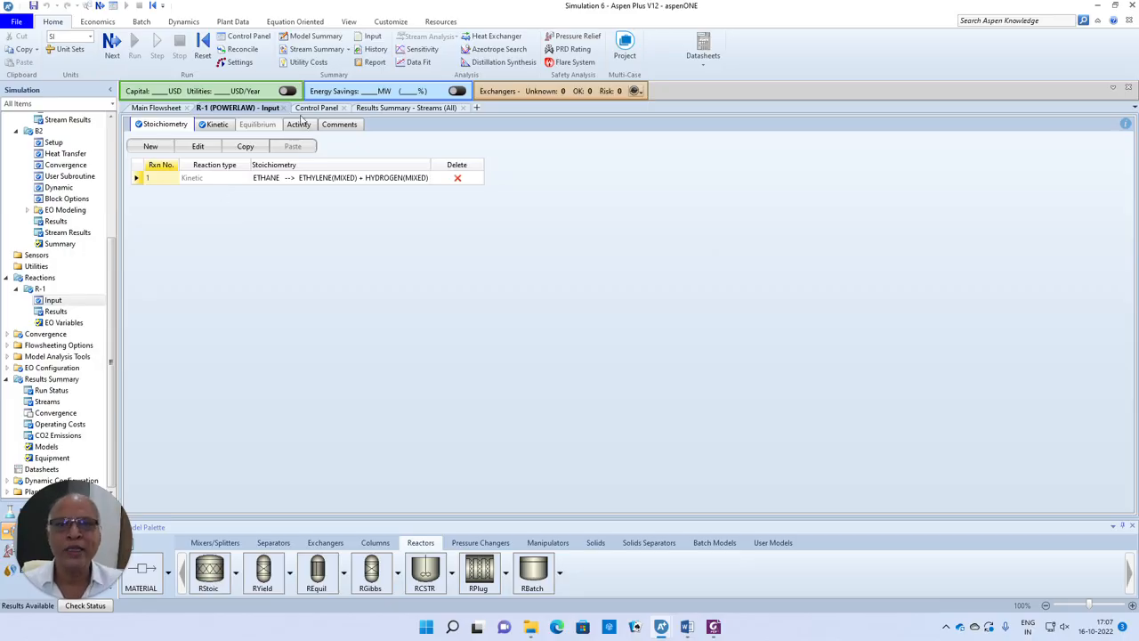
{"action": "left_click", "coordinate": [395, 108]}
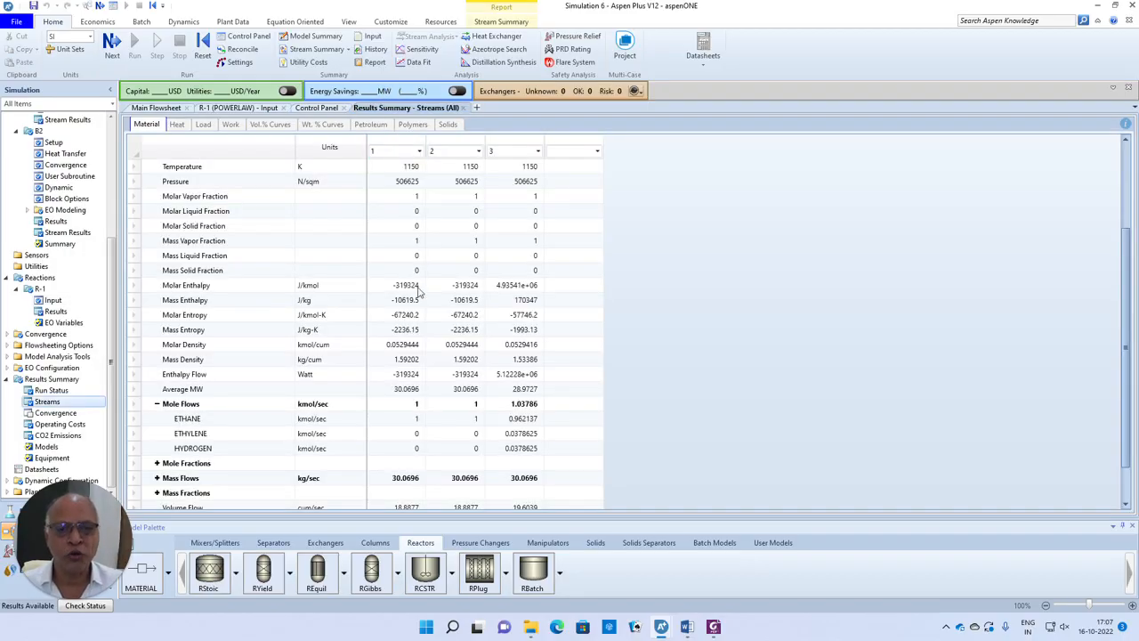
{"action": "scroll", "coordinate": [418, 294], "scroll_direction": "down", "scroll_amount": 3}
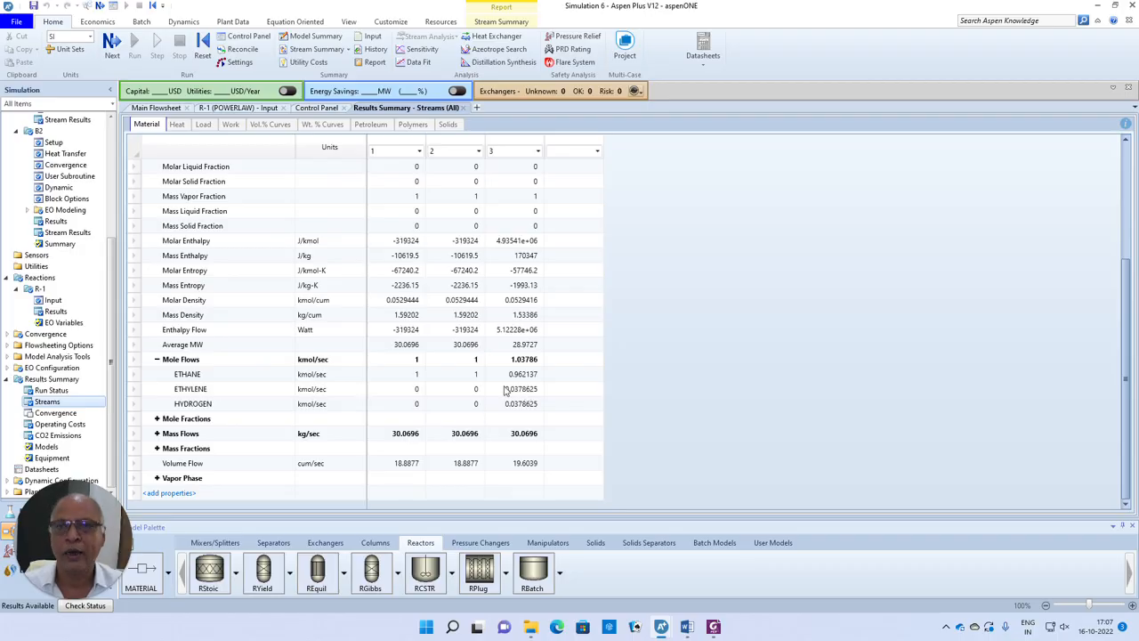
- Edit reaction 1 in set R-1 and set the ETHANE exponent to 0.5
{"action": "left_click", "coordinate": [247, 109]}
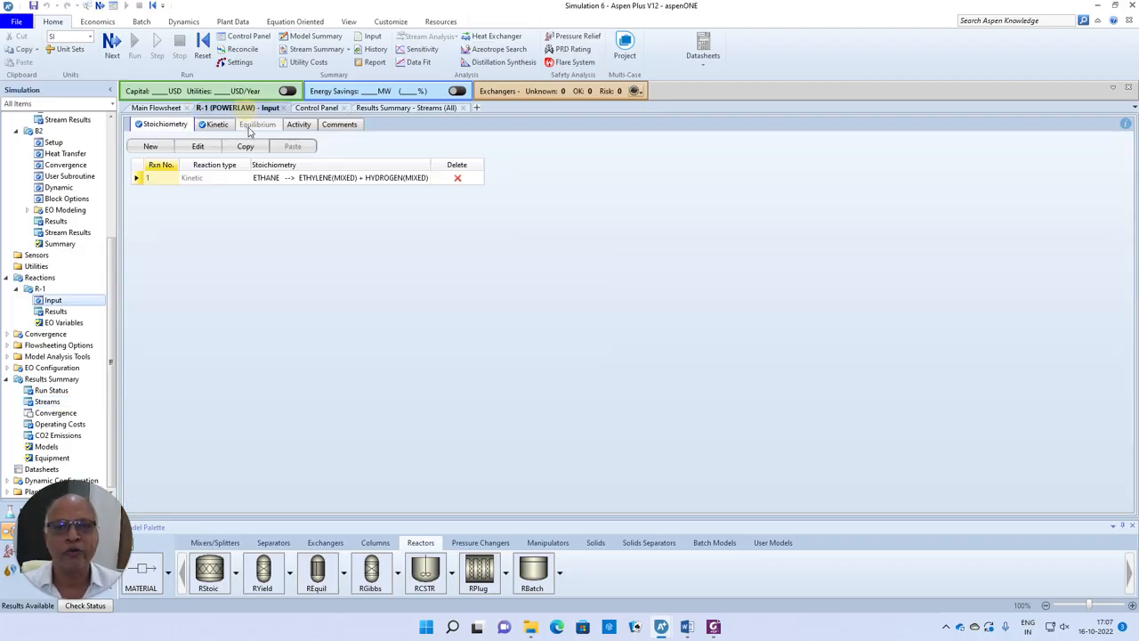
{"action": "left_click", "coordinate": [140, 180]}
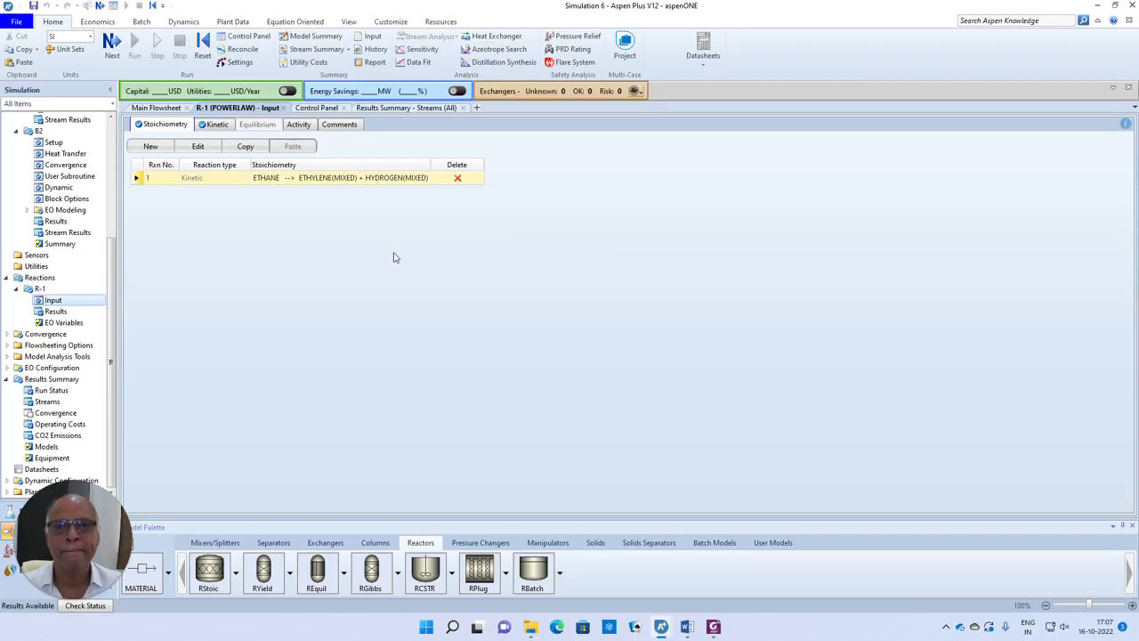
{"action": "left_click", "coordinate": [200, 146]}
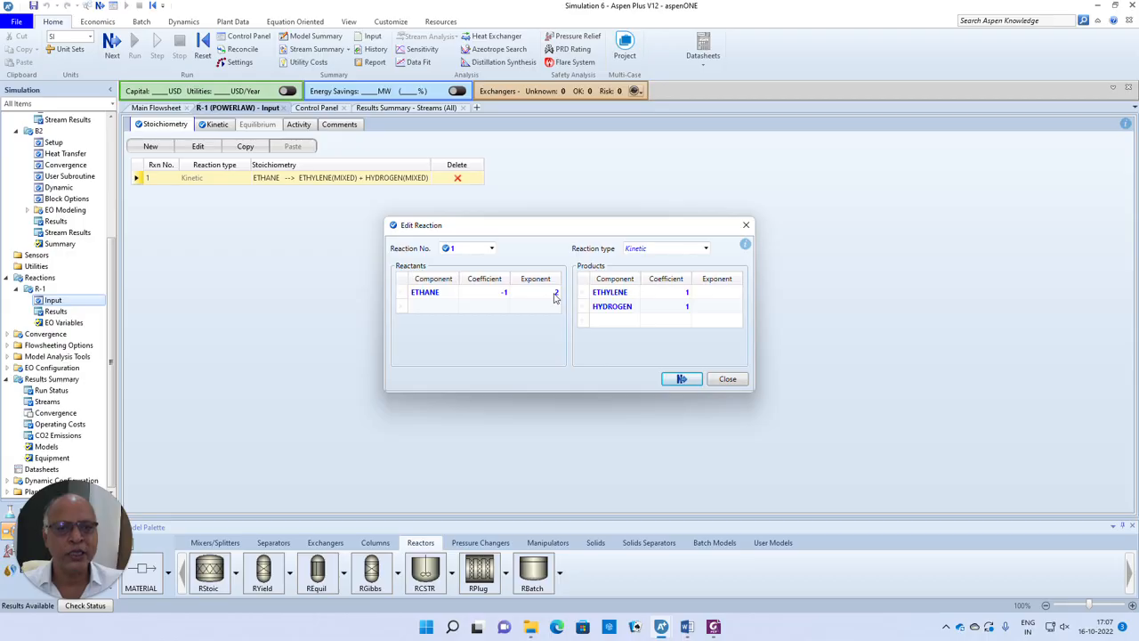
{"action": "left_click", "coordinate": [554, 294]}
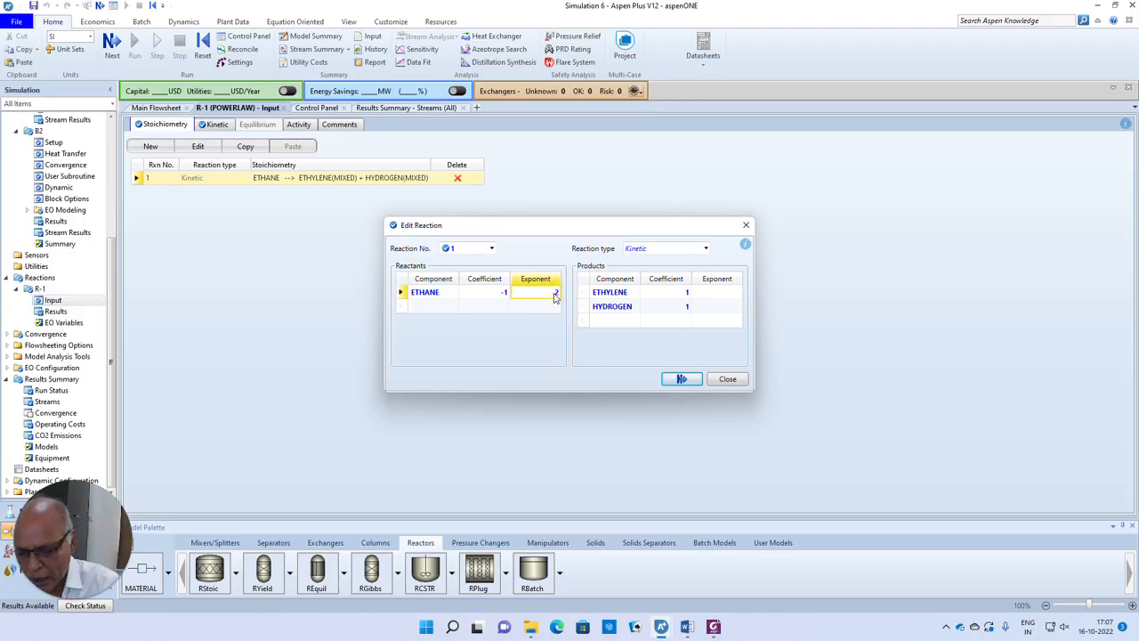
{"action": "type", "text": "0.5"}
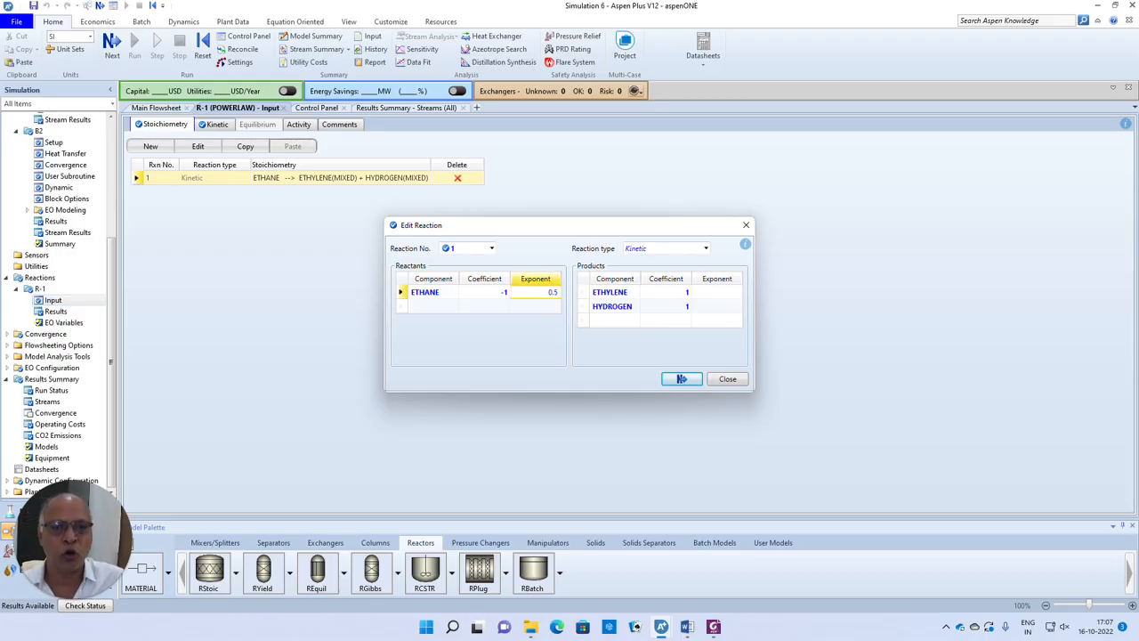
{"action": "left_click", "coordinate": [683, 379]}
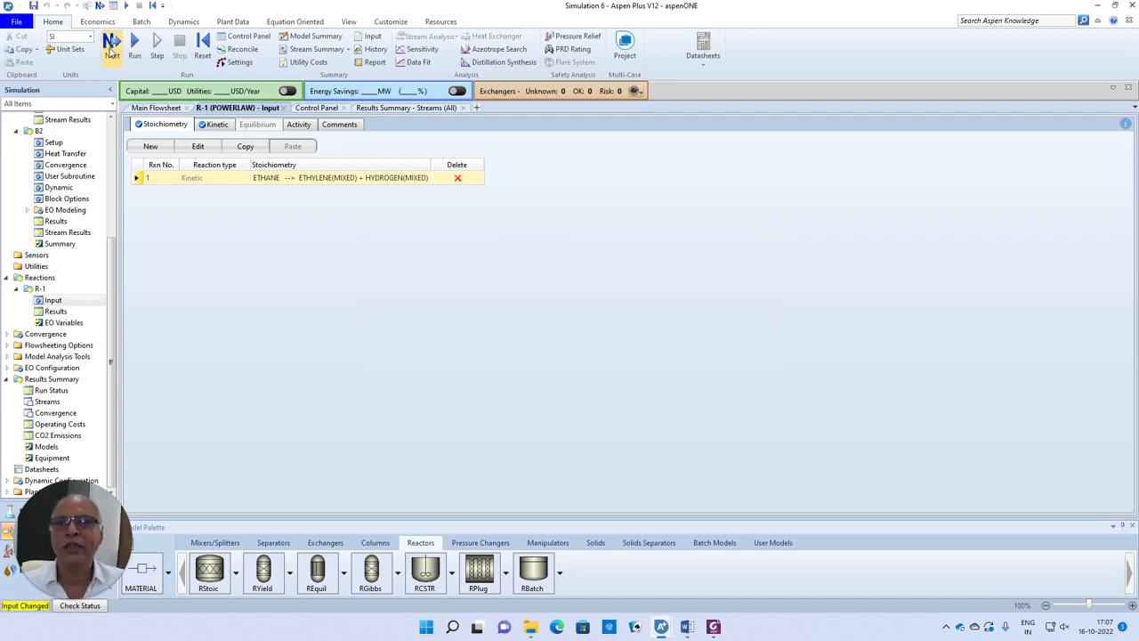
- Rerun the simulation with the half-order kinetics and examine the component mole flows of the product stream
{"action": "left_click", "coordinate": [112, 44]}
{"action": "left_click", "coordinate": [625, 336]}
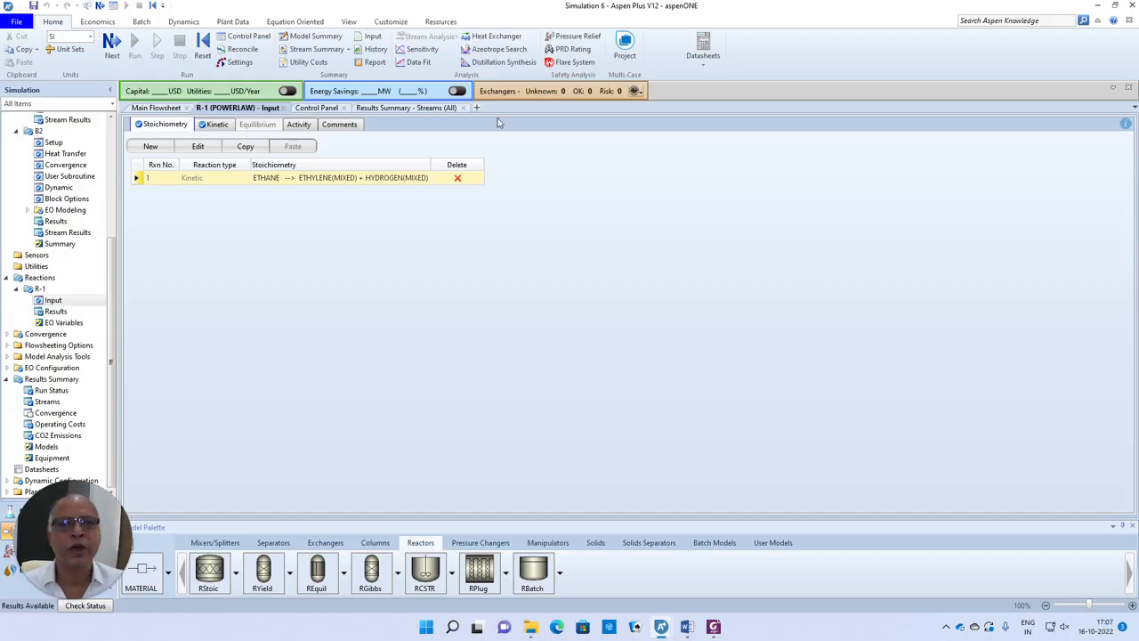
{"action": "left_click", "coordinate": [405, 108]}
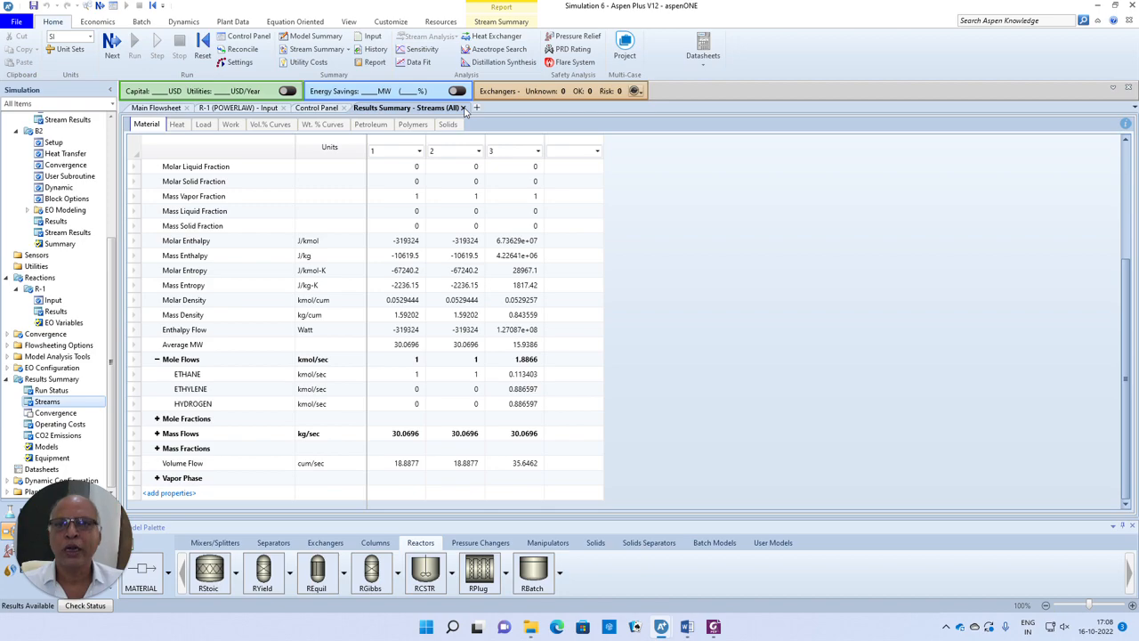
- Return to the R-1 power-law reaction input and set the ETHANE exponent of reaction 1 to 1
{"action": "left_click", "coordinate": [156, 108]}
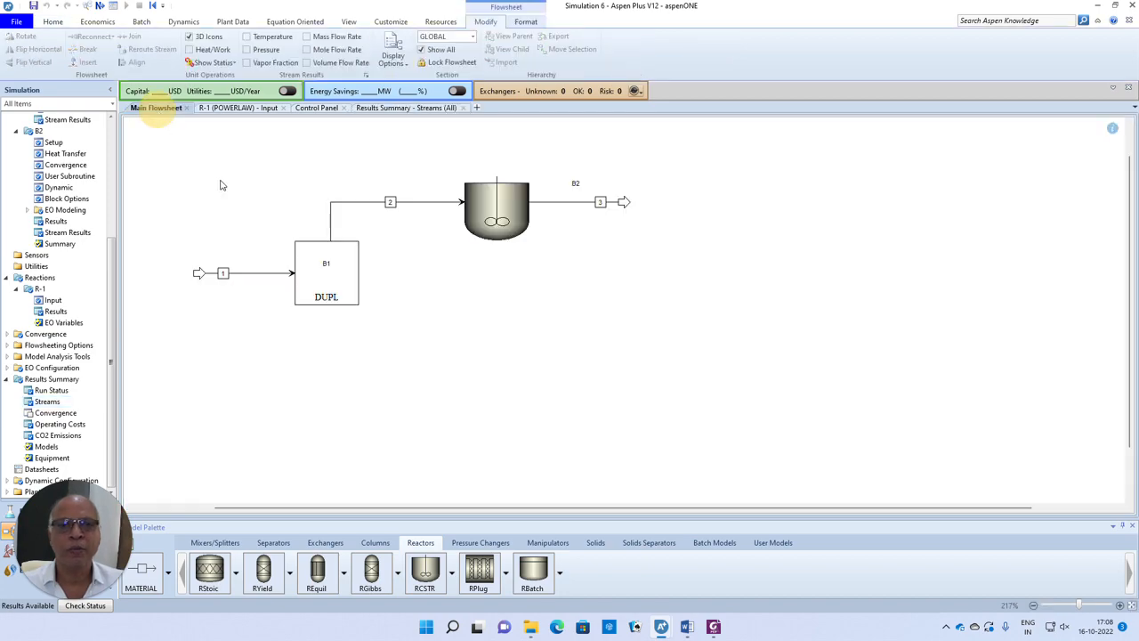
{"action": "left_click", "coordinate": [252, 109]}
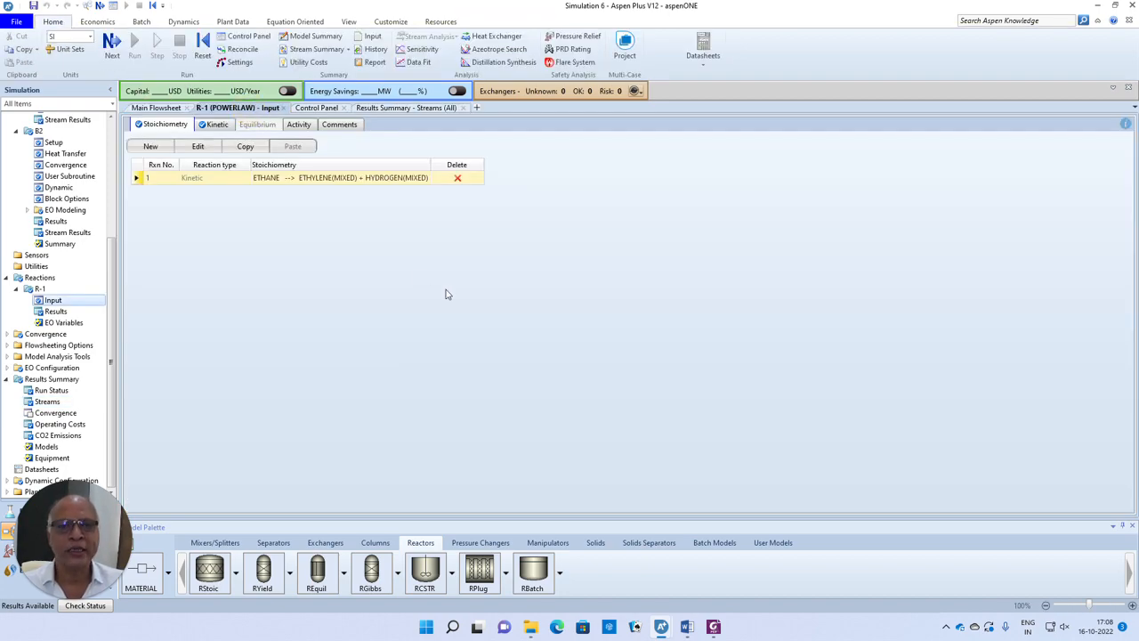
{"action": "left_click", "coordinate": [203, 146]}
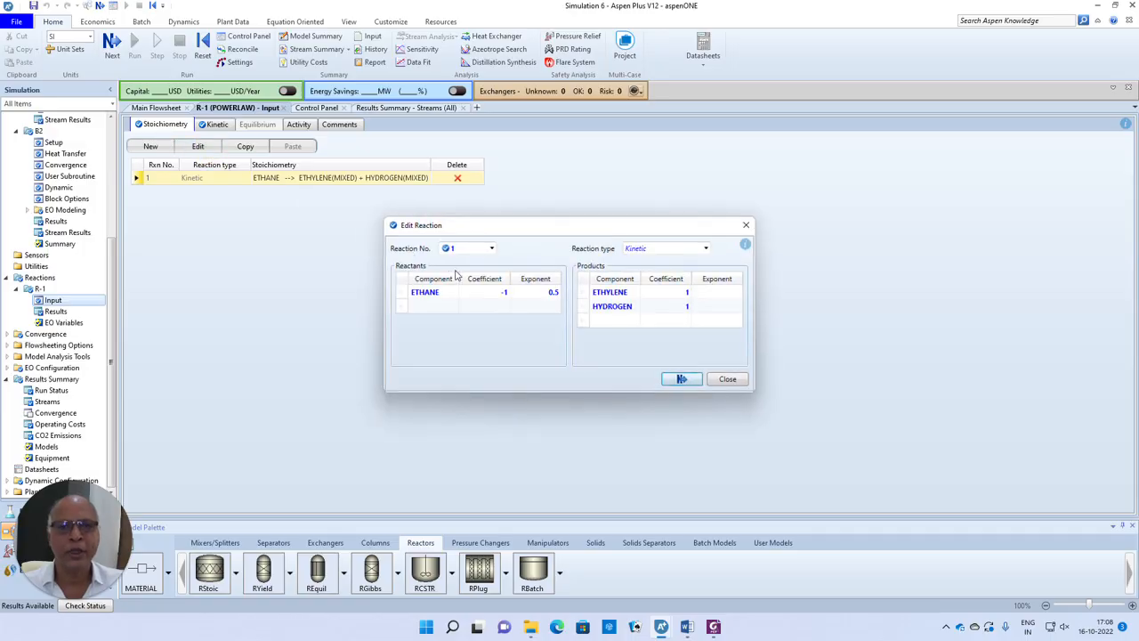
{"action": "left_click", "coordinate": [553, 293]}
{"action": "type", "text": "1"}
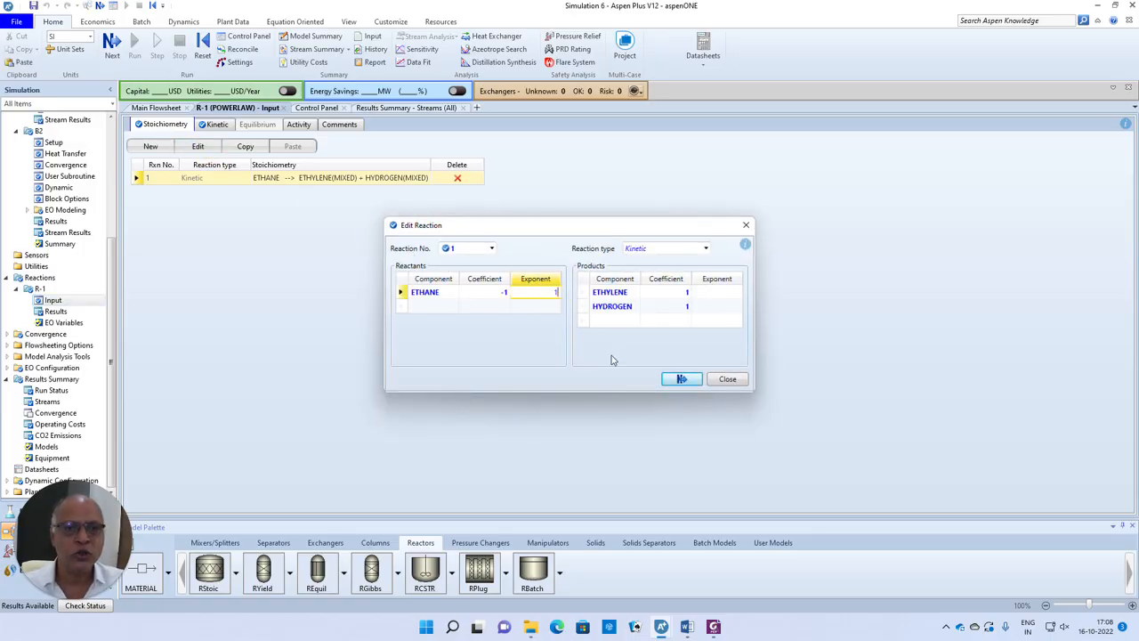
{"action": "left_click", "coordinate": [677, 380]}
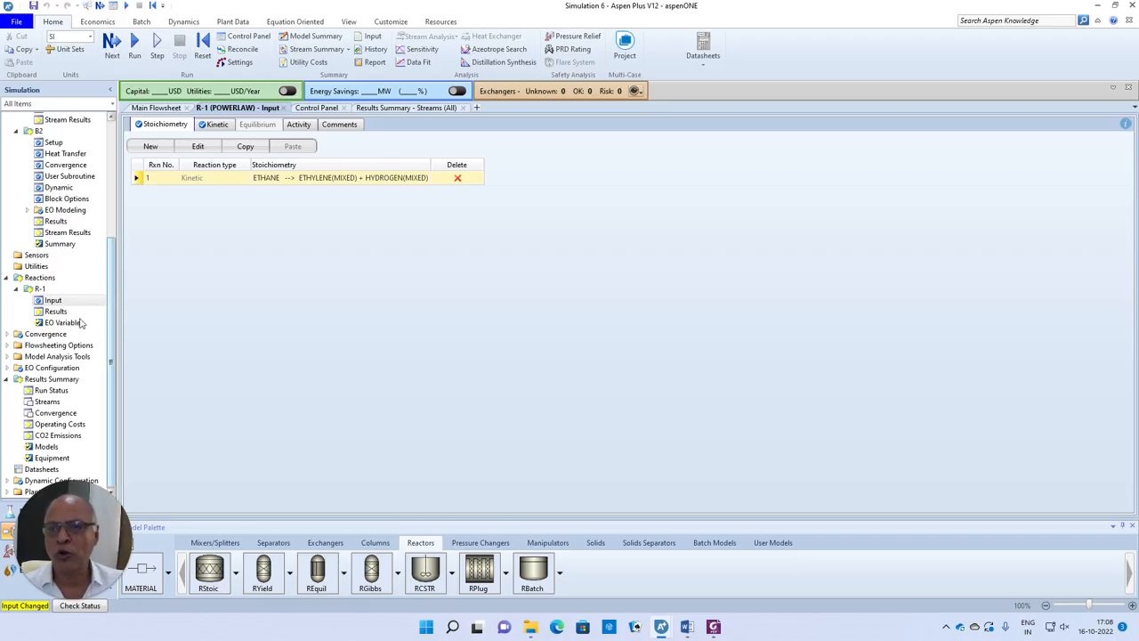
- Create a new design specification in the flowsheeting options, accepting the proposed ID
{"action": "left_click", "coordinate": [6, 345]}
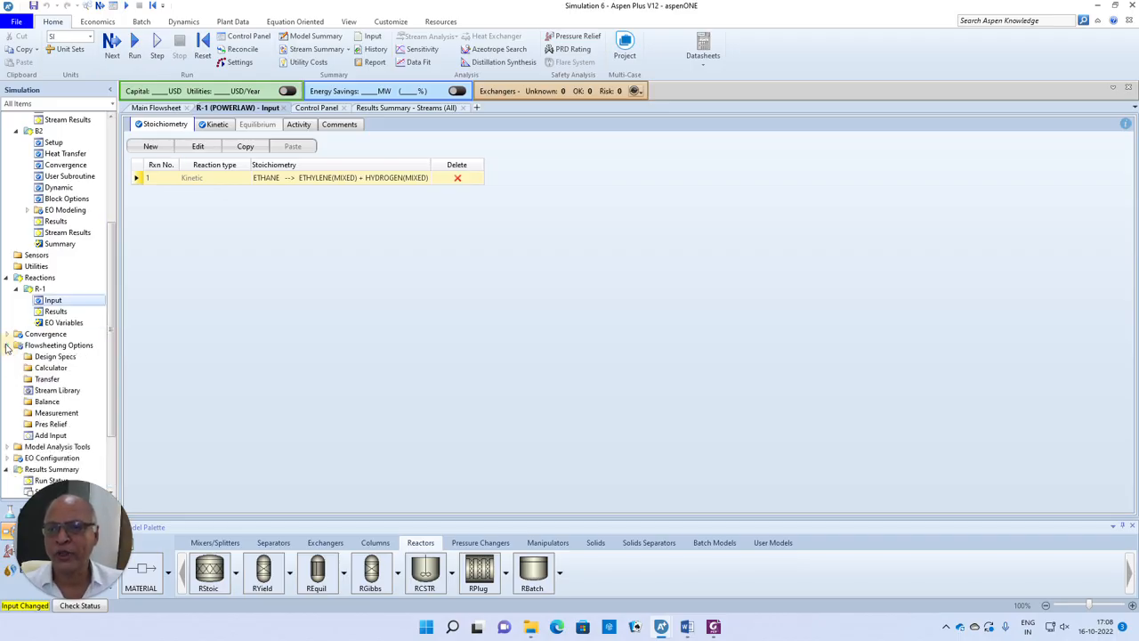
{"action": "left_click", "coordinate": [54, 356]}
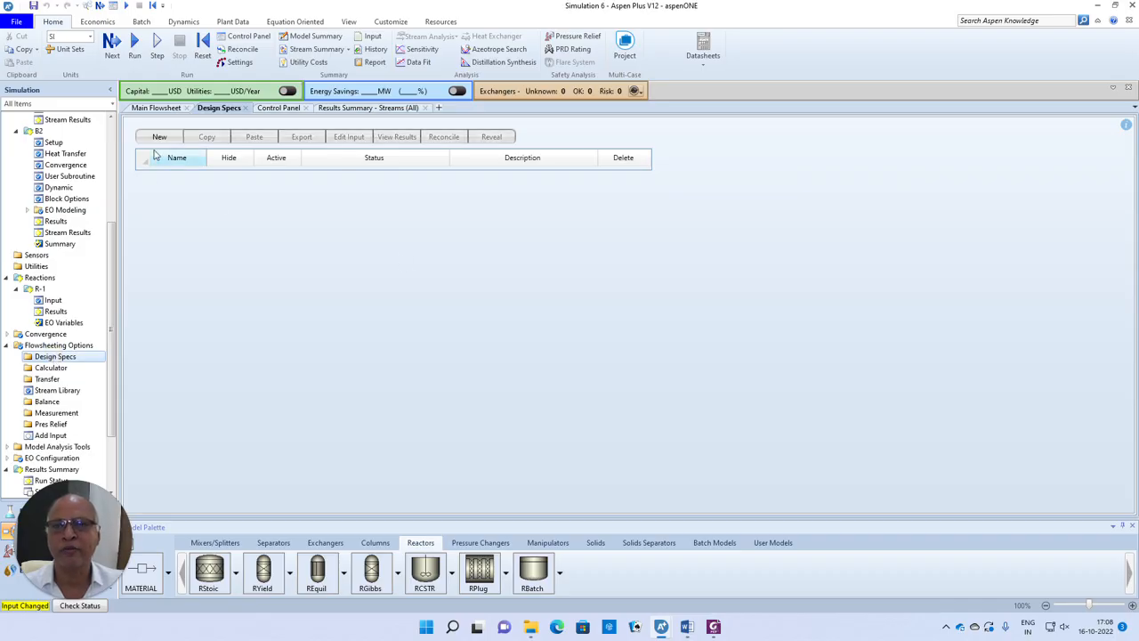
{"action": "left_click", "coordinate": [159, 138]}
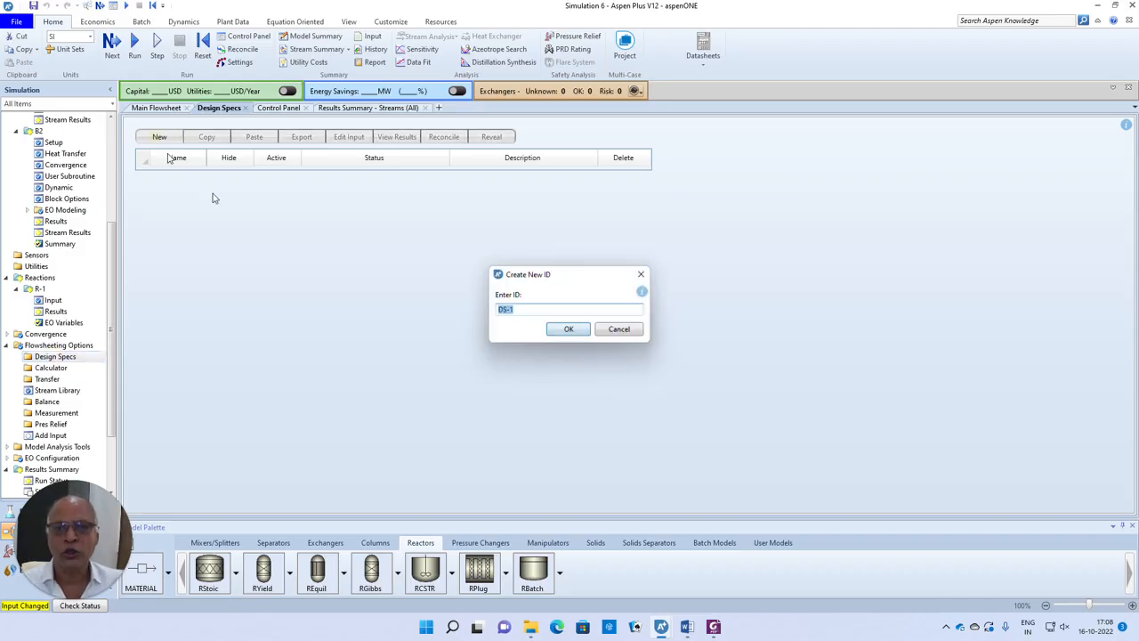
{"action": "left_click", "coordinate": [564, 330]}
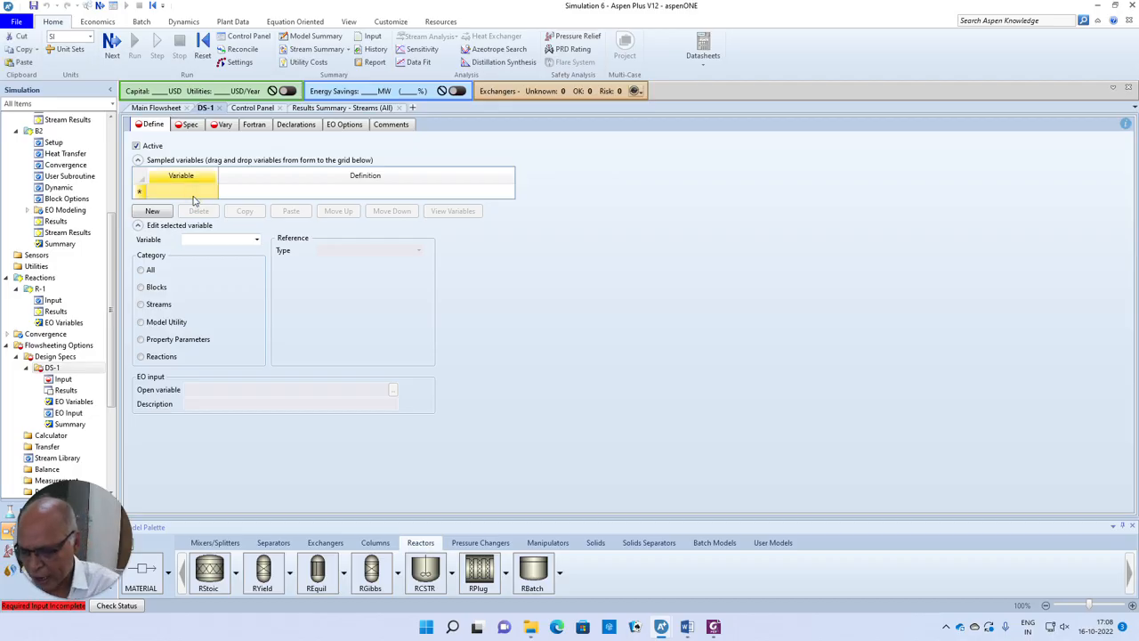
- Define the sampled variable FA as the stream Mole-Flow of component ETHANE in stream 3
{"action": "type", "text": "FA"}
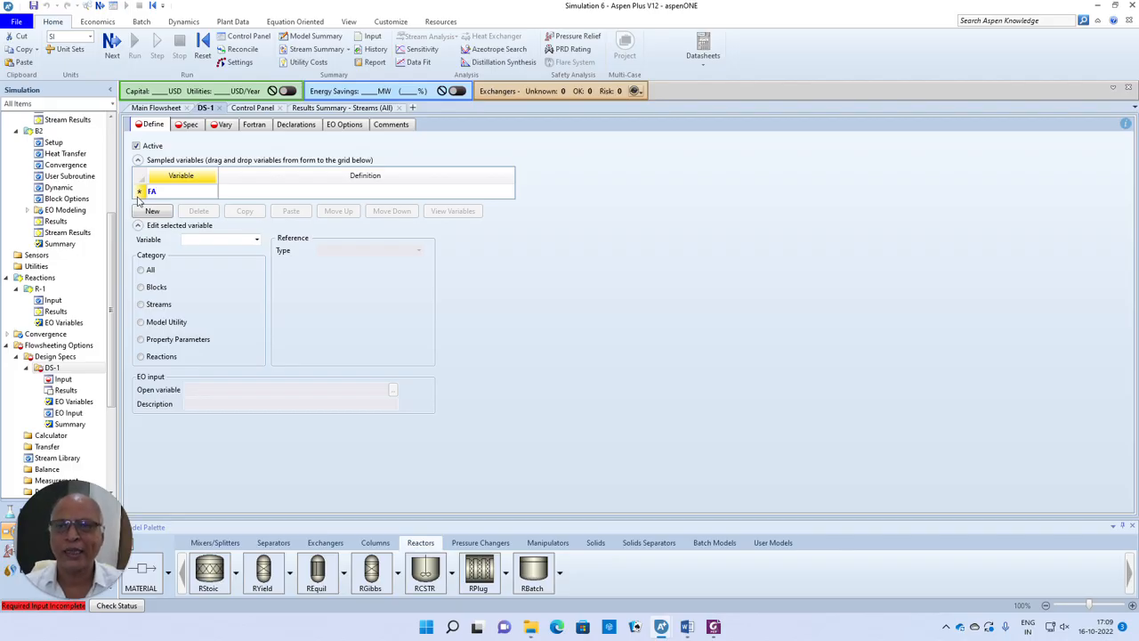
{"action": "left_click", "coordinate": [140, 191]}
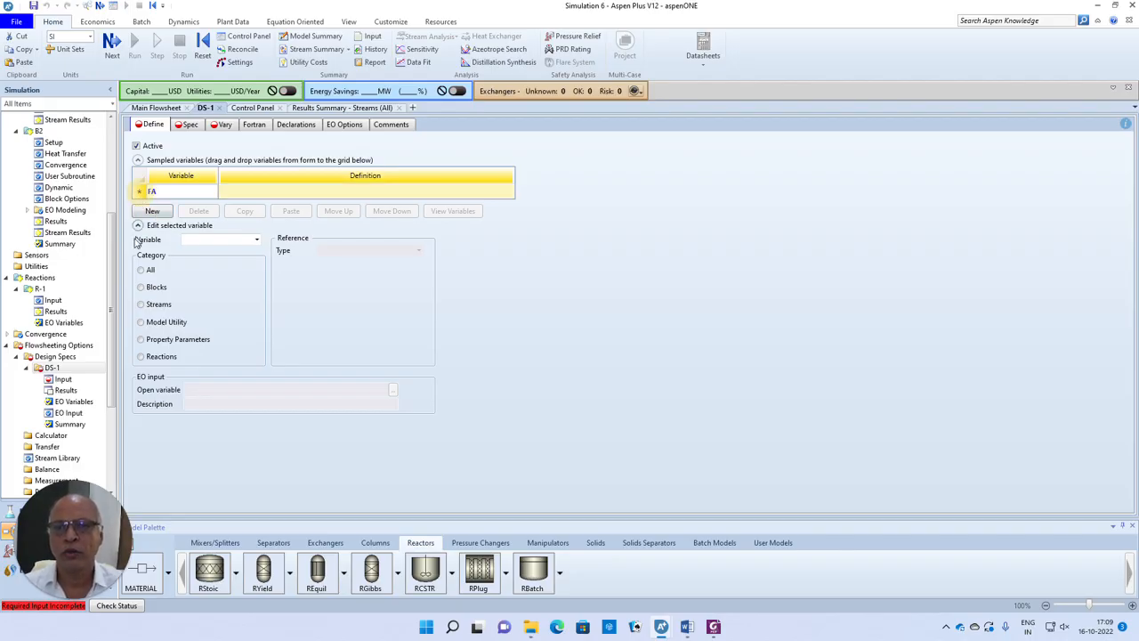
{"action": "left_click", "coordinate": [141, 305]}
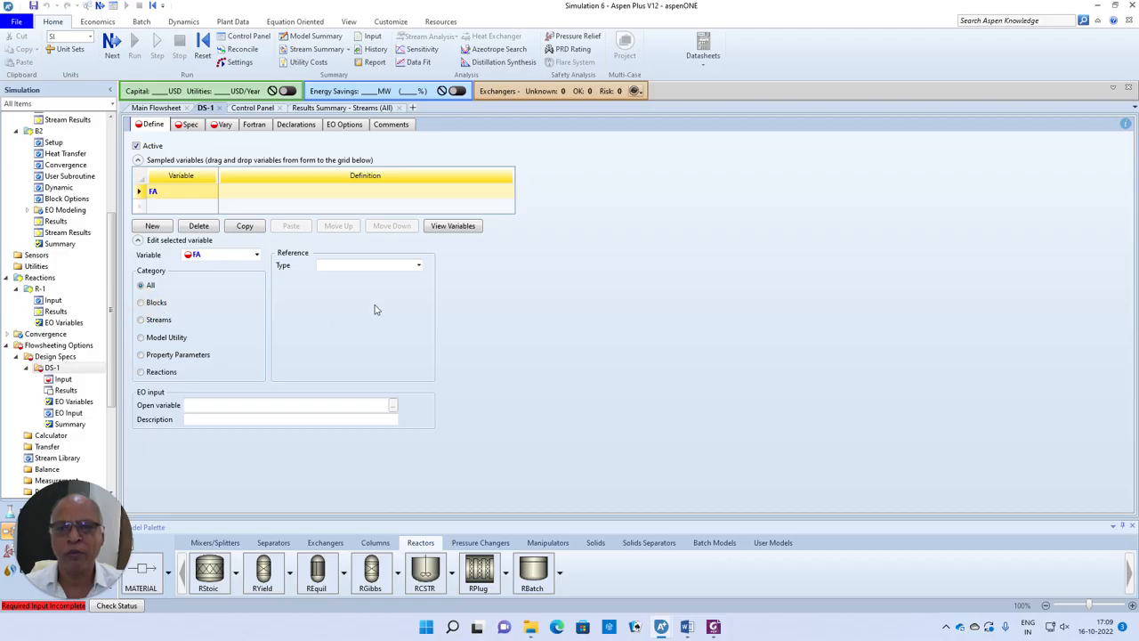
{"action": "left_click", "coordinate": [140, 319]}
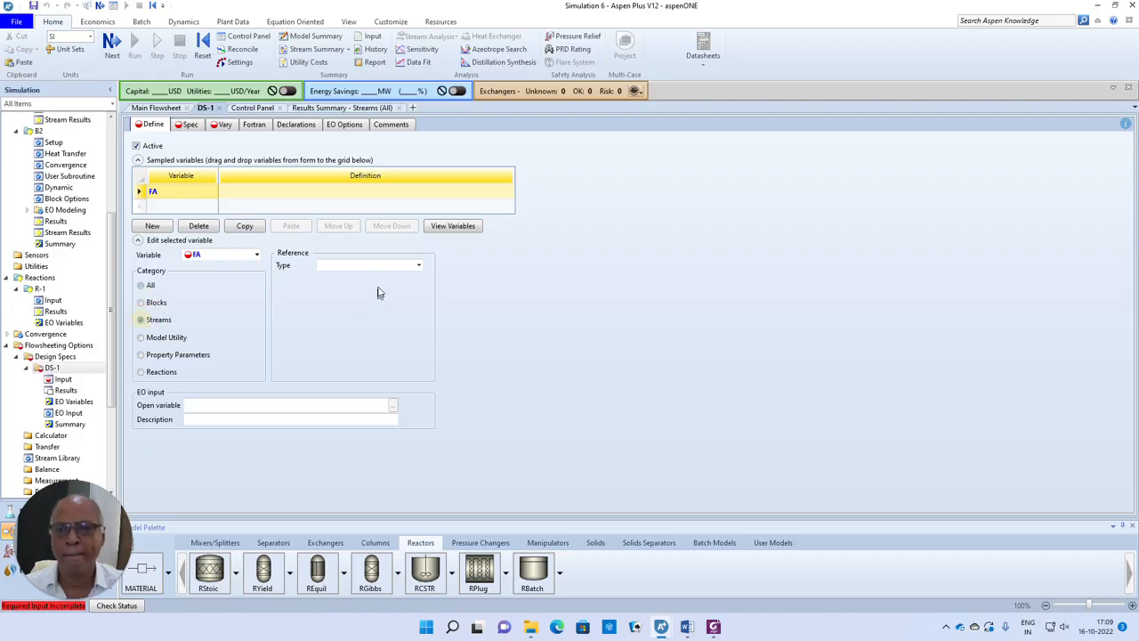
{"action": "left_click", "coordinate": [419, 265]}
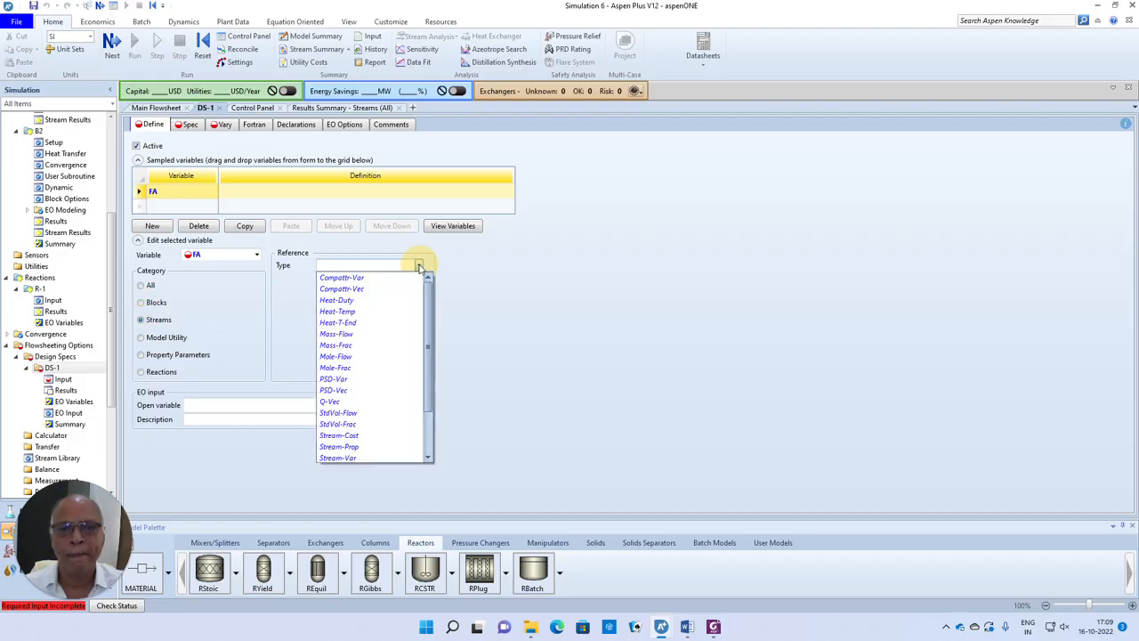
{"action": "left_click", "coordinate": [354, 357]}
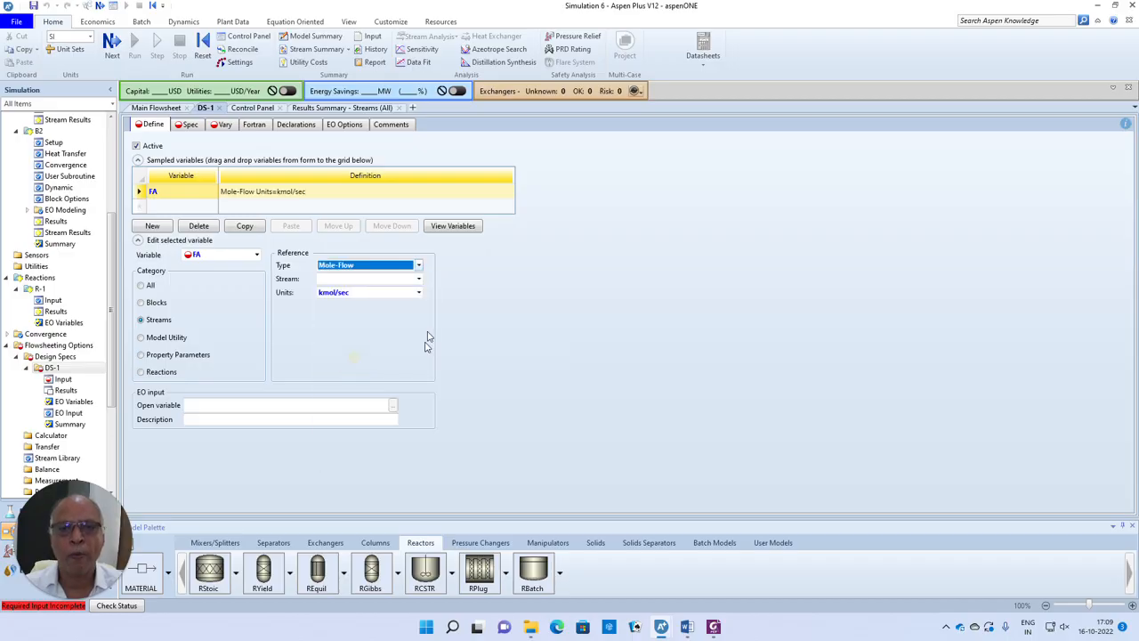
{"action": "left_click", "coordinate": [392, 278]}
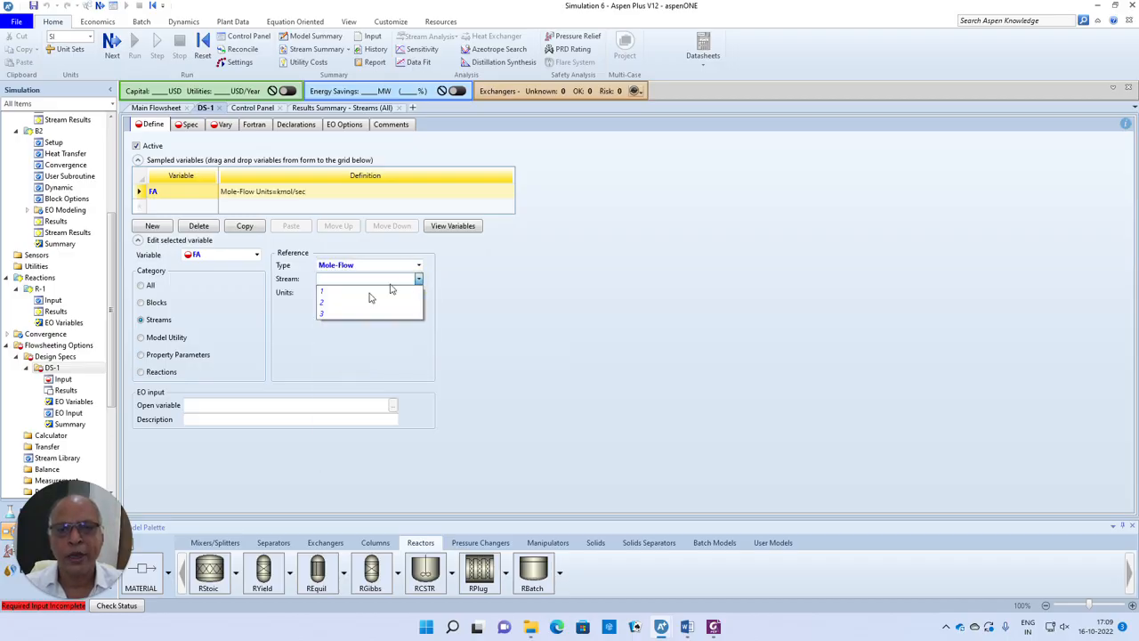
{"action": "left_click", "coordinate": [322, 313]}
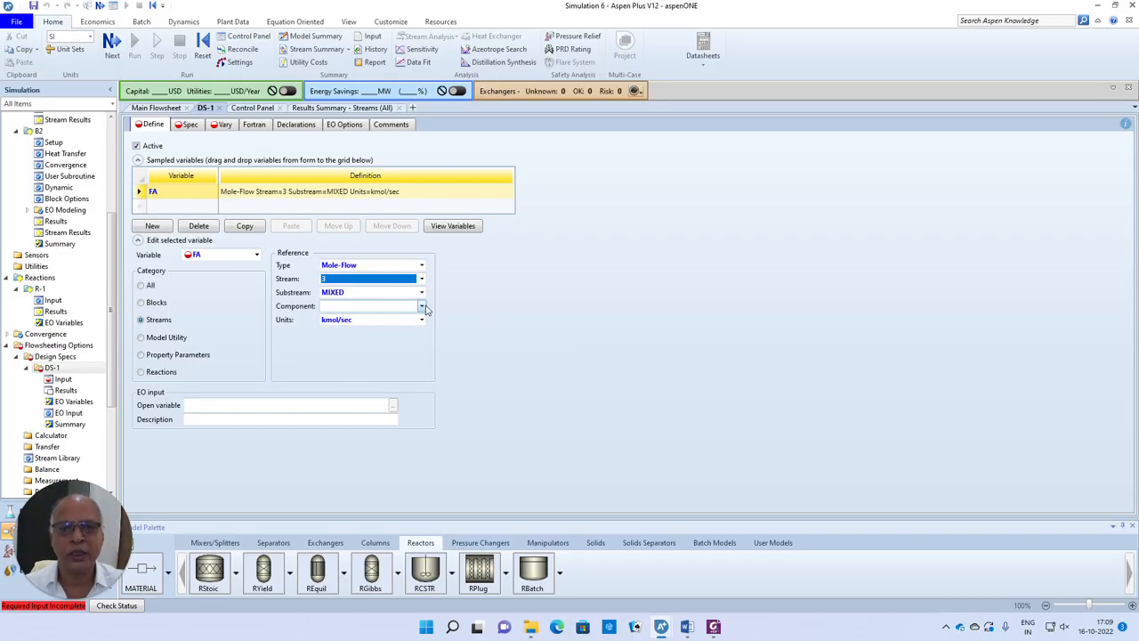
{"action": "left_click", "coordinate": [421, 306]}
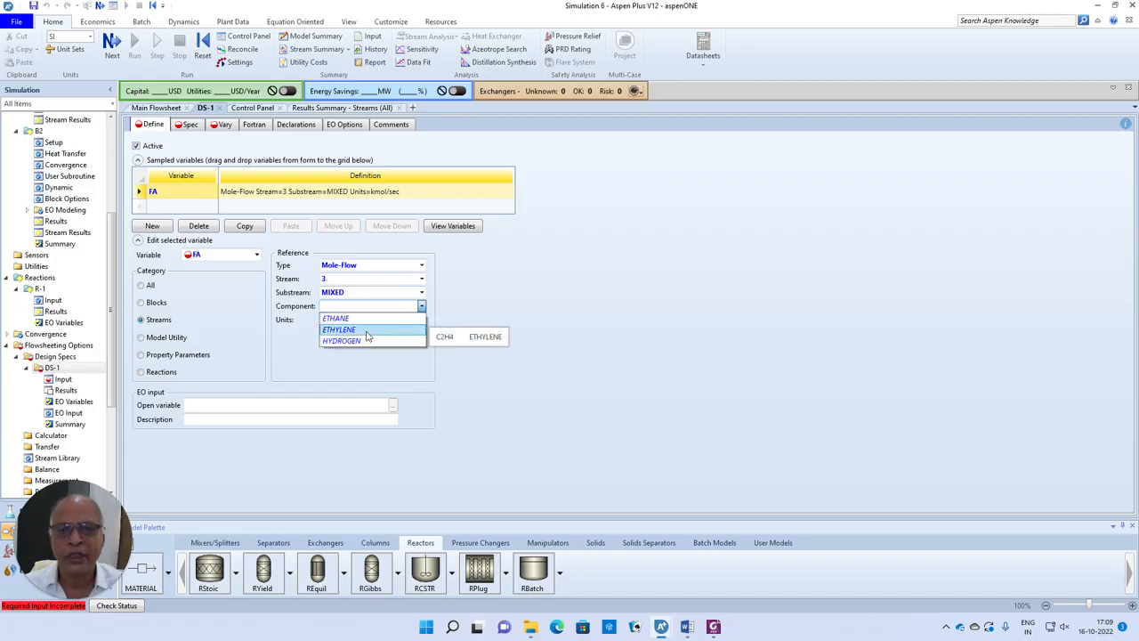
{"action": "left_click", "coordinate": [341, 318]}
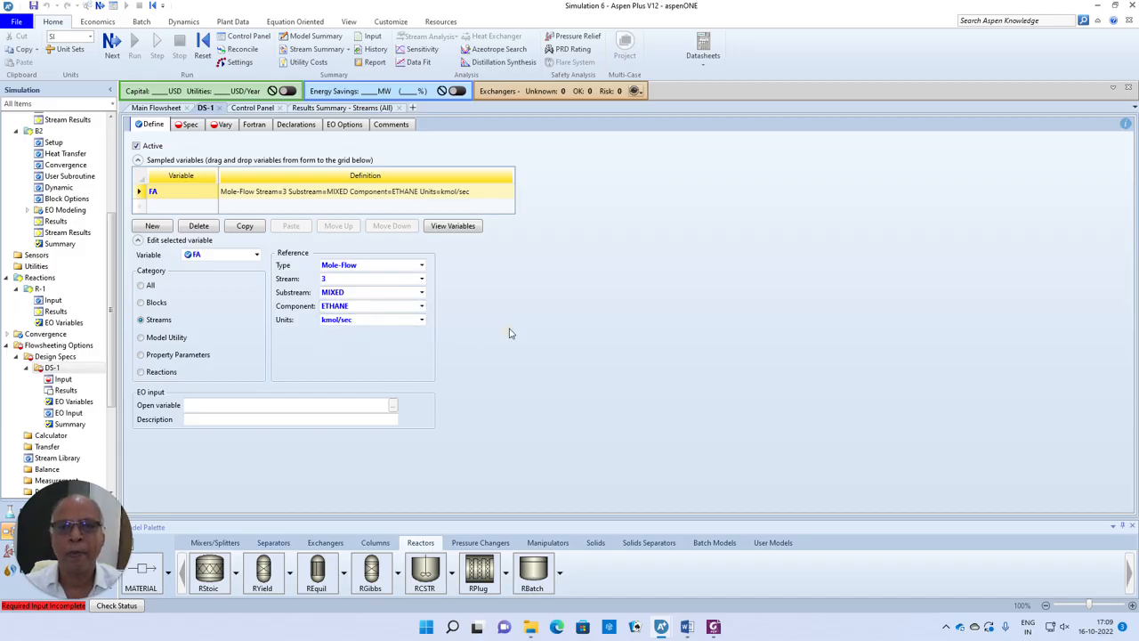
- Enter the design specification expression (1-FA) with a target of 0.6 and a tolerance of 0.0001
{"action": "left_click", "coordinate": [190, 125]}
{"action": "left_click", "coordinate": [193, 155]}
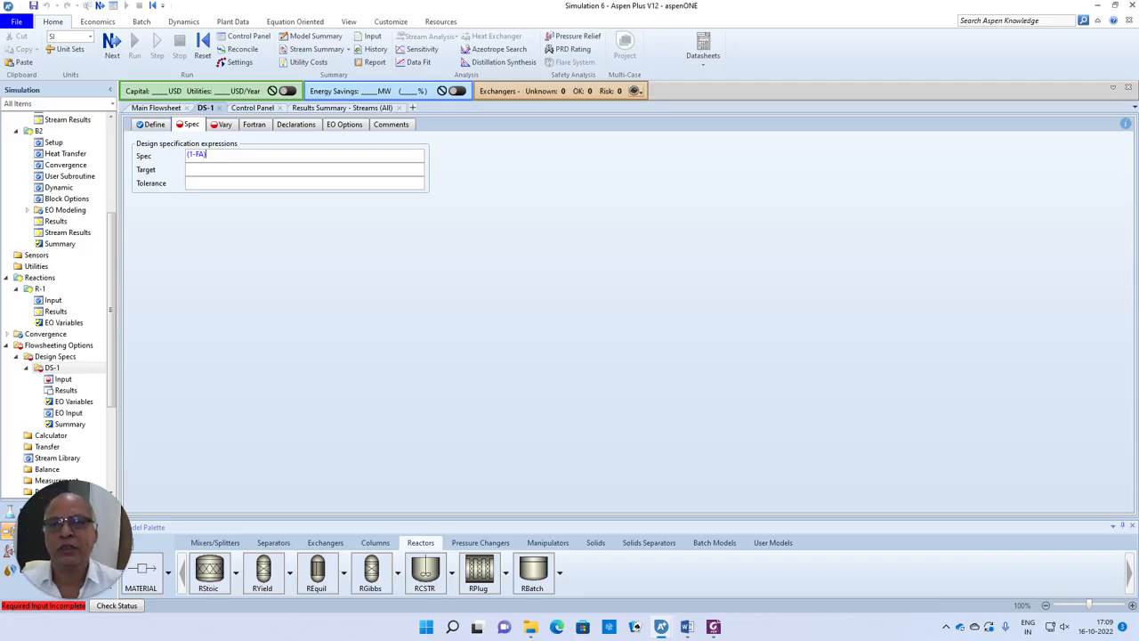
{"action": "key", "text": "Tab"}
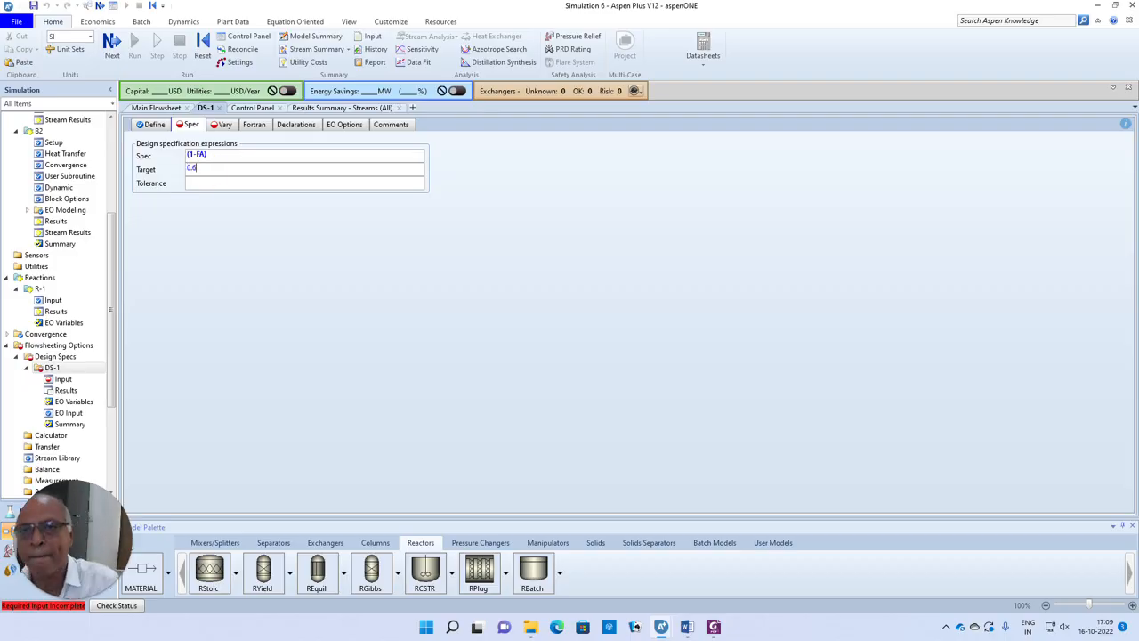
{"action": "key", "text": "Tab"}
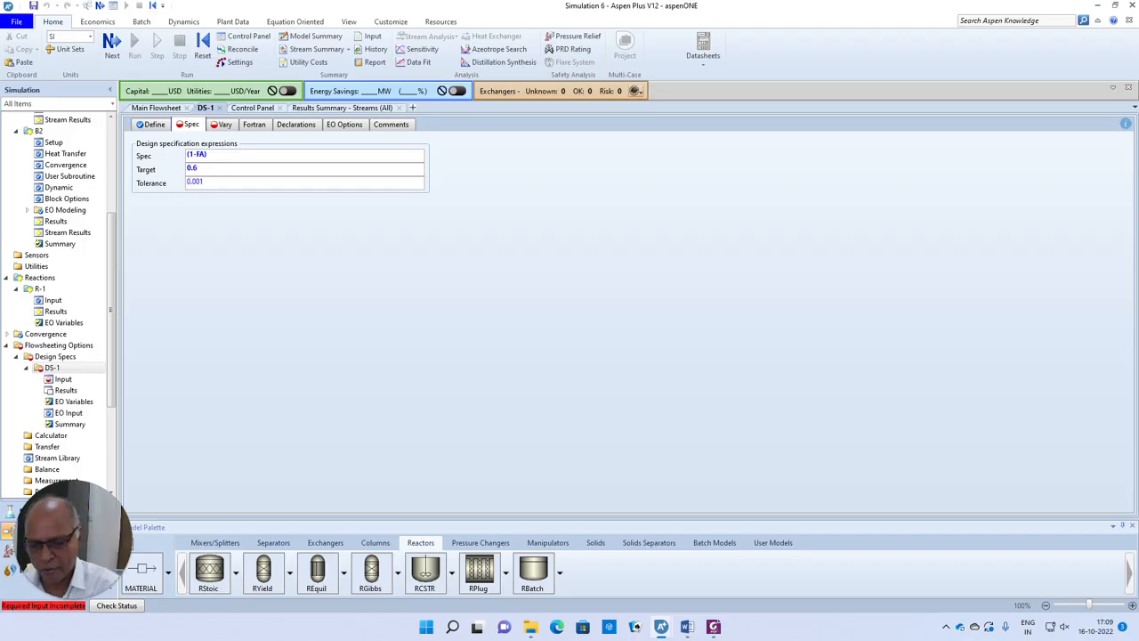
{"action": "type", "text": "0.0001"}
{"action": "left_click", "coordinate": [260, 258]}
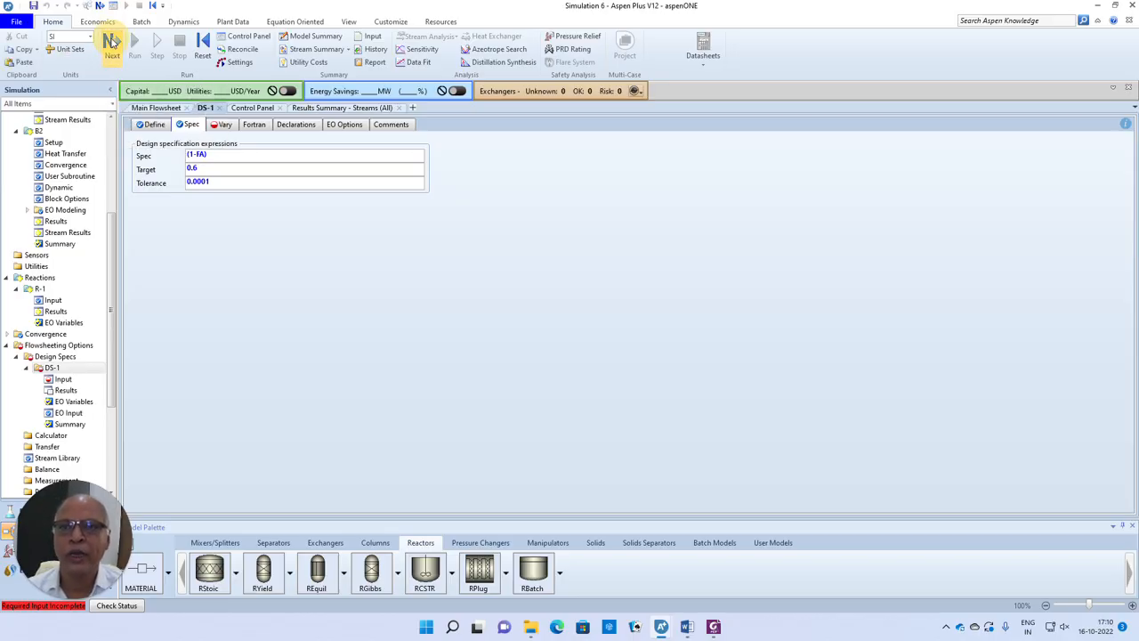
- Define the design specification's manipulated variable as the Block-Var VOL of block B2
{"action": "left_click", "coordinate": [112, 41]}
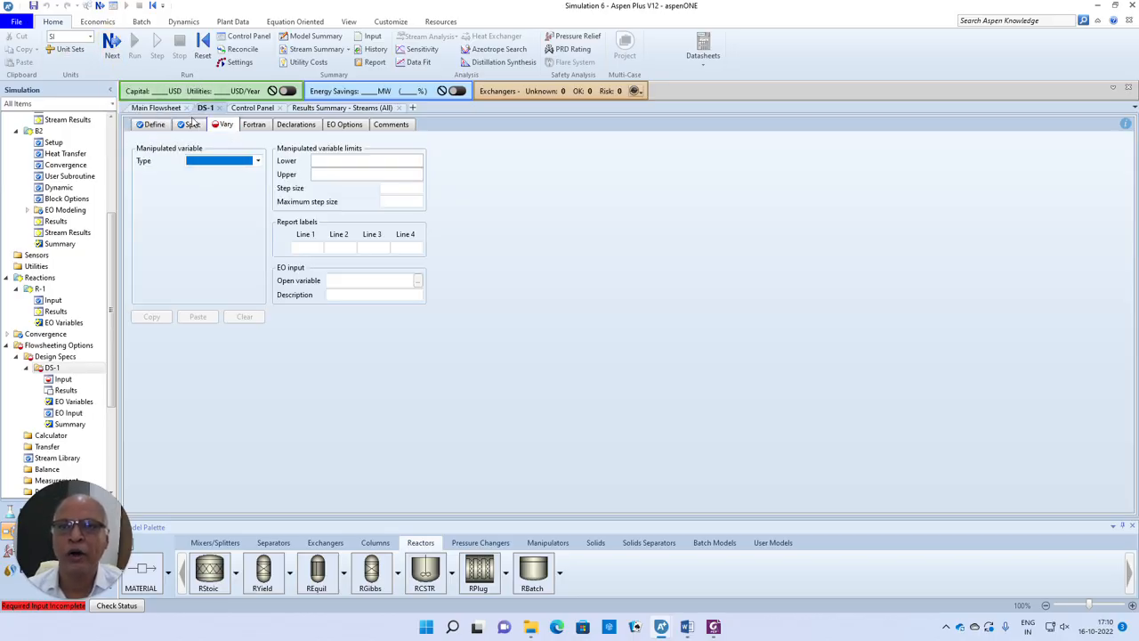
{"action": "left_click", "coordinate": [257, 161]}
{"action": "left_click", "coordinate": [210, 207]}
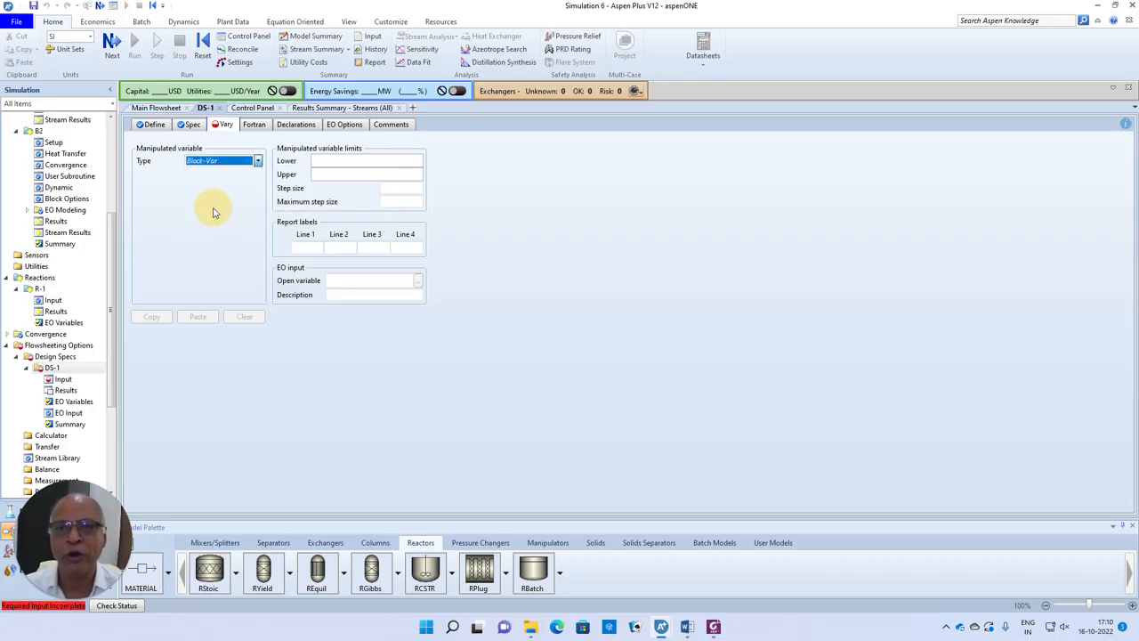
{"action": "left_click", "coordinate": [257, 175]}
{"action": "left_click", "coordinate": [206, 203]}
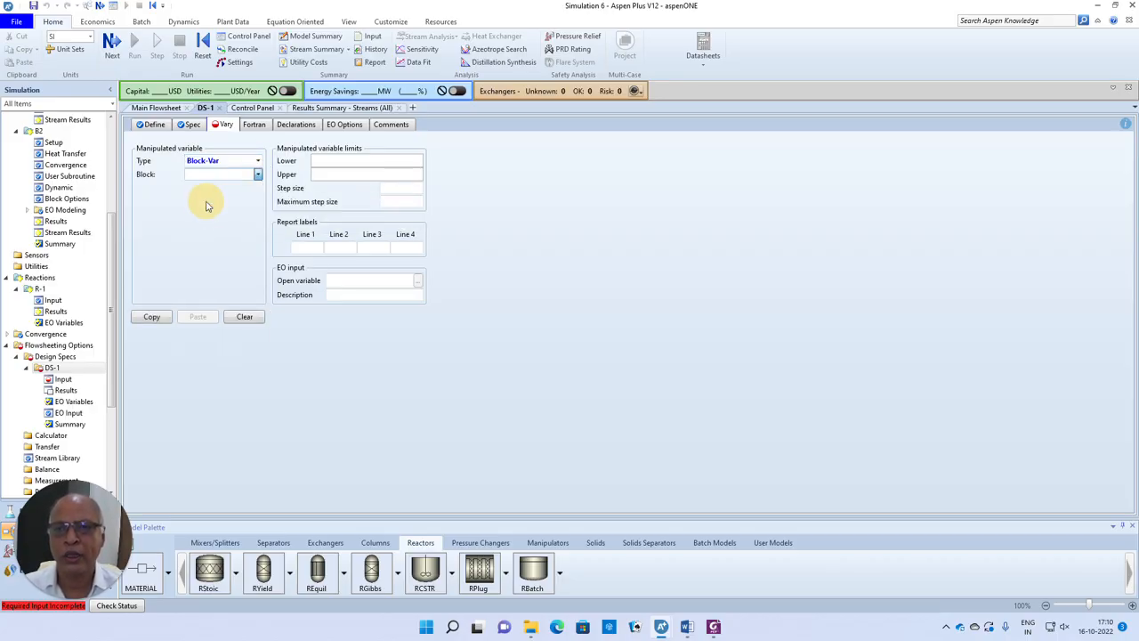
{"action": "left_click", "coordinate": [244, 189]}
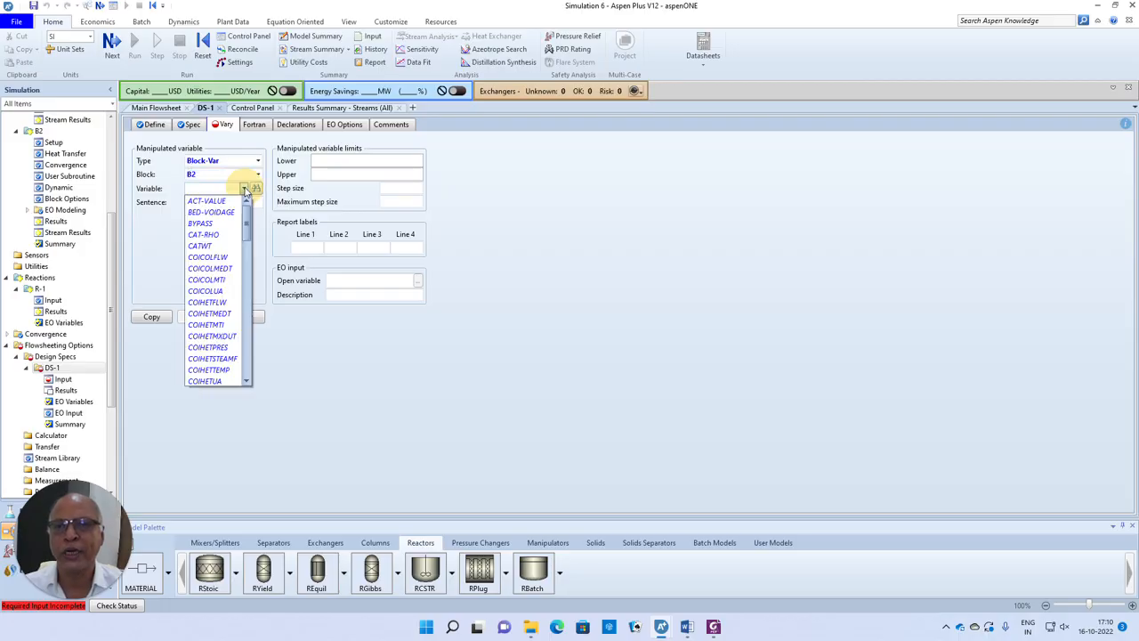
{"action": "left_click_drag", "start_coordinate": [249, 223], "coordinate": [252, 360]}
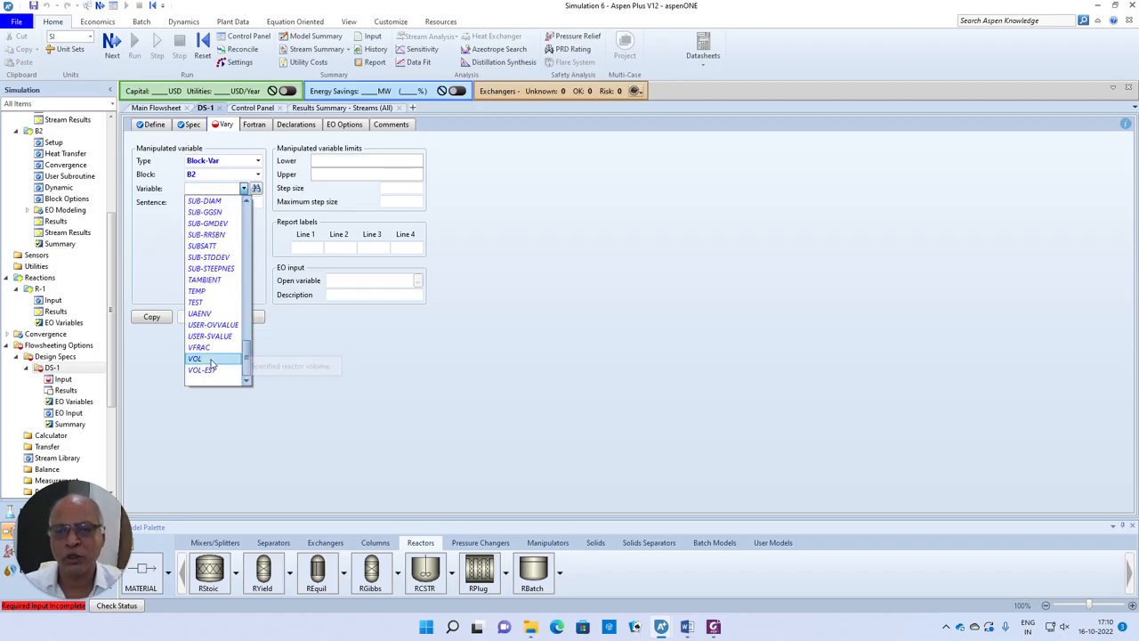
{"action": "left_click", "coordinate": [211, 359]}
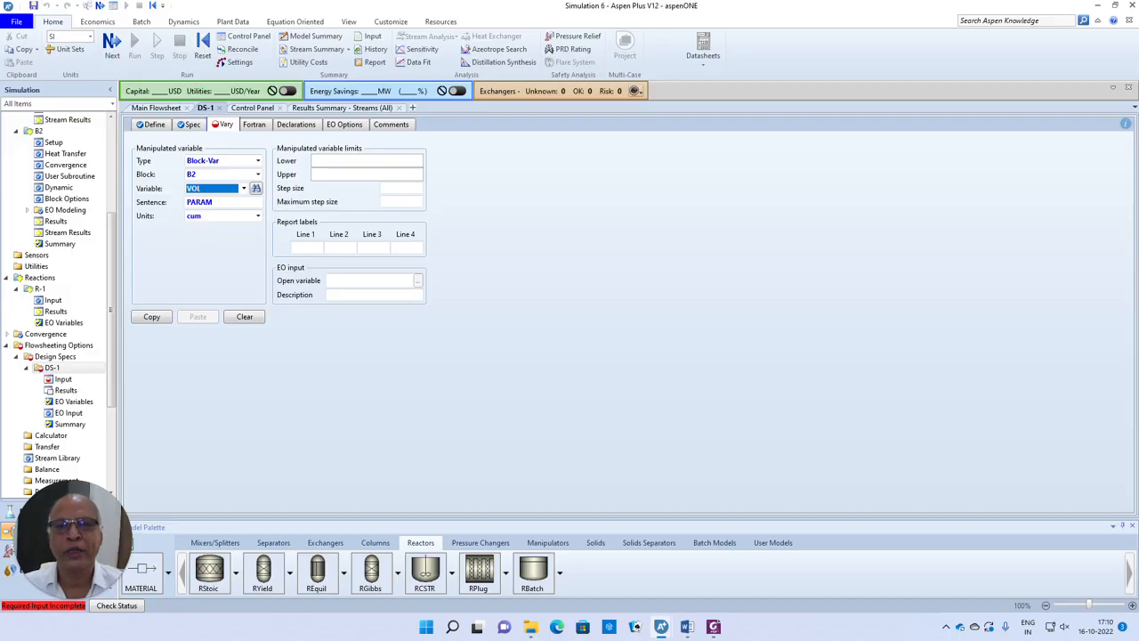
- Set the manipulated variable limits to a lower value of 1 and an upper value of 10
{"action": "left_click", "coordinate": [386, 161]}
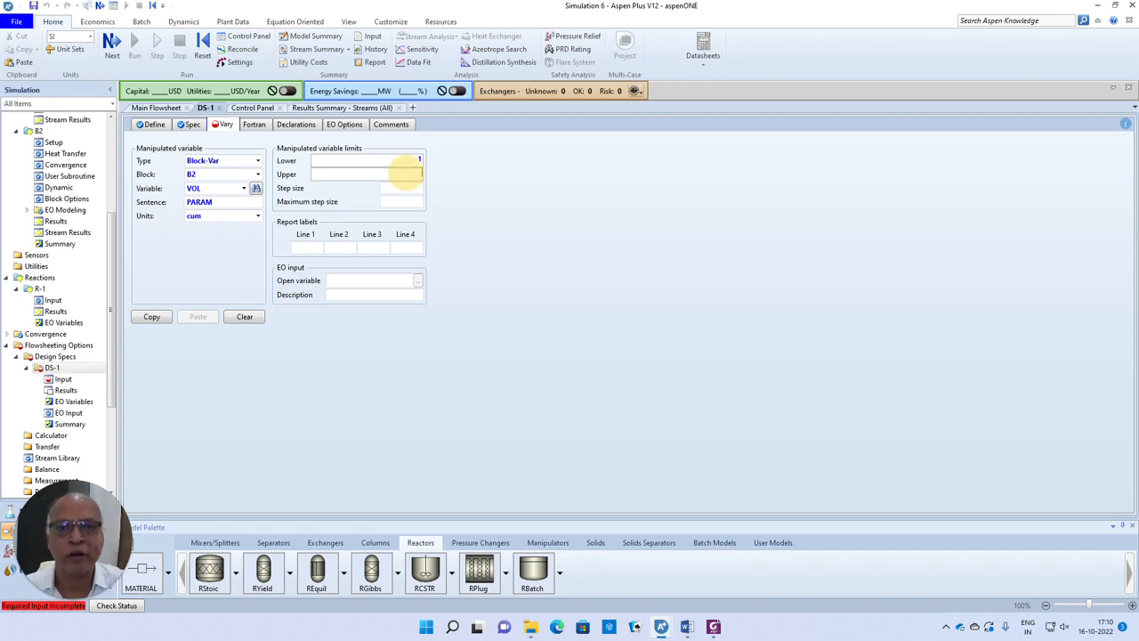
{"action": "type", "text": "10"}
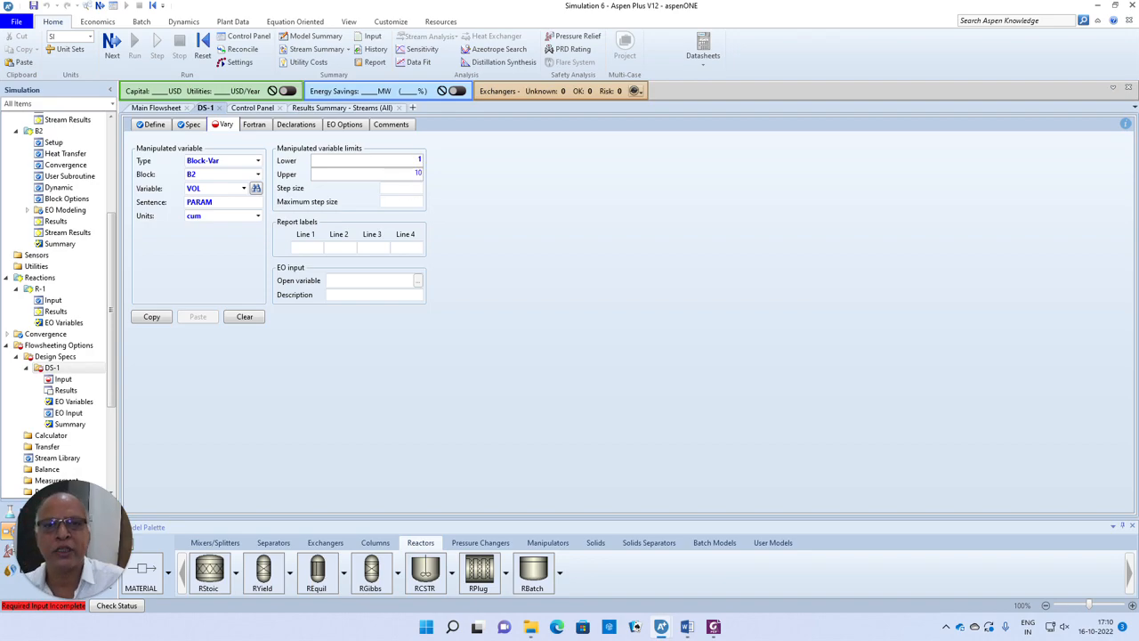
{"action": "left_click", "coordinate": [564, 256]}
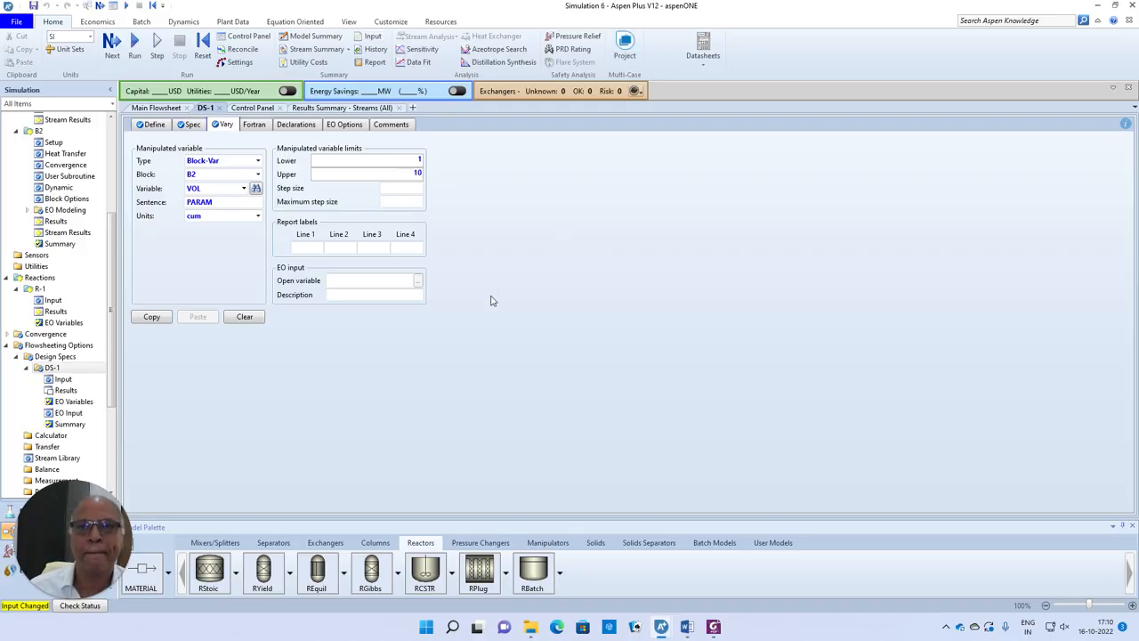
- In the main flowsheet, move the DS-1 design-spec block up beneath duplicator B1 and shift its lower connection line up beneath the blocks
{"action": "left_click", "coordinate": [174, 107]}
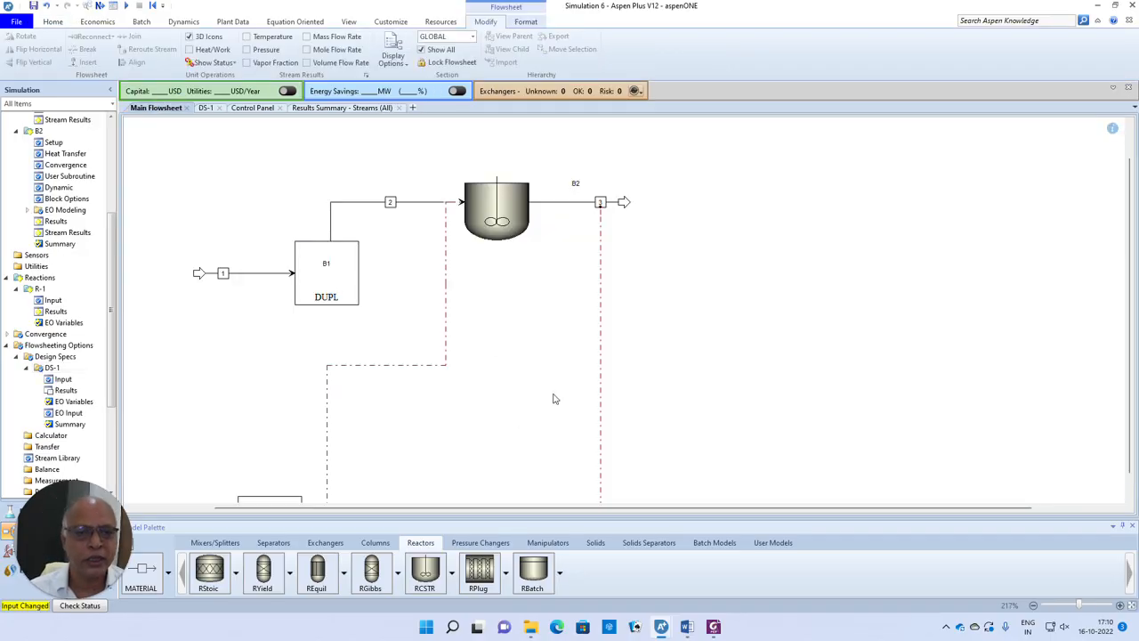
{"action": "scroll", "coordinate": [699, 384], "scroll_direction": "down", "scroll_amount": 3}
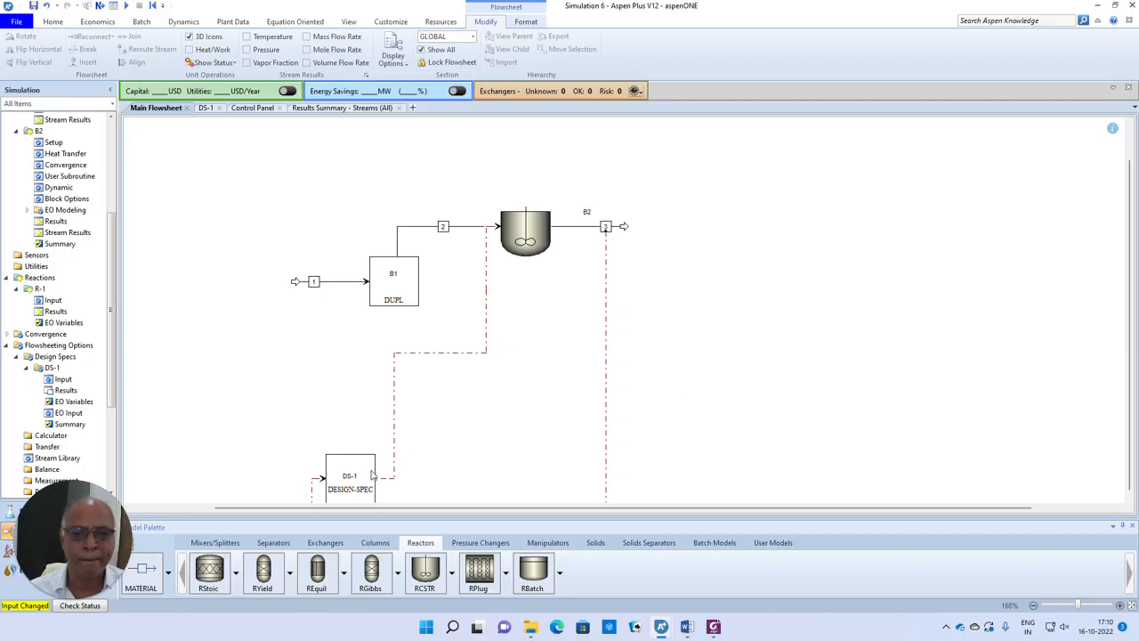
{"action": "left_click", "coordinate": [385, 414]}
{"action": "left_click_drag", "start_coordinate": [384, 414], "coordinate": [394, 356]}
{"action": "right_click", "coordinate": [496, 400]}
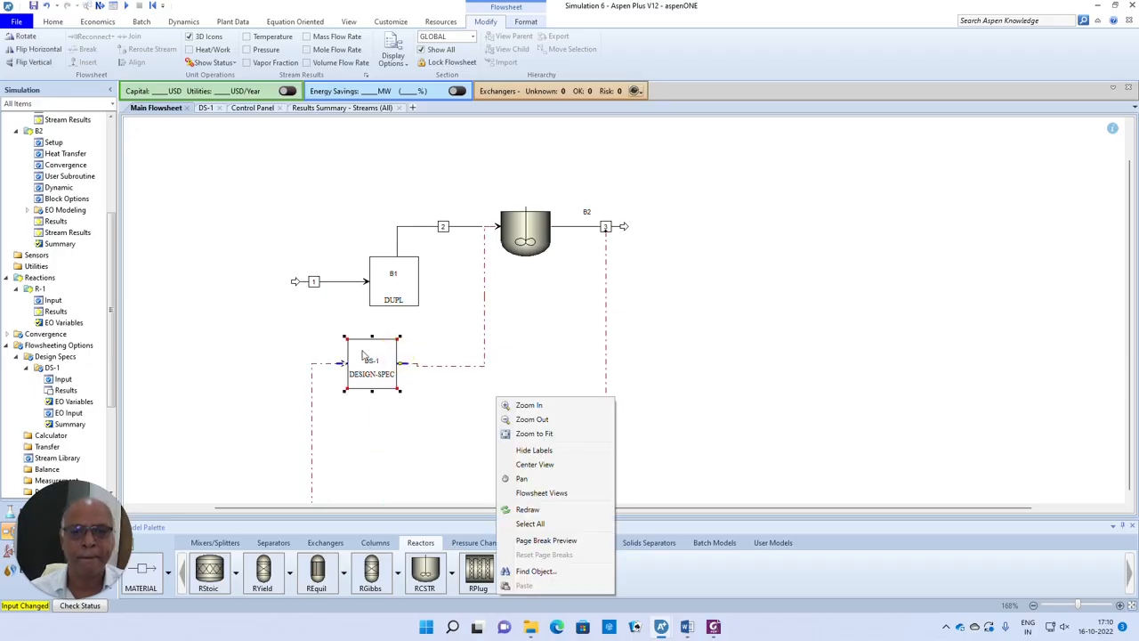
{"action": "left_click", "coordinate": [691, 374]}
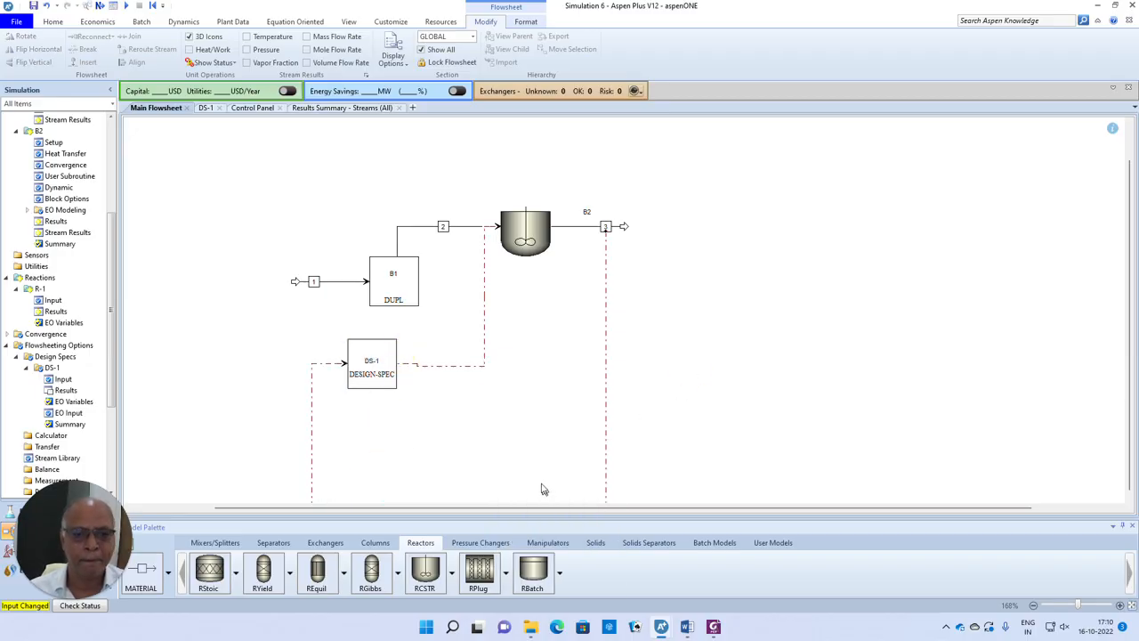
{"action": "scroll", "coordinate": [539, 477], "scroll_direction": "down", "scroll_amount": 1}
{"action": "left_click_drag", "start_coordinate": [525, 485], "coordinate": [518, 403]}
{"action": "scroll", "coordinate": [518, 416], "scroll_direction": "down", "scroll_amount": 1}
{"action": "left_click", "coordinate": [812, 376]}
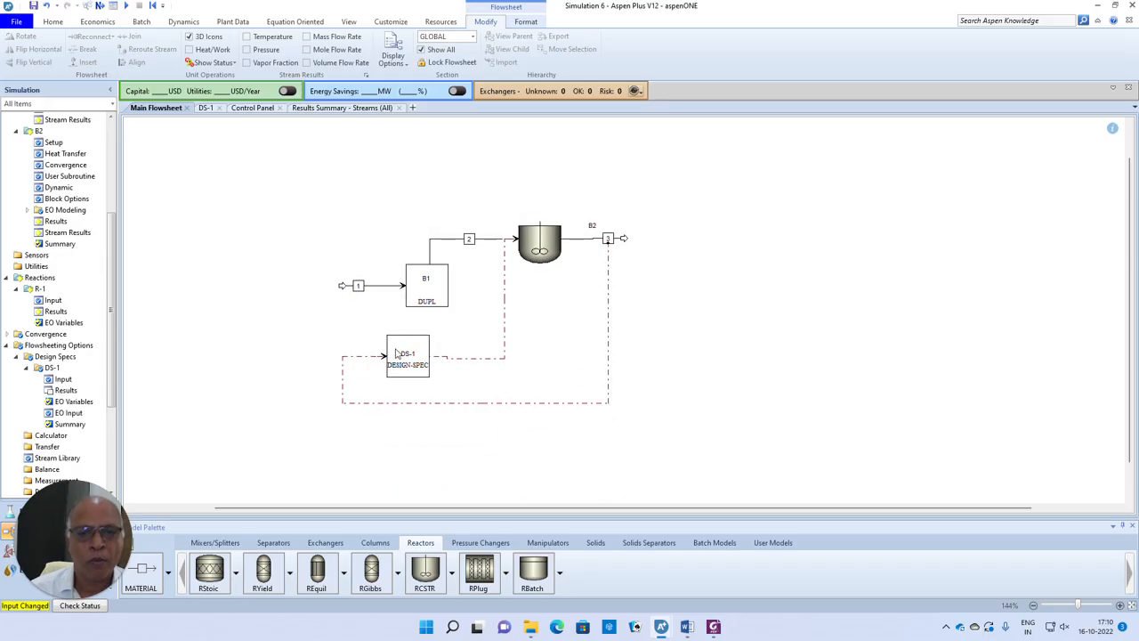
- Flip the DS-1 block icon horizontally and move its connection line to reactor B2 clear below duplicator B1
{"action": "right_click", "coordinate": [396, 353]}
{"action": "mouse_move", "coordinate": [436, 466]}
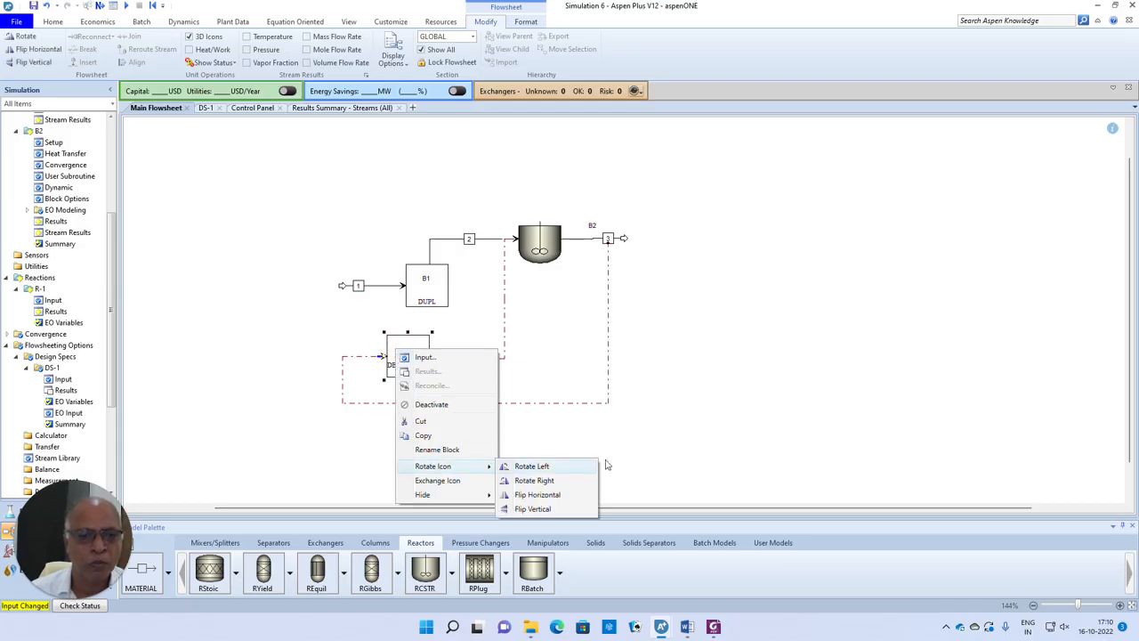
{"action": "left_click", "coordinate": [532, 497]}
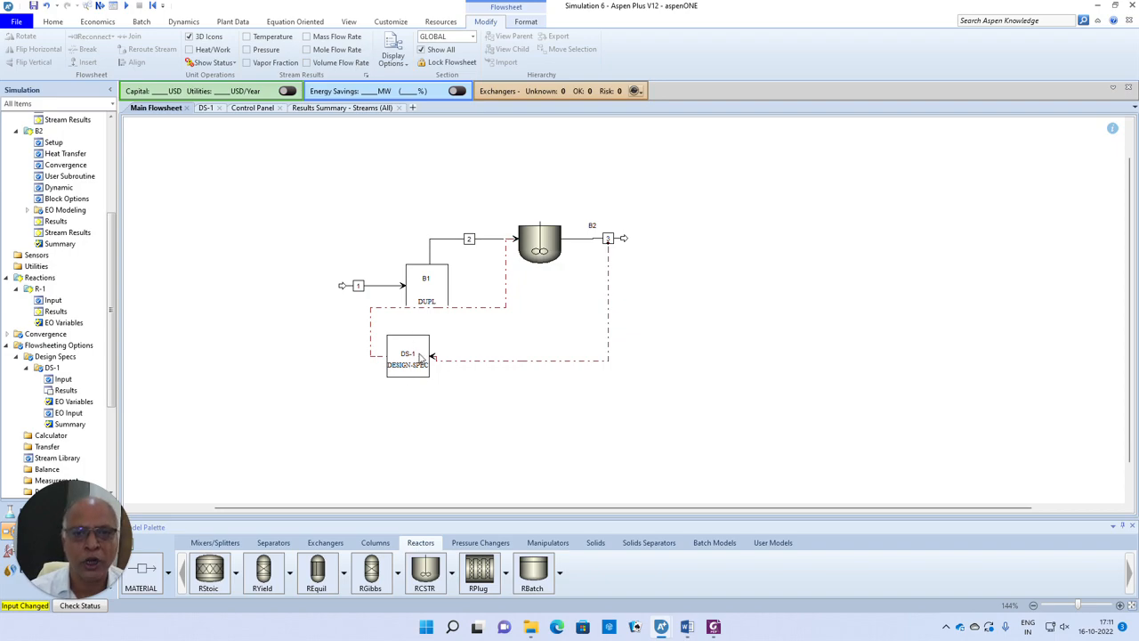
{"action": "left_click", "coordinate": [463, 308]}
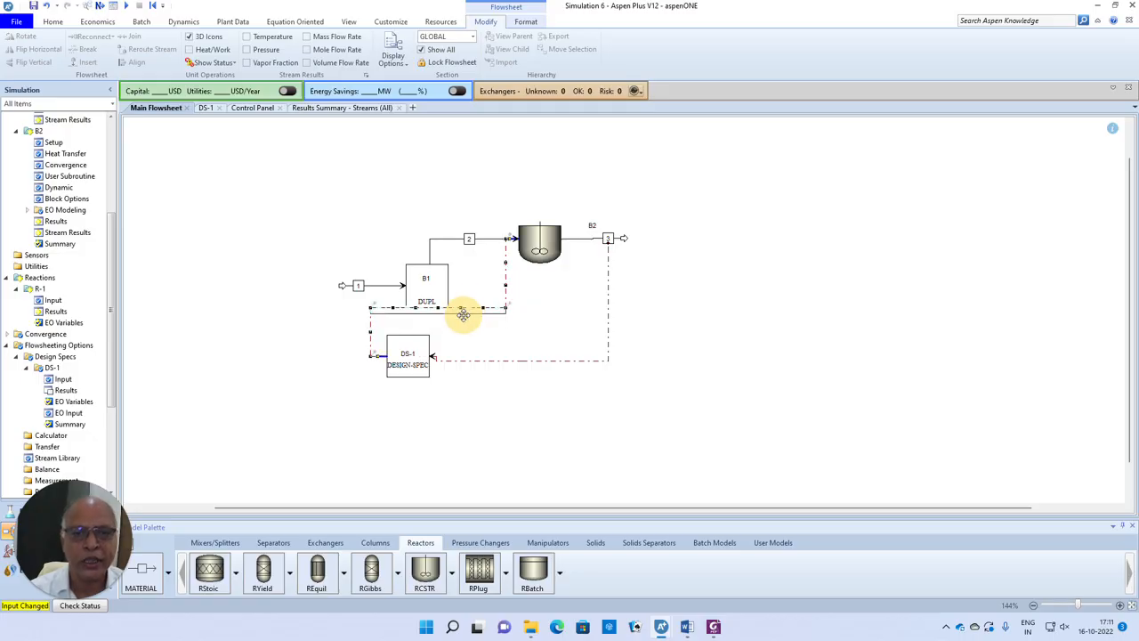
{"action": "left_click_drag", "start_coordinate": [463, 313], "coordinate": [462, 318]}
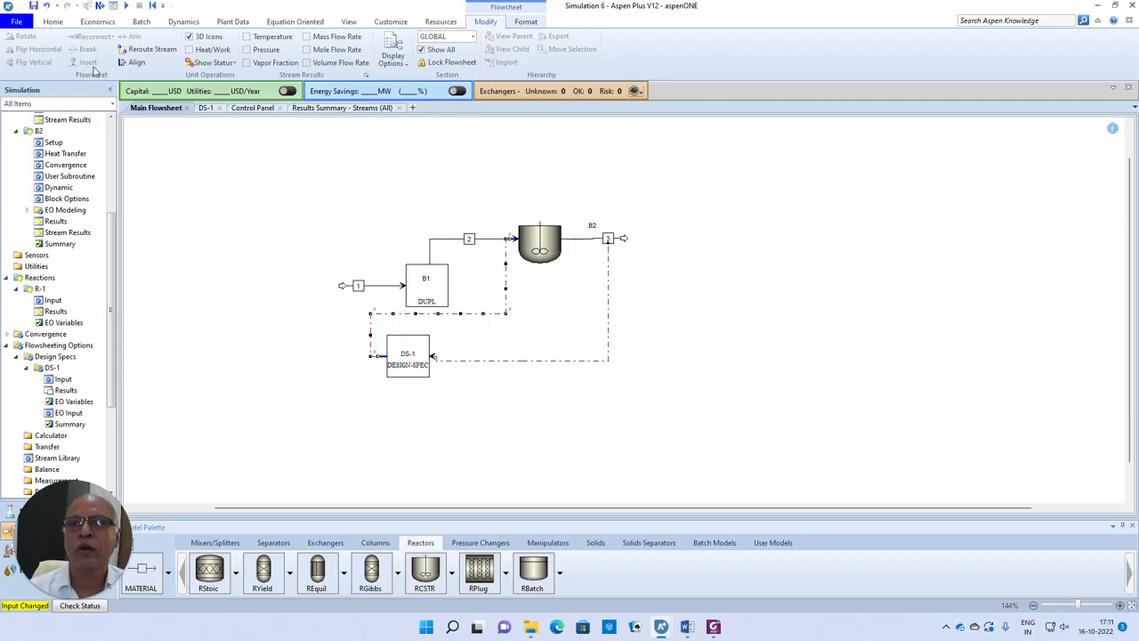
- Run the simulation and open the DS-1 results to check the manipulated reactor volume and FA
{"action": "left_click", "coordinate": [99, 5]}
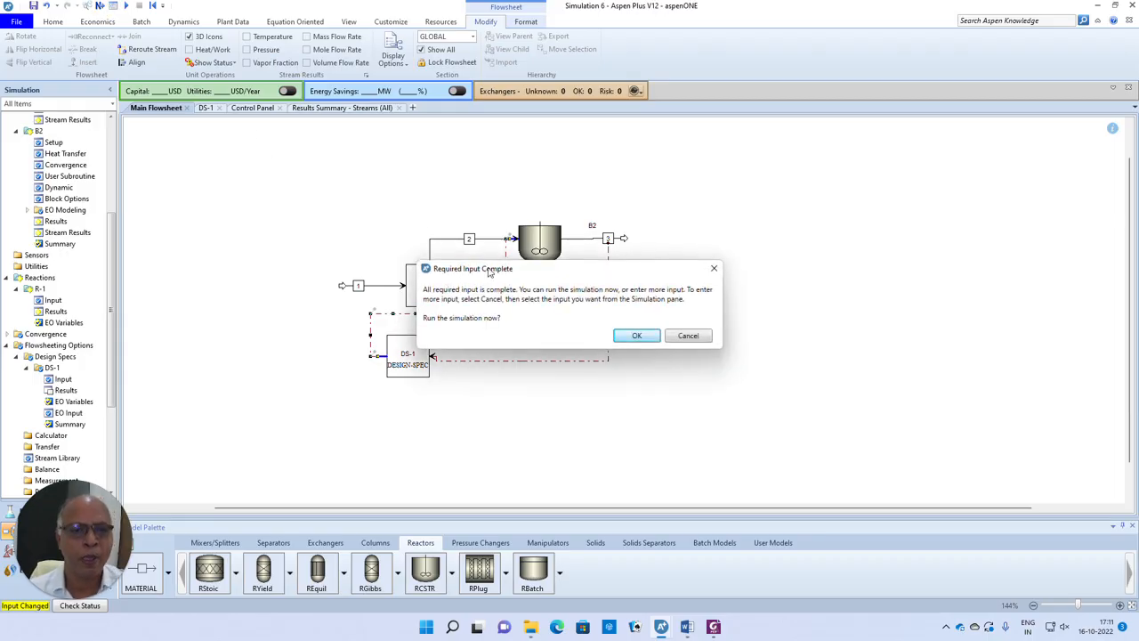
{"action": "left_click", "coordinate": [645, 338]}
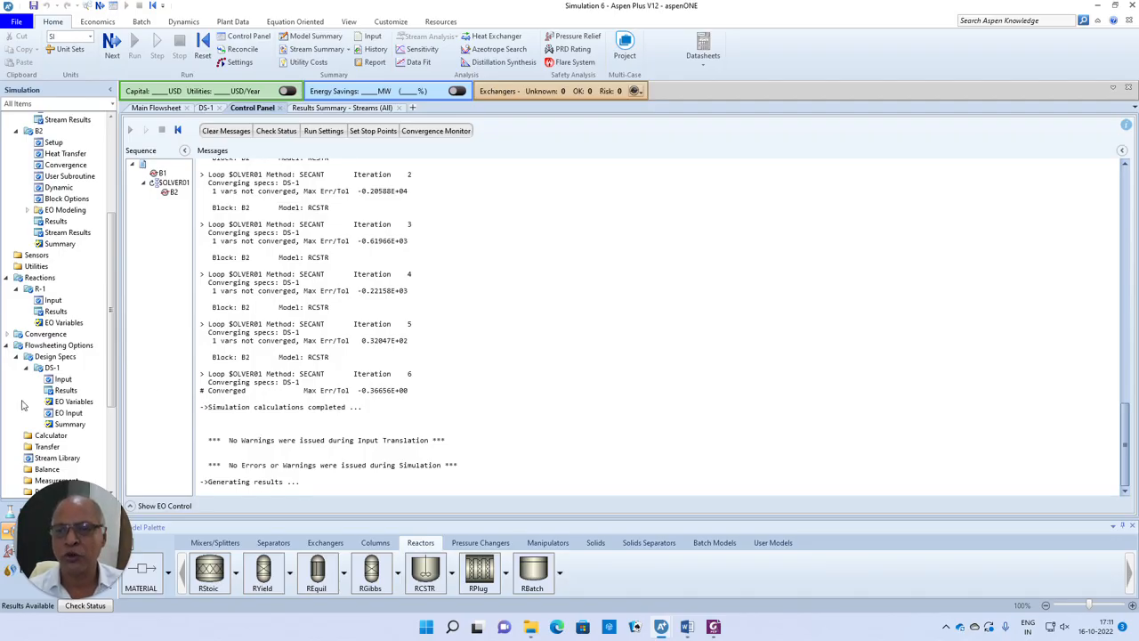
{"action": "left_click", "coordinate": [64, 390]}
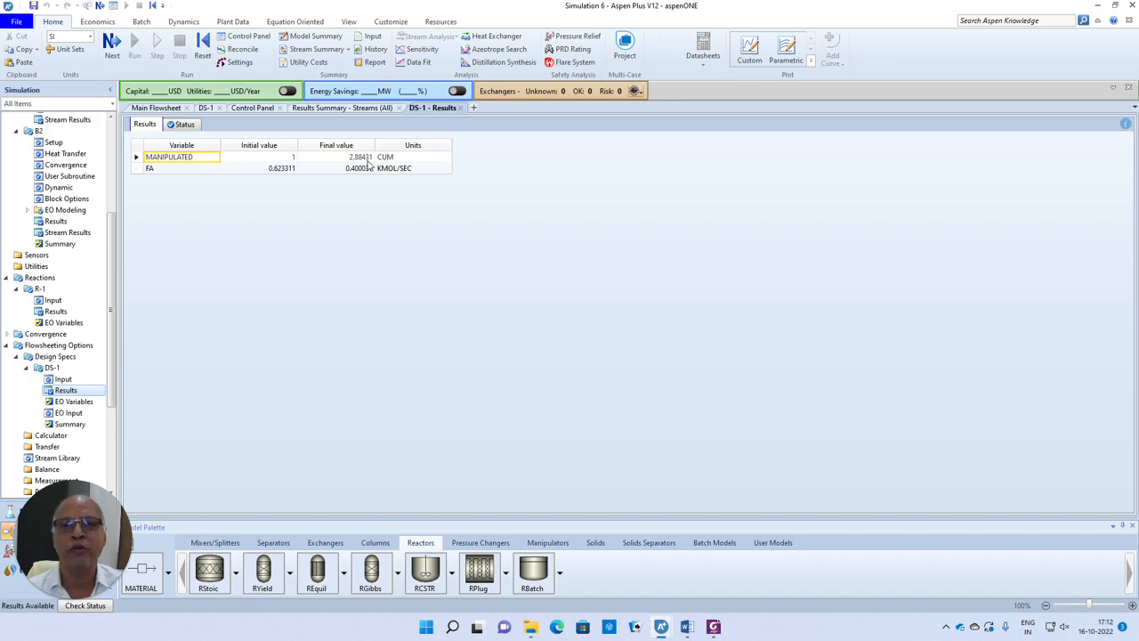
- Open the stream summary and examine the component mole flows of streams 1, 2 and 3
{"action": "left_click", "coordinate": [157, 108]}
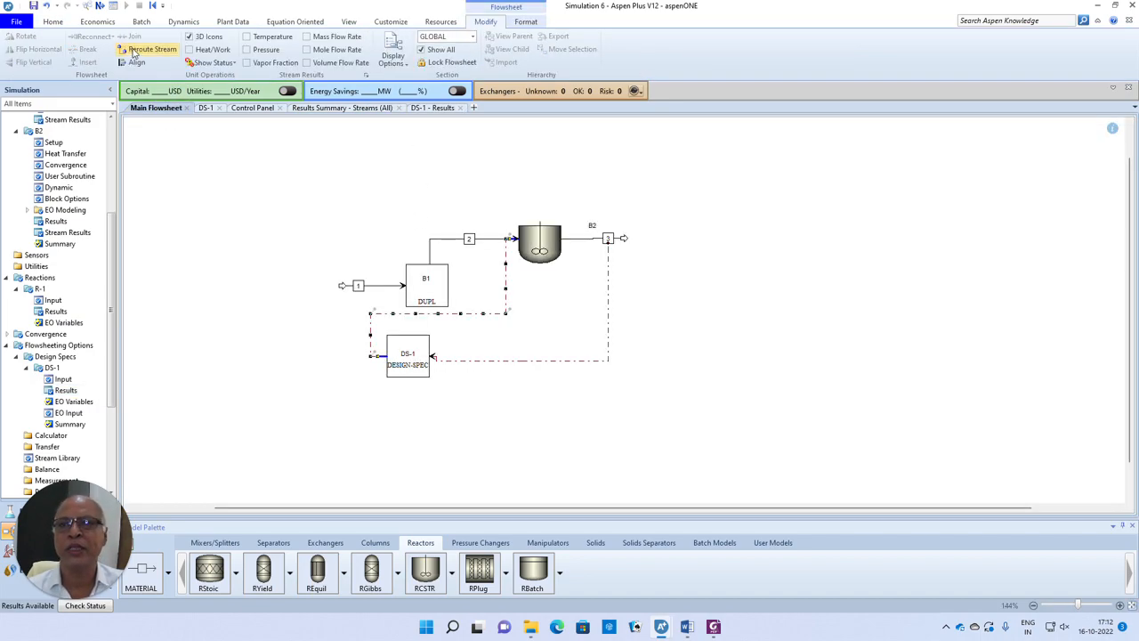
{"action": "left_click", "coordinate": [53, 22]}
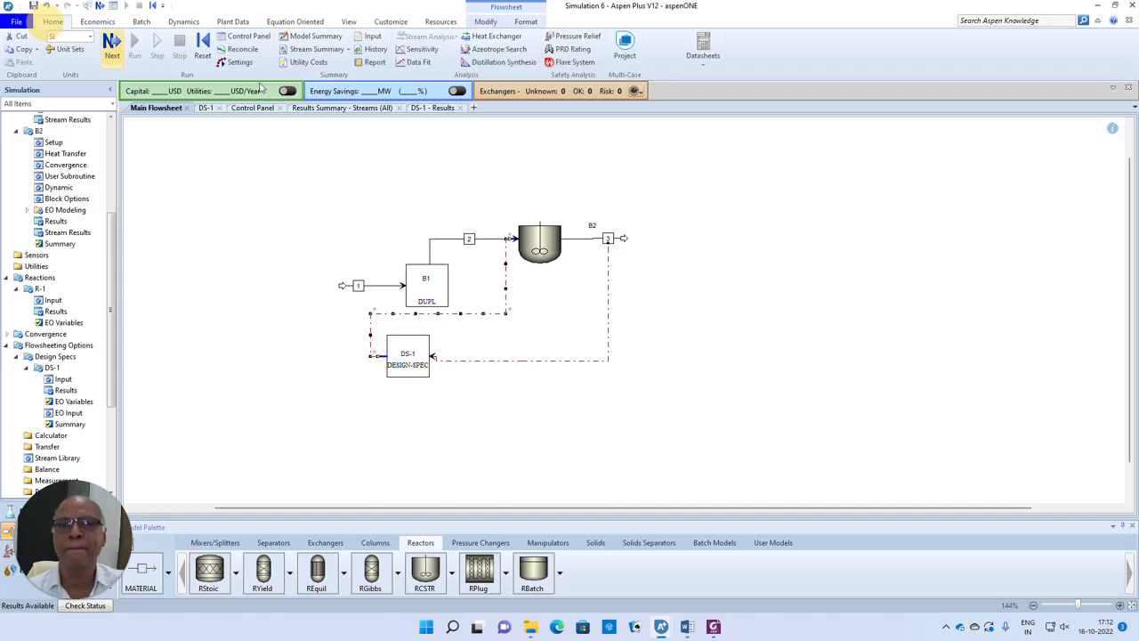
{"action": "left_click", "coordinate": [318, 49]}
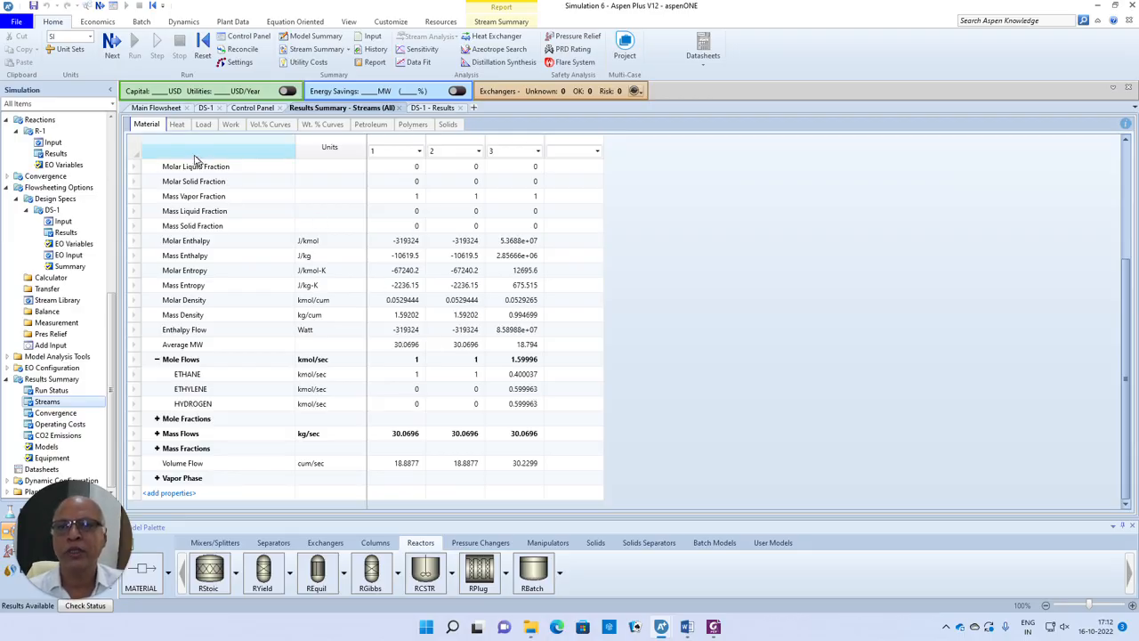
- Review reactor B2's results, covering the summary, the mole, mass and enthalpy balance, and the reaction kinetics
{"action": "left_click", "coordinate": [156, 107]}
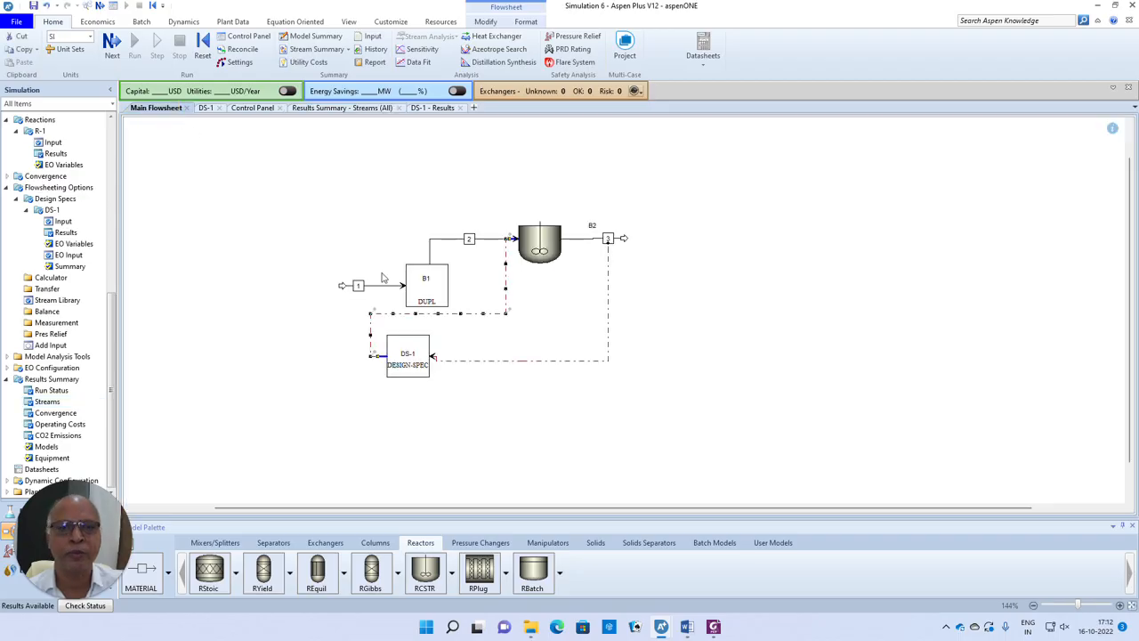
{"action": "left_click", "coordinate": [550, 238]}
{"action": "right_click", "coordinate": [550, 238]}
{"action": "left_click", "coordinate": [583, 257]}
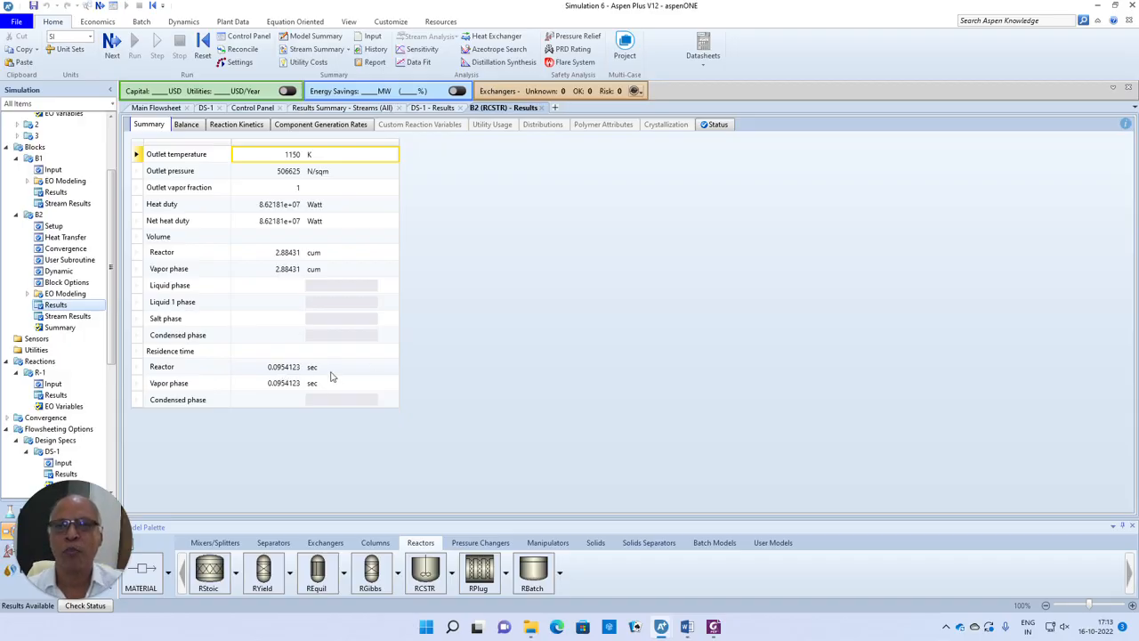
{"action": "left_click", "coordinate": [186, 127]}
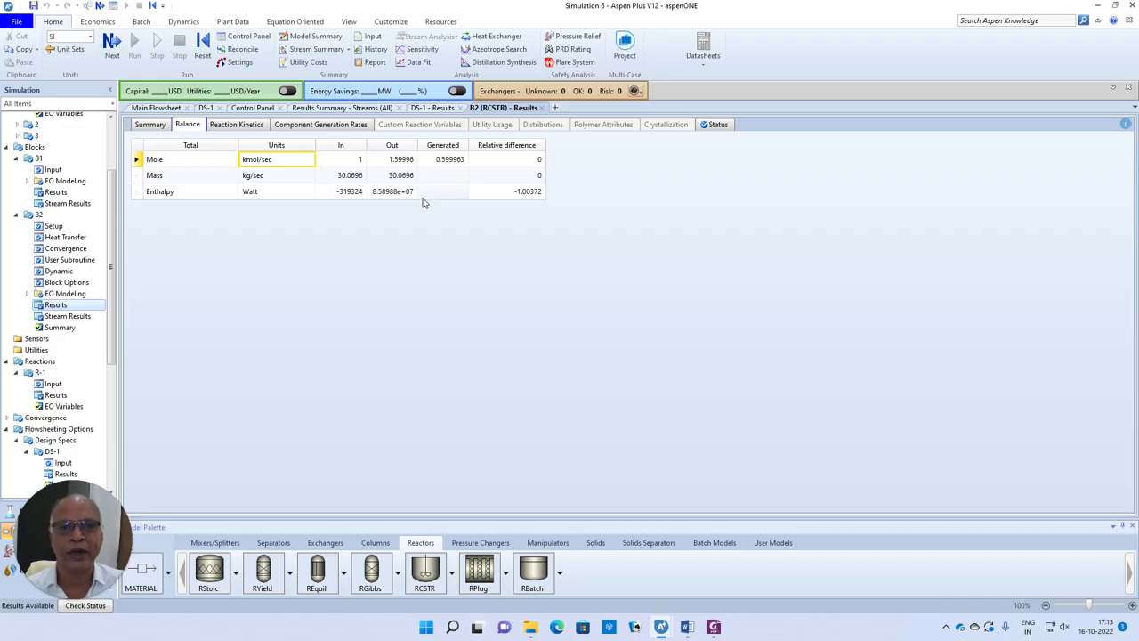
{"action": "left_click", "coordinate": [256, 126]}
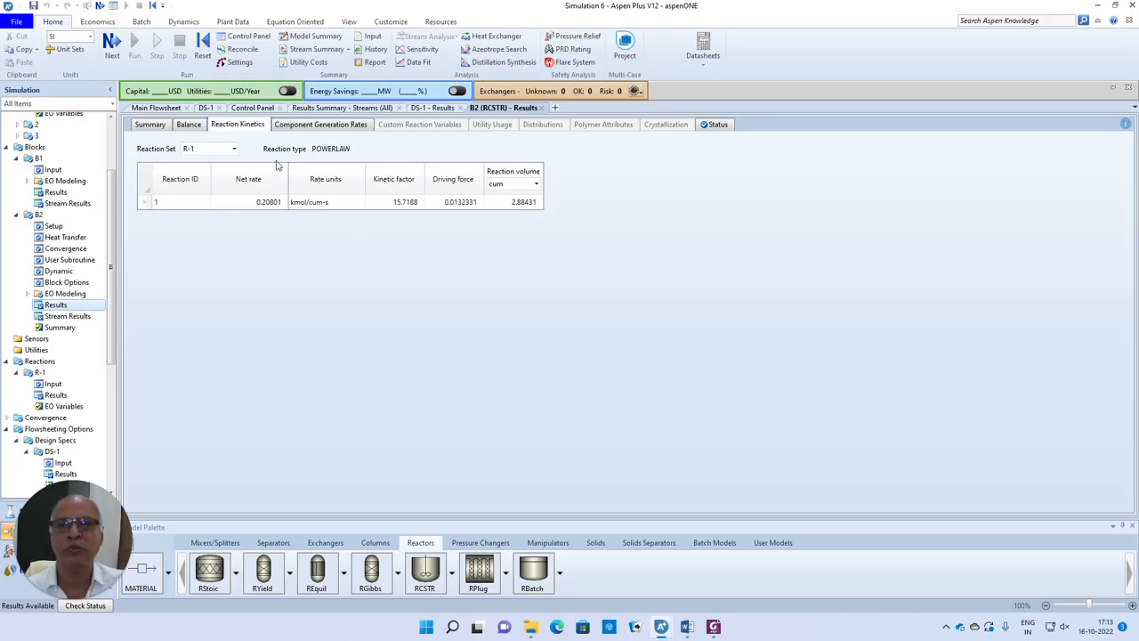
- Delete the DS-1 design specification from the flowsheeting options
{"action": "left_click", "coordinate": [157, 108]}
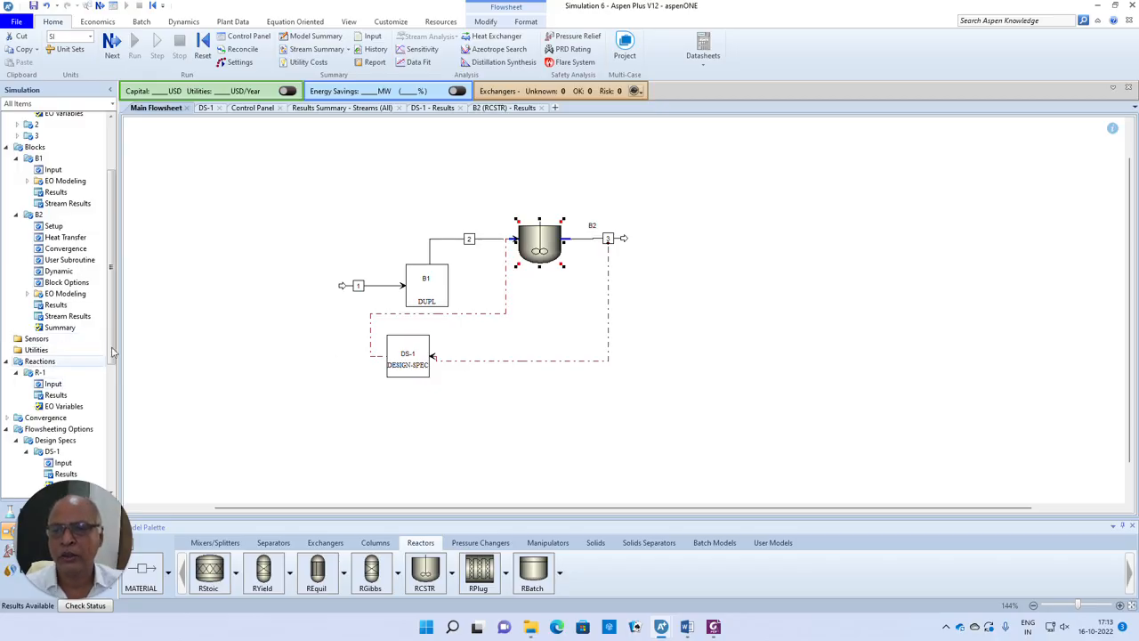
{"action": "left_click_drag", "start_coordinate": [116, 335], "coordinate": [117, 410]}
{"action": "right_click", "coordinate": [52, 283]}
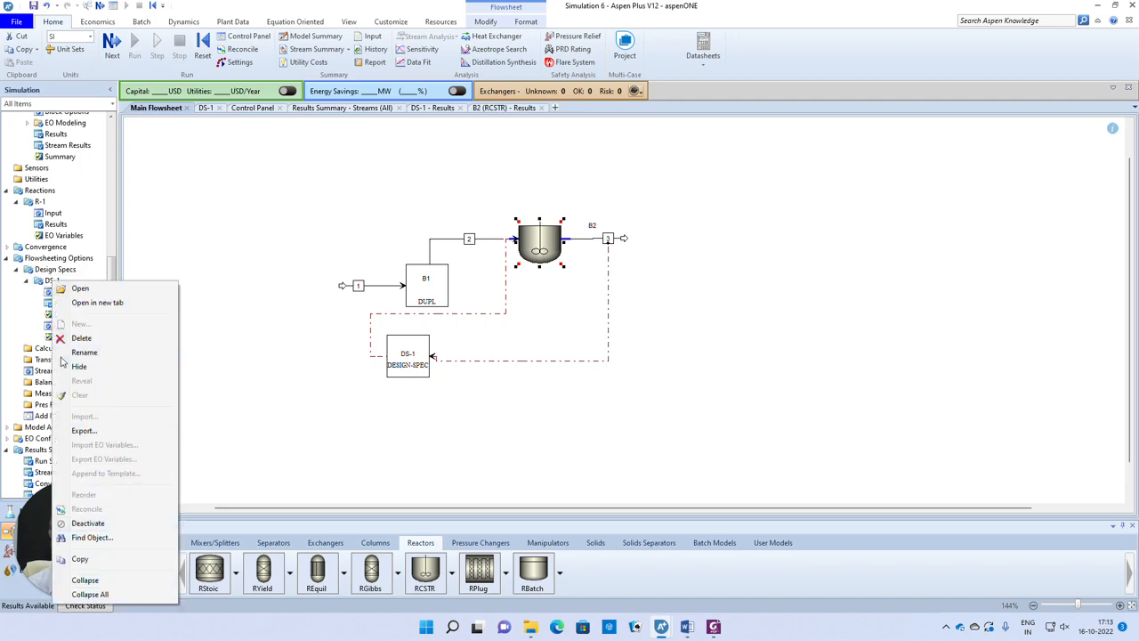
{"action": "left_click", "coordinate": [84, 339]}
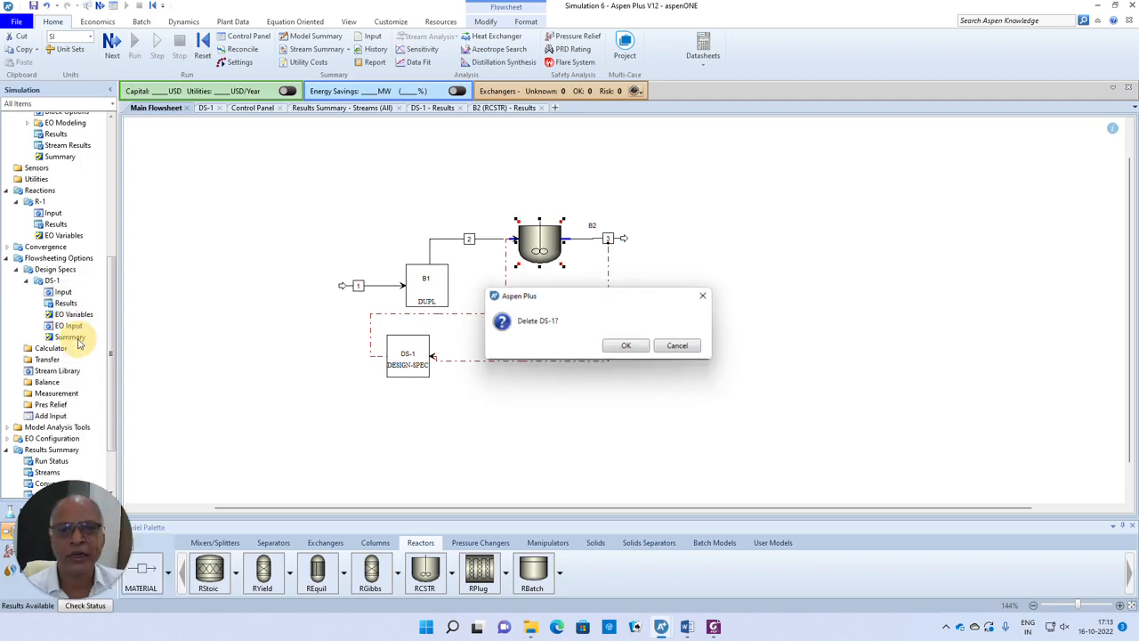
{"action": "left_click", "coordinate": [626, 346]}
{"action": "left_click", "coordinate": [728, 351]}
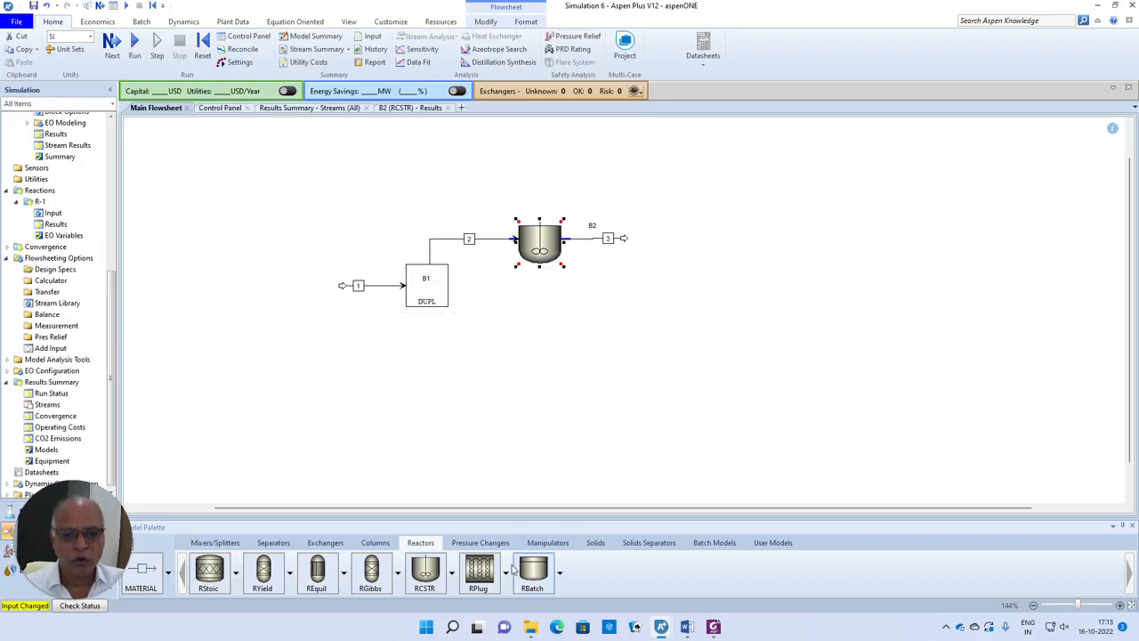
- Place an RPlug reactor on the flowsheet directly below the CSTR block B2
{"action": "left_click", "coordinate": [481, 578]}
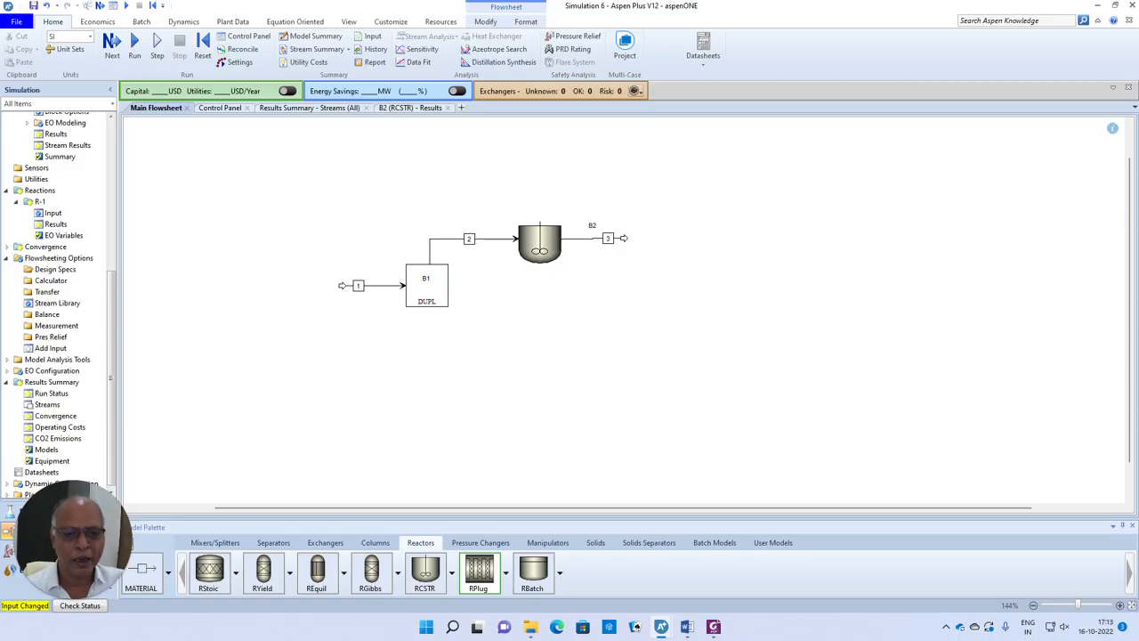
{"action": "left_click", "coordinate": [539, 327]}
{"action": "right_click", "coordinate": [619, 379]}
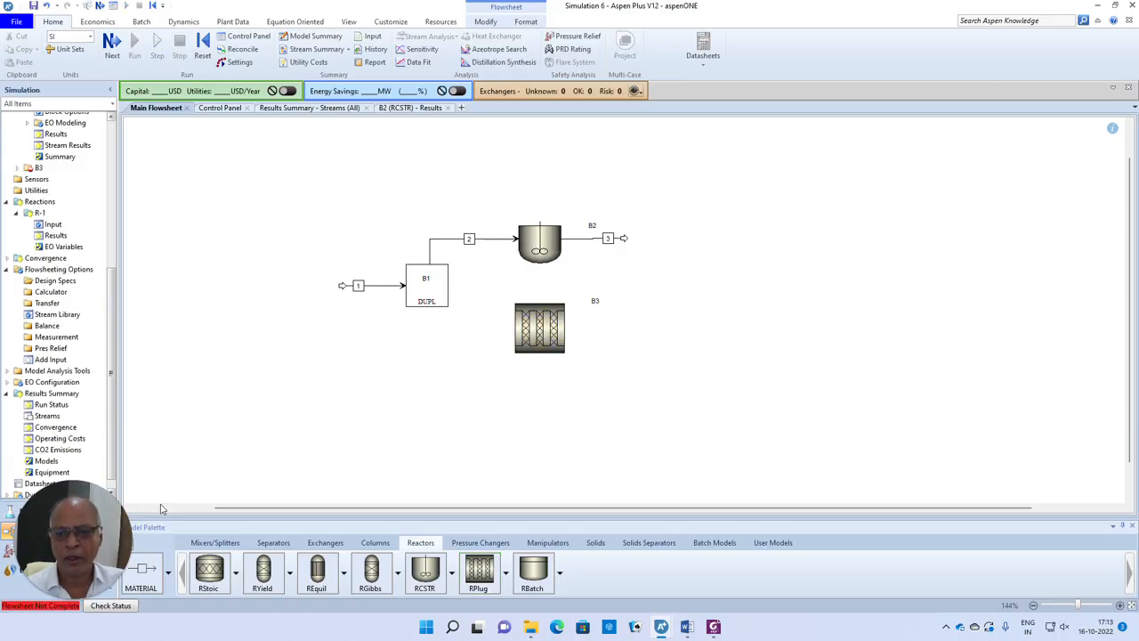
- Connect a material stream from duplicator B1 to the plug-flow reactor B3 and reconnect its destination to the reactor's required feed inlet
{"action": "left_click", "coordinate": [143, 572]}
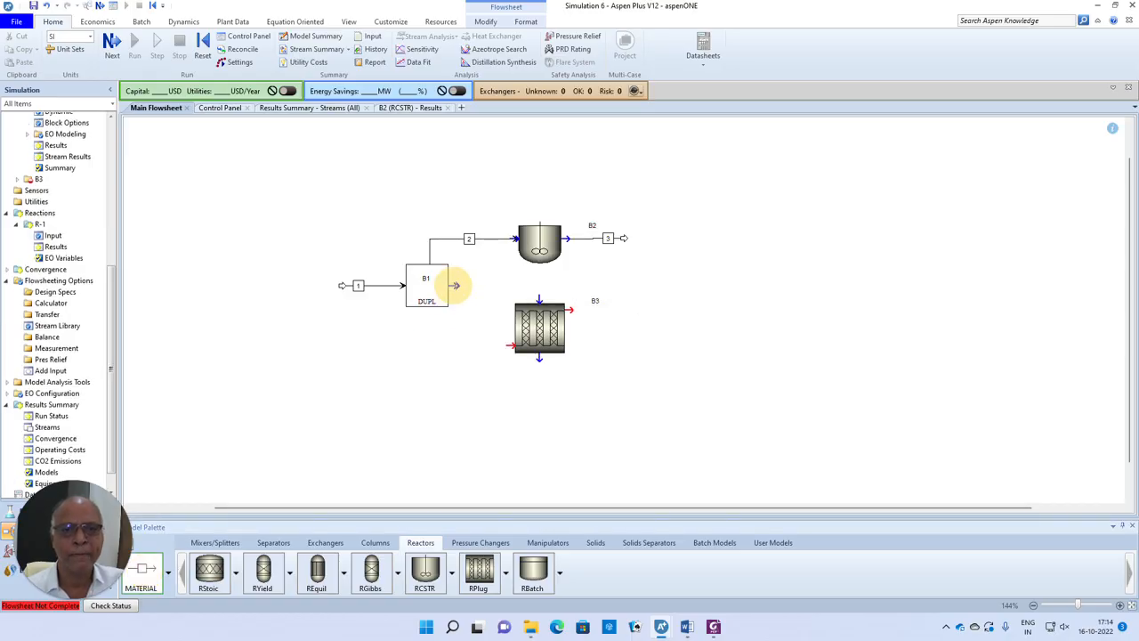
{"action": "left_click", "coordinate": [454, 285]}
{"action": "left_click", "coordinate": [539, 300]}
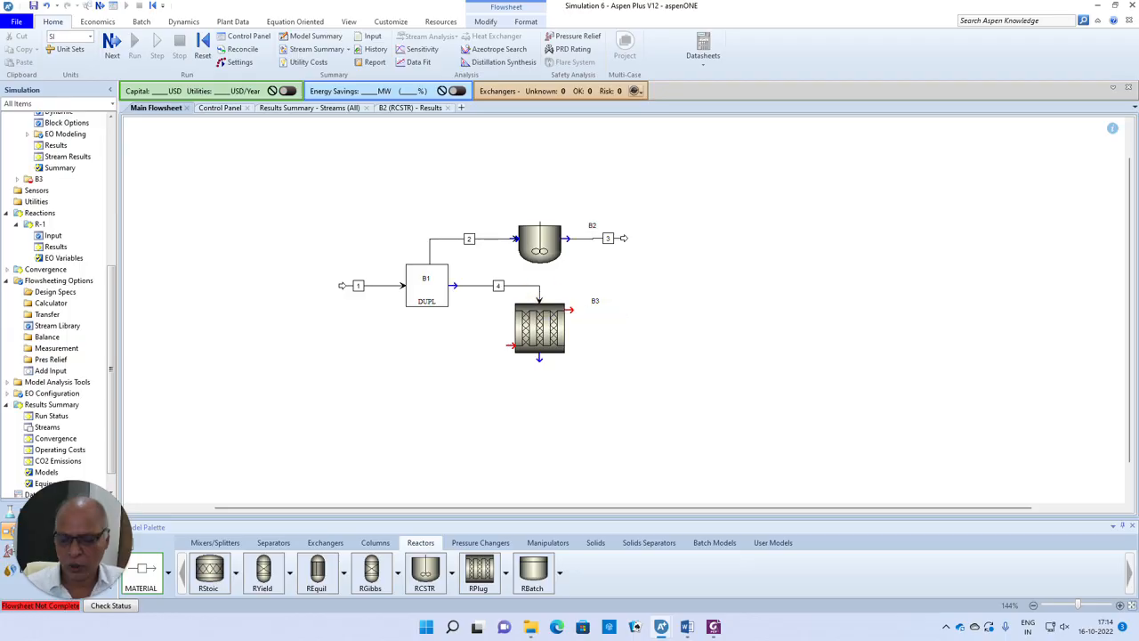
{"action": "right_click", "coordinate": [513, 286]}
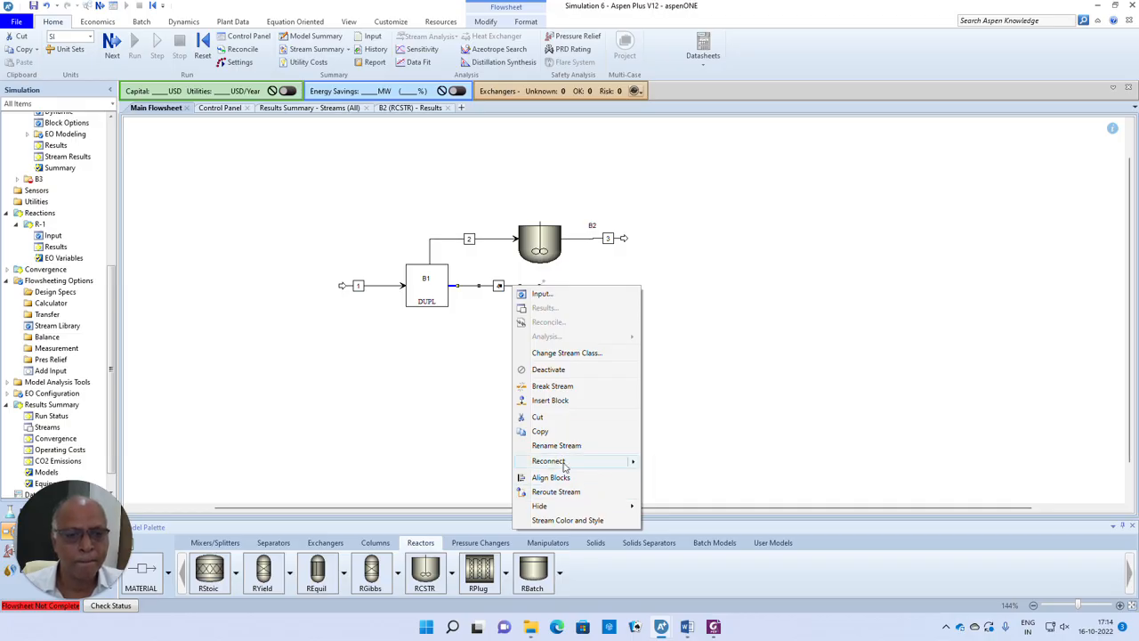
{"action": "mouse_move", "coordinate": [566, 462]}
{"action": "left_click", "coordinate": [695, 464]}
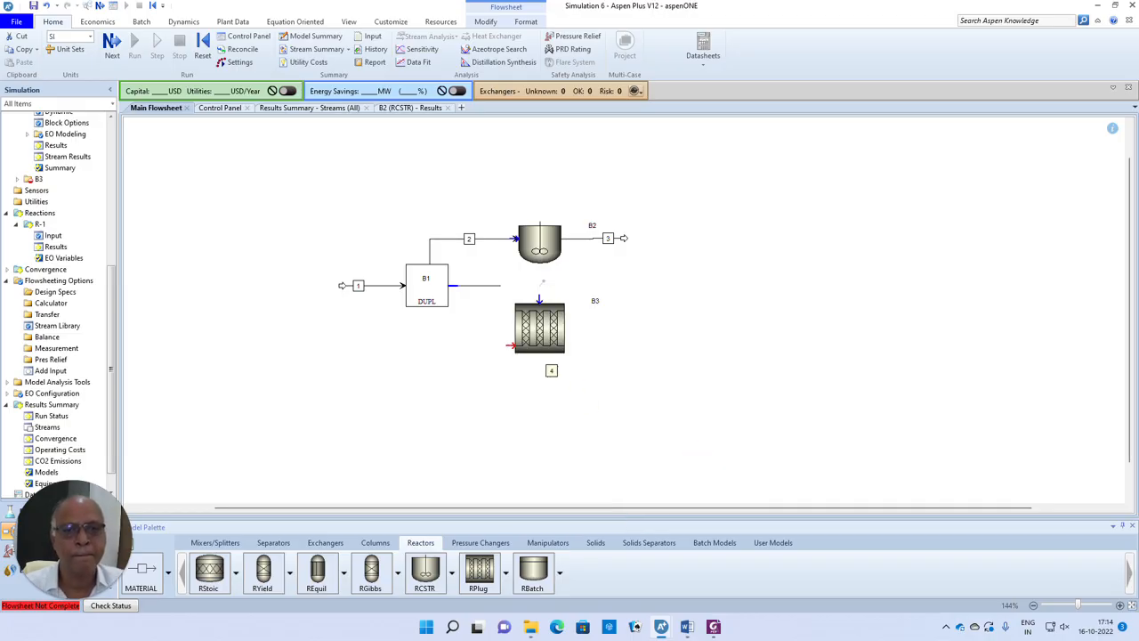
{"action": "left_click", "coordinate": [511, 345]}
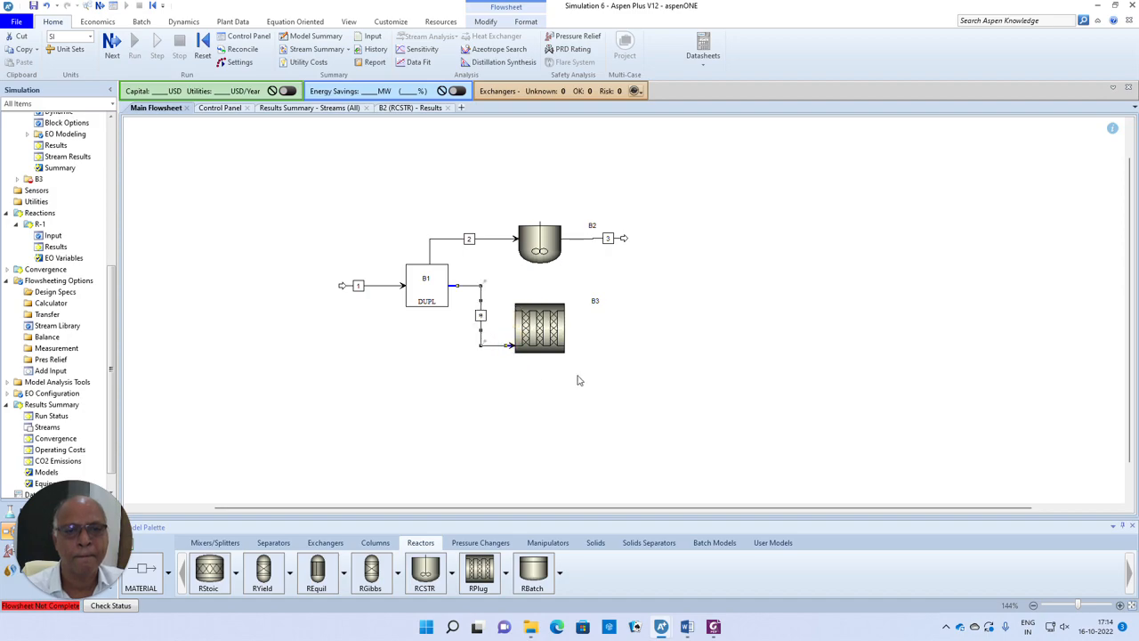
- Add a material product stream leaving the required outlet of plug-flow reactor B3
{"action": "left_click", "coordinate": [141, 583]}
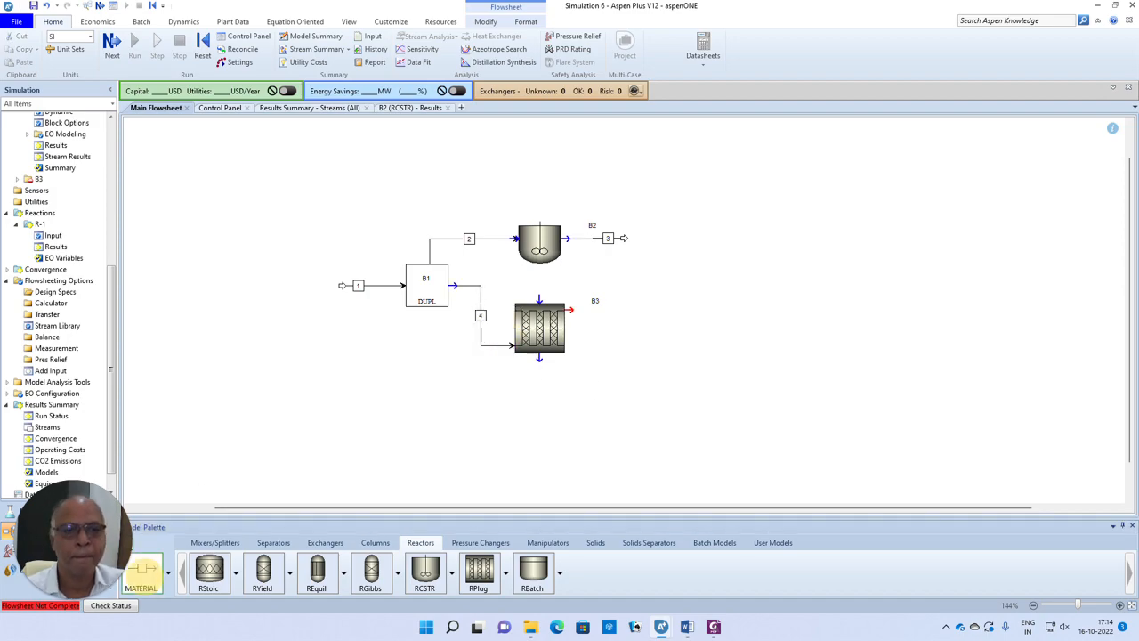
{"action": "left_click", "coordinate": [573, 309]}
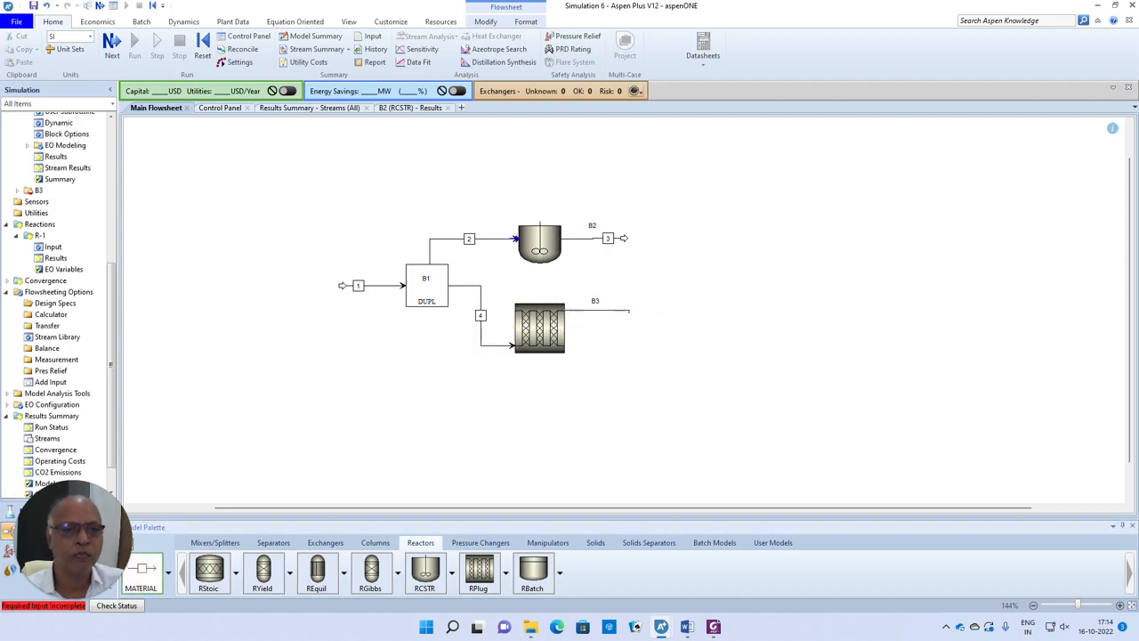
{"action": "left_click", "coordinate": [634, 309]}
{"action": "right_click", "coordinate": [687, 250]}
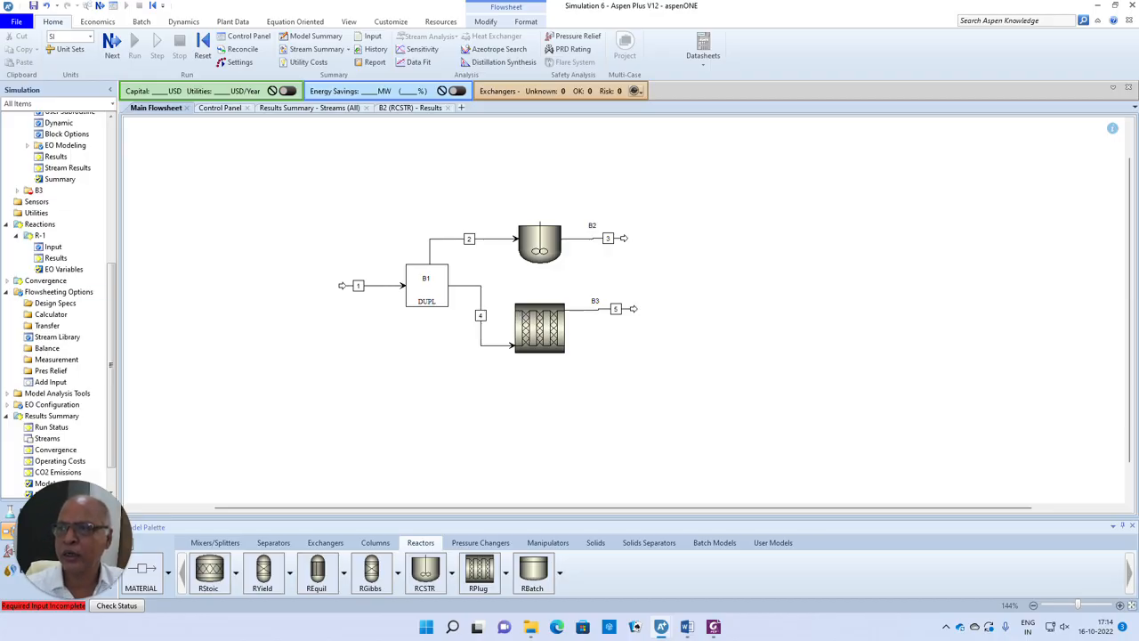
- Specify B3 as a reactor with specified temperature, held constant at 1150 K
{"action": "left_click", "coordinate": [113, 45]}
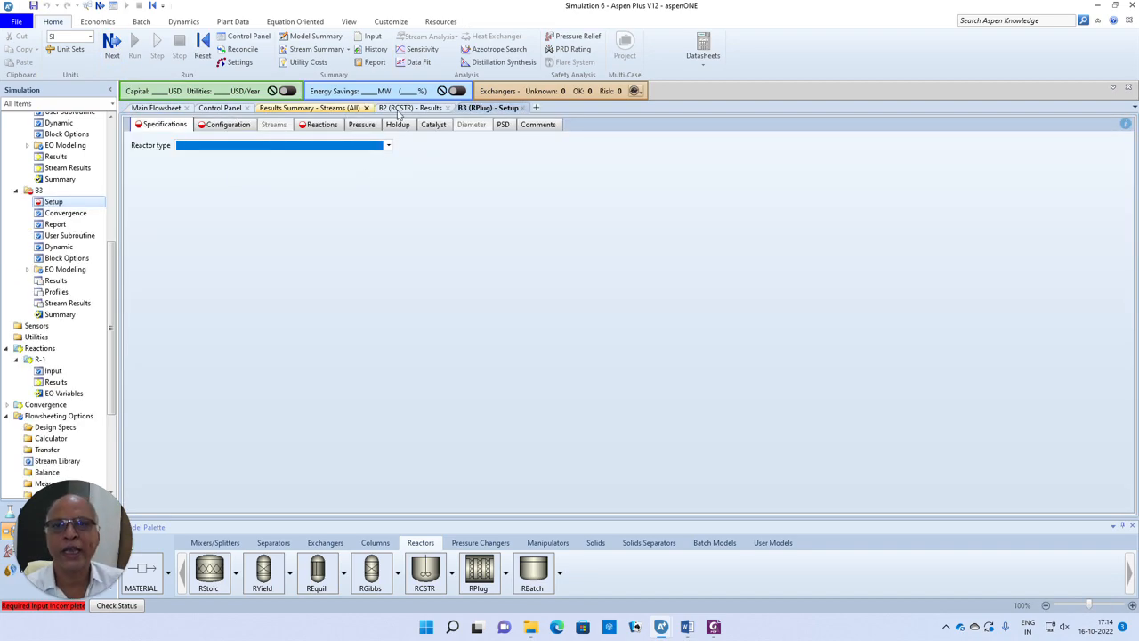
{"action": "left_click", "coordinate": [388, 146]}
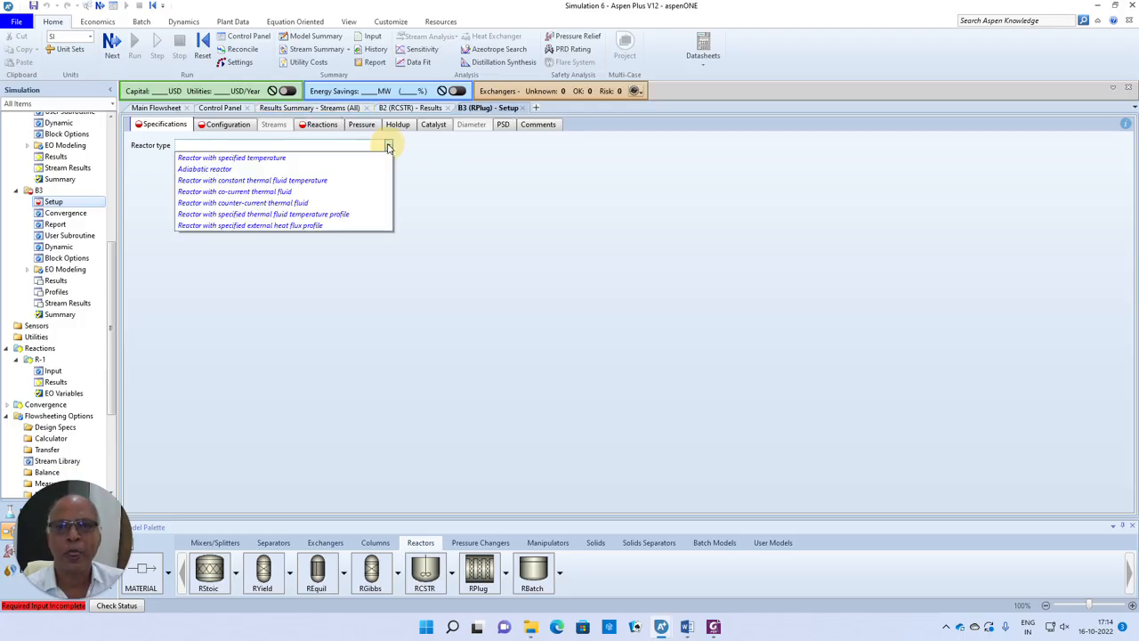
{"action": "left_click", "coordinate": [261, 158]}
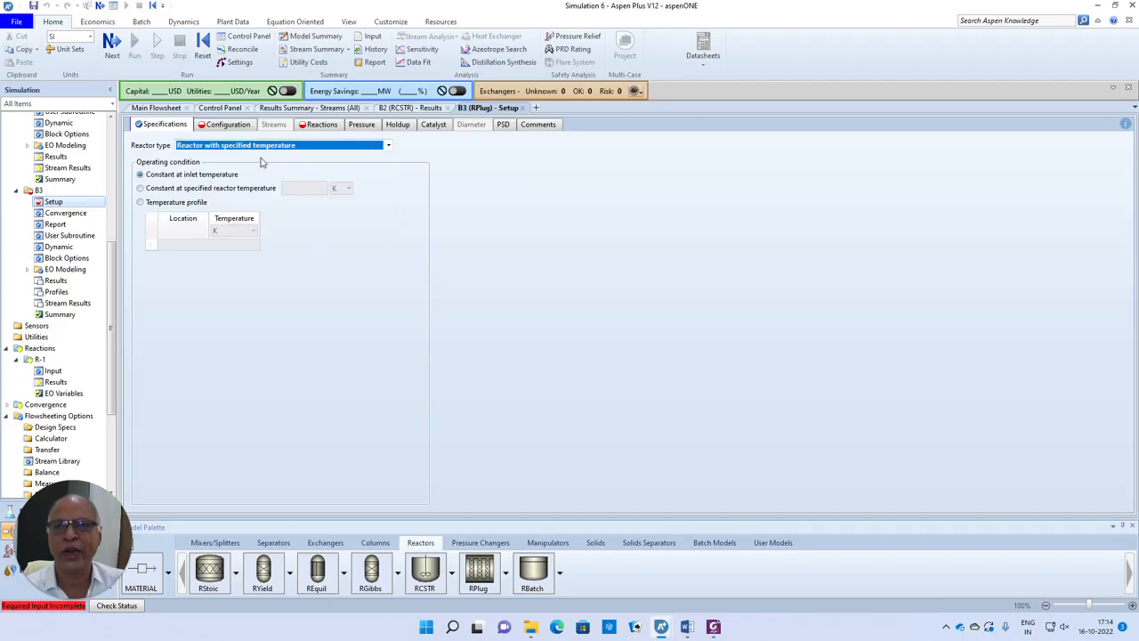
{"action": "left_click", "coordinate": [140, 188]}
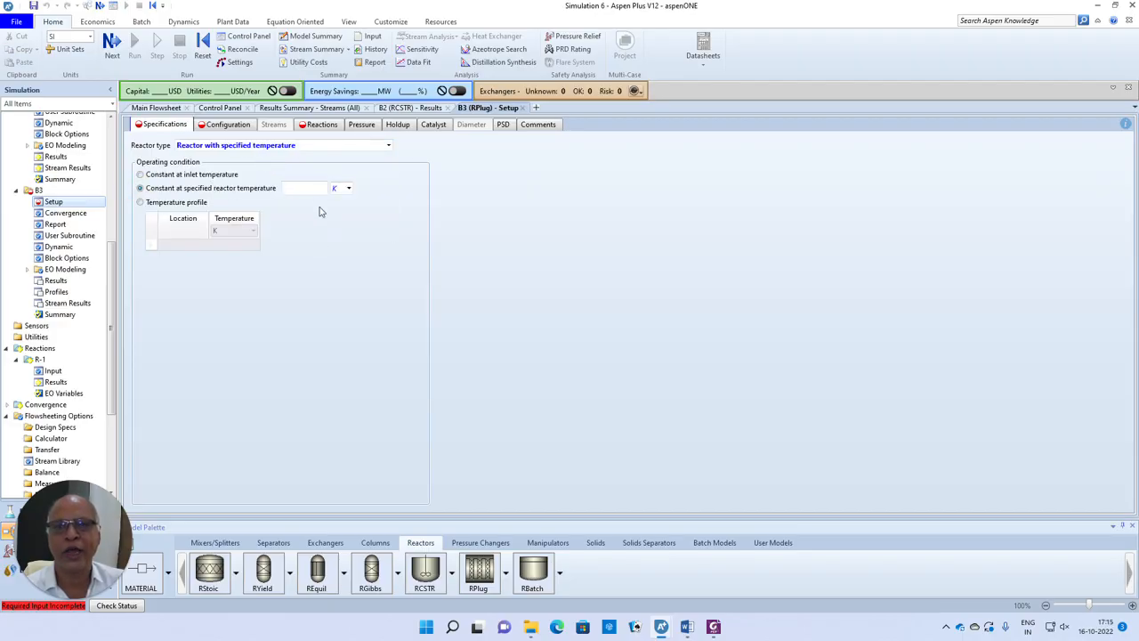
{"action": "left_click", "coordinate": [319, 188]}
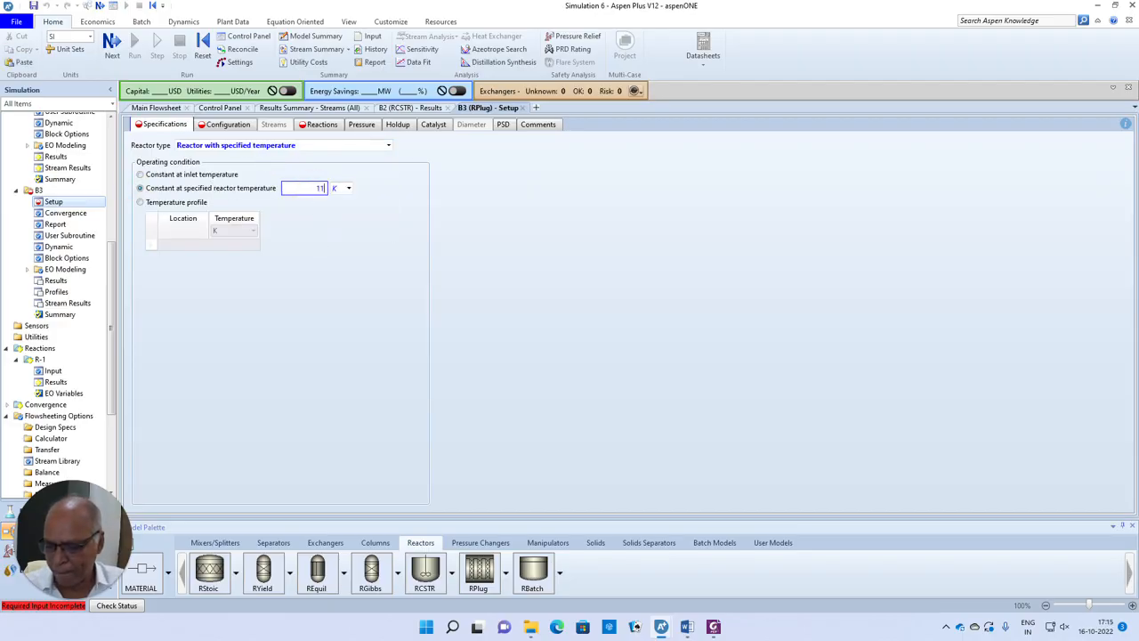
{"action": "left_click", "coordinate": [387, 244]}
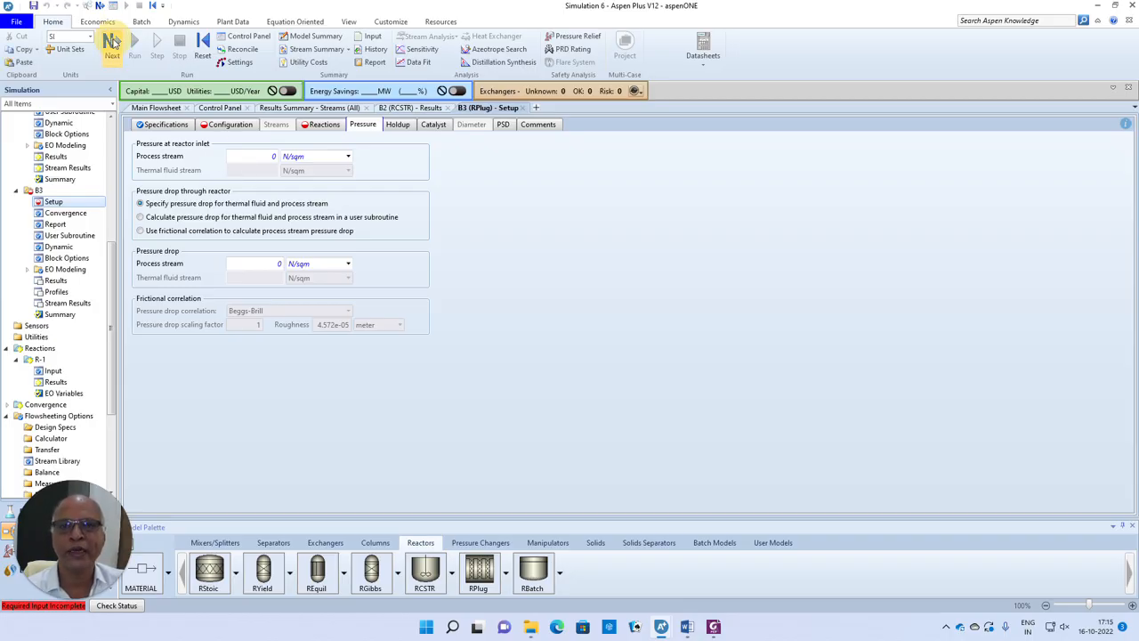
- Set the plug-flow reactor B3's length to 3 m and its diameter to 1.128 m
{"action": "left_click", "coordinate": [112, 42]}
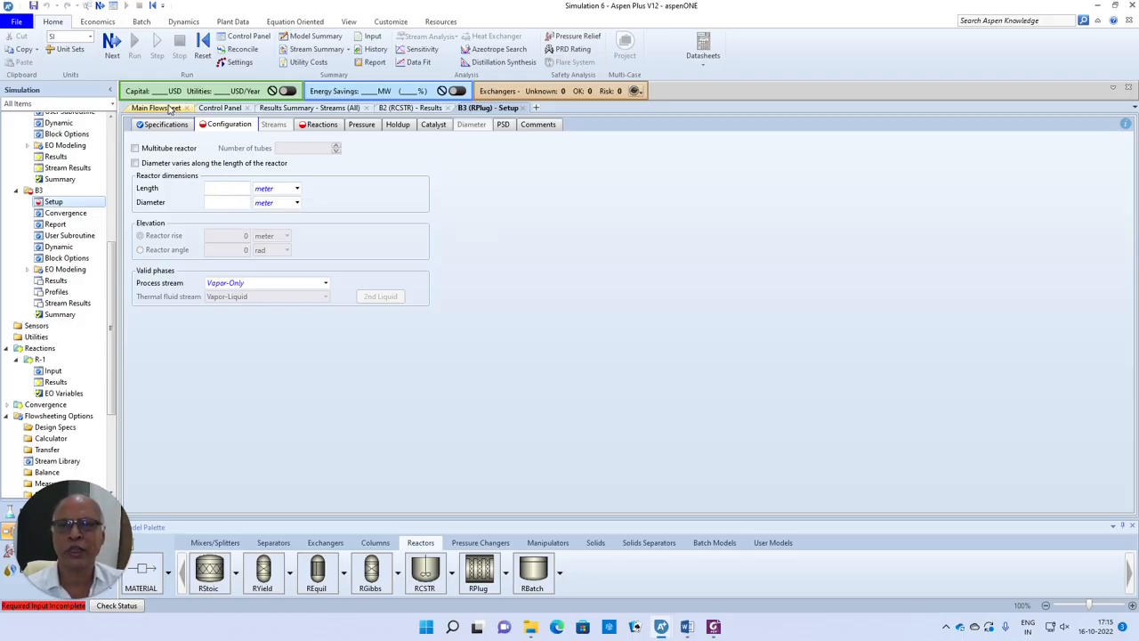
{"action": "left_click", "coordinate": [233, 191]}
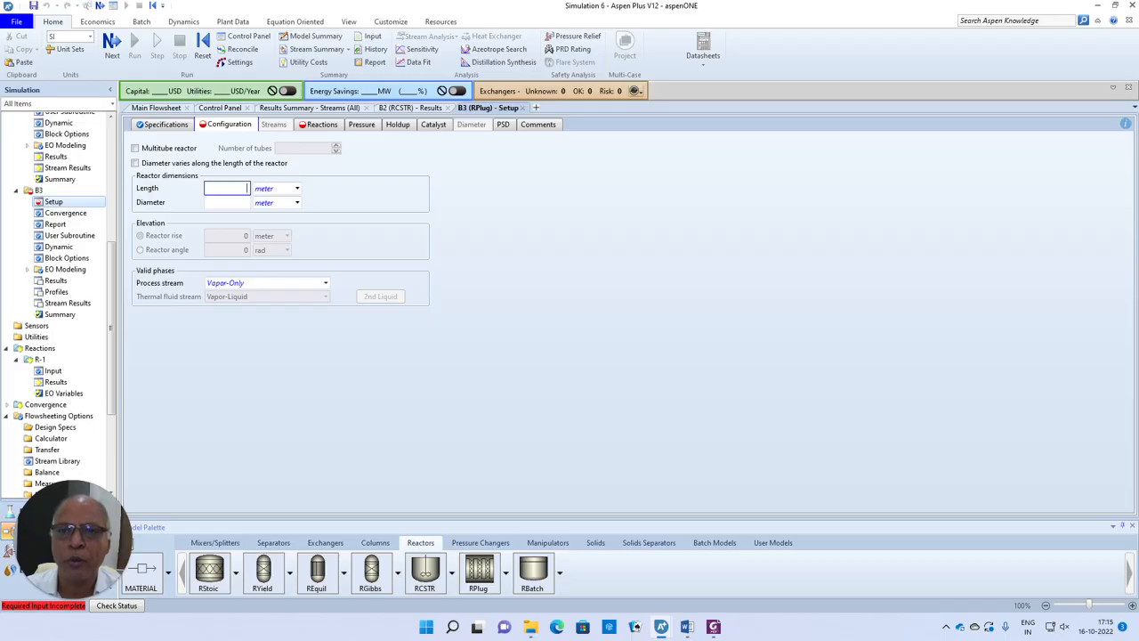
{"action": "type", "text": "3"}
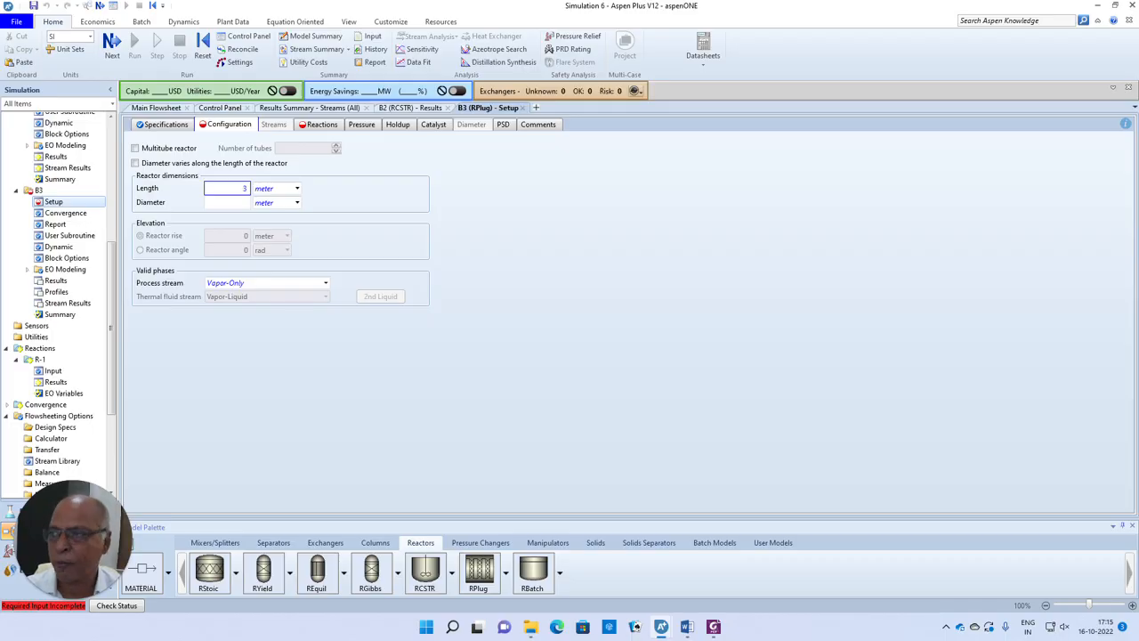
{"action": "left_click", "coordinate": [236, 204]}
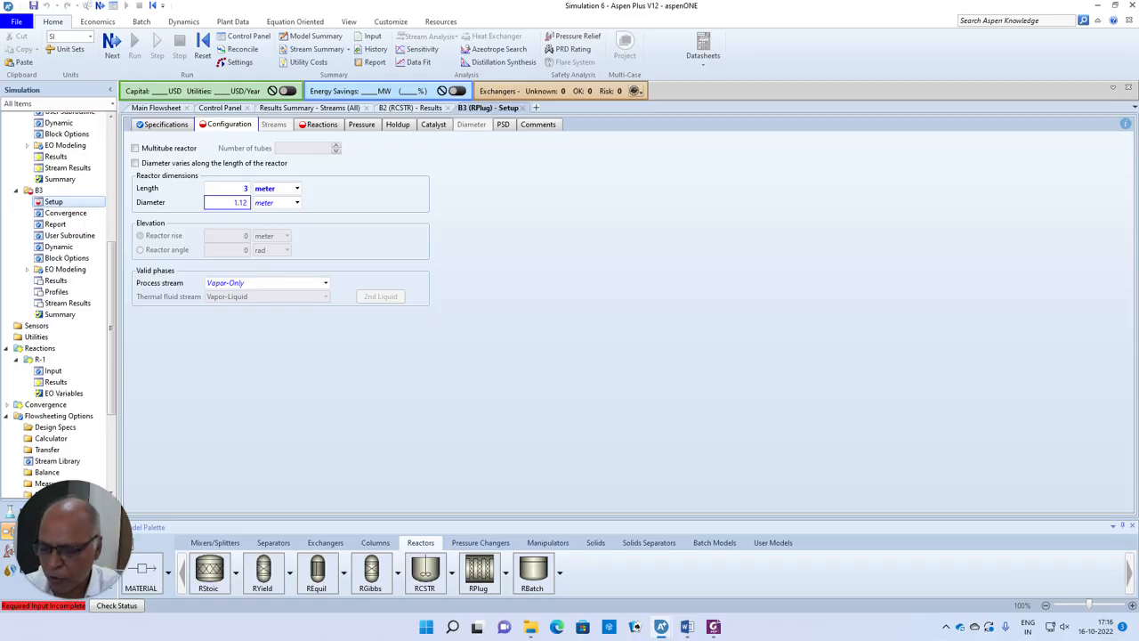
{"action": "type", "text": "8"}
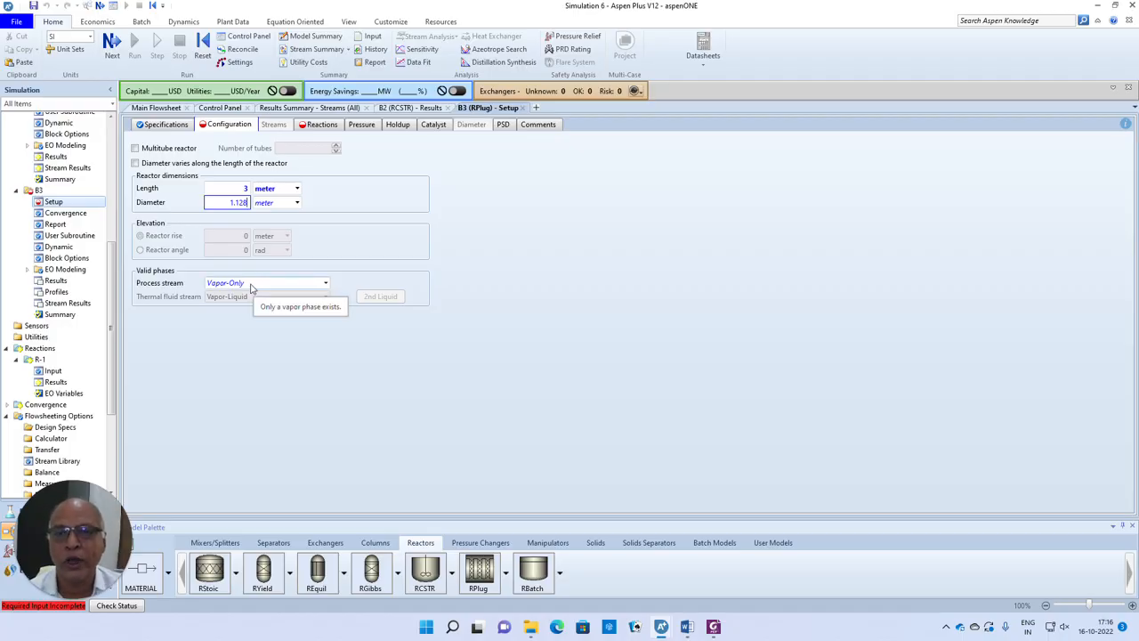
{"action": "left_click", "coordinate": [268, 339]}
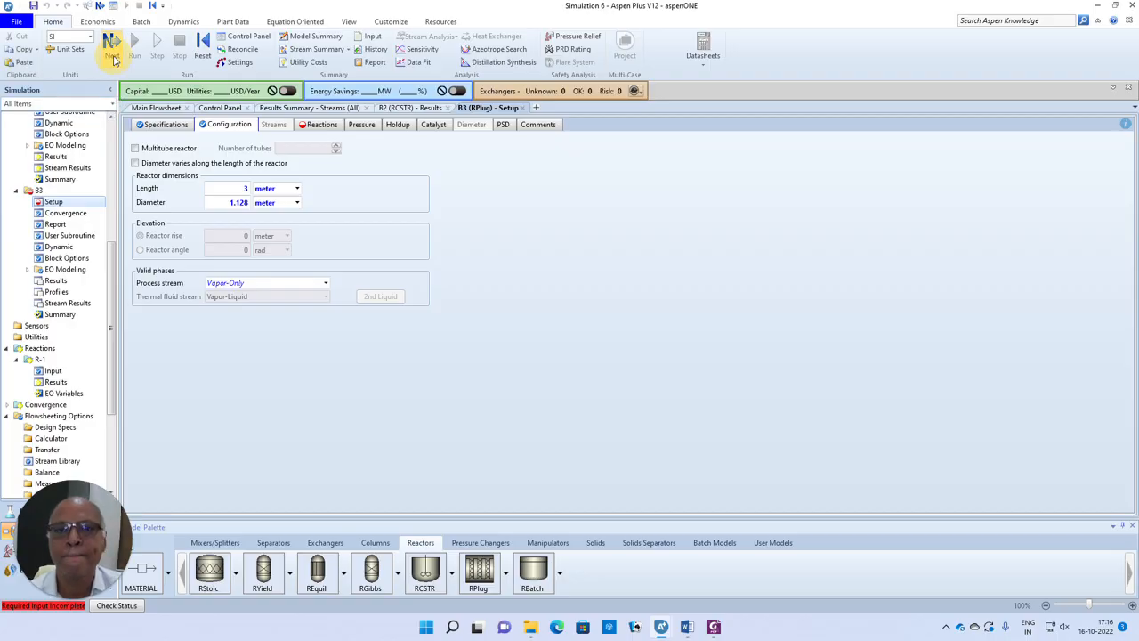
- Include reaction set R-1 in reactor B3 without running the simulation yet
{"action": "left_click", "coordinate": [112, 55]}
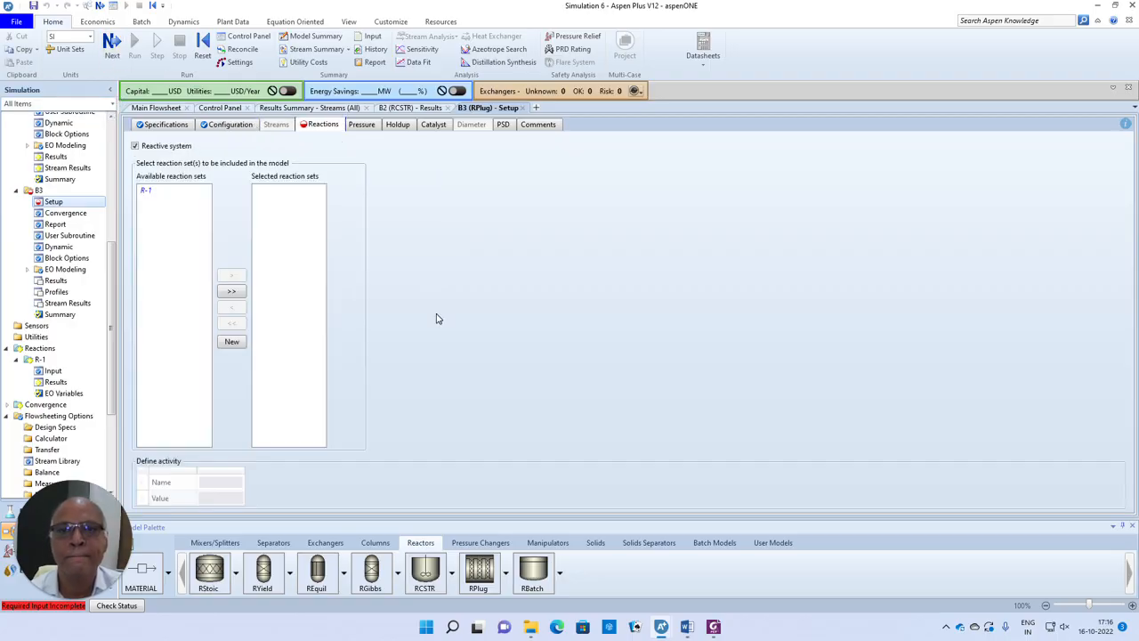
{"action": "left_click", "coordinate": [151, 193]}
{"action": "left_click", "coordinate": [230, 278]}
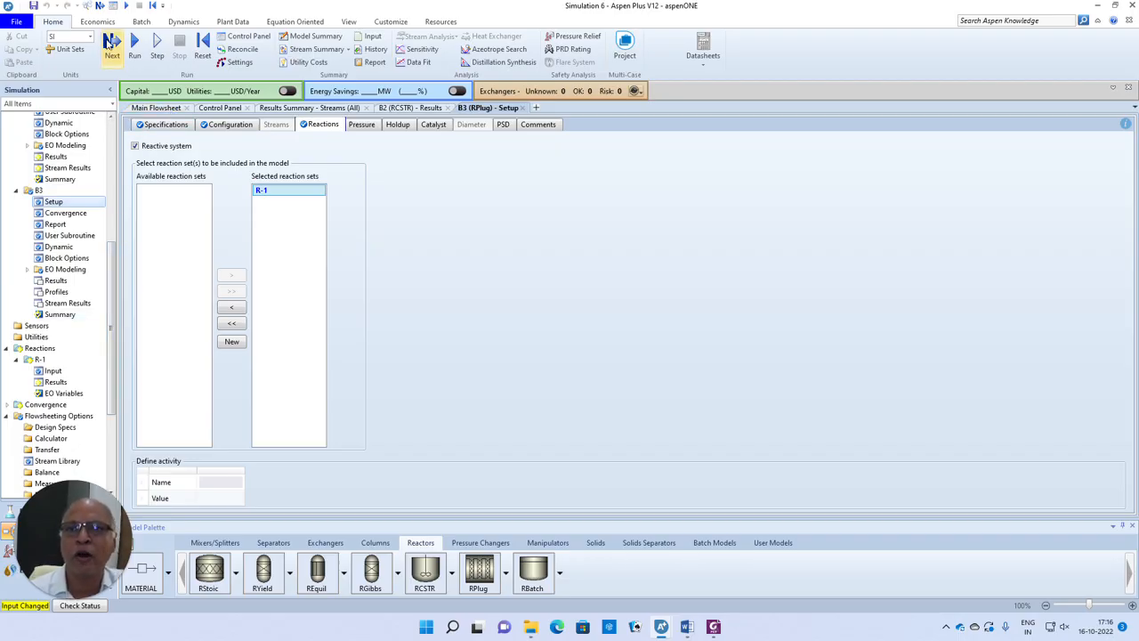
{"action": "left_click", "coordinate": [109, 42]}
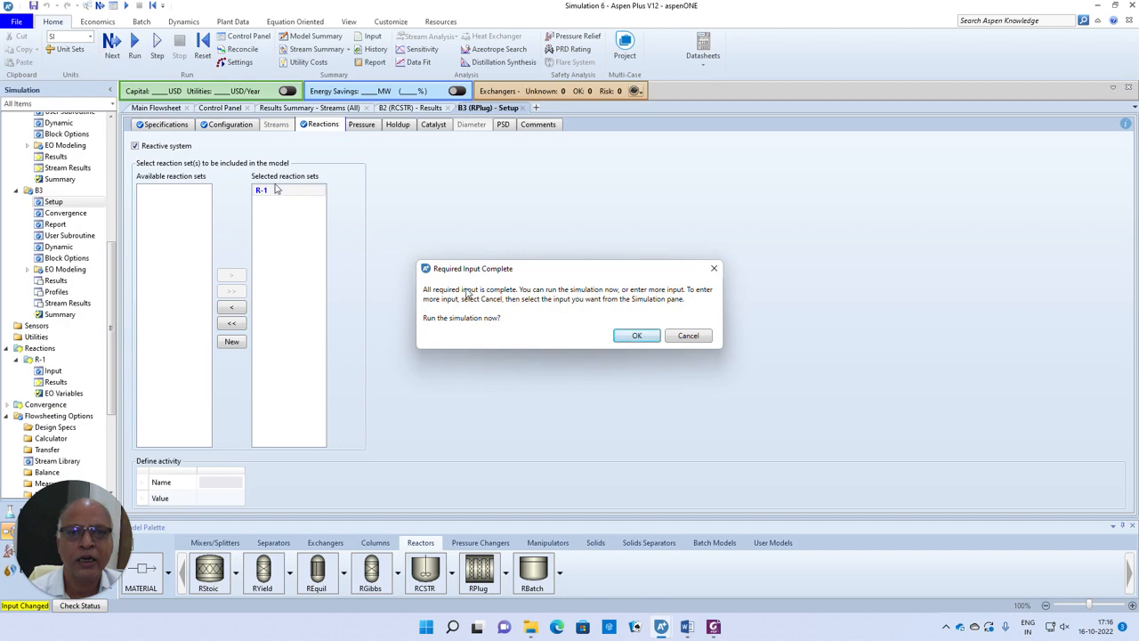
{"action": "left_click", "coordinate": [674, 335]}
- Set the volume of CSTR block B2 to 3 cum
{"action": "left_click", "coordinate": [155, 108]}
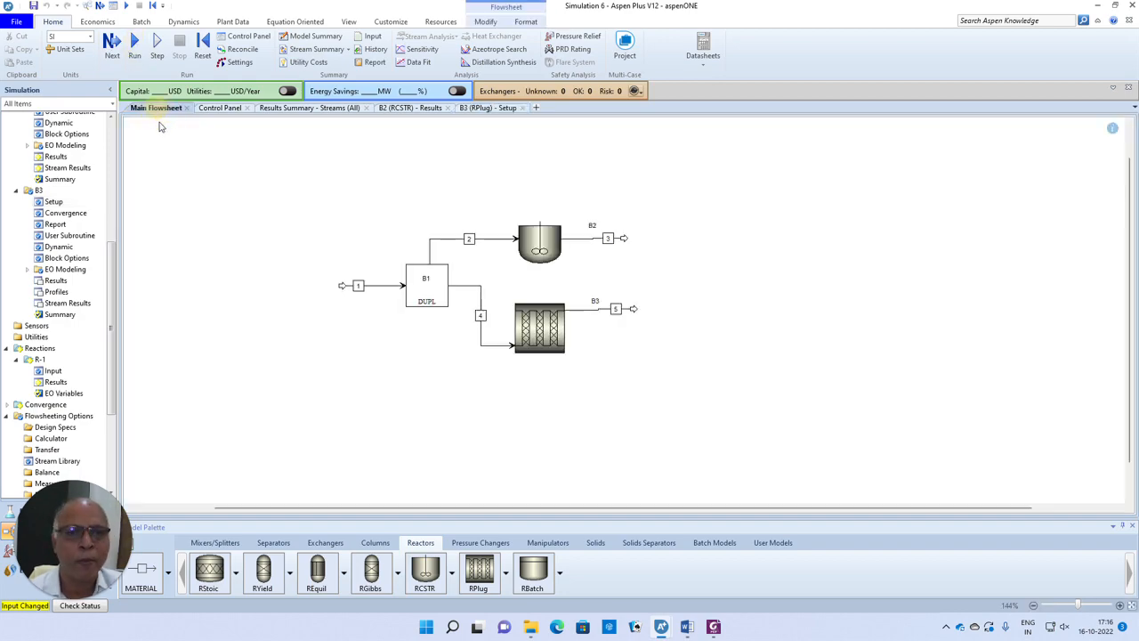
{"action": "double_click", "coordinate": [521, 242]}
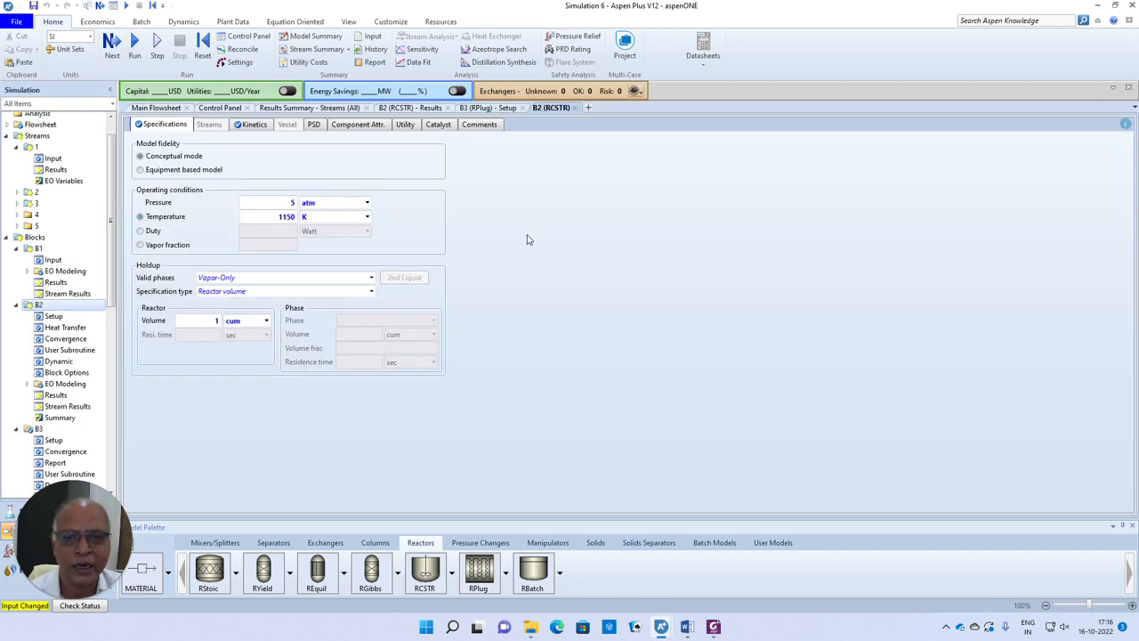
{"action": "double_click", "coordinate": [213, 322]}
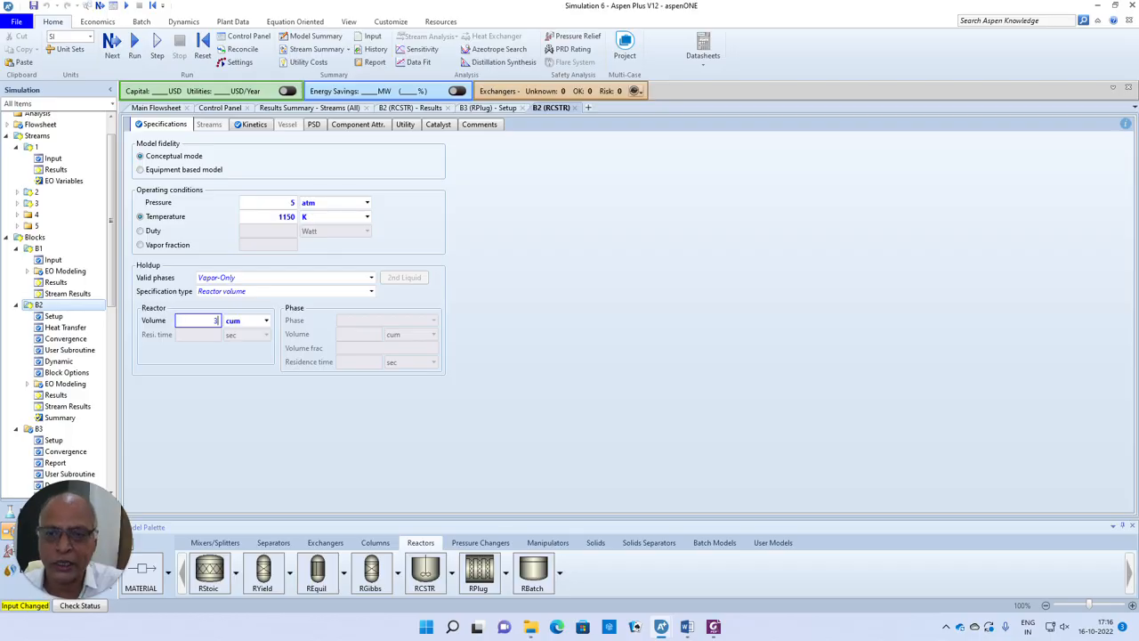
{"action": "left_click", "coordinate": [445, 436]}
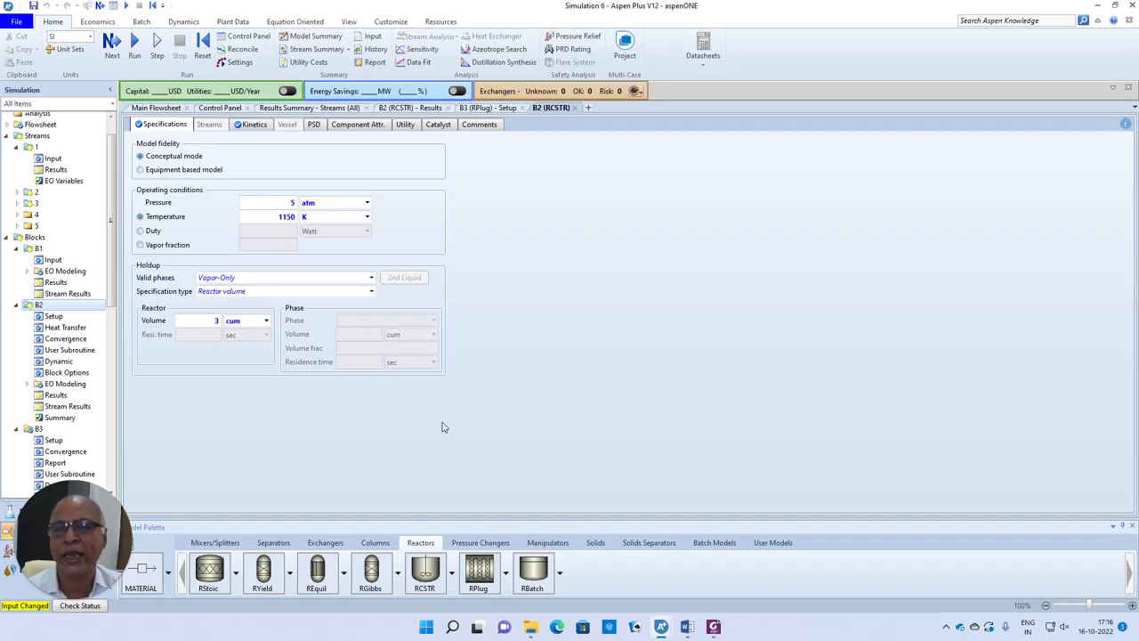
- Check plug-flow reactor B3's temperature specification and dimensions, and run the simulation
{"action": "left_click", "coordinate": [164, 109]}
{"action": "left_click", "coordinate": [530, 338]}
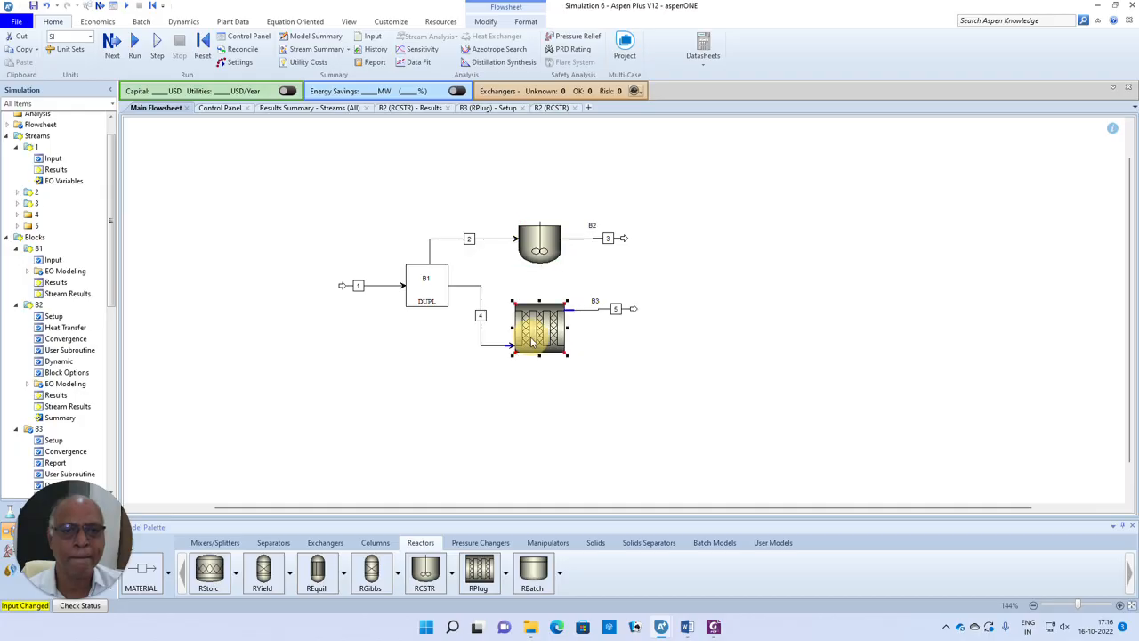
{"action": "double_click", "coordinate": [530, 338]}
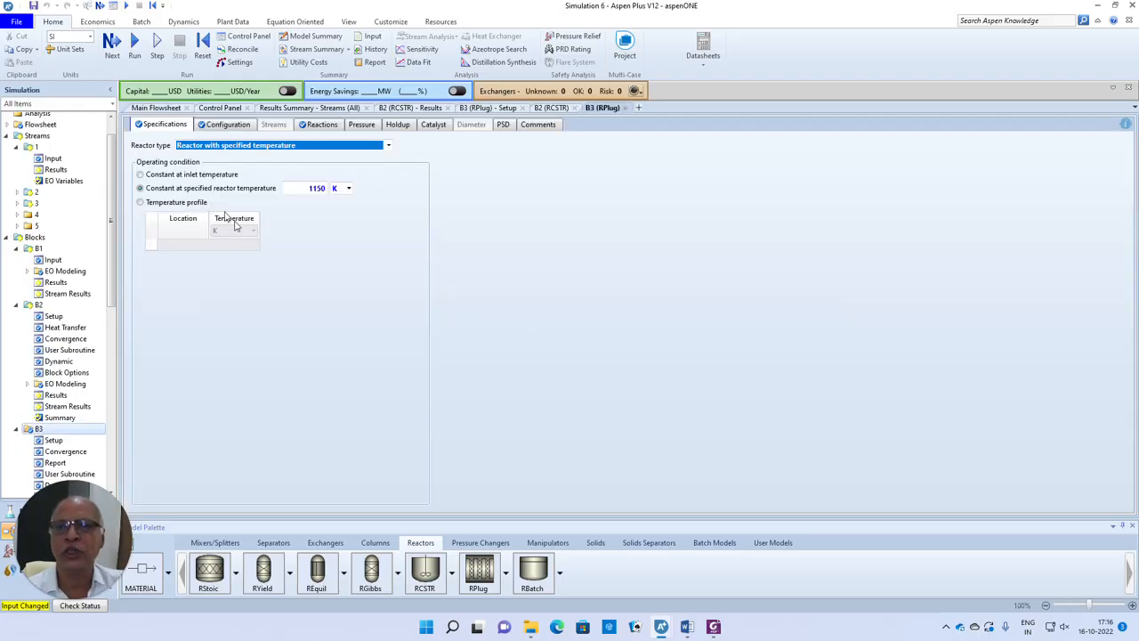
{"action": "left_click", "coordinate": [225, 125]}
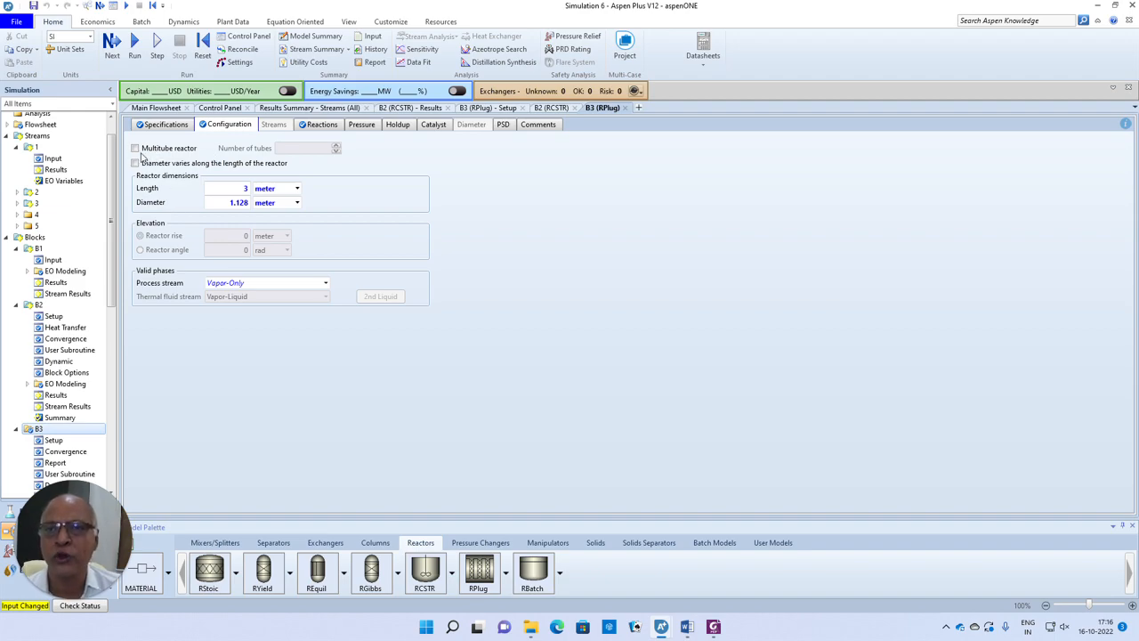
{"action": "mouse_move", "coordinate": [322, 153]}
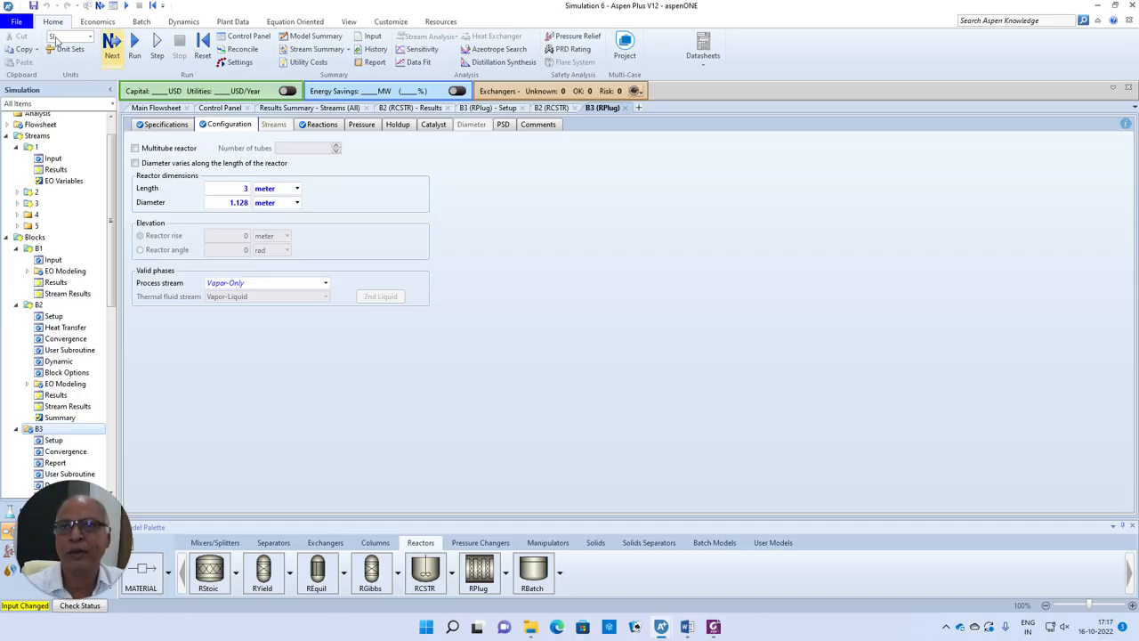
{"action": "left_click", "coordinate": [112, 44]}
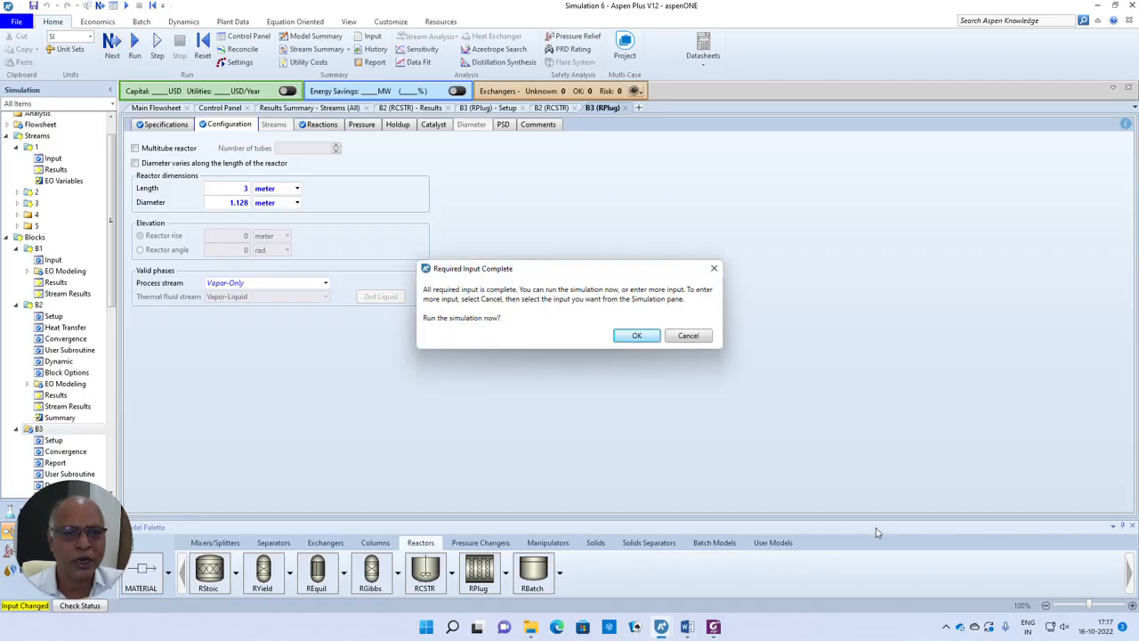
{"action": "left_click", "coordinate": [637, 336]}
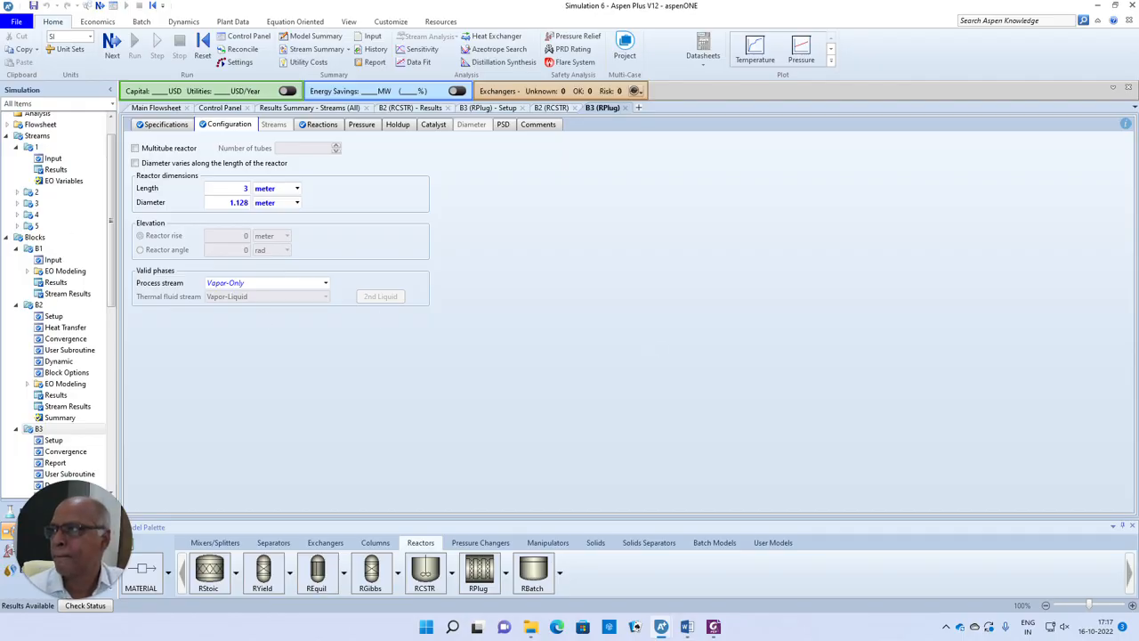
- Check the run messages, then display the component mole flows in the stream results of CSTR block B2
{"action": "left_click", "coordinate": [219, 108]}
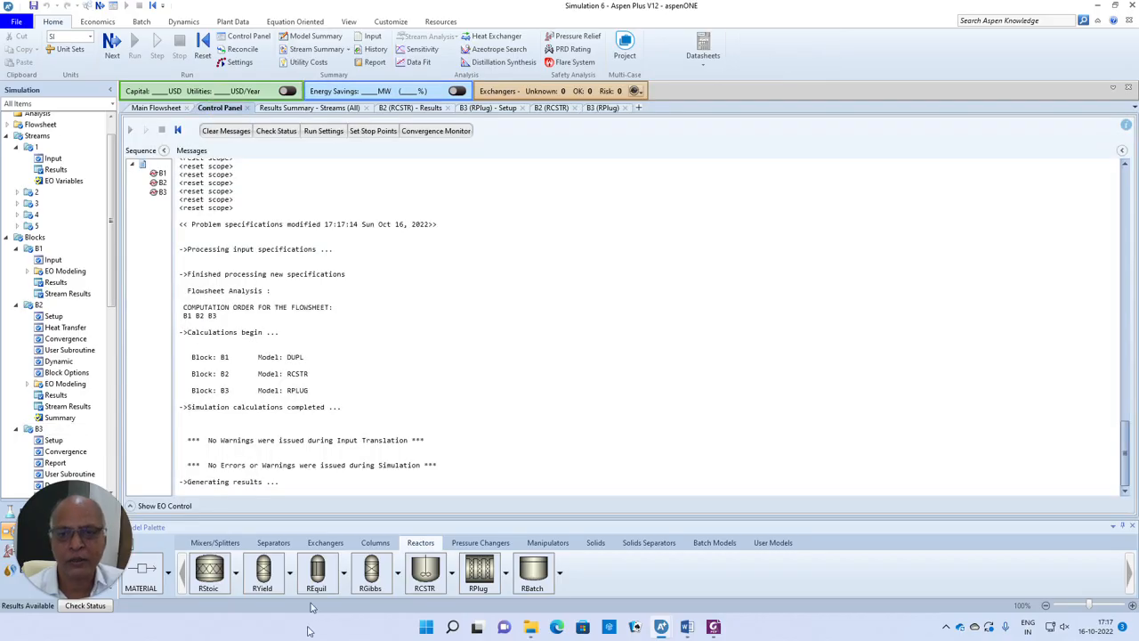
{"action": "left_click", "coordinate": [156, 107]}
{"action": "left_click", "coordinate": [538, 241]}
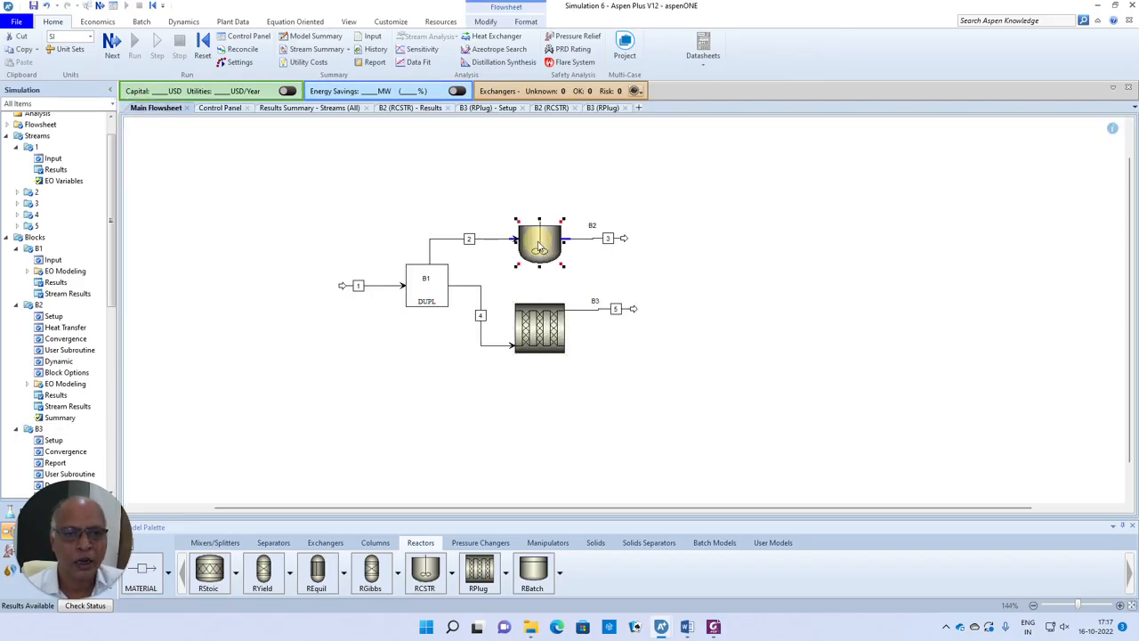
{"action": "right_click", "coordinate": [538, 241]}
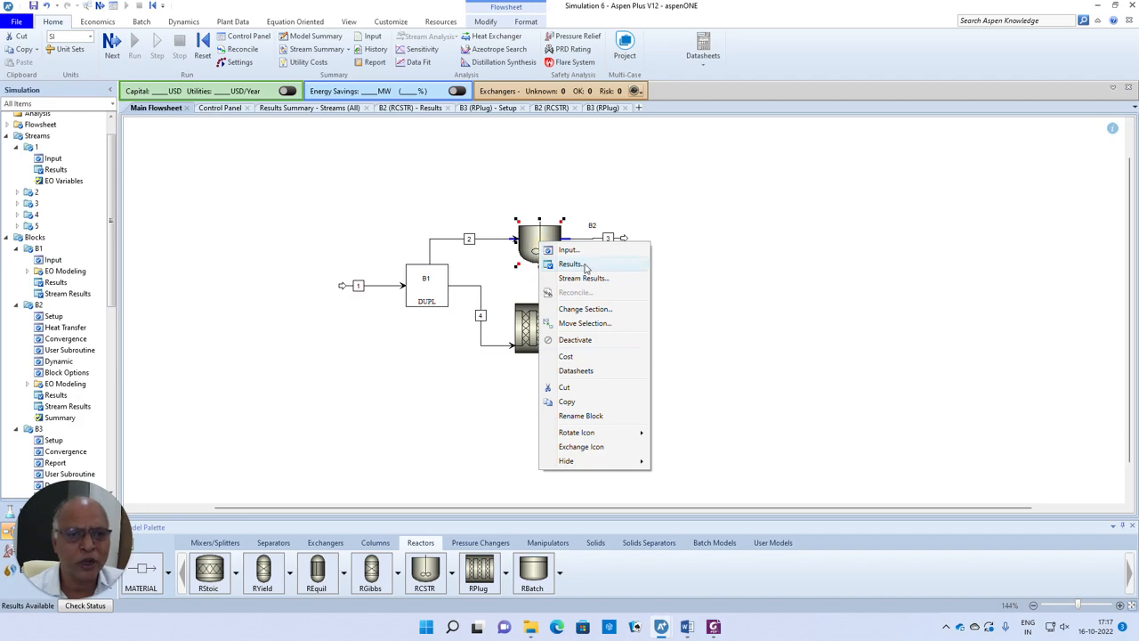
{"action": "left_click", "coordinate": [570, 264]}
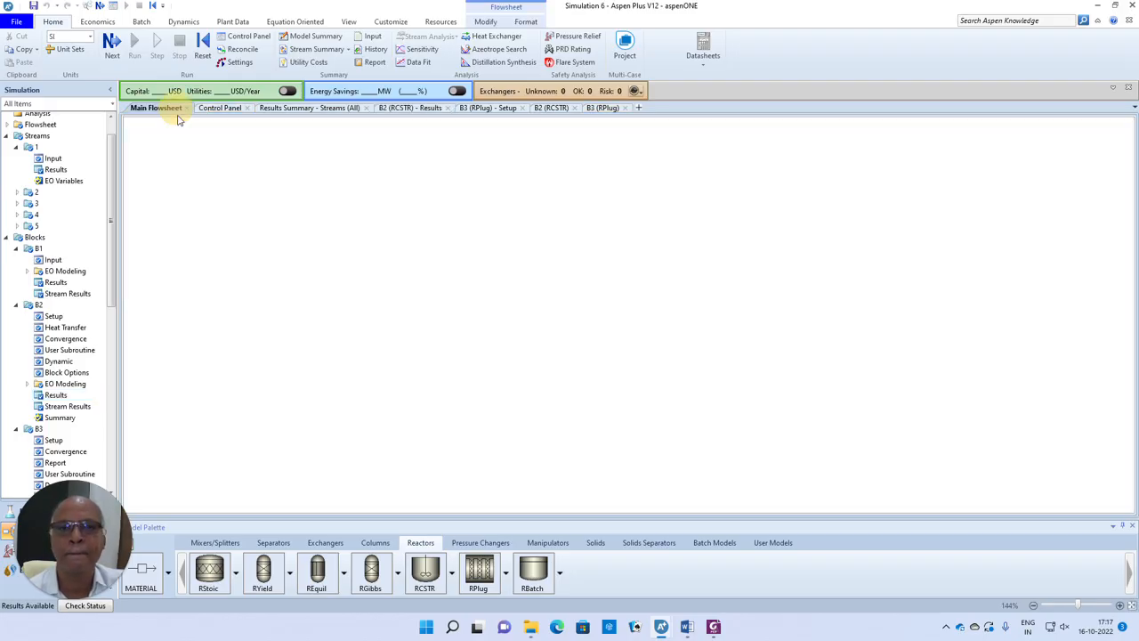
{"action": "left_click", "coordinate": [176, 109]}
{"action": "right_click", "coordinate": [537, 246]}
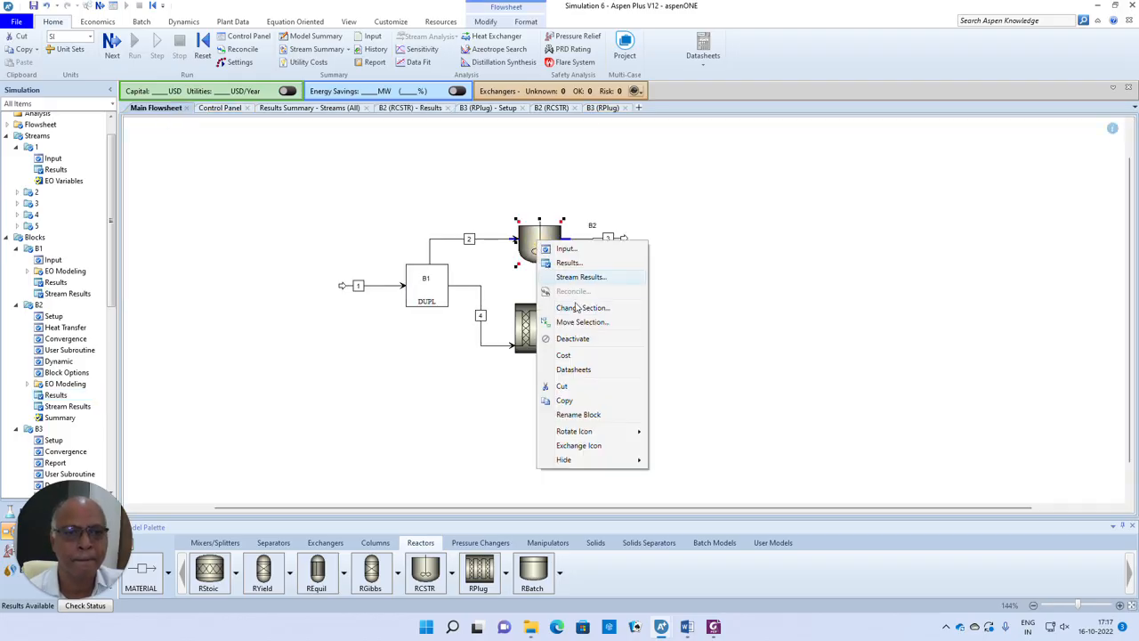
{"action": "left_click", "coordinate": [576, 275]}
{"action": "scroll", "coordinate": [524, 364], "scroll_direction": "down", "scroll_amount": 2}
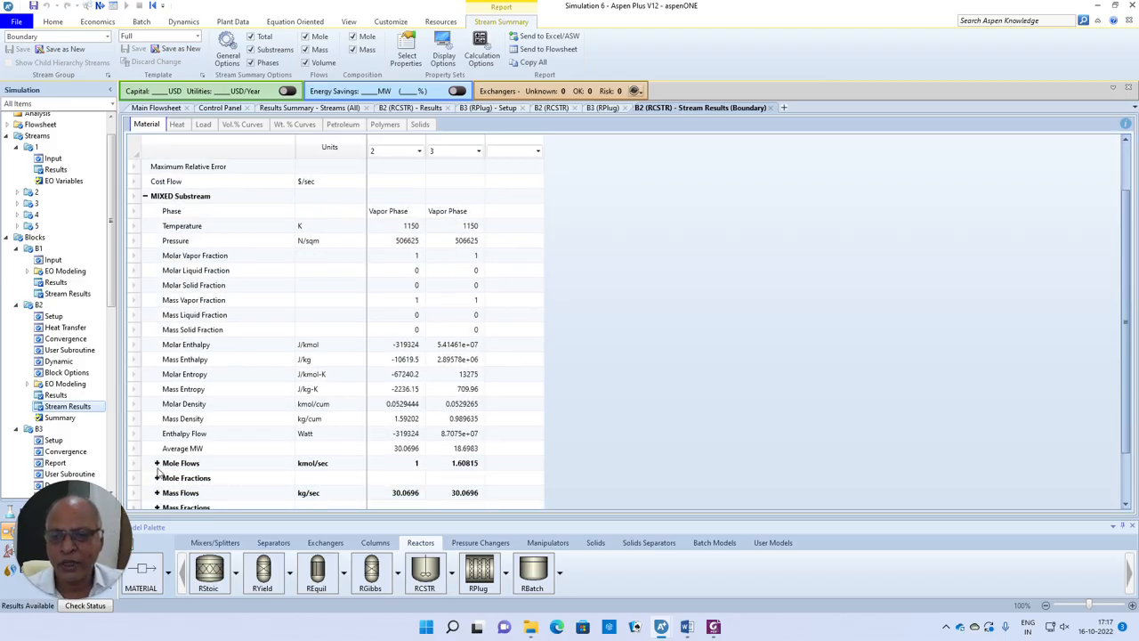
{"action": "left_click", "coordinate": [158, 463]}
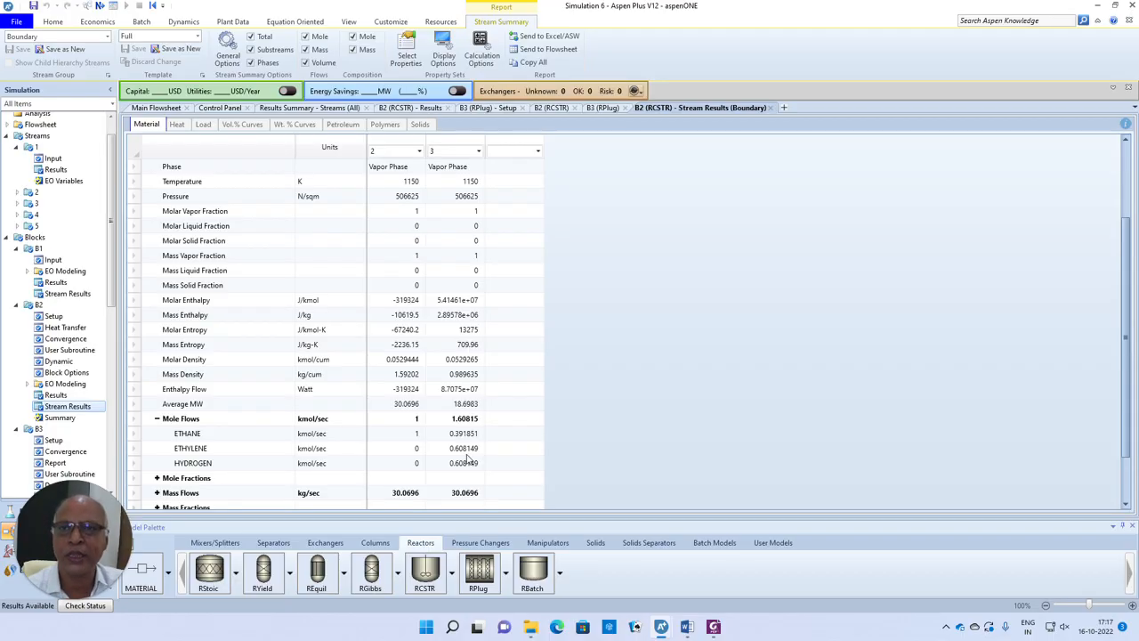
- Display the component mole flows in the stream results of plug-flow reactor B3 for streams 4 and 5
{"action": "left_click", "coordinate": [157, 108]}
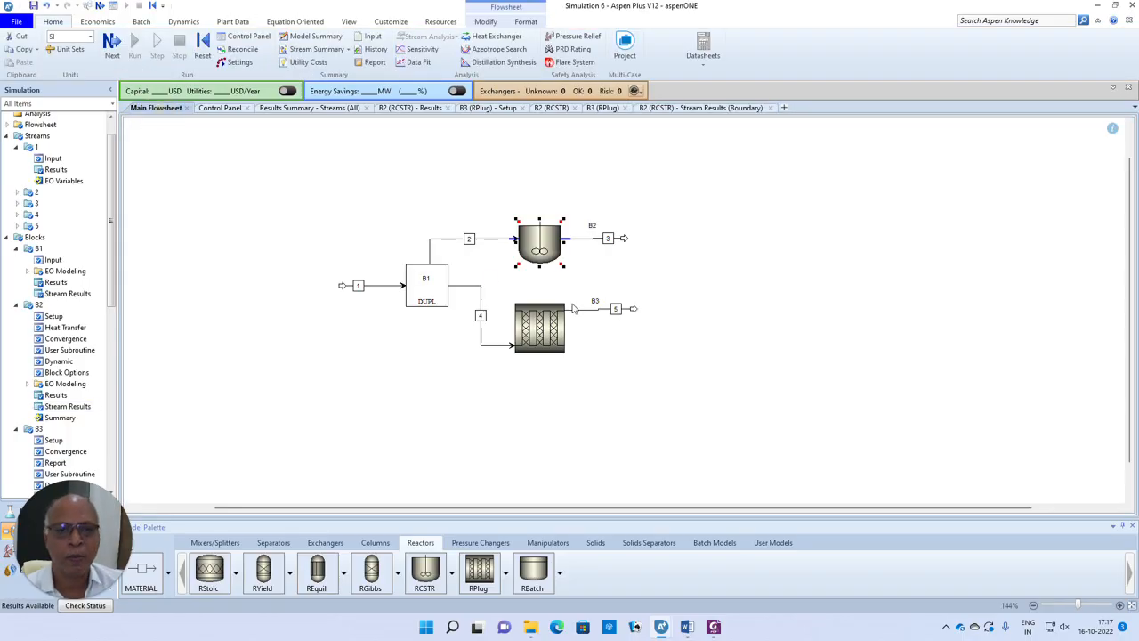
{"action": "left_click", "coordinate": [541, 332]}
{"action": "right_click", "coordinate": [541, 331]}
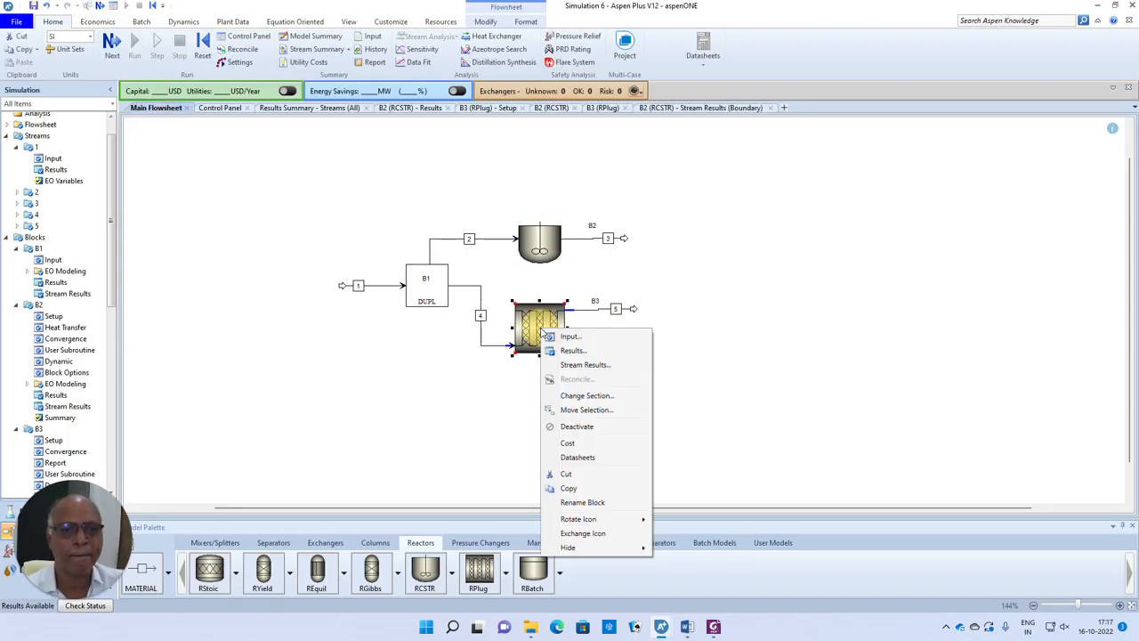
{"action": "left_click", "coordinate": [584, 366]}
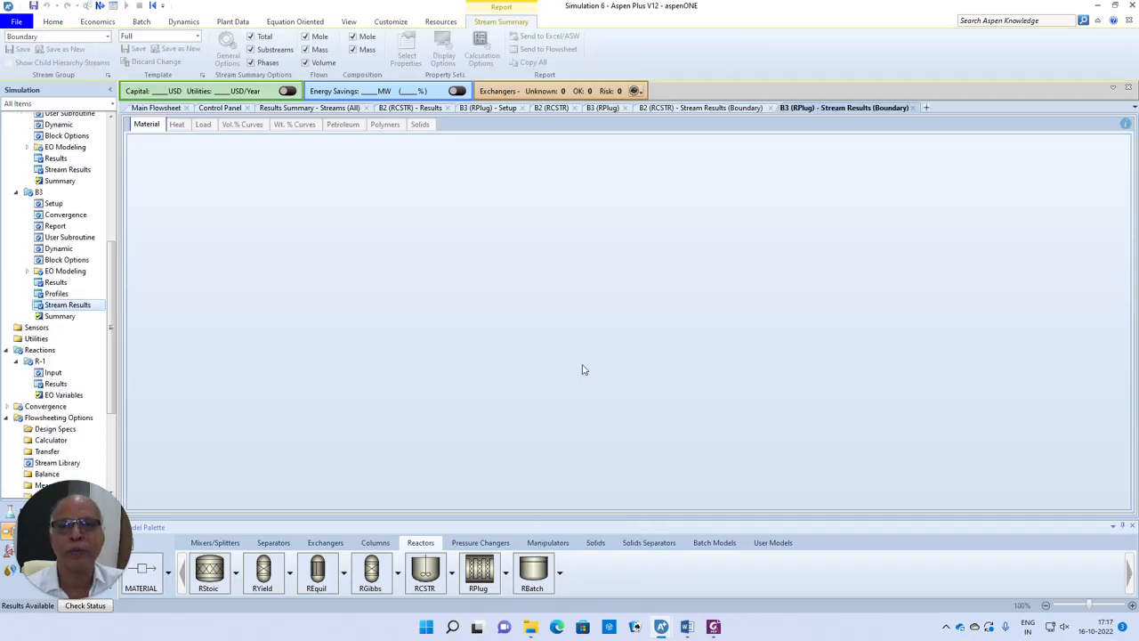
{"action": "scroll", "coordinate": [445, 310], "scroll_direction": "down", "scroll_amount": 3}
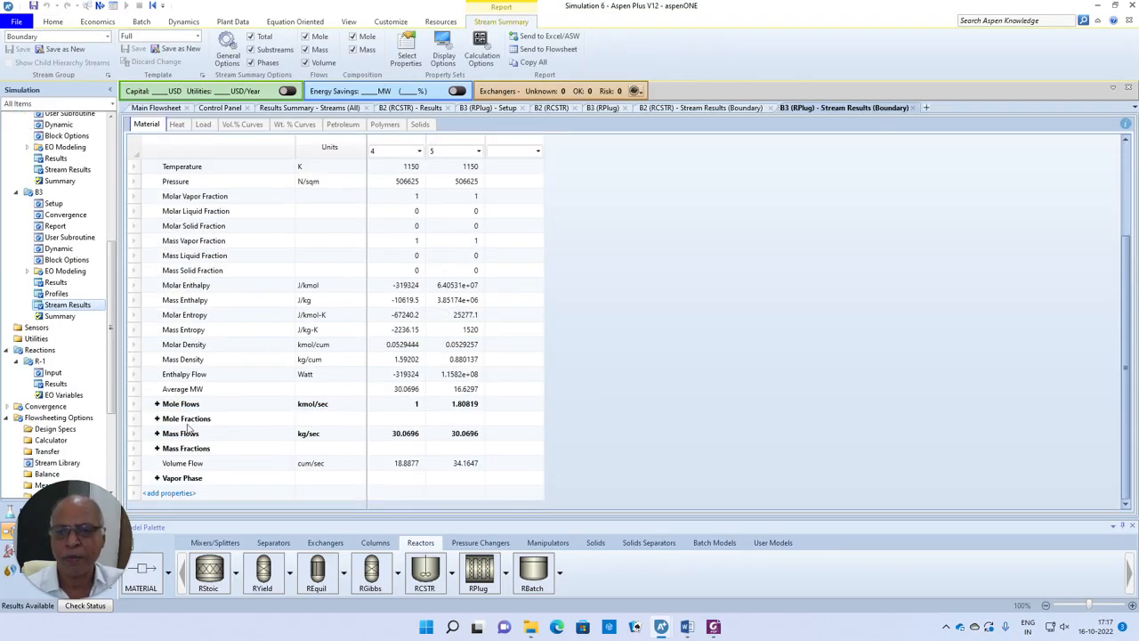
{"action": "left_click", "coordinate": [156, 404]}
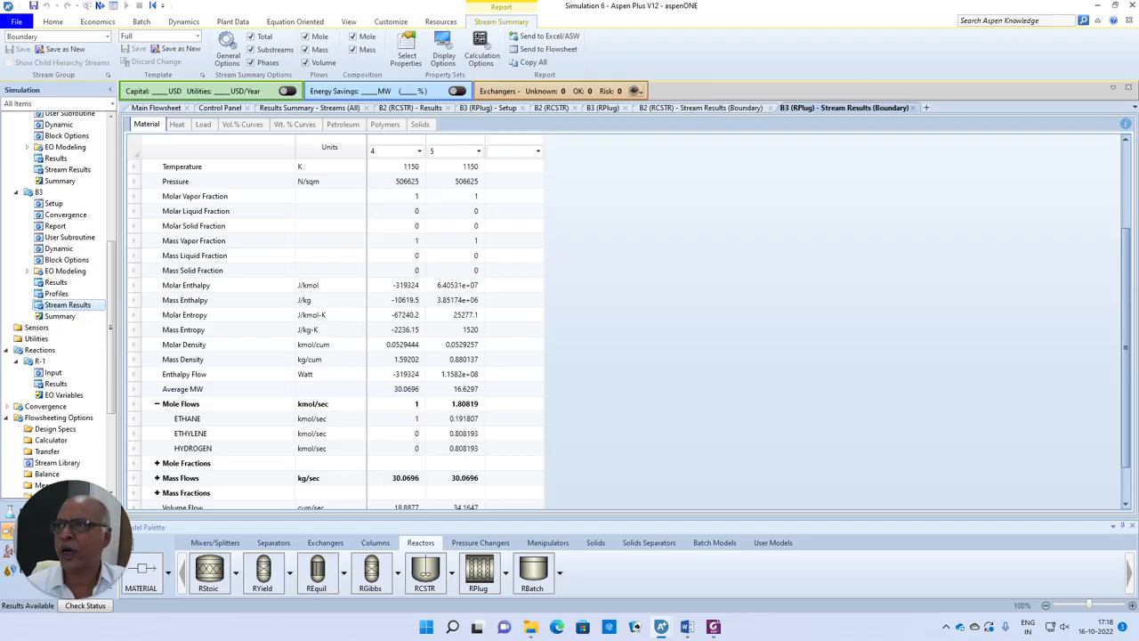
- Switch to the reactors.apwz simulation, maximize its window, and review the INPUT feed stream's specifications
{"action": "left_click_drag", "start_coordinate": [269, 104], "coordinate": [556, 46]}
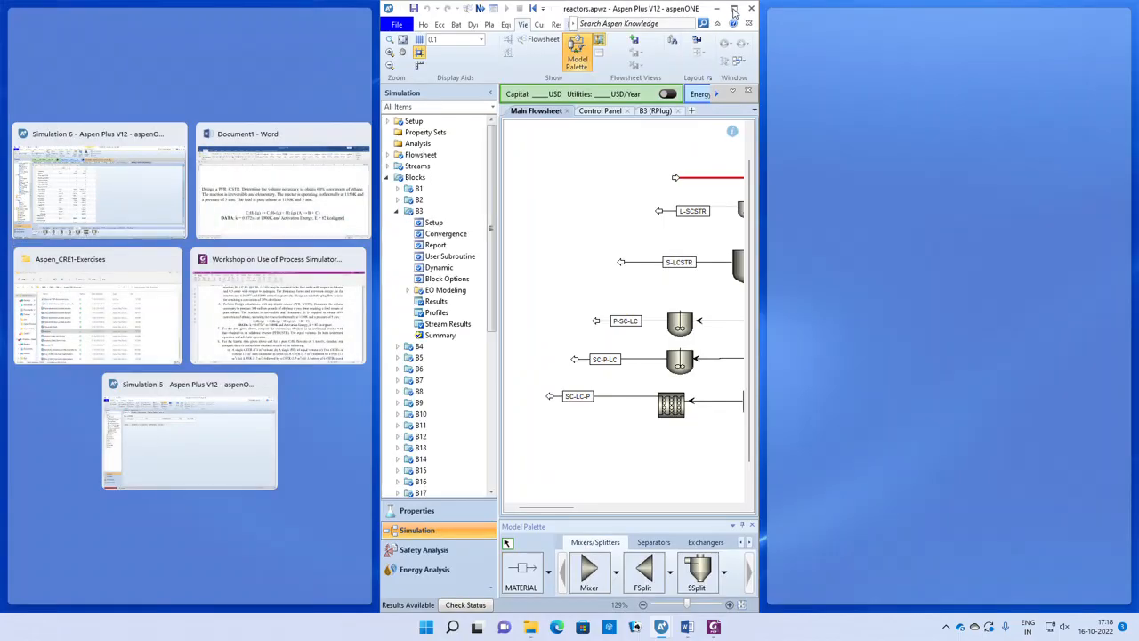
{"action": "left_click", "coordinate": [656, 242]}
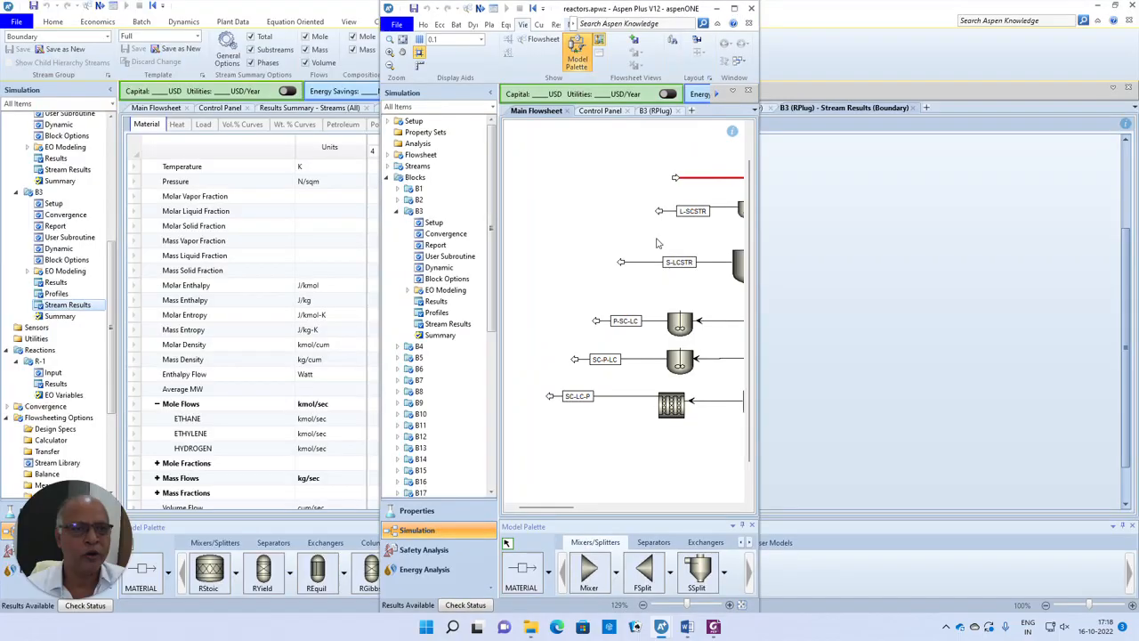
{"action": "left_click", "coordinate": [734, 8]}
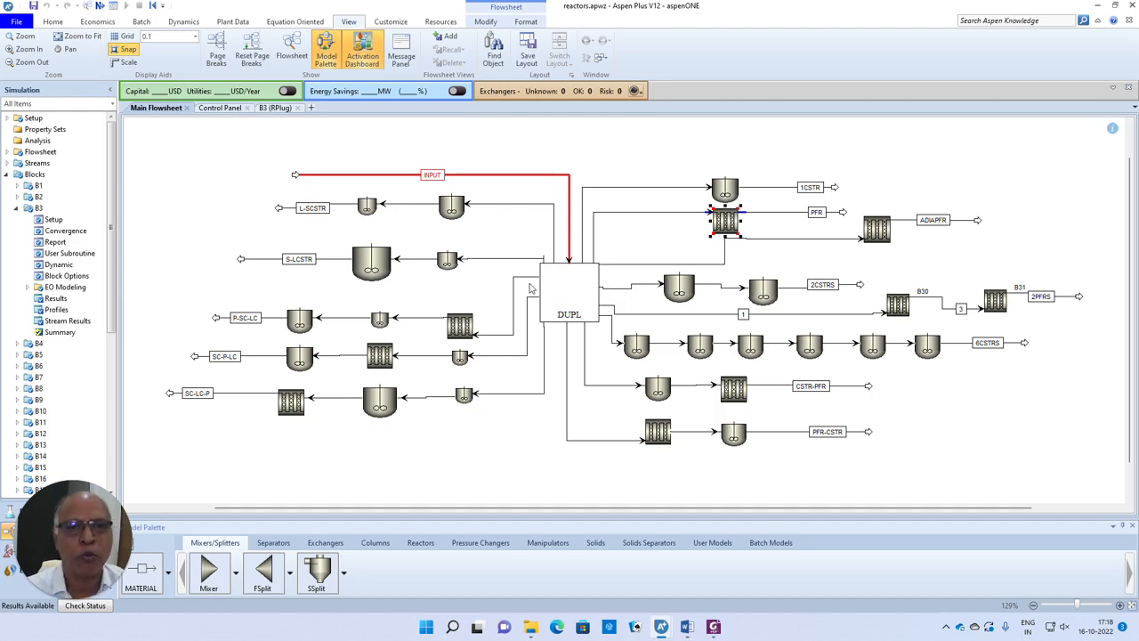
{"action": "double_click", "coordinate": [498, 176]}
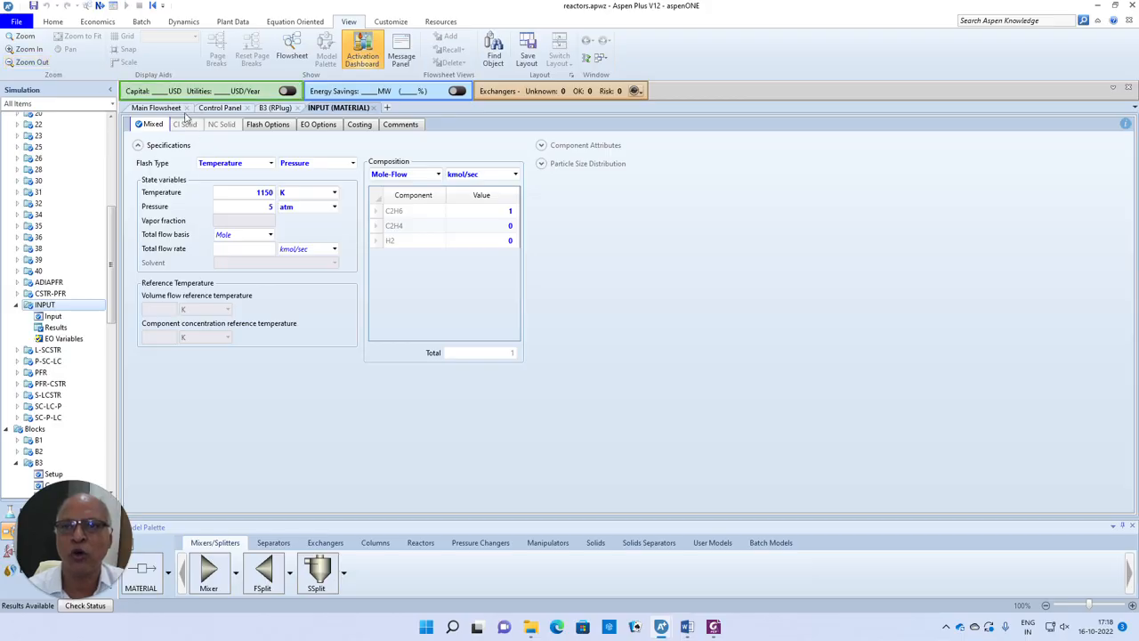
{"action": "left_click", "coordinate": [143, 109]}
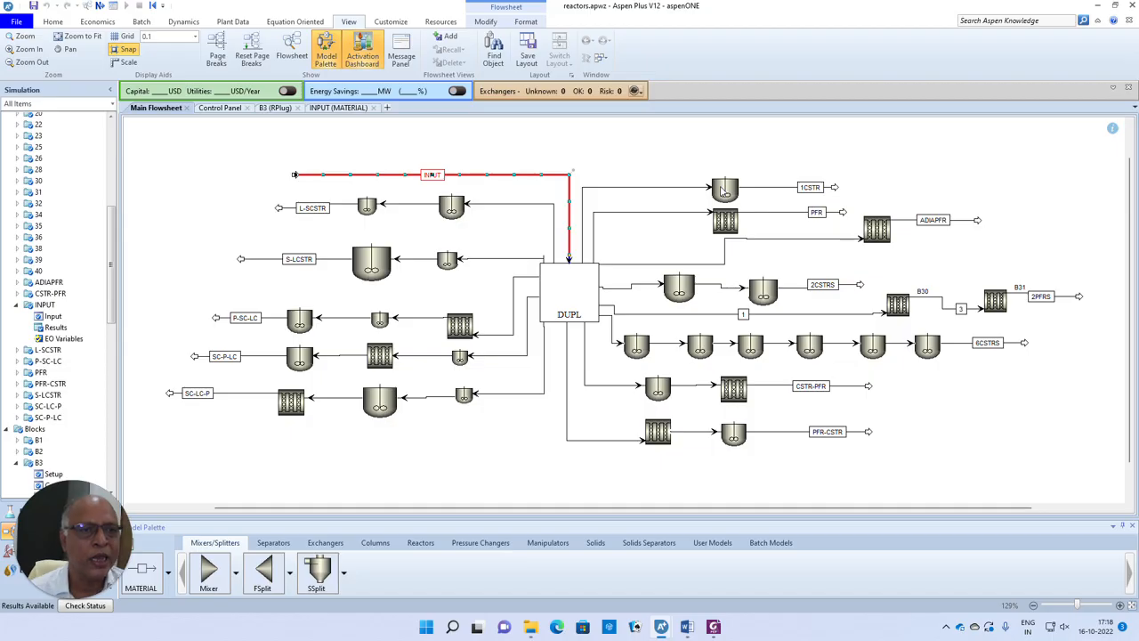
- Review the single CSTR B2's operating conditions and volume, and examine the component mole flows of its outlet stream 1CSTR
{"action": "double_click", "coordinate": [723, 190]}
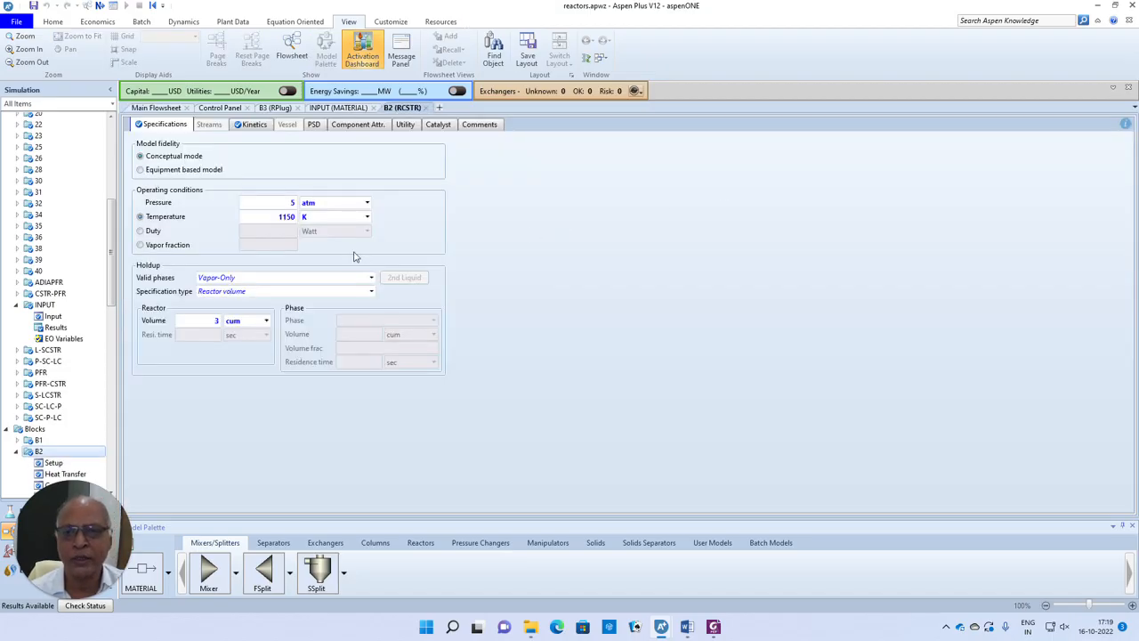
{"action": "left_click", "coordinate": [425, 108]}
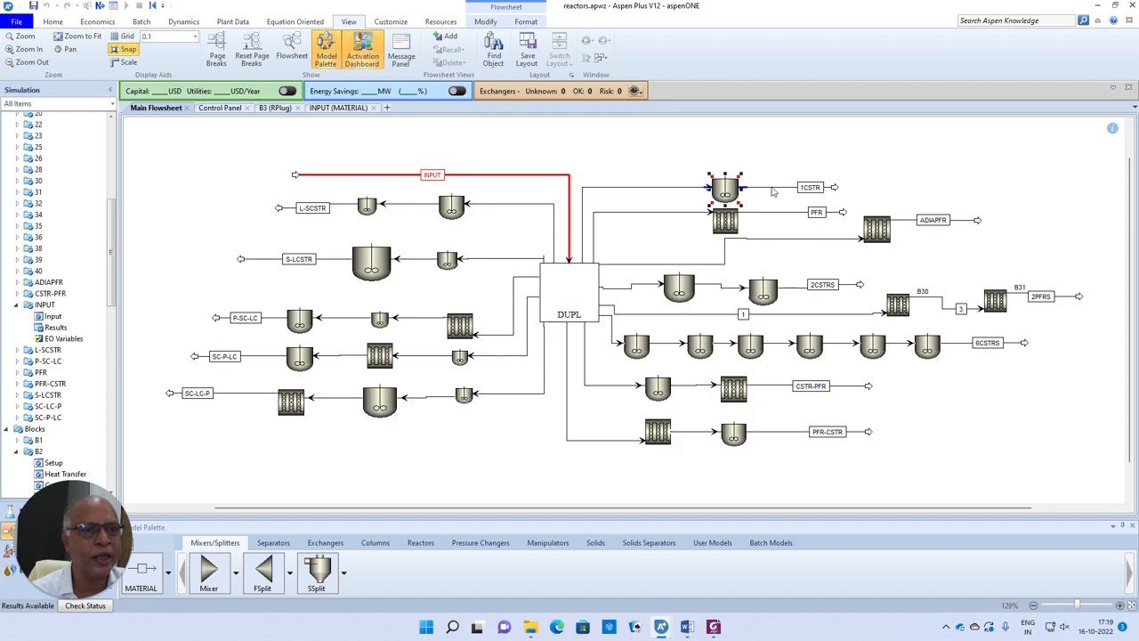
{"action": "right_click", "coordinate": [716, 189]}
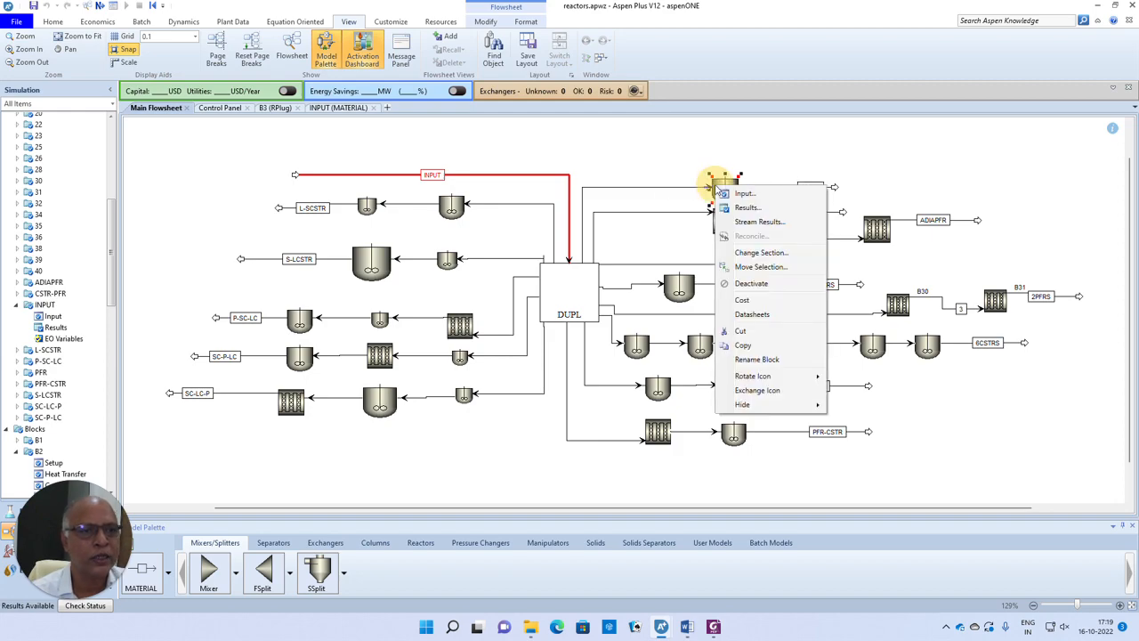
{"action": "left_click", "coordinate": [748, 222]}
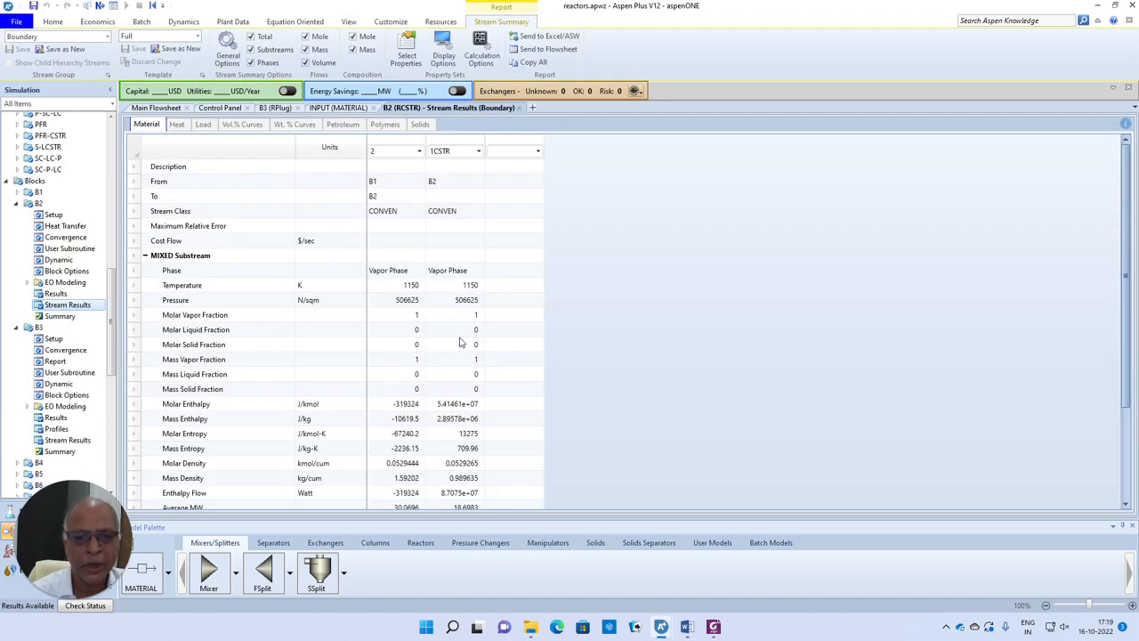
{"action": "scroll", "coordinate": [460, 343], "scroll_direction": "down", "scroll_amount": 3}
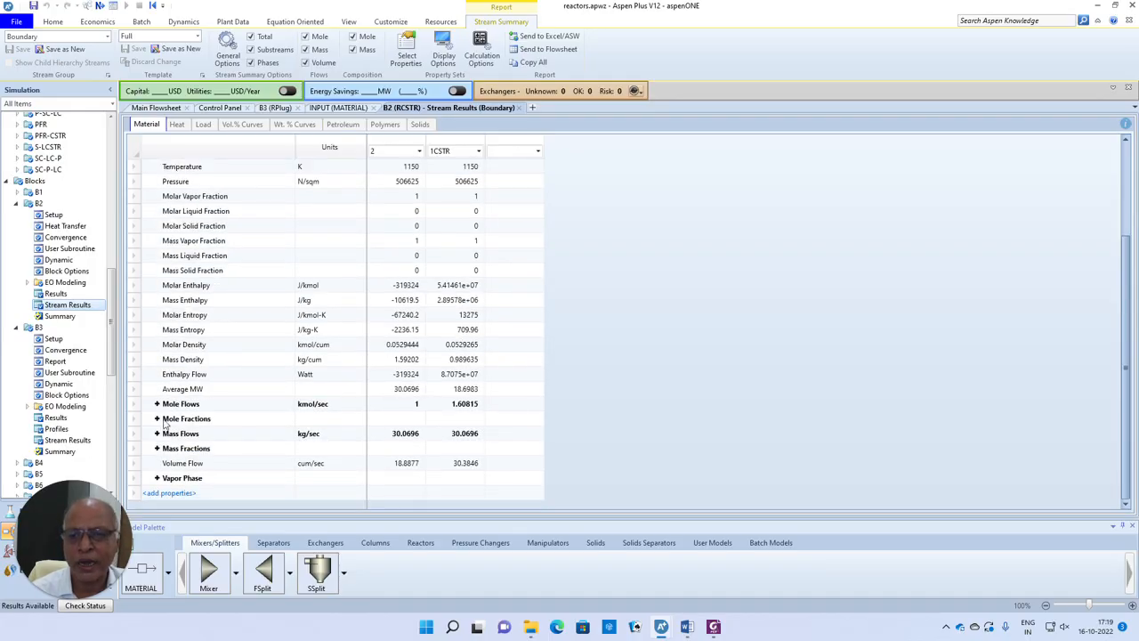
{"action": "left_click", "coordinate": [156, 404]}
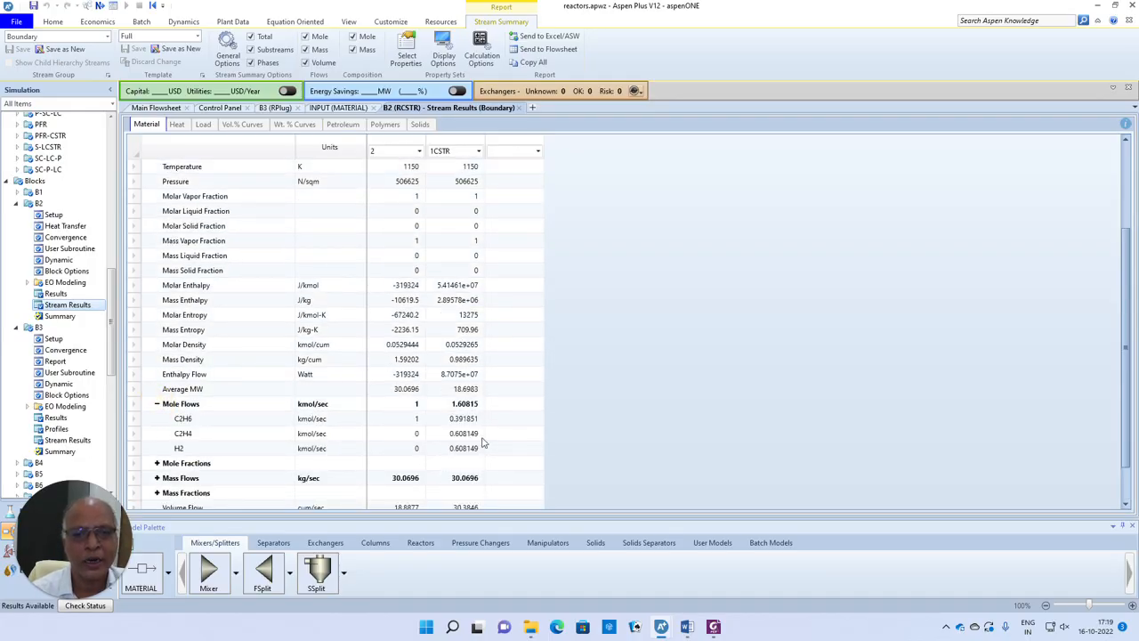
{"action": "left_click", "coordinate": [520, 108]}
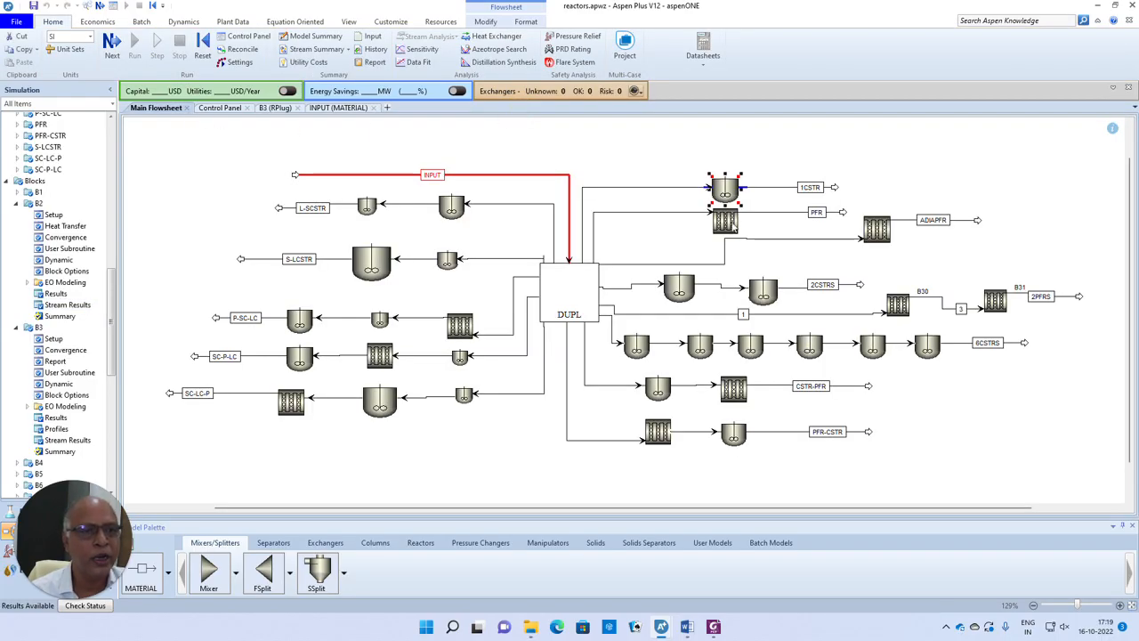
- Examine the component mole flows of outlet stream PFR in plug-flow reactor B3's stream results
{"action": "right_click", "coordinate": [728, 223]}
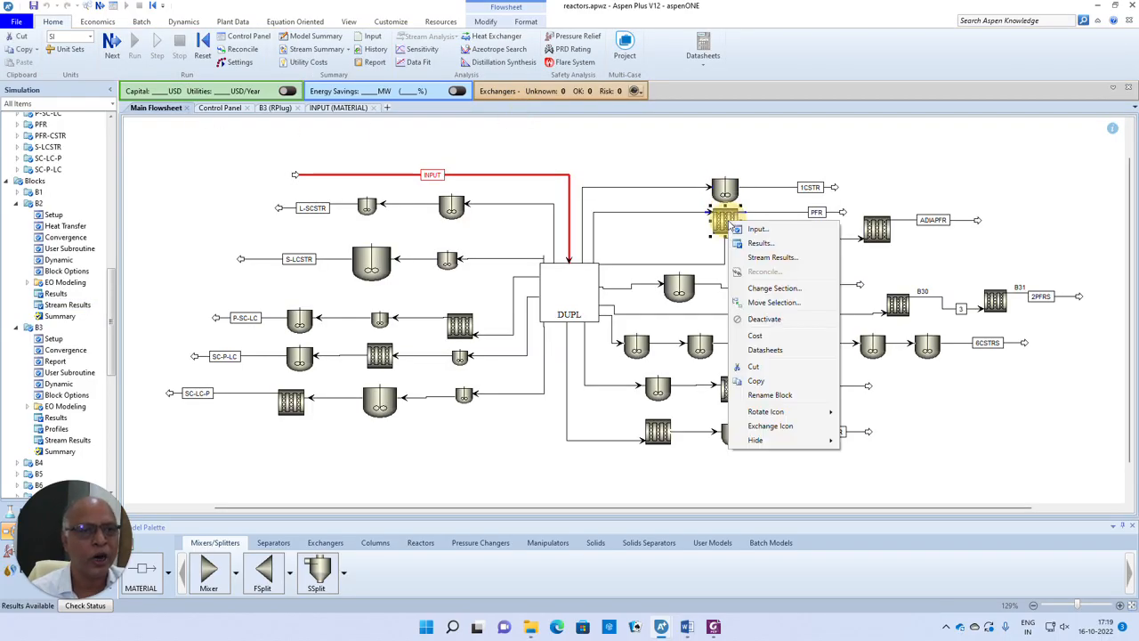
{"action": "left_click", "coordinate": [765, 262]}
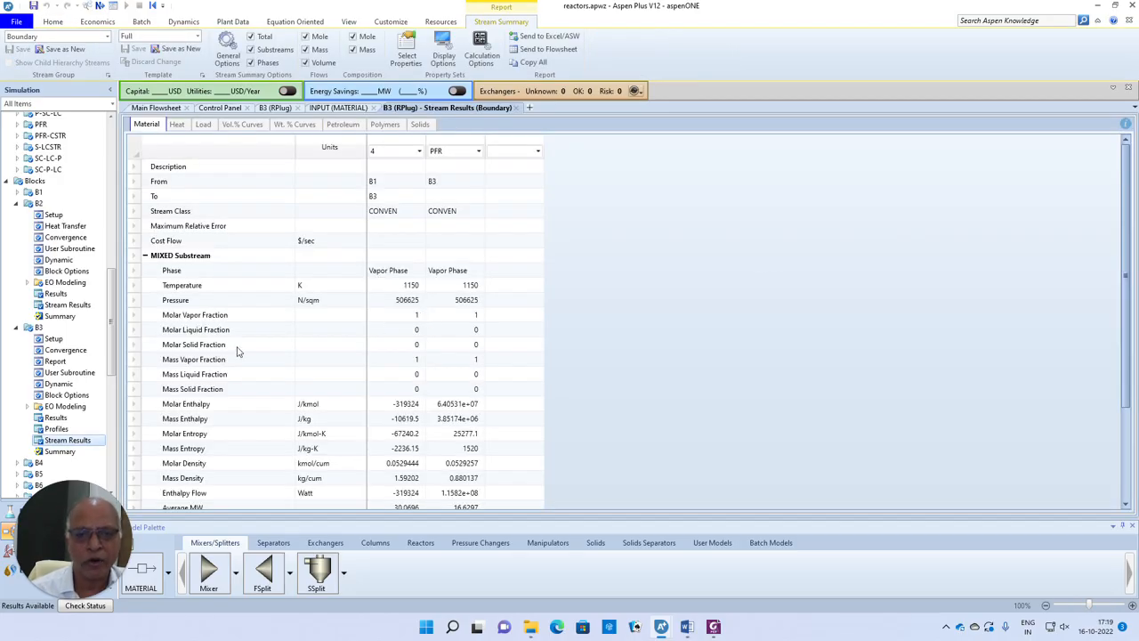
{"action": "scroll", "coordinate": [230, 366], "scroll_direction": "down", "scroll_amount": 3}
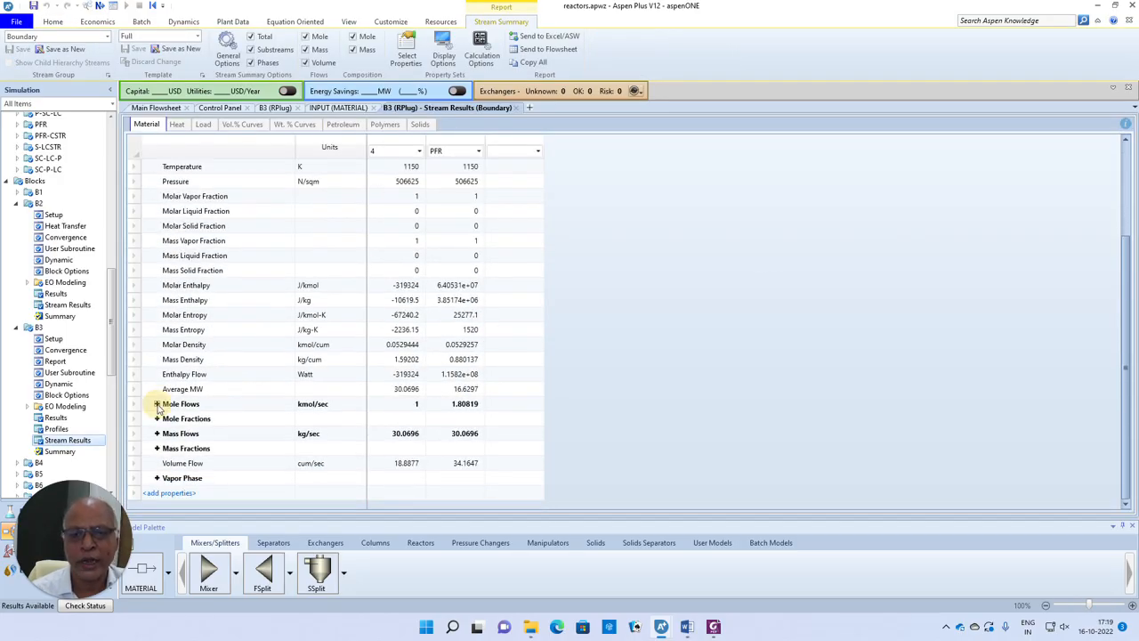
{"action": "left_click", "coordinate": [156, 403]}
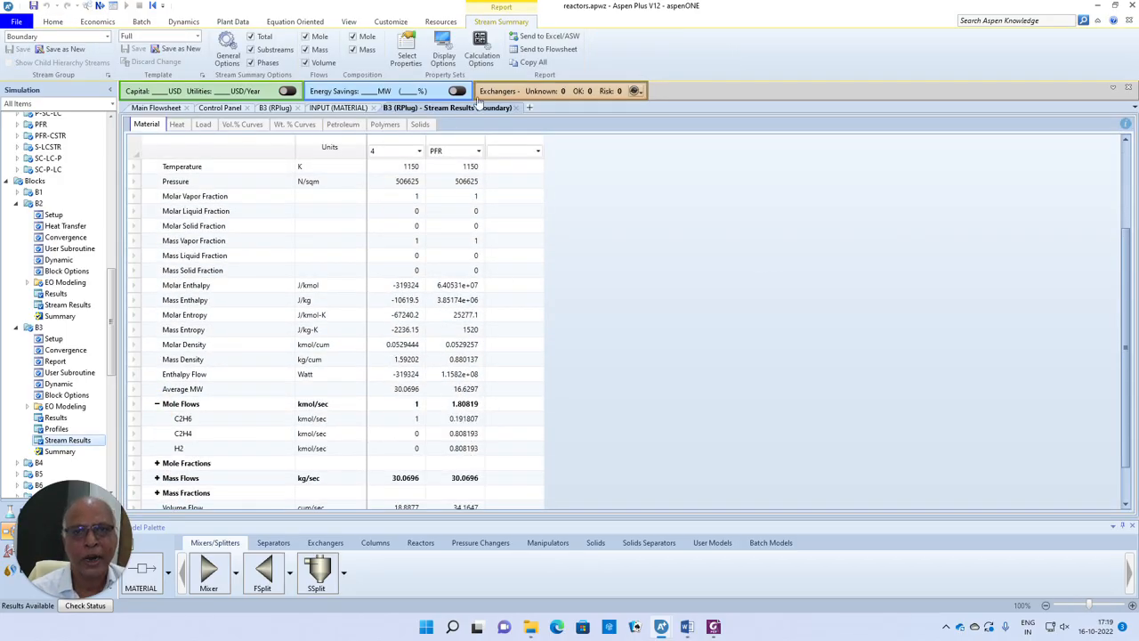
{"action": "left_click", "coordinate": [515, 108]}
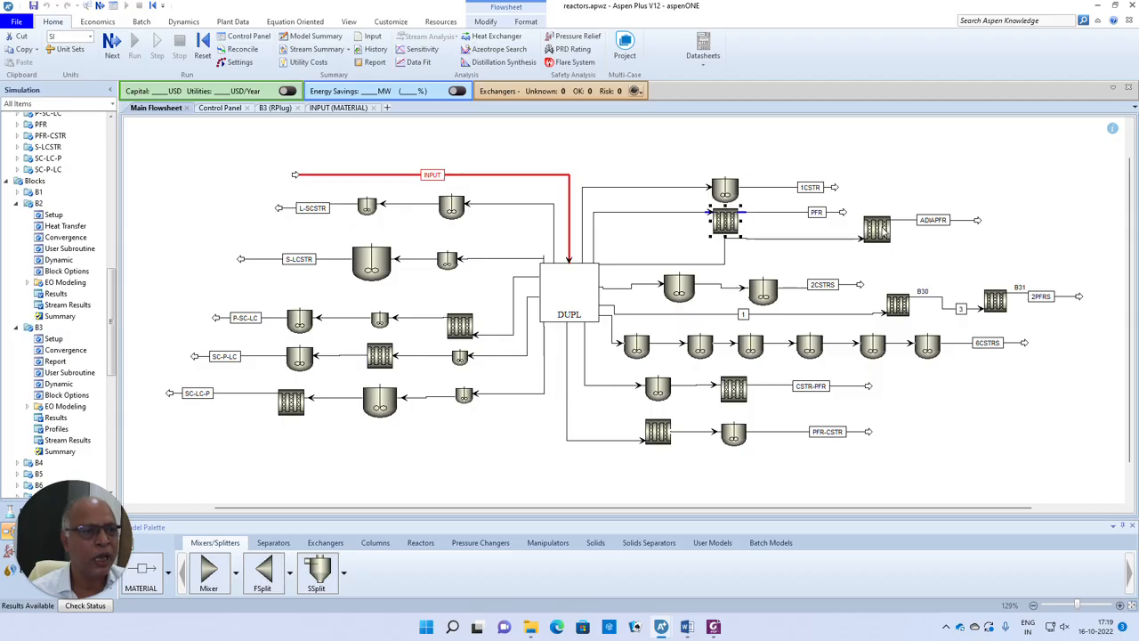
- Check plug-flow reactor B20's reactor type and examine the component mole flows of its outlet stream ADIAPFR
{"action": "left_click", "coordinate": [879, 228]}
{"action": "double_click", "coordinate": [879, 228]}
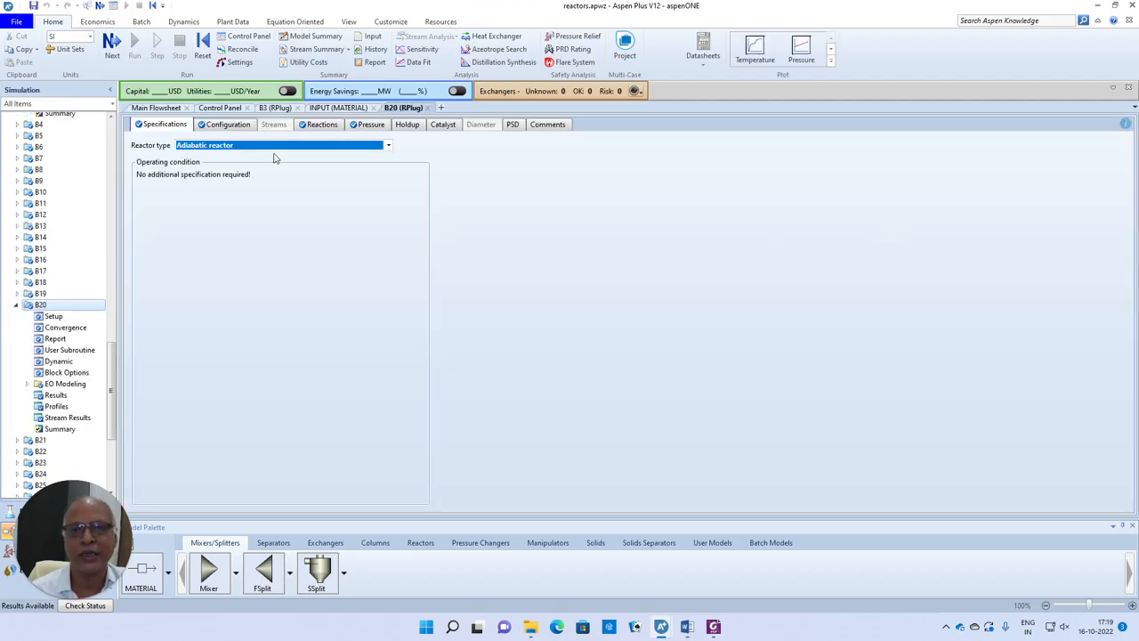
{"action": "left_click", "coordinate": [157, 108]}
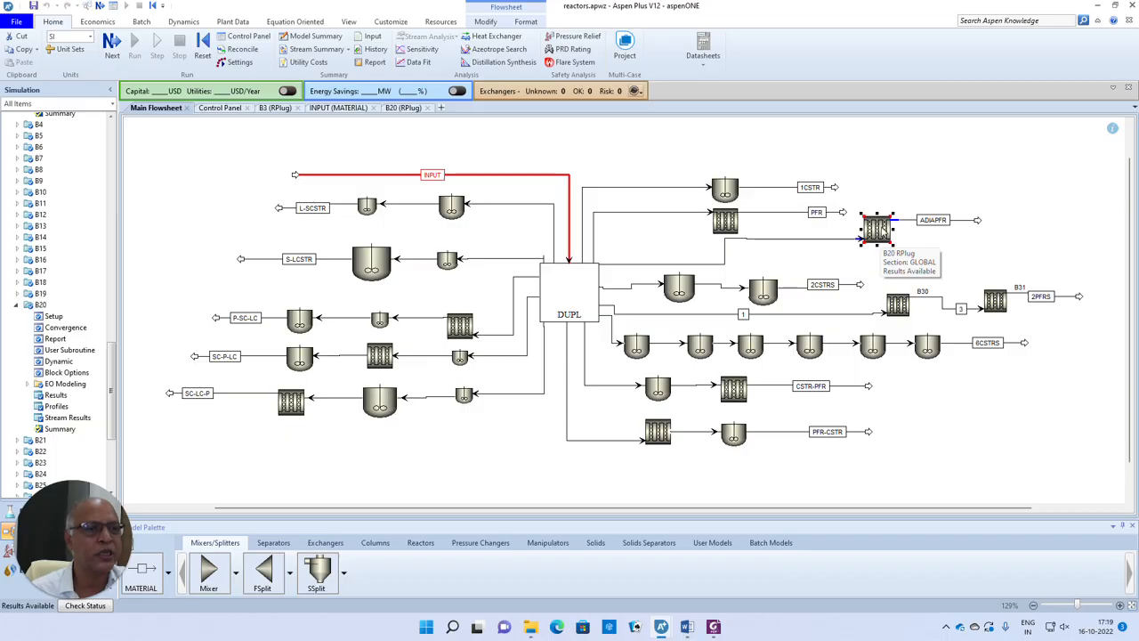
{"action": "right_click", "coordinate": [882, 228]}
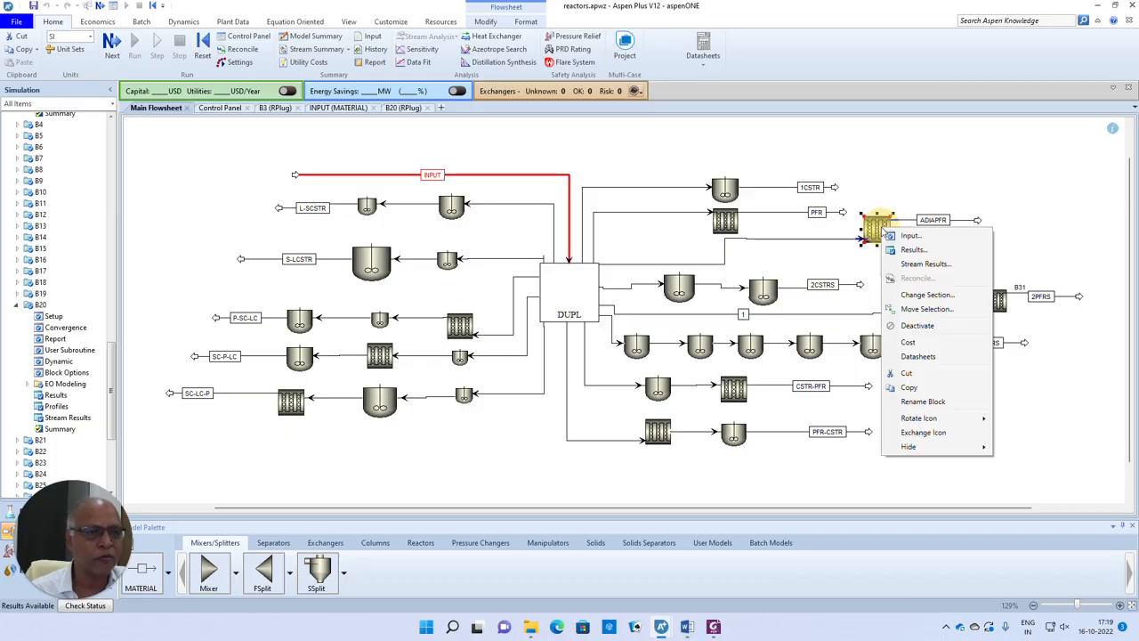
{"action": "left_click", "coordinate": [911, 264]}
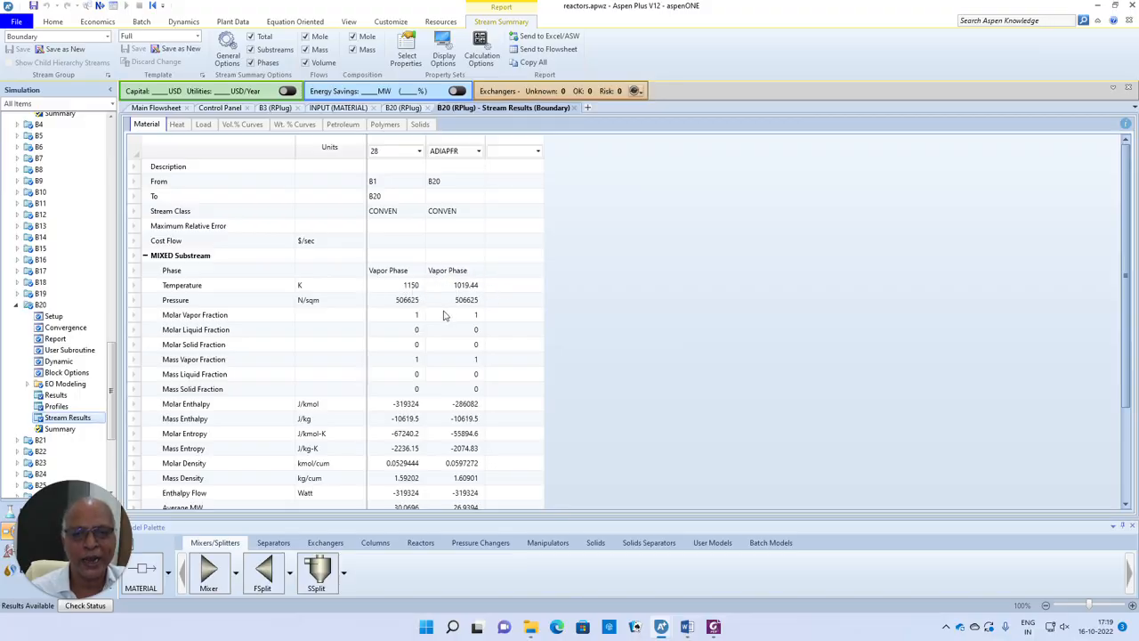
{"action": "scroll", "coordinate": [447, 315], "scroll_direction": "down", "scroll_amount": 3}
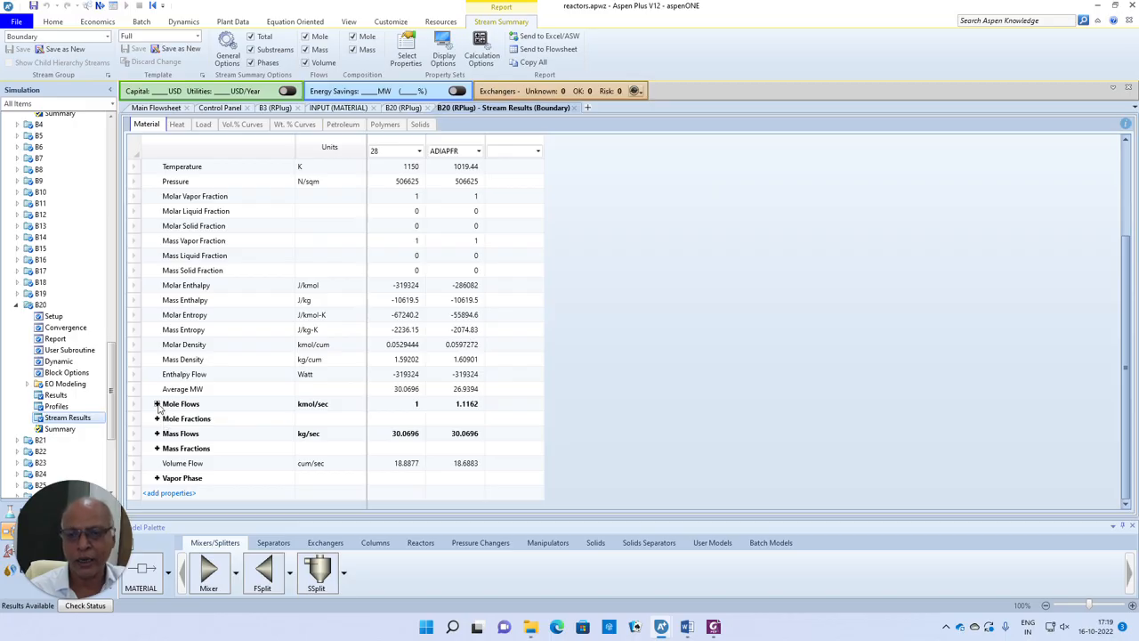
{"action": "left_click", "coordinate": [157, 404]}
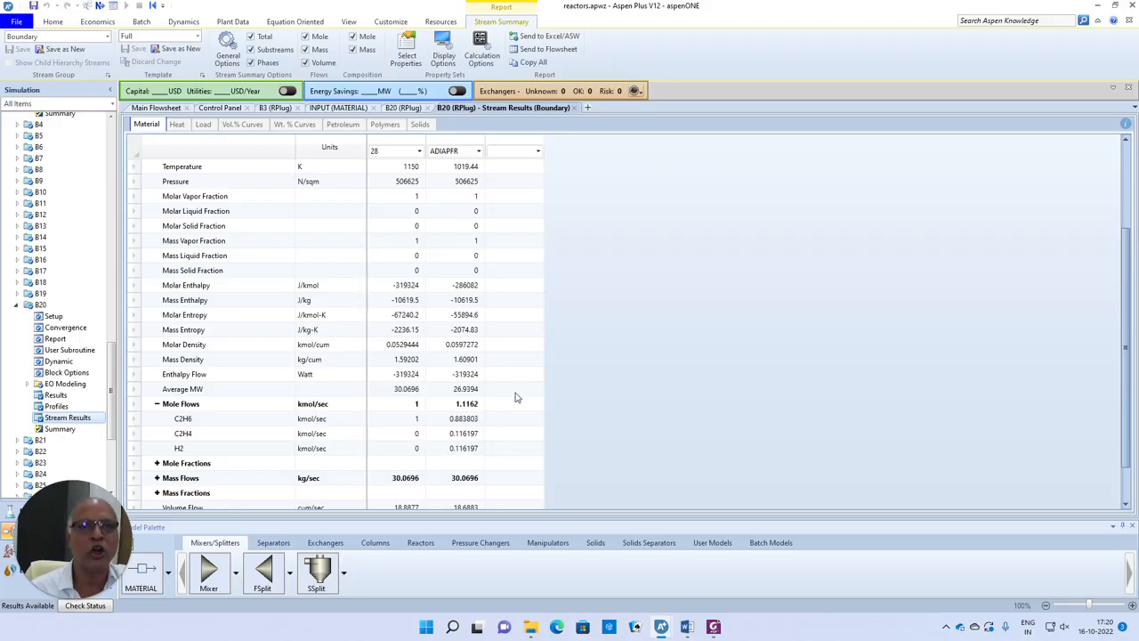
- Close B20's stream results and review the operating conditions and volume of B4, the first CSTR in the 2CSTRS train
{"action": "left_click", "coordinate": [575, 107]}
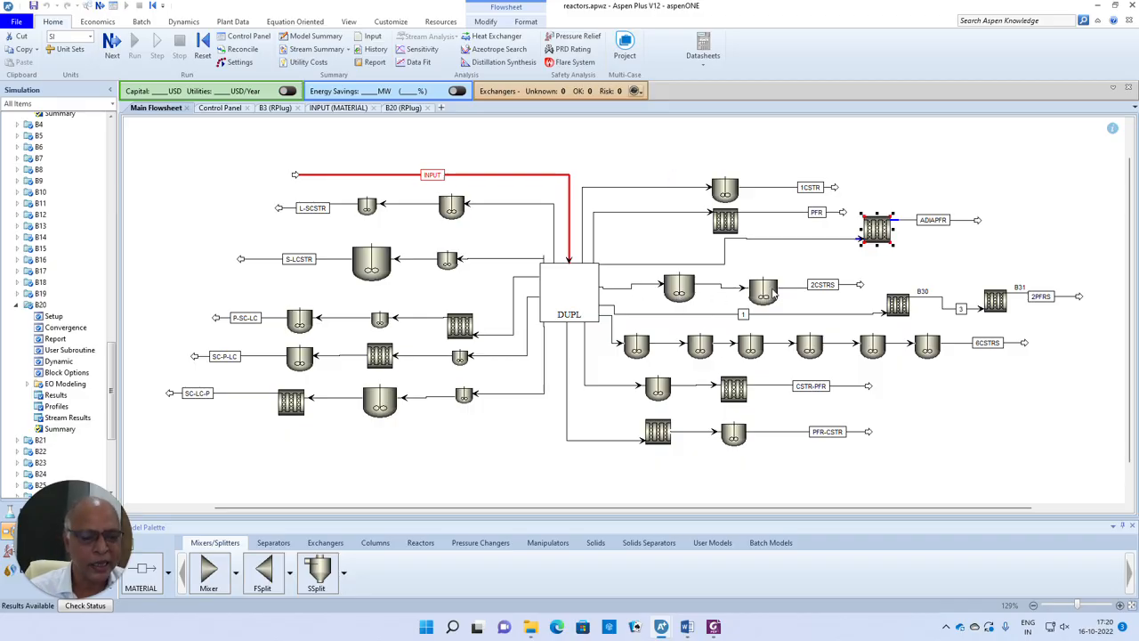
{"action": "left_click", "coordinate": [684, 289]}
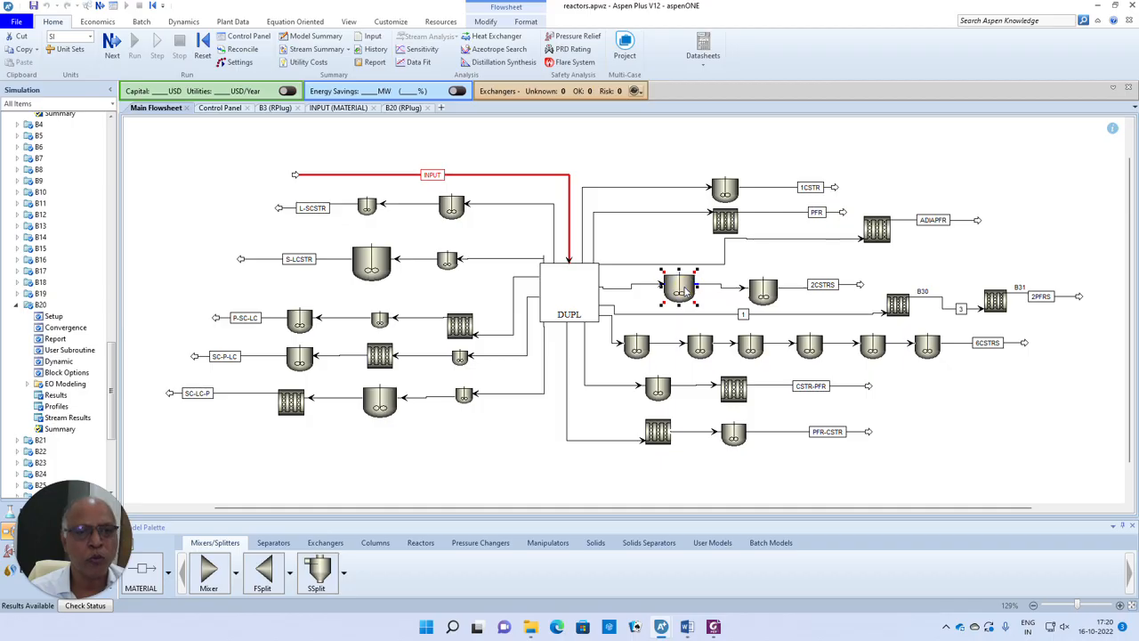
{"action": "double_click", "coordinate": [683, 289]}
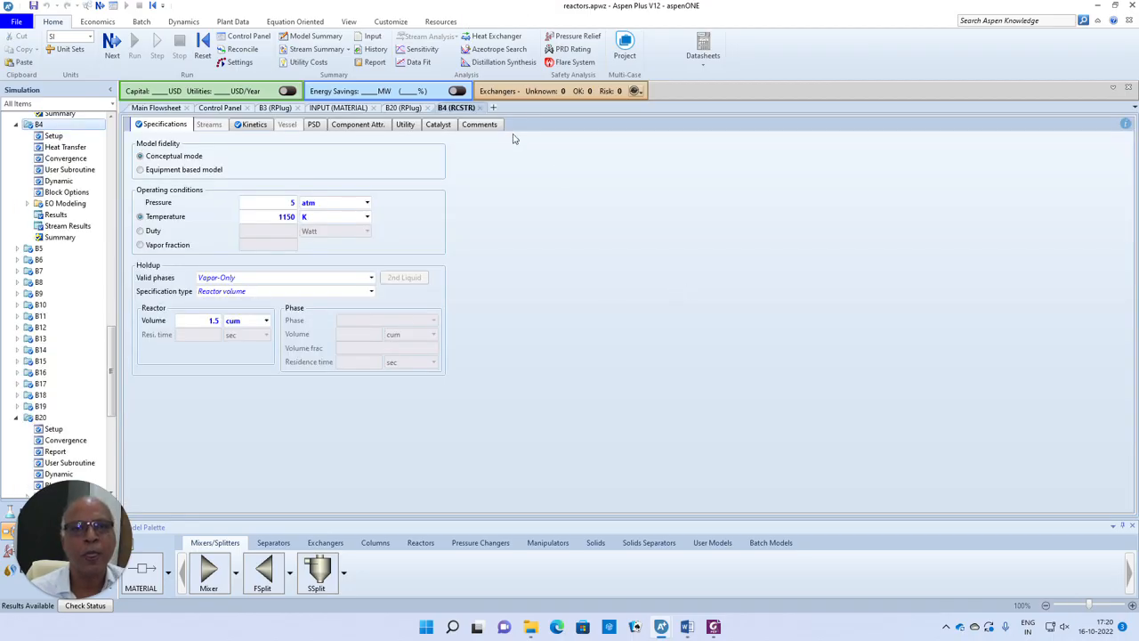
{"action": "left_click", "coordinate": [478, 107]}
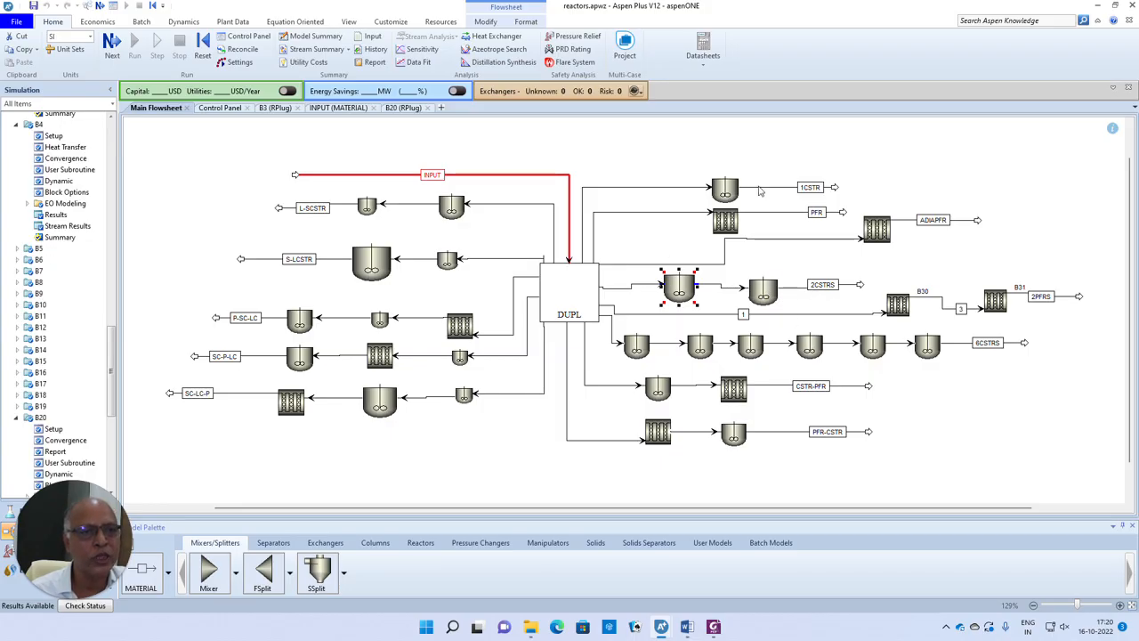
- Examine the component mole flows in the results of outlet stream 2CSTRS
{"action": "left_click", "coordinate": [798, 289]}
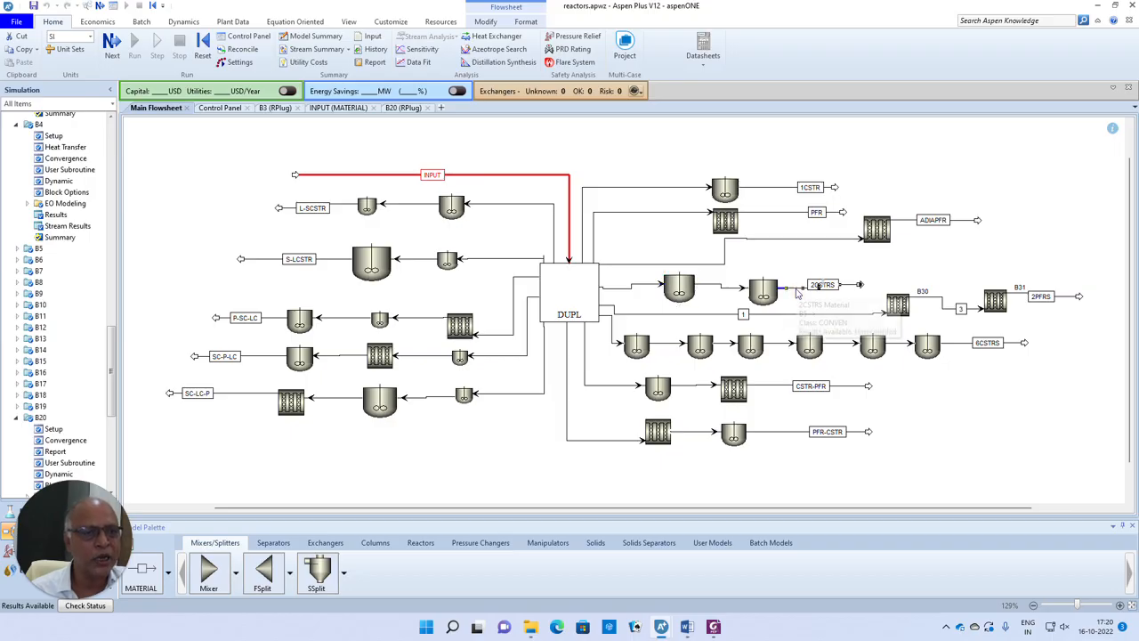
{"action": "right_click", "coordinate": [799, 294]}
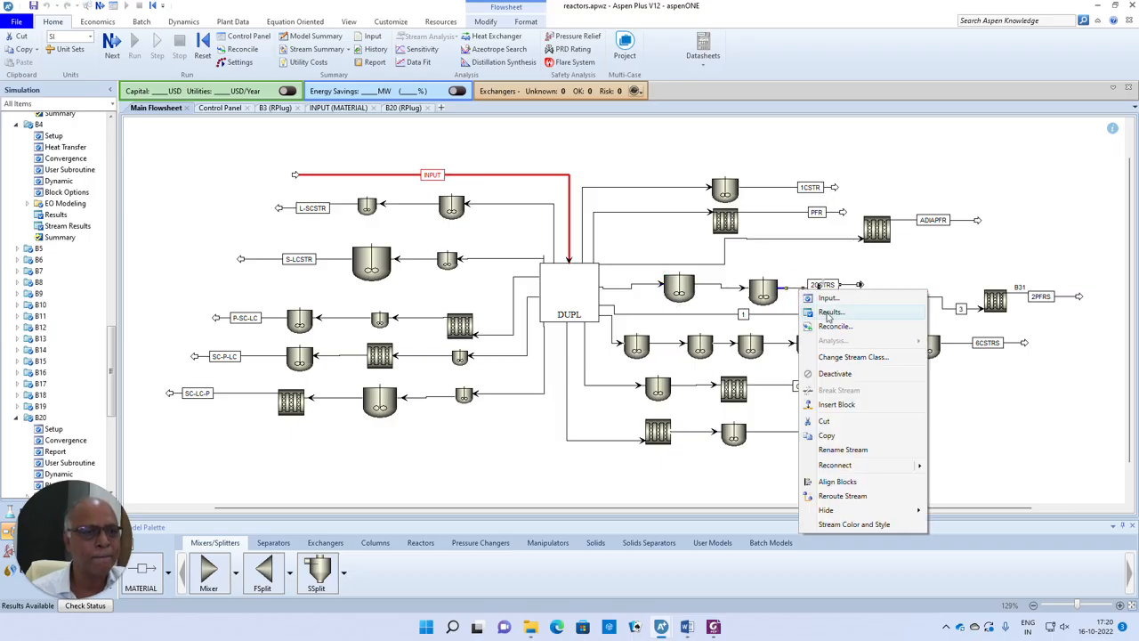
{"action": "left_click", "coordinate": [822, 309]}
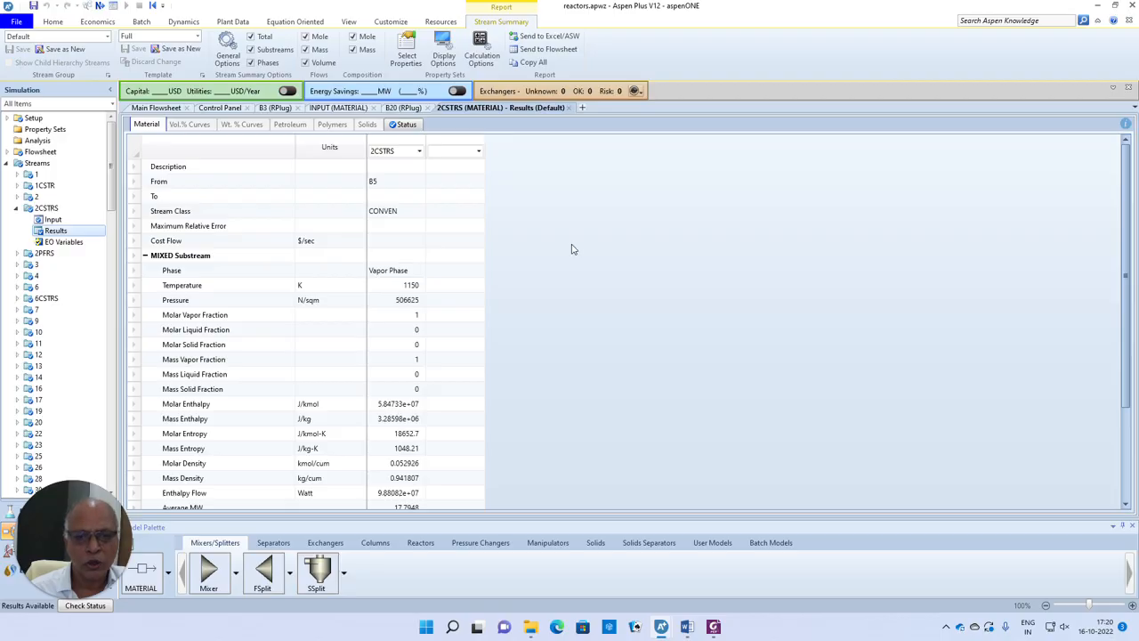
{"action": "scroll", "coordinate": [572, 249], "scroll_direction": "down", "scroll_amount": 3}
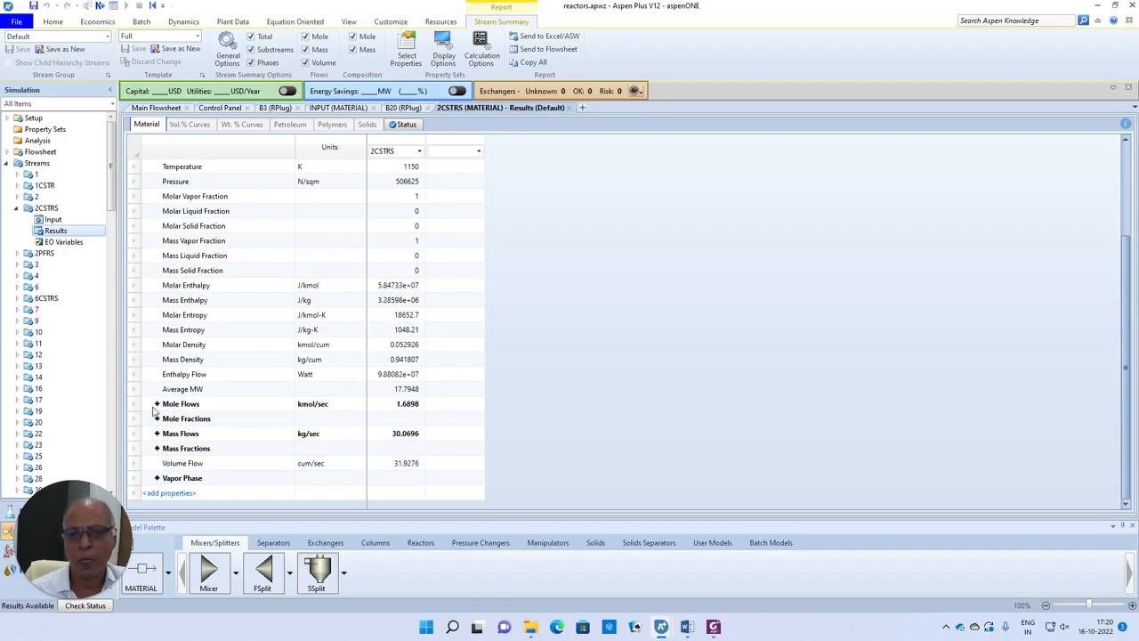
{"action": "left_click", "coordinate": [157, 404]}
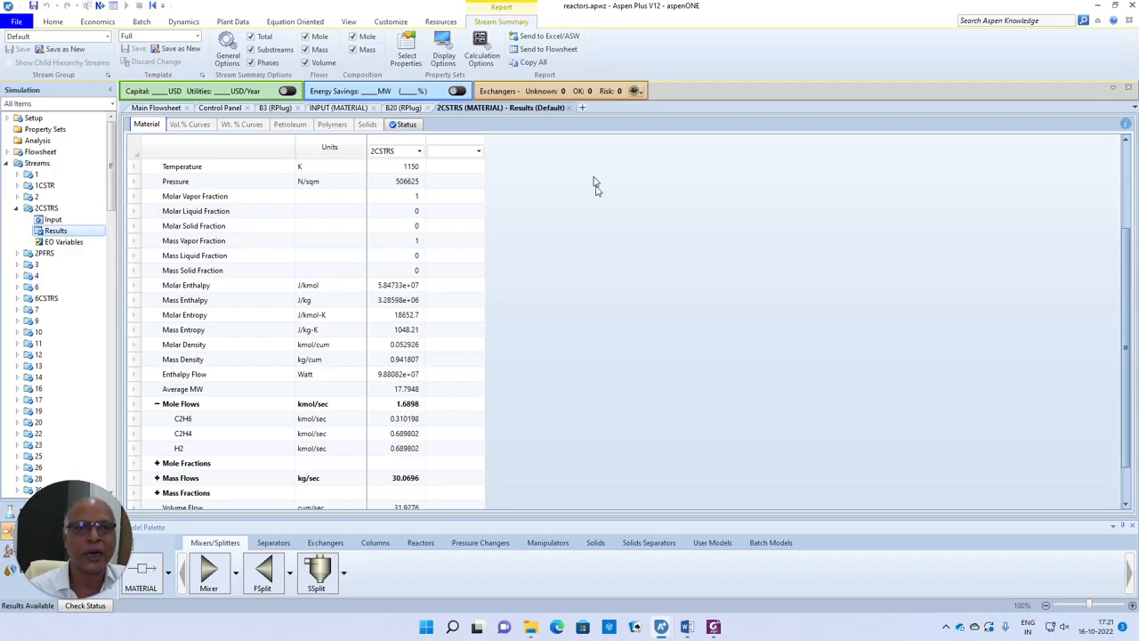
{"action": "left_click", "coordinate": [569, 108]}
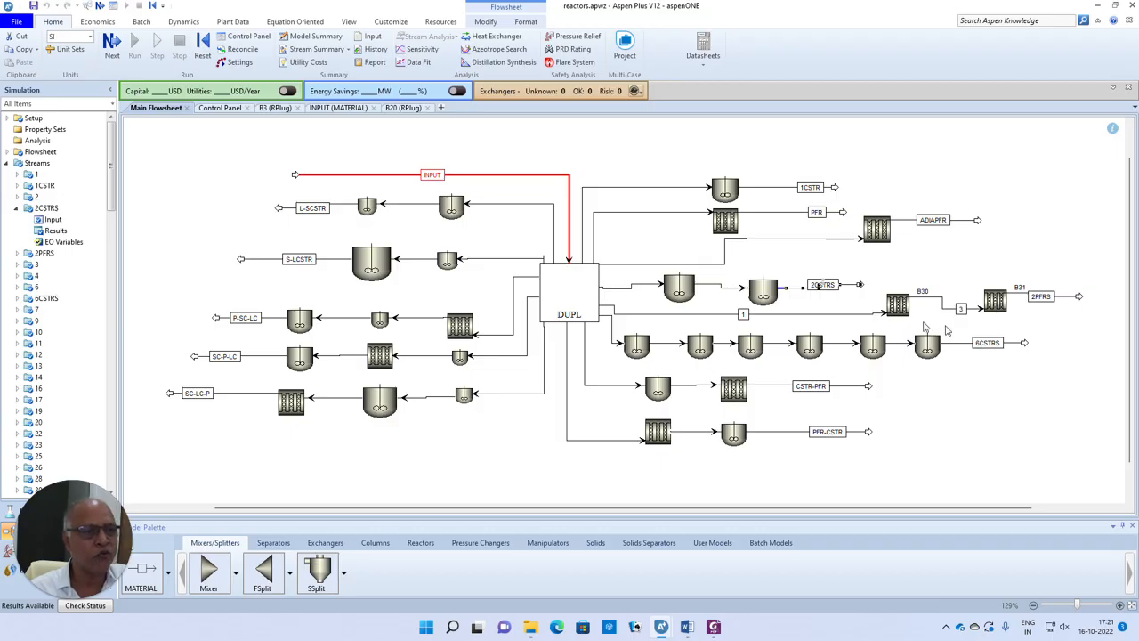
- Examine the component mole flows of outlet stream 2PFRS from the two plug-flow reactors in series
{"action": "left_click", "coordinate": [1019, 296]}
{"action": "right_click", "coordinate": [1019, 297]}
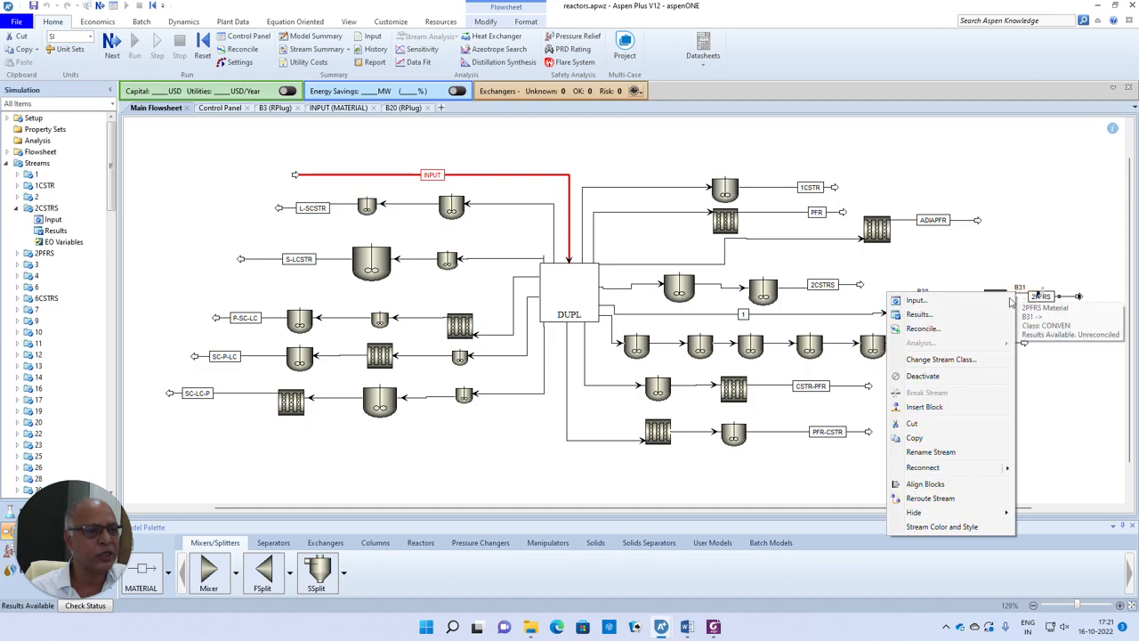
{"action": "left_click", "coordinate": [920, 315]}
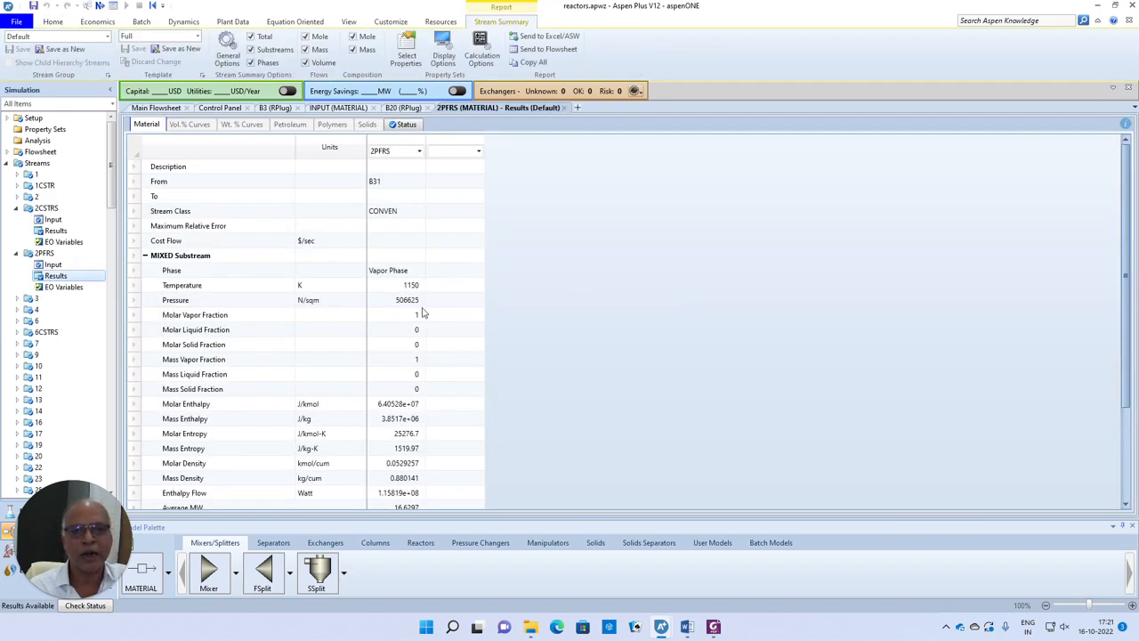
{"action": "scroll", "coordinate": [422, 313], "scroll_direction": "down", "scroll_amount": 3}
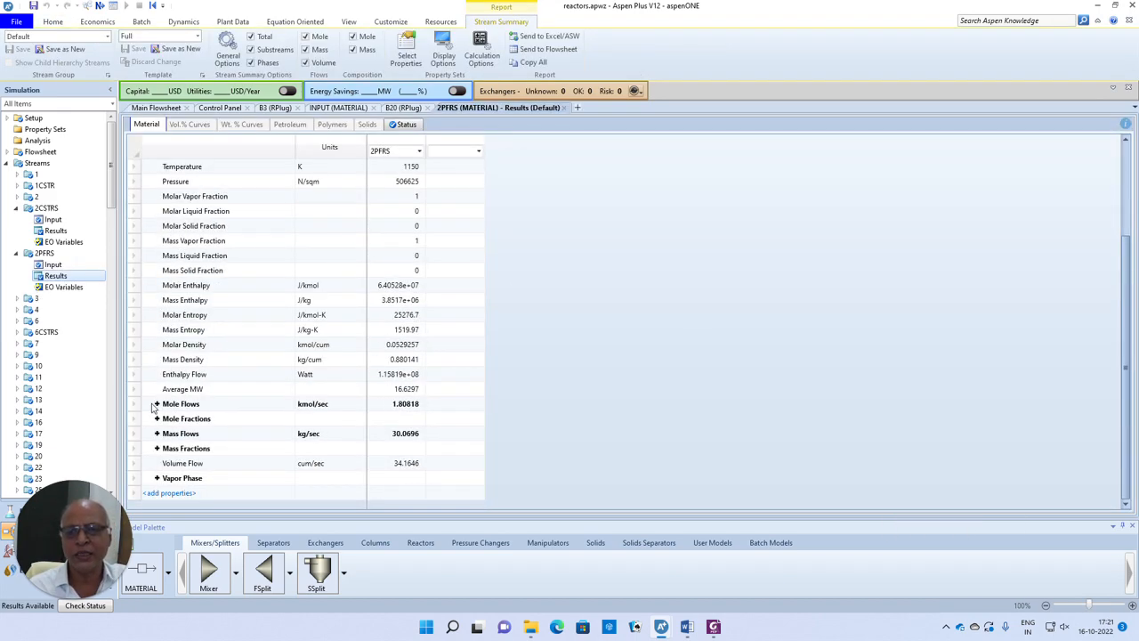
{"action": "left_click", "coordinate": [157, 404]}
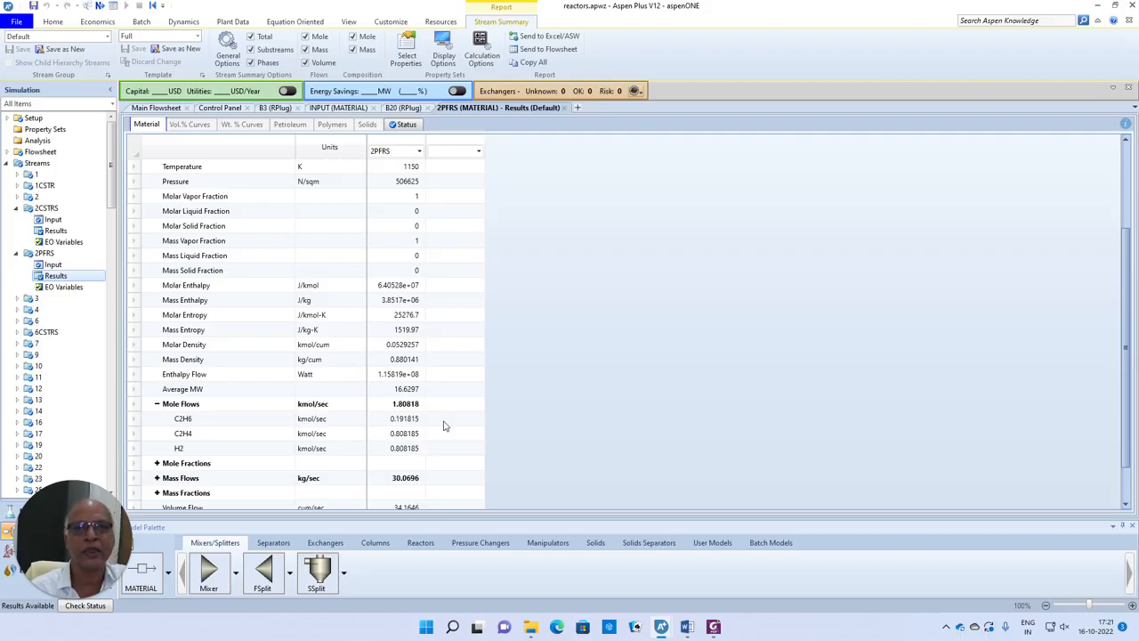
{"action": "left_click", "coordinate": [564, 108]}
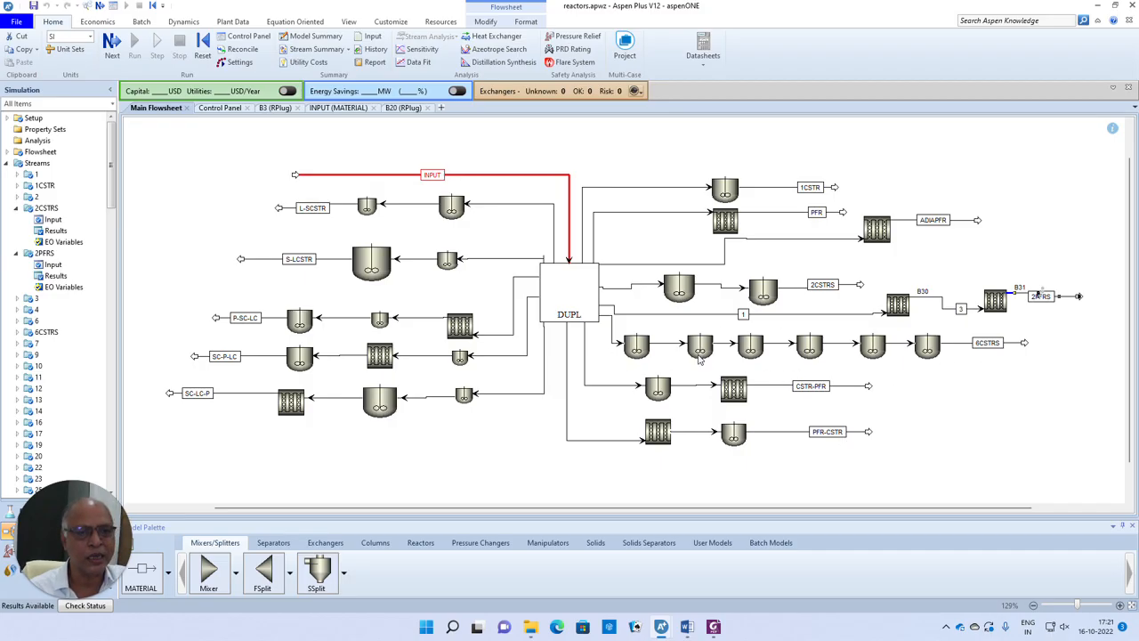
- Review the volume of B6, the first of the six CSTRs in series, and examine the component mole flows of outlet stream 6CSTRS
{"action": "double_click", "coordinate": [637, 347]}
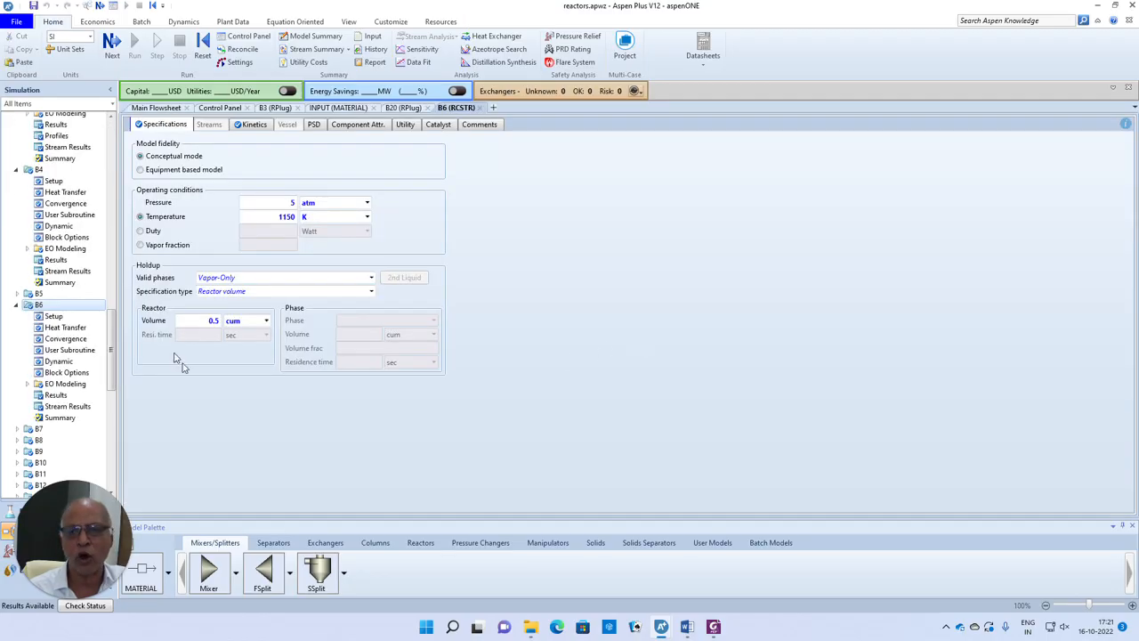
{"action": "left_click", "coordinate": [481, 108]}
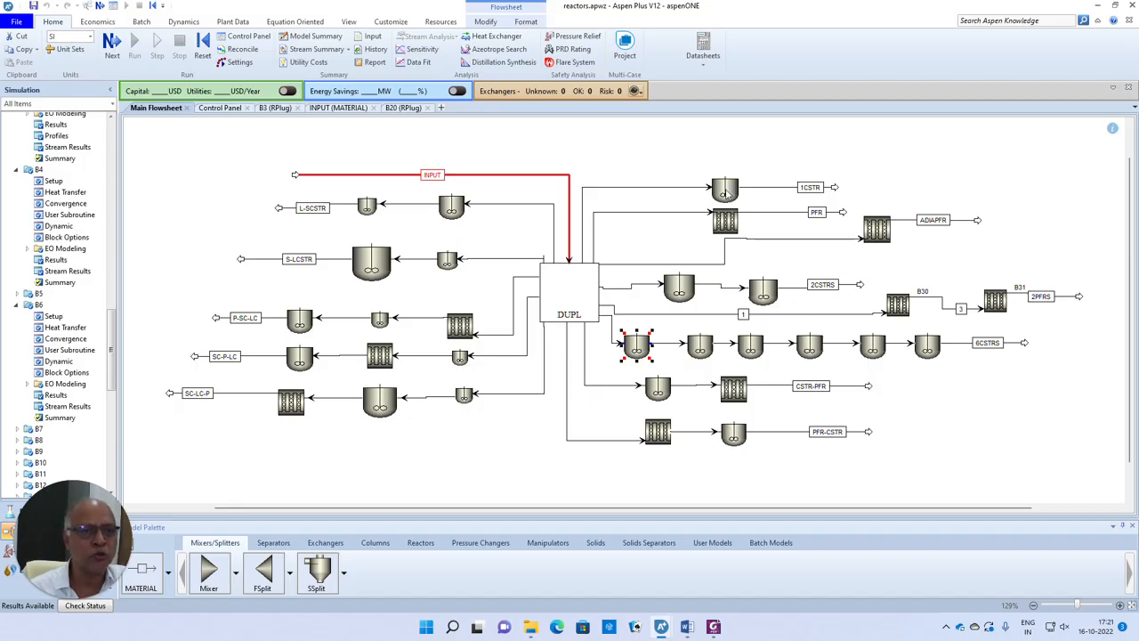
{"action": "right_click", "coordinate": [950, 345]}
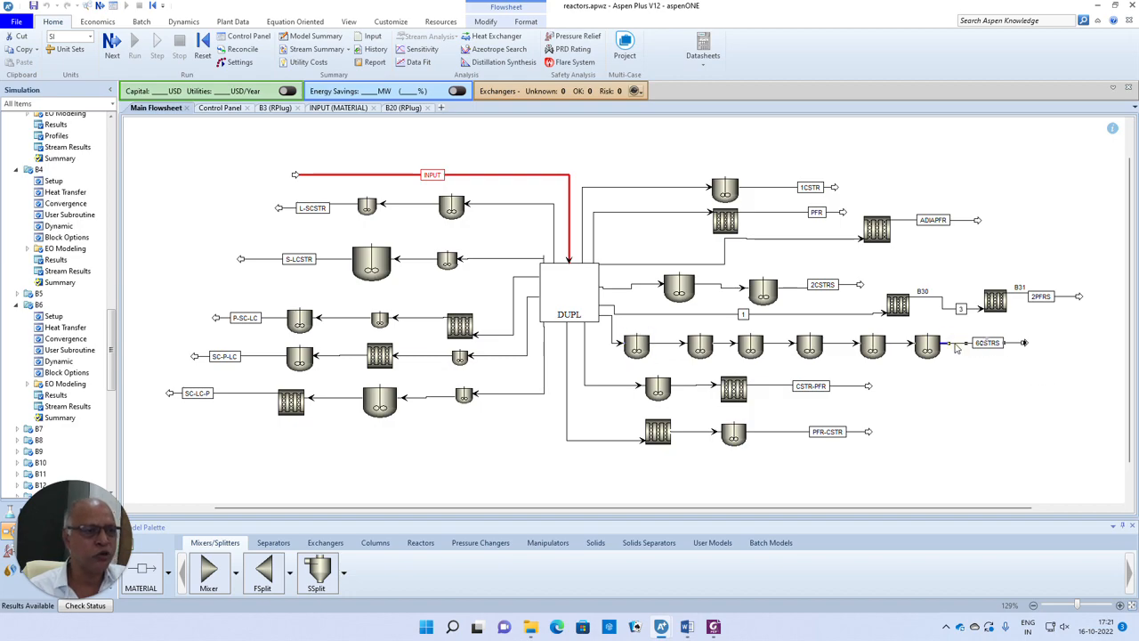
{"action": "left_click", "coordinate": [984, 367]}
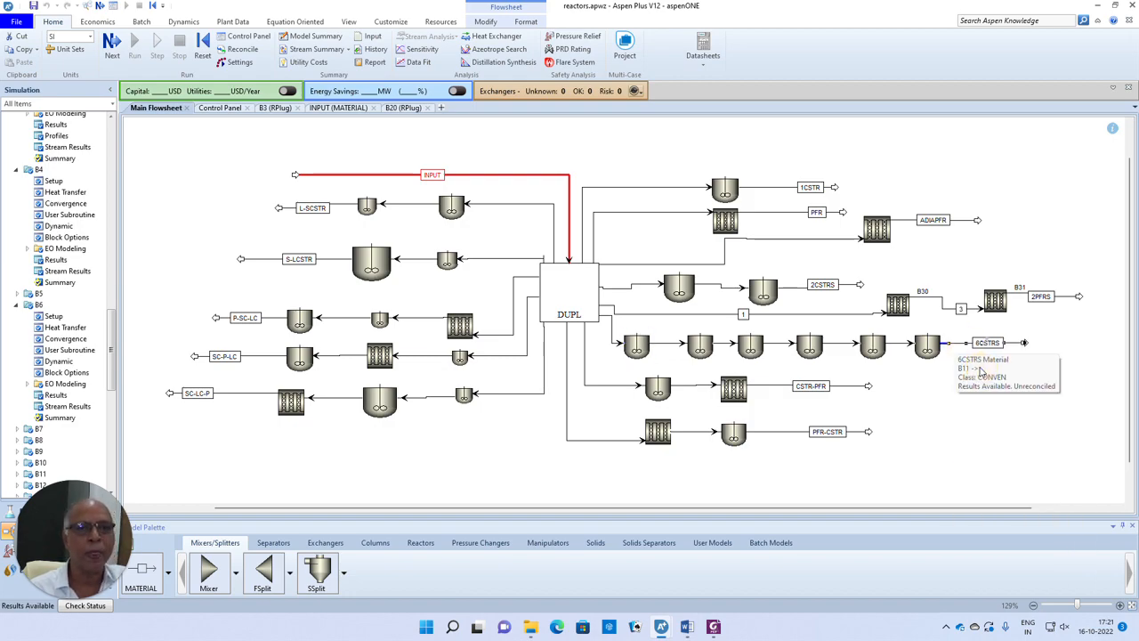
{"action": "scroll", "coordinate": [375, 335], "scroll_direction": "down", "scroll_amount": 1}
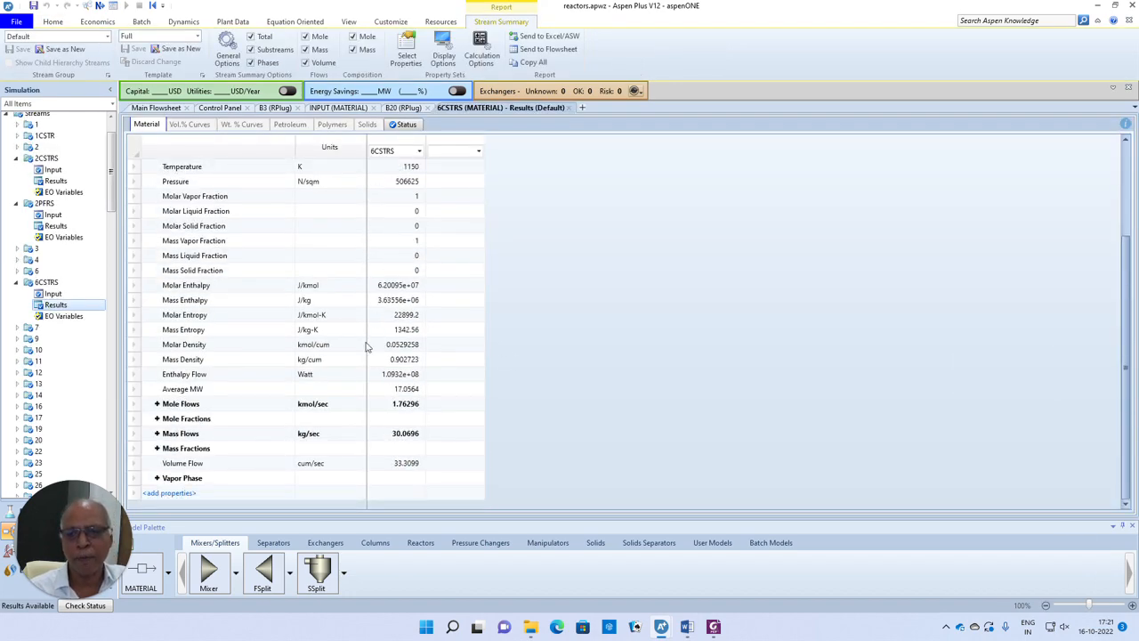
{"action": "left_click", "coordinate": [156, 404]}
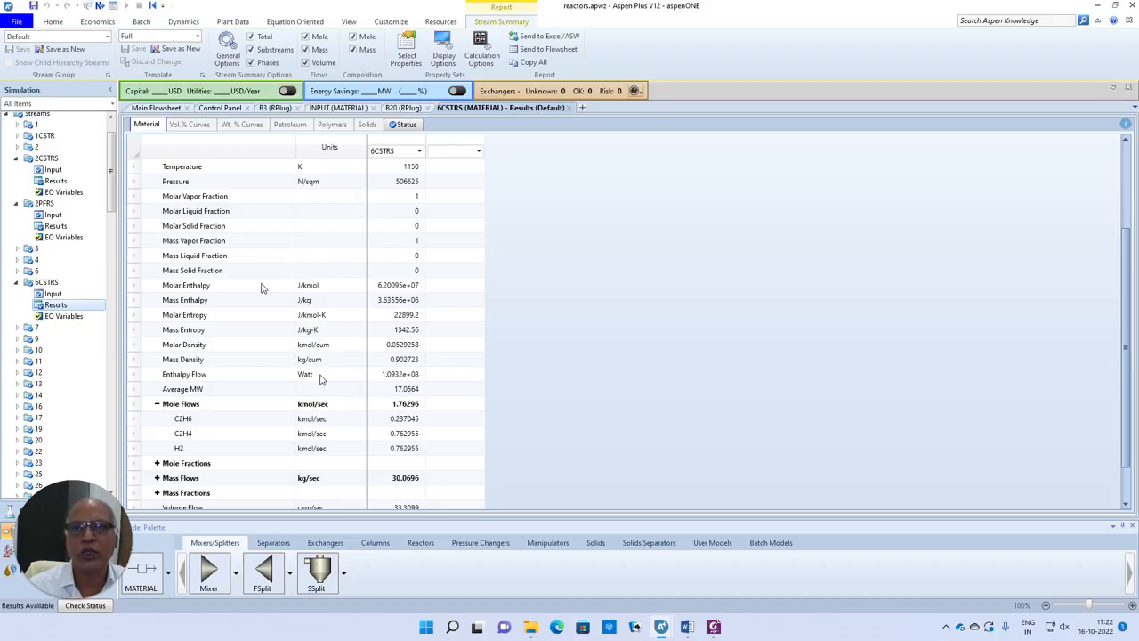
{"action": "left_click", "coordinate": [158, 109]}
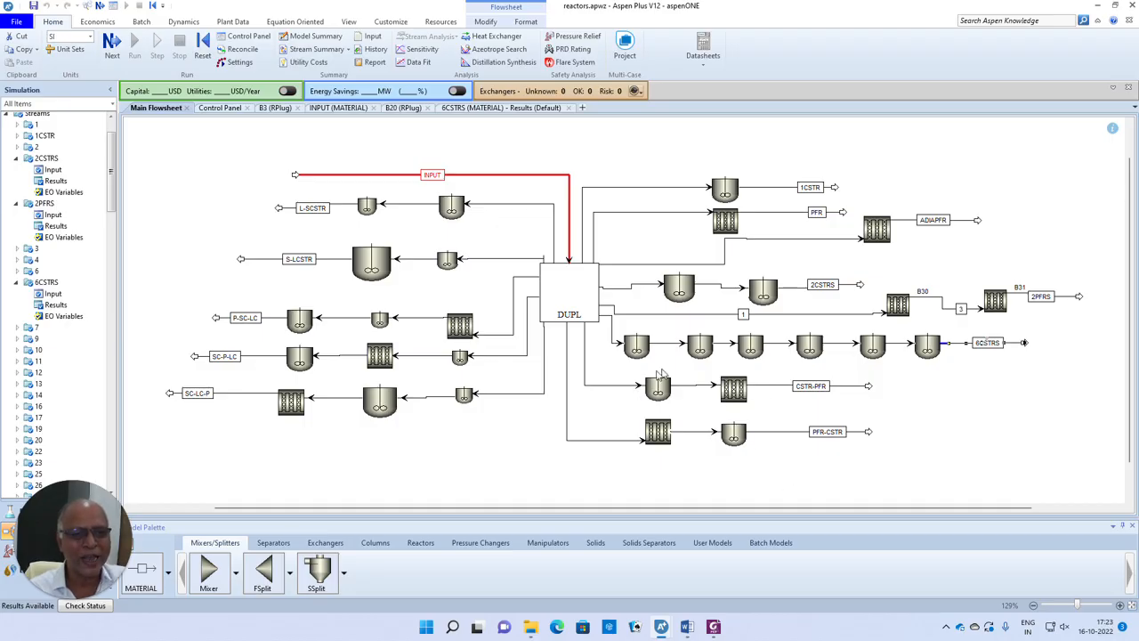
- Examine the component mole flows of stream CSTR-PFR, the outlet of the CSTR followed by a plug-flow reactor
{"action": "right_click", "coordinate": [774, 387]}
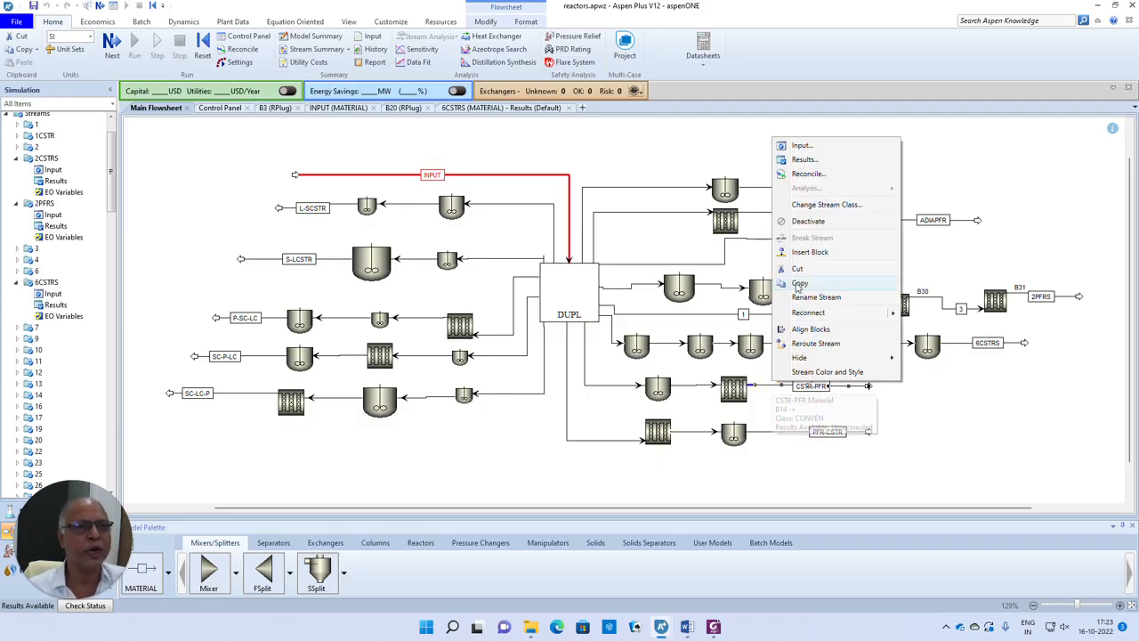
{"action": "left_click", "coordinate": [803, 161]}
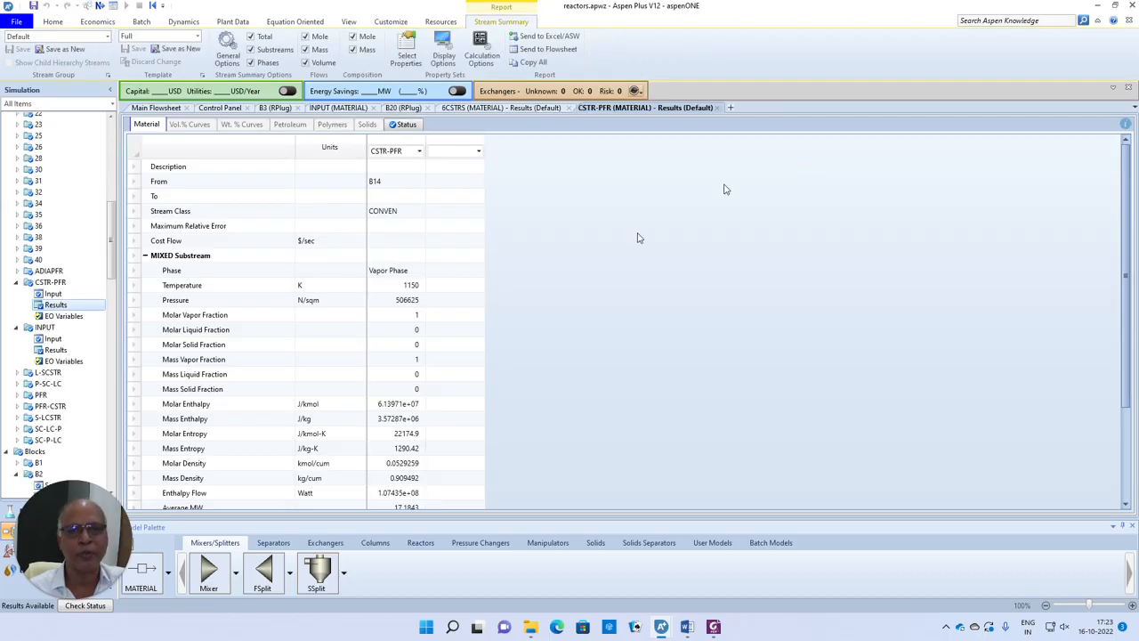
{"action": "scroll", "coordinate": [432, 417], "scroll_direction": "down", "scroll_amount": 3}
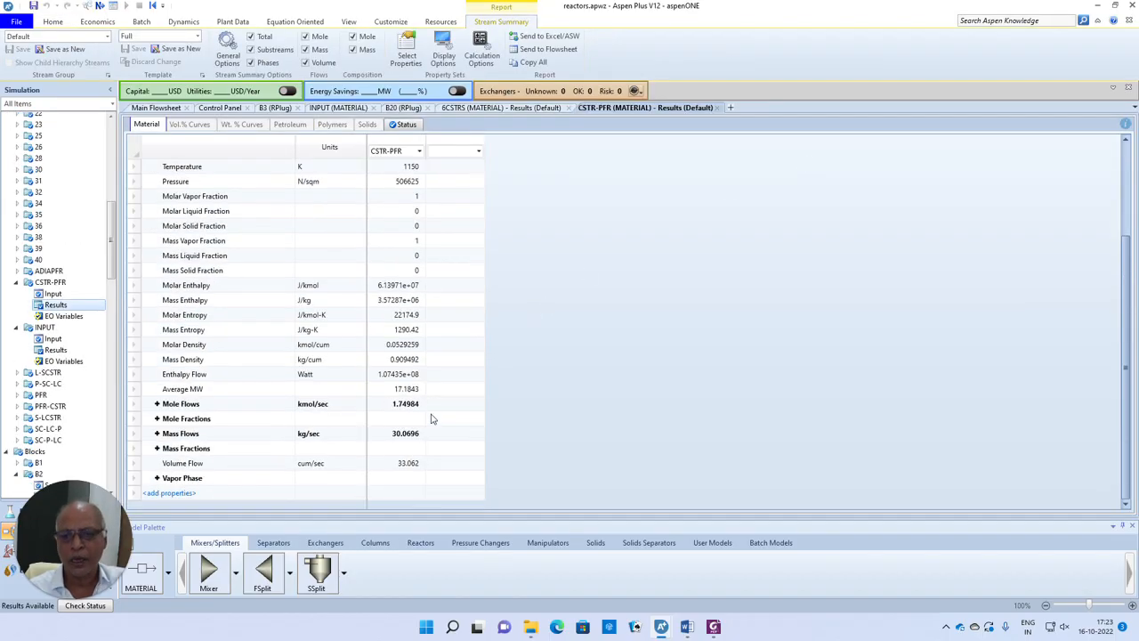
{"action": "left_click", "coordinate": [156, 403]}
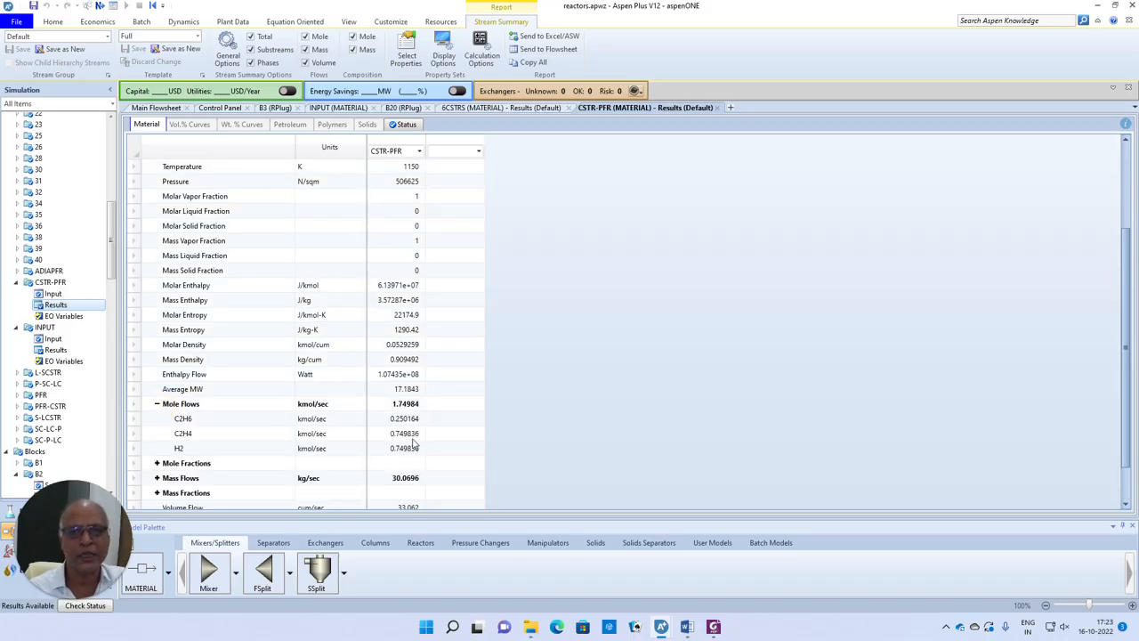
{"action": "left_click", "coordinate": [717, 107]}
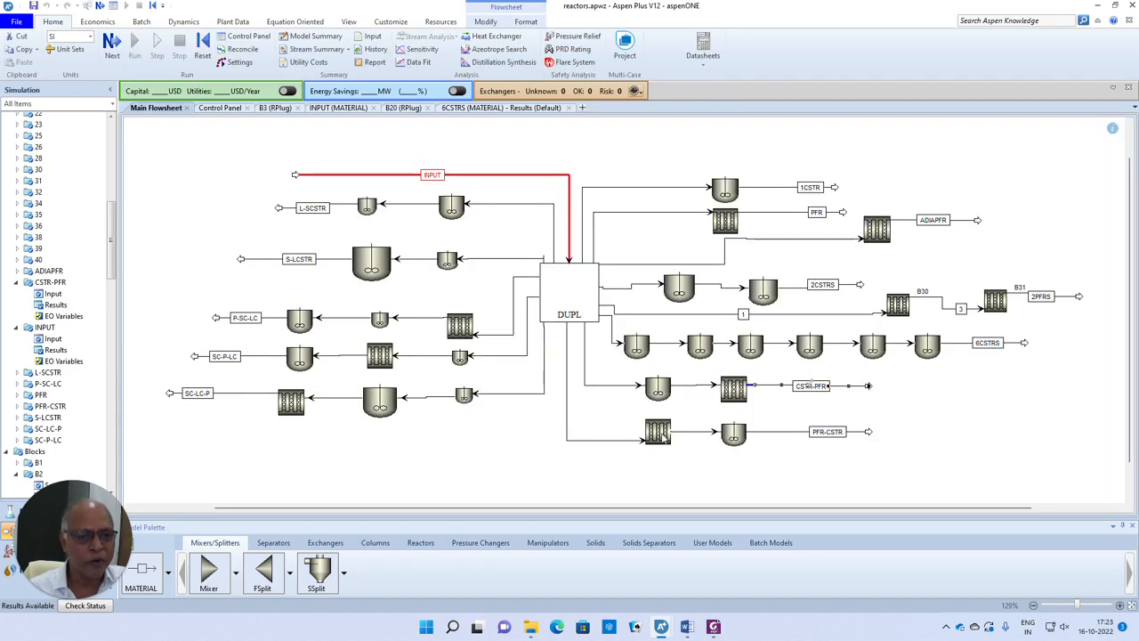
- Examine the component mole flows of stream PFR-CSTR, the outlet of the plug-flow reactor followed by a CSTR
{"action": "right_click", "coordinate": [780, 432]}
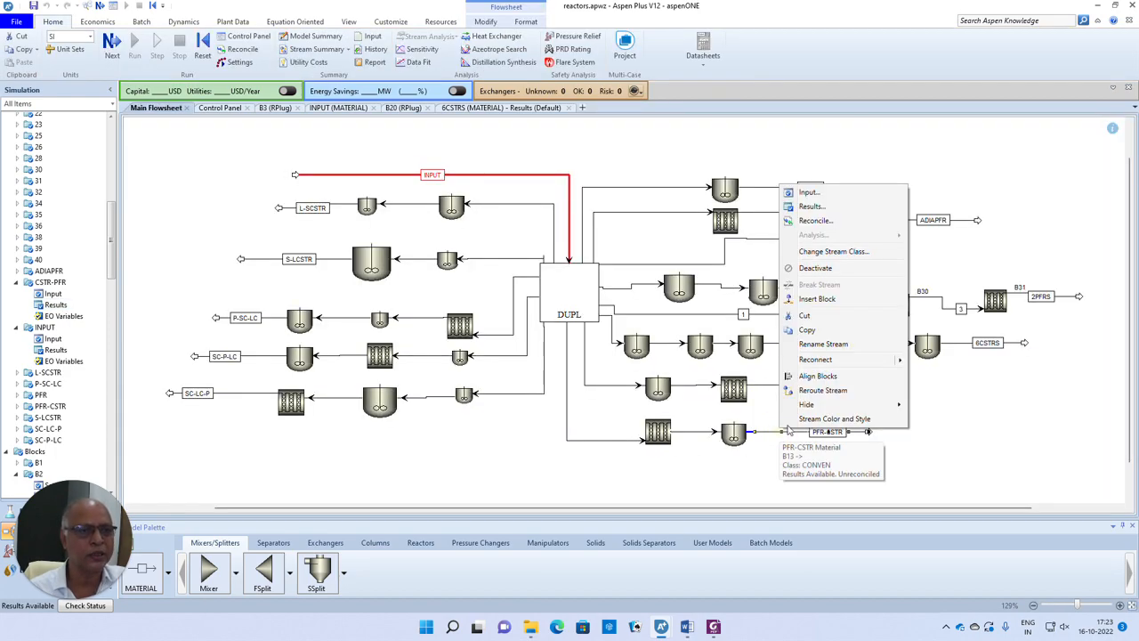
{"action": "left_click", "coordinate": [813, 206]}
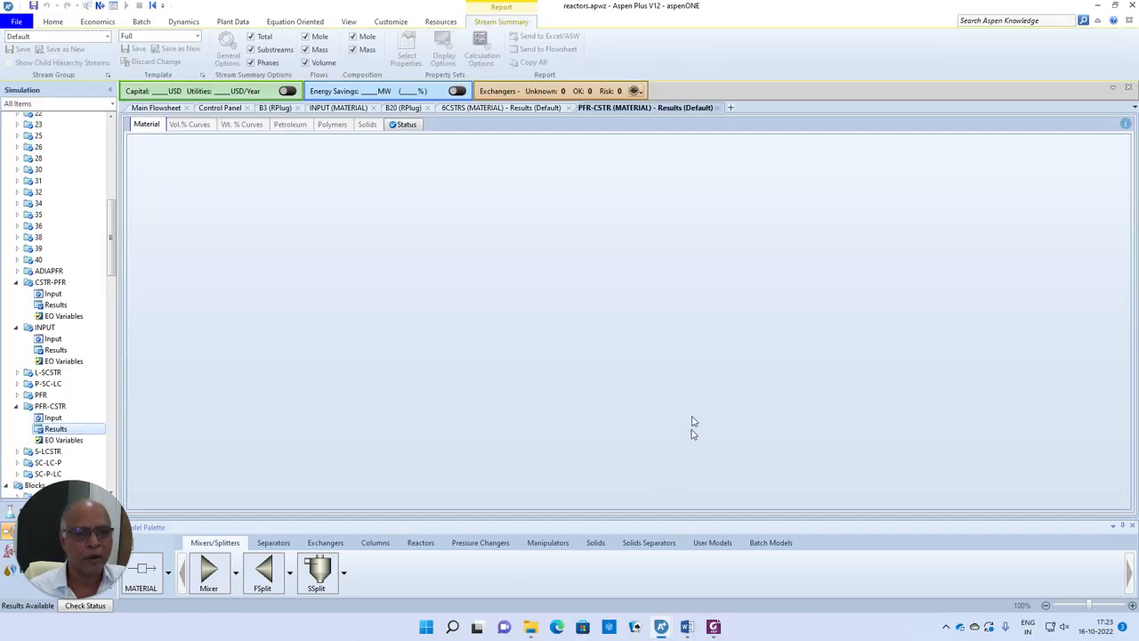
{"action": "scroll", "coordinate": [431, 375], "scroll_direction": "down", "scroll_amount": 3}
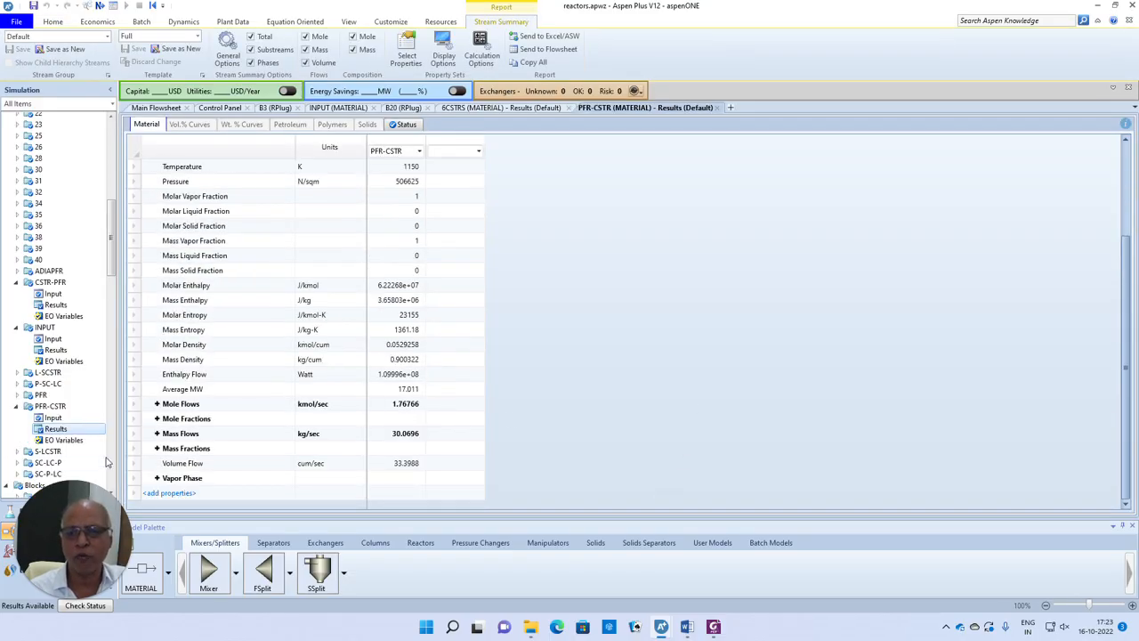
{"action": "left_click", "coordinate": [157, 404]}
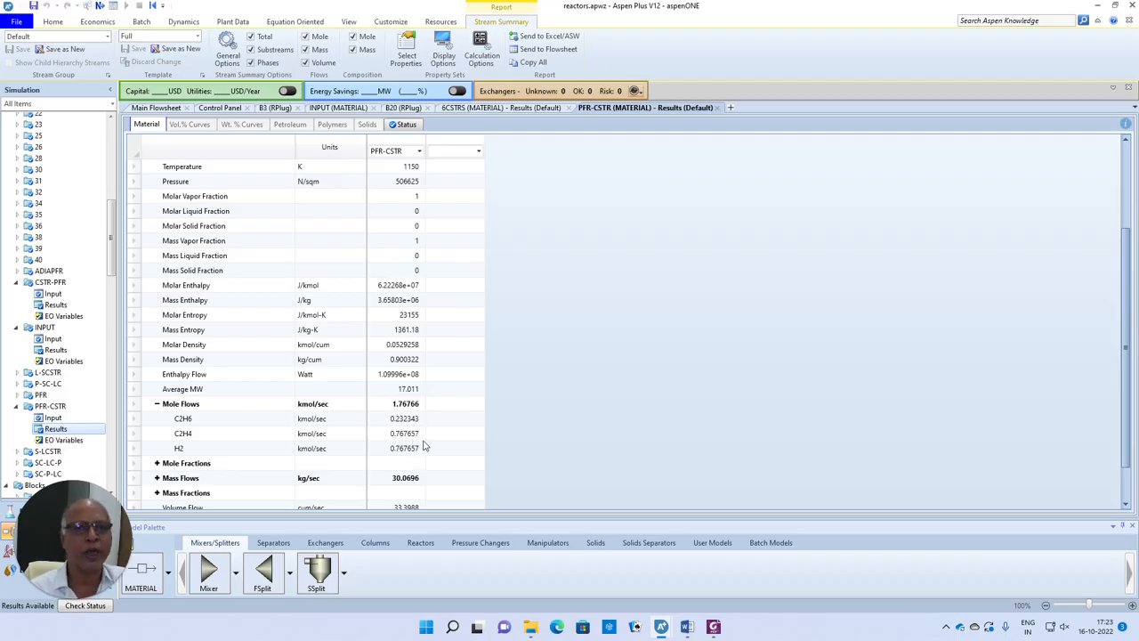
{"action": "left_click", "coordinate": [718, 107]}
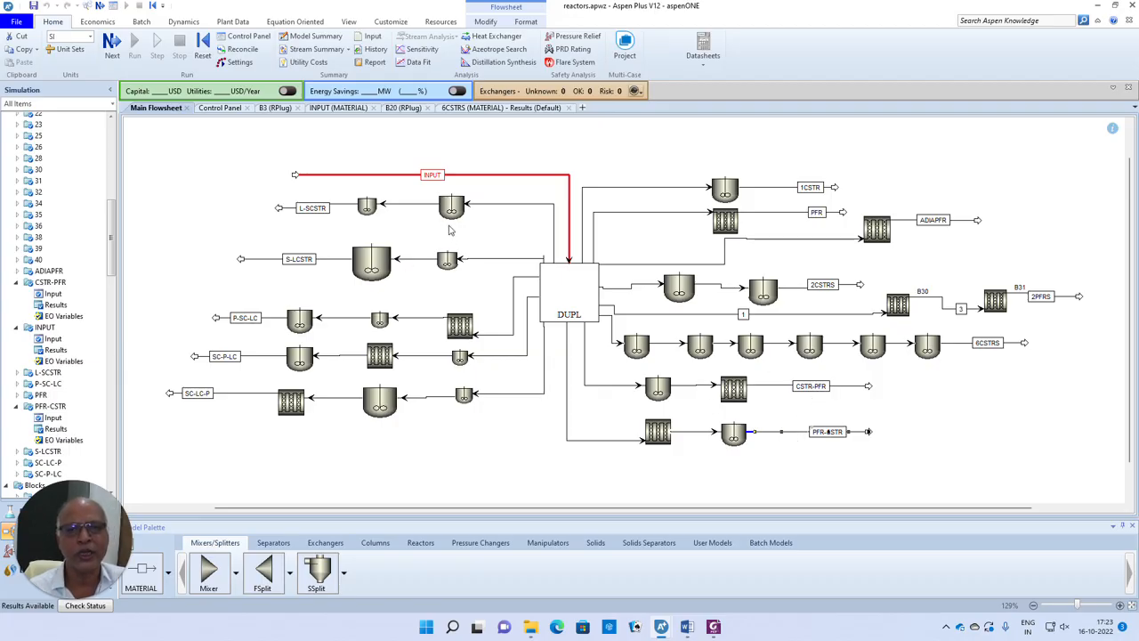
- Review the operating conditions and volume of B19, the small first CSTR in the S-LCSTR train
{"action": "left_click", "coordinate": [372, 263]}
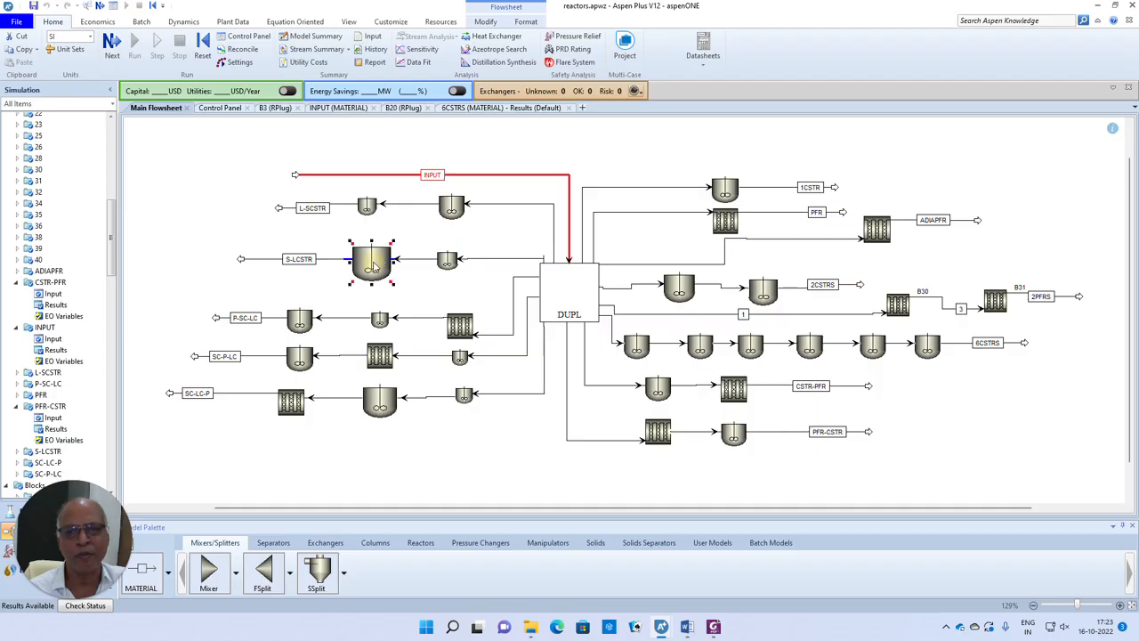
{"action": "double_click", "coordinate": [446, 261]}
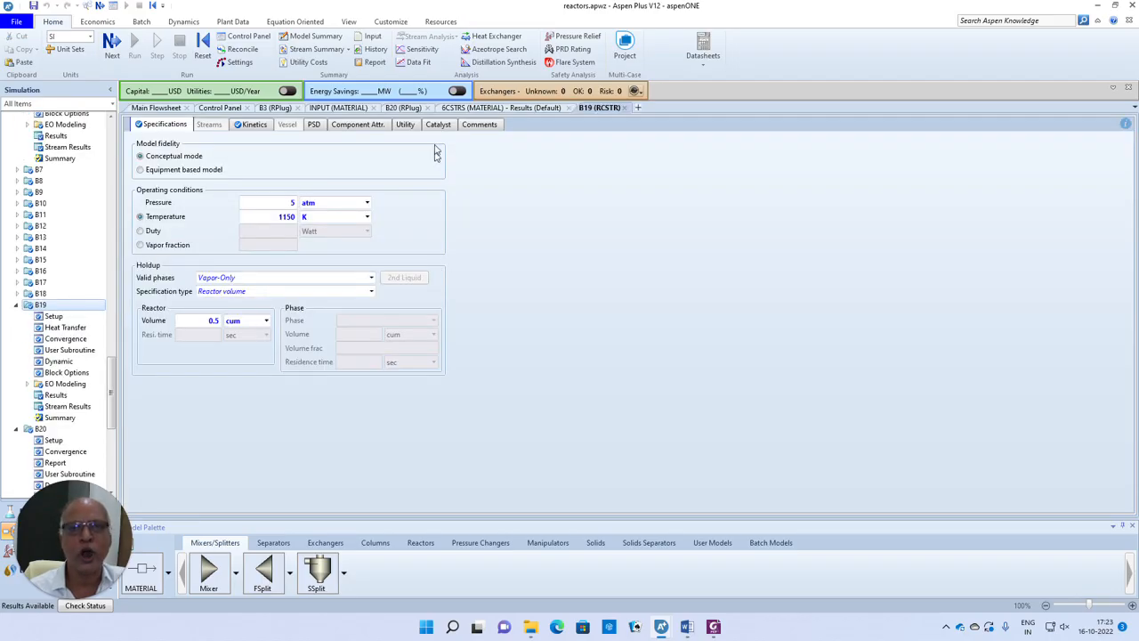
{"action": "left_click", "coordinate": [626, 108]}
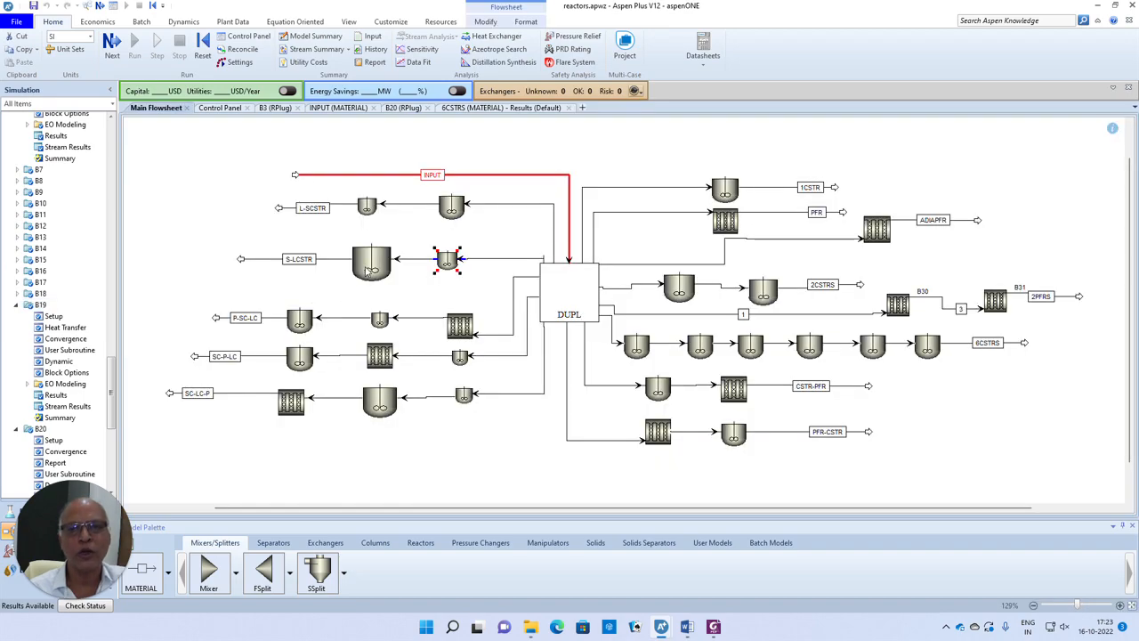
- Review the operating conditions and volume of B18, the large second CSTR in the S-LCSTR train, and shrink its flowsheet icon slightly
{"action": "double_click", "coordinate": [369, 265]}
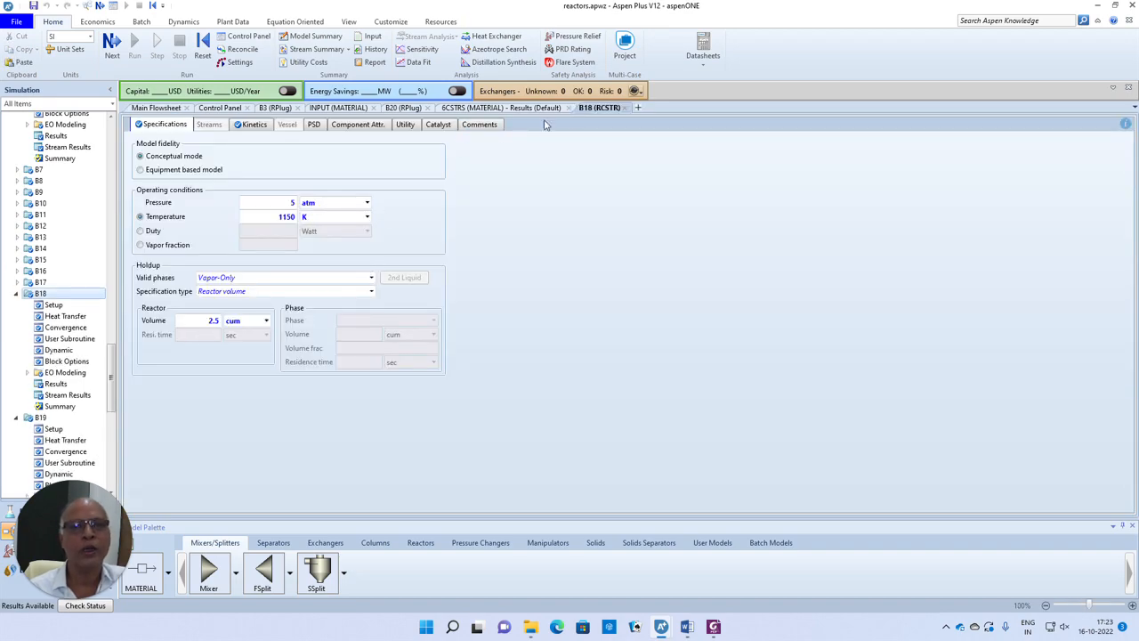
{"action": "left_click", "coordinate": [625, 108]}
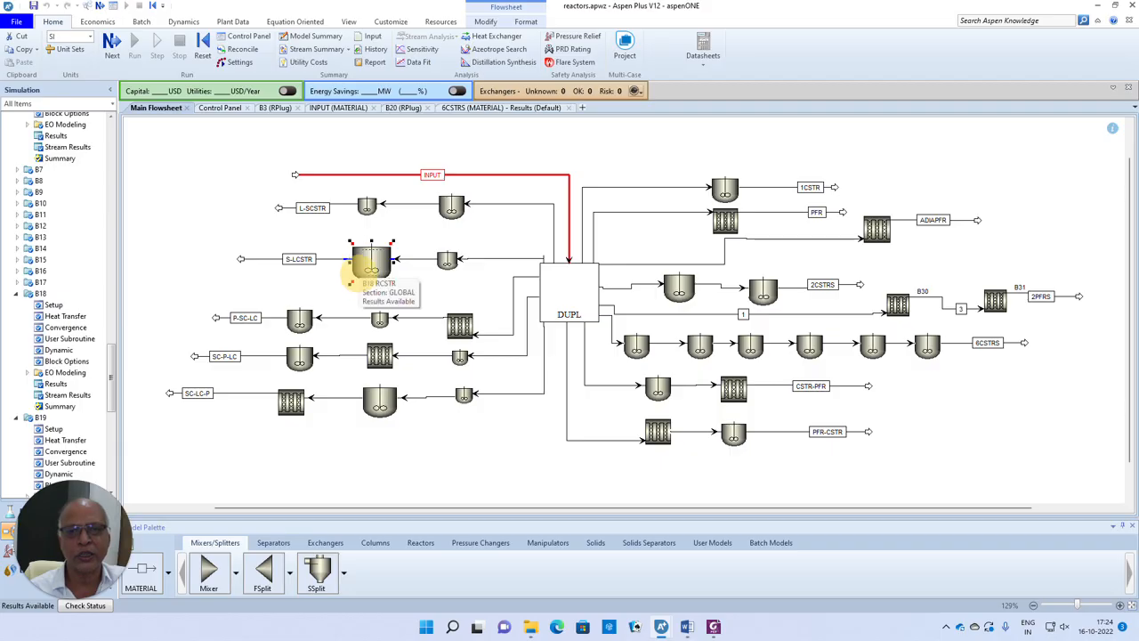
{"action": "left_click_drag", "start_coordinate": [351, 283], "coordinate": [358, 273]}
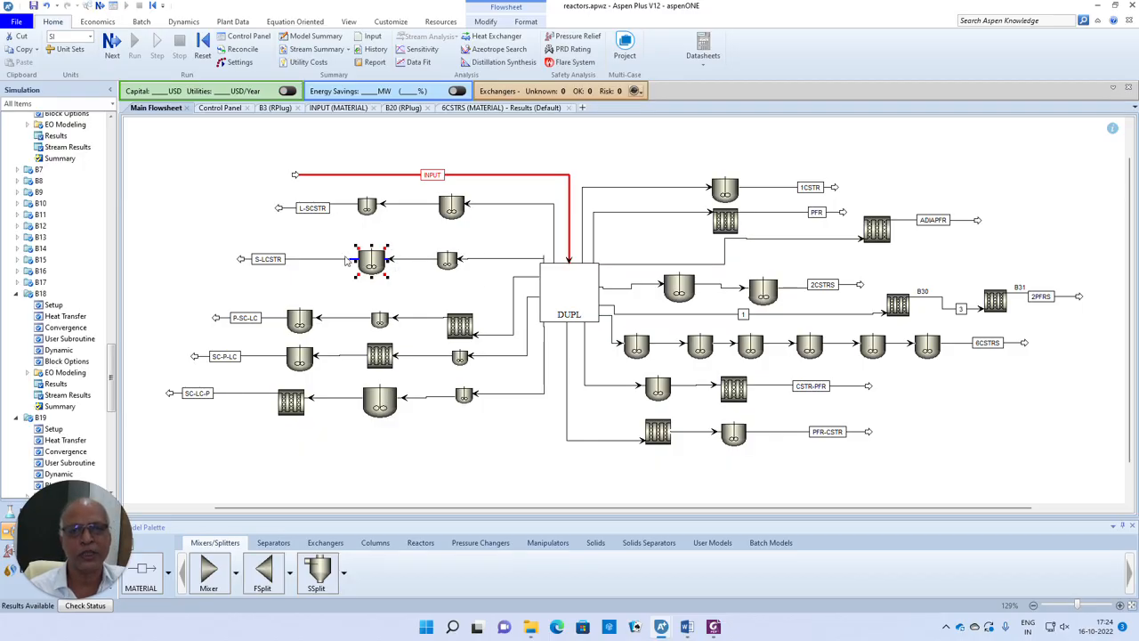
- Examine the component mole flows of stream L-SCSTR, the outlet of the large CSTR followed by a small CSTR
{"action": "right_click", "coordinate": [337, 209]}
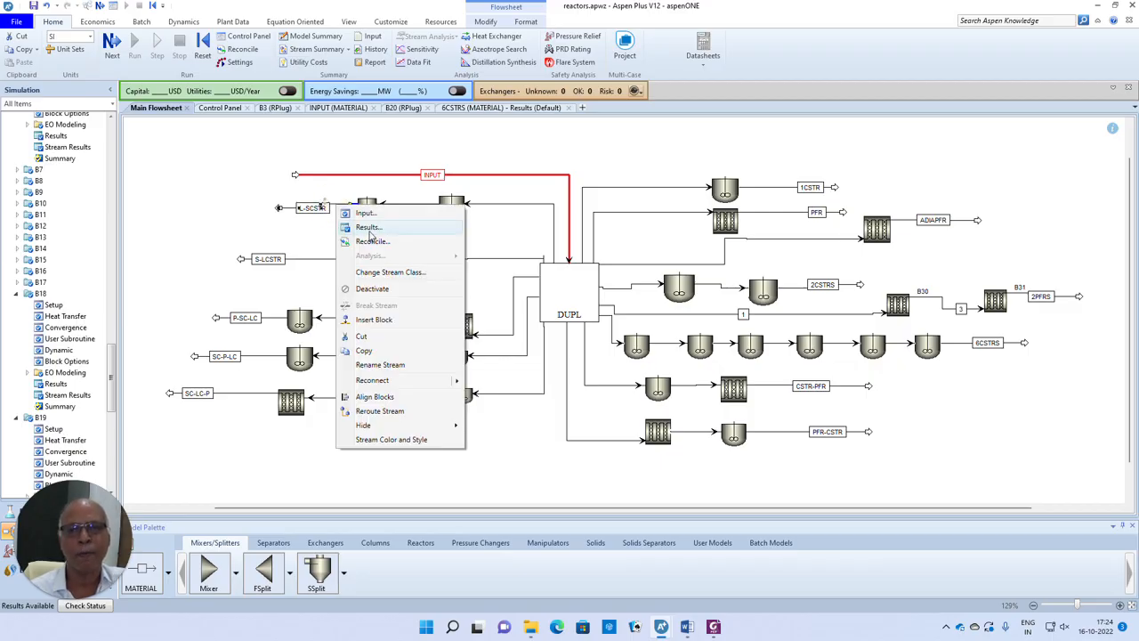
{"action": "left_click", "coordinate": [369, 228]}
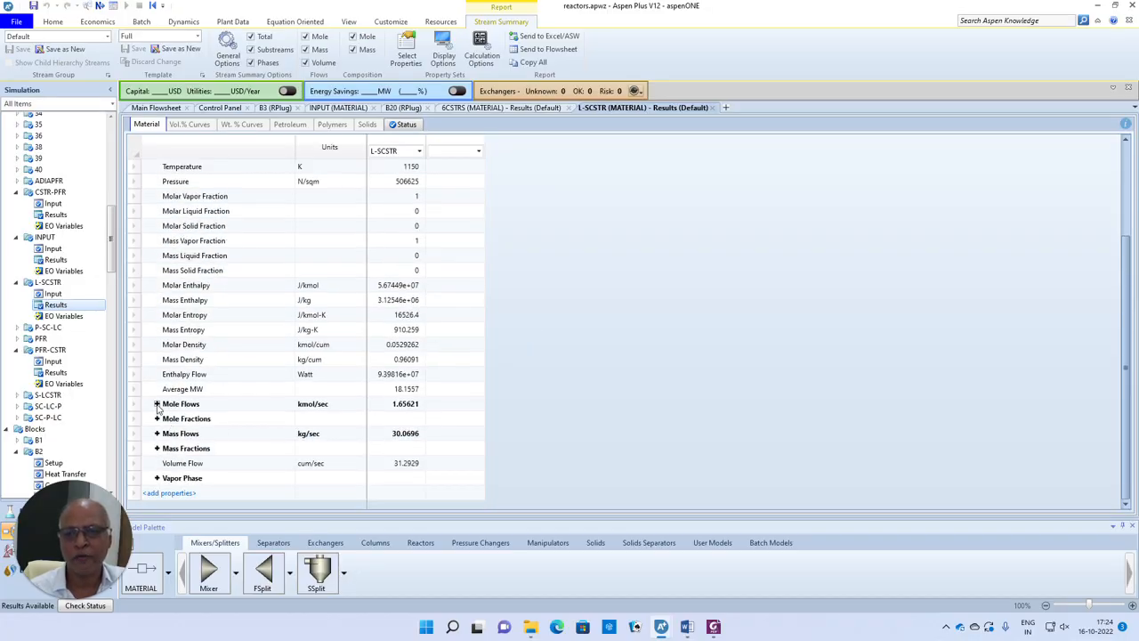
{"action": "left_click", "coordinate": [157, 404]}
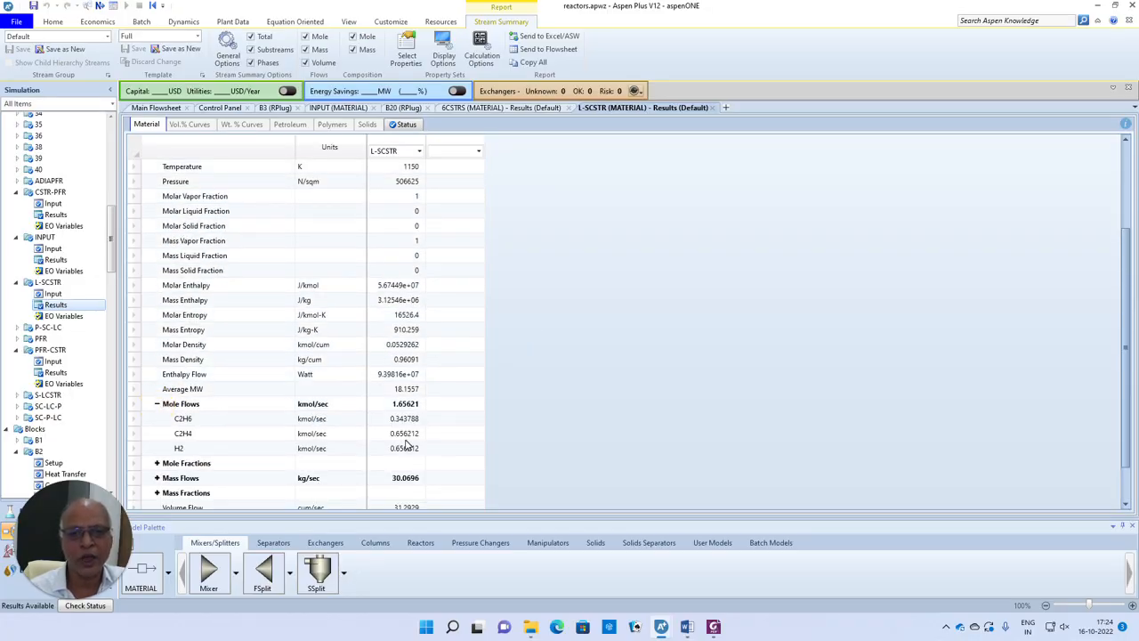
{"action": "left_click", "coordinate": [713, 108]}
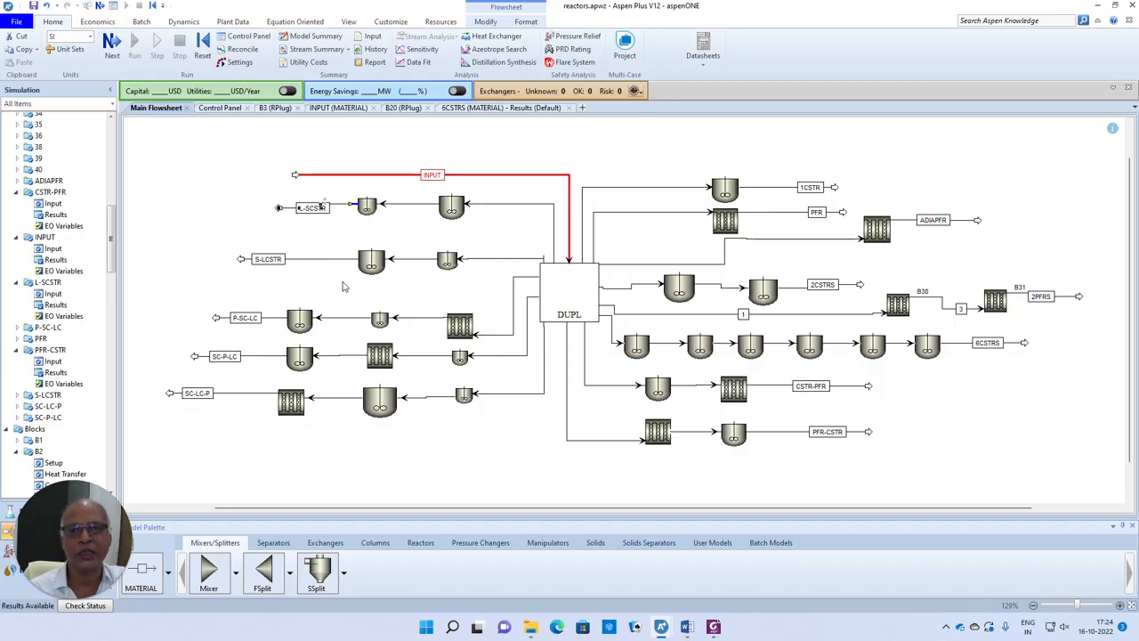
- Examine the component mole flows of stream S-LCSTR, the outlet of the small CSTR followed by a large CSTR
{"action": "right_click", "coordinate": [307, 257]}
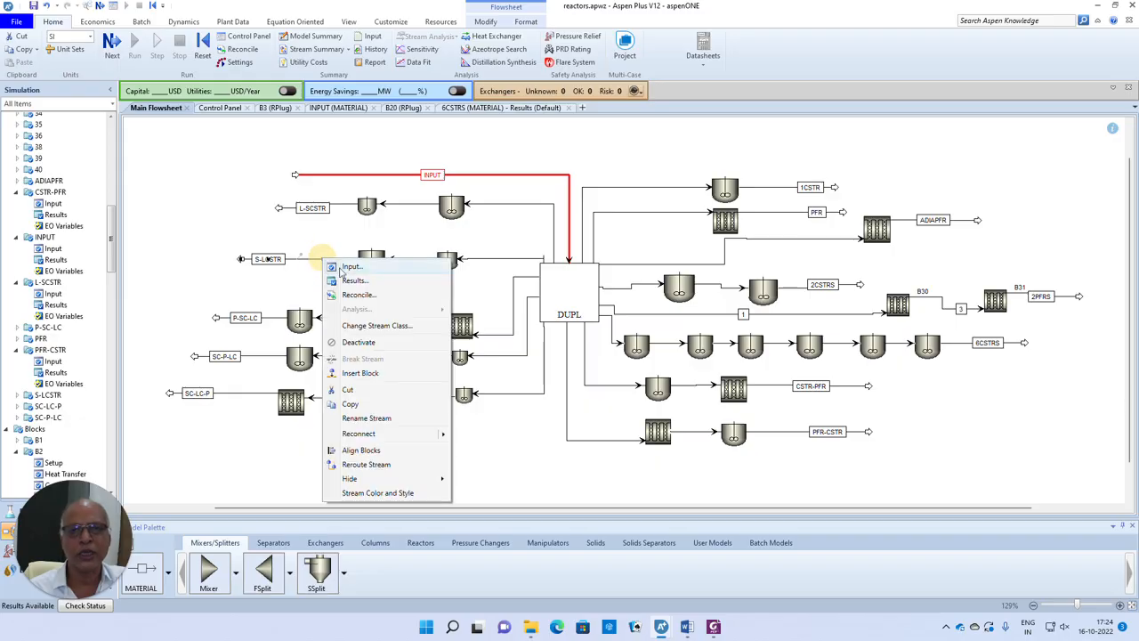
{"action": "left_click", "coordinate": [359, 283]}
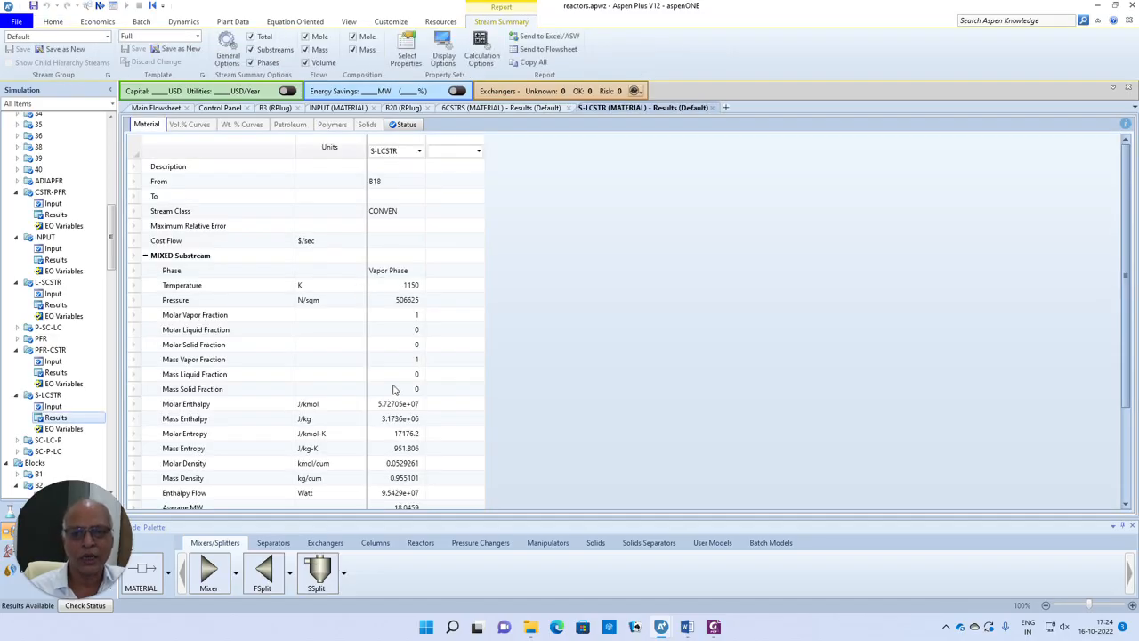
{"action": "scroll", "coordinate": [396, 390], "scroll_direction": "down", "scroll_amount": 3}
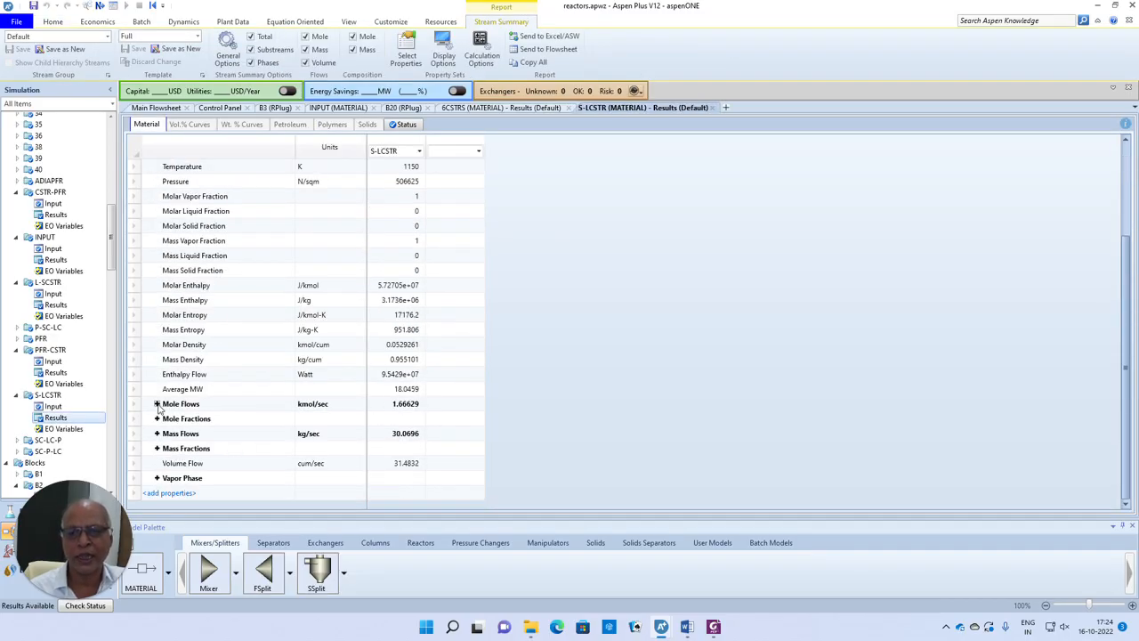
{"action": "left_click", "coordinate": [157, 403]}
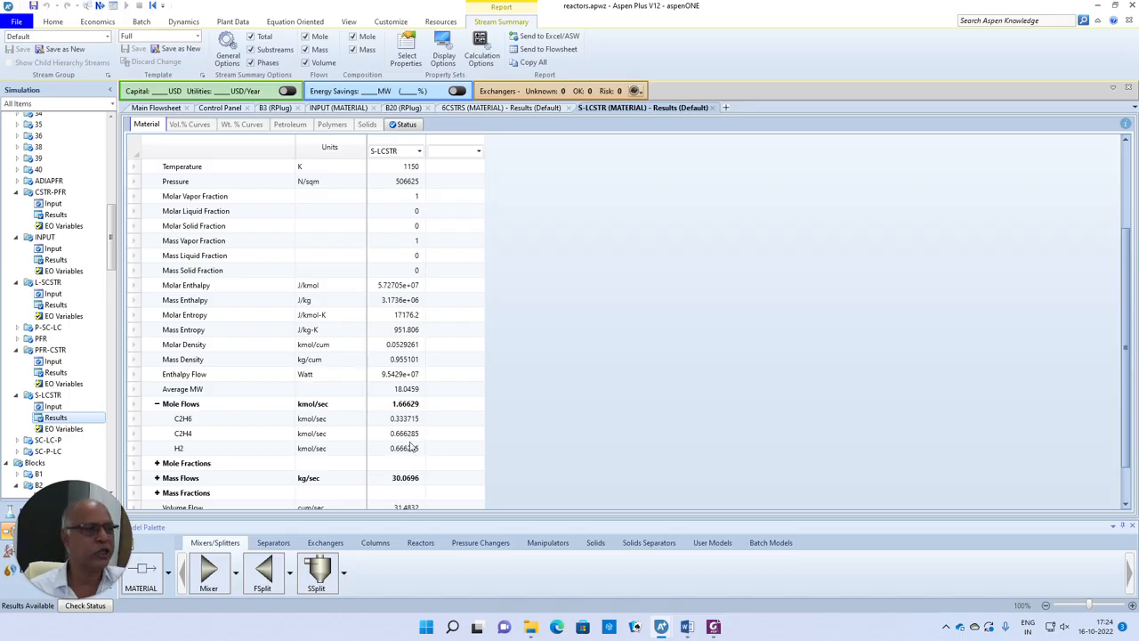
{"action": "left_click", "coordinate": [712, 107]}
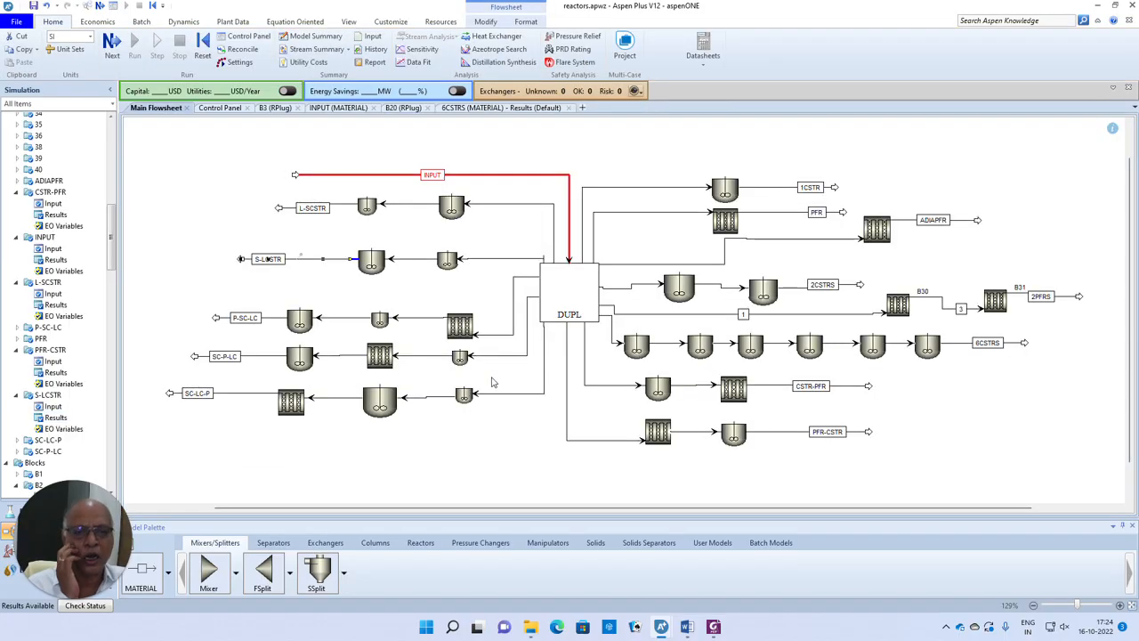